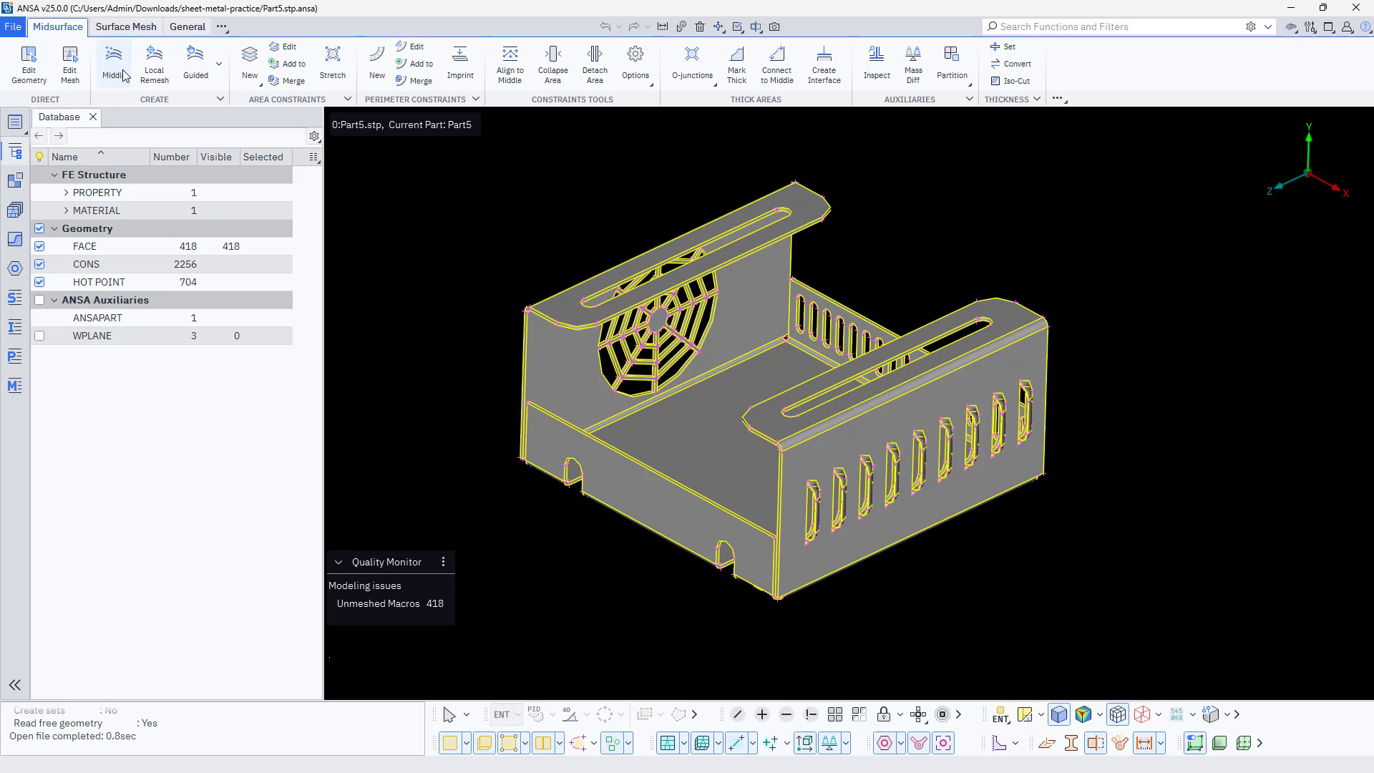
Create a sheet metal middle surface from the visible faces with the new method and a maximum result thickness of 4
{"action": "left_click", "coordinate": [122, 72]}
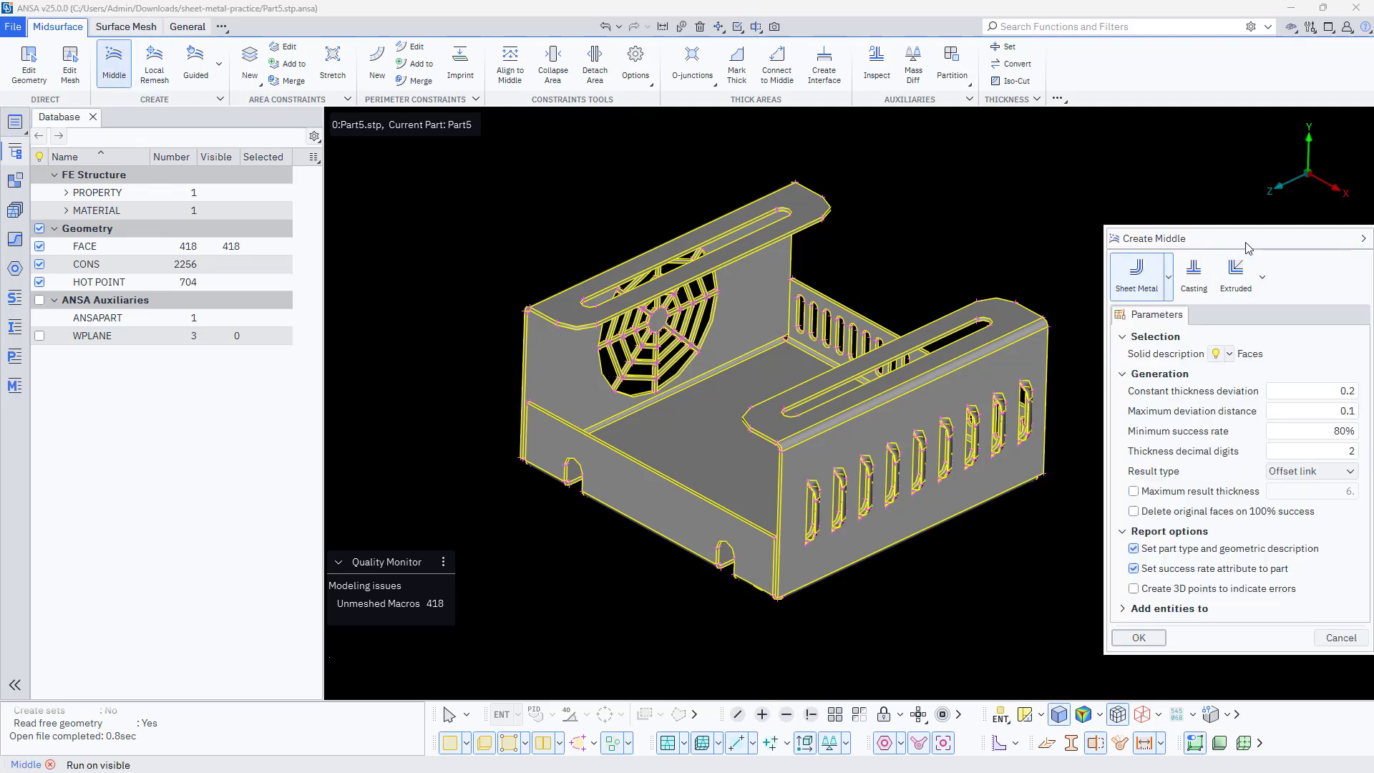
{"action": "left_click_drag", "start_coordinate": [1249, 248], "coordinate": [354, 165]}
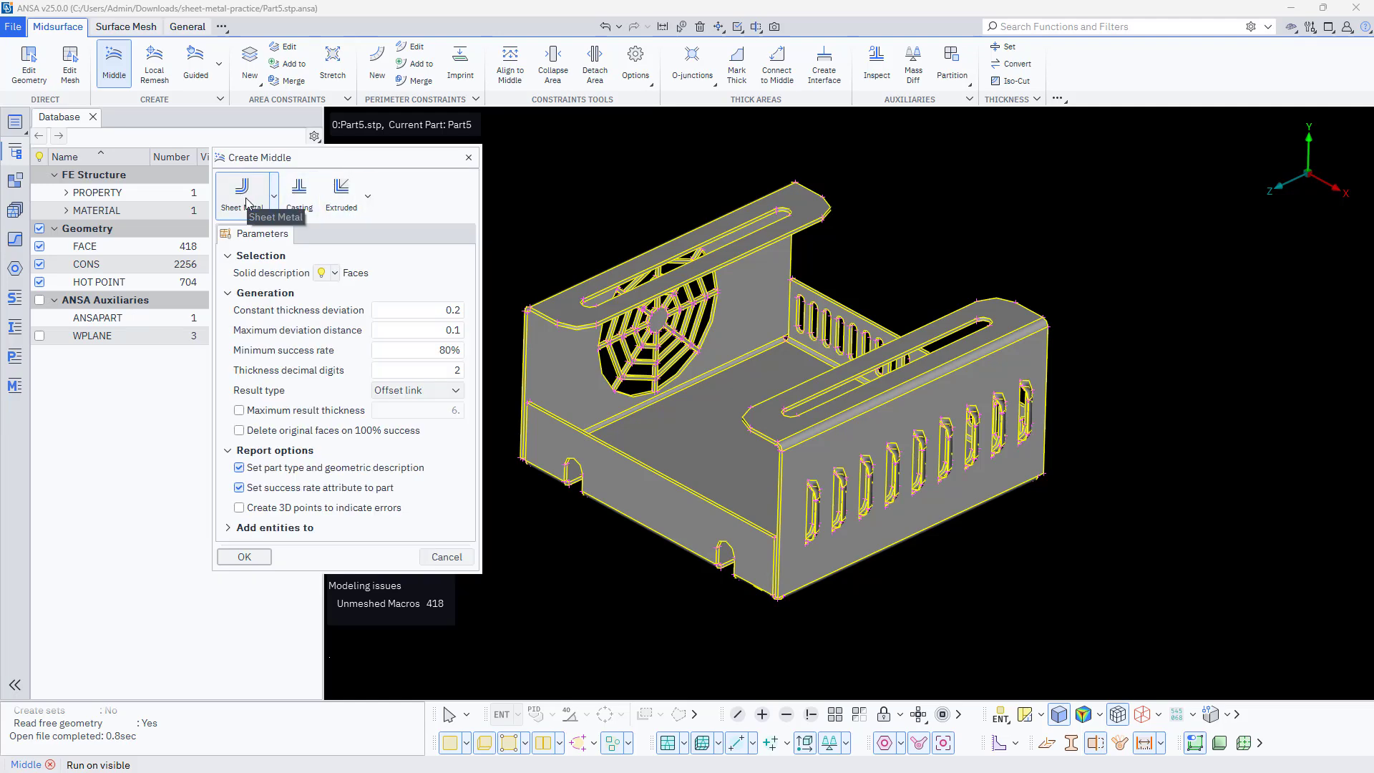
{"action": "left_click", "coordinate": [336, 273]}
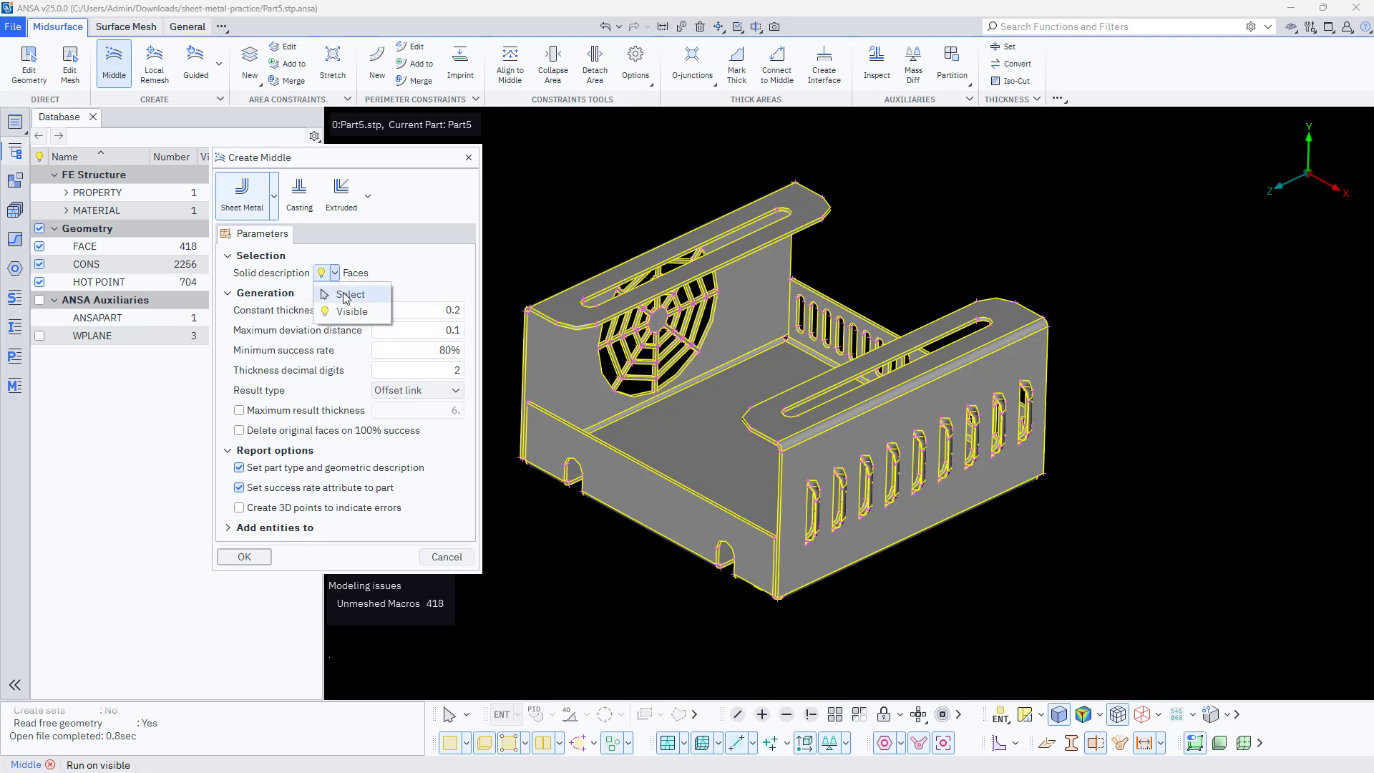
{"action": "left_click", "coordinate": [351, 312]}
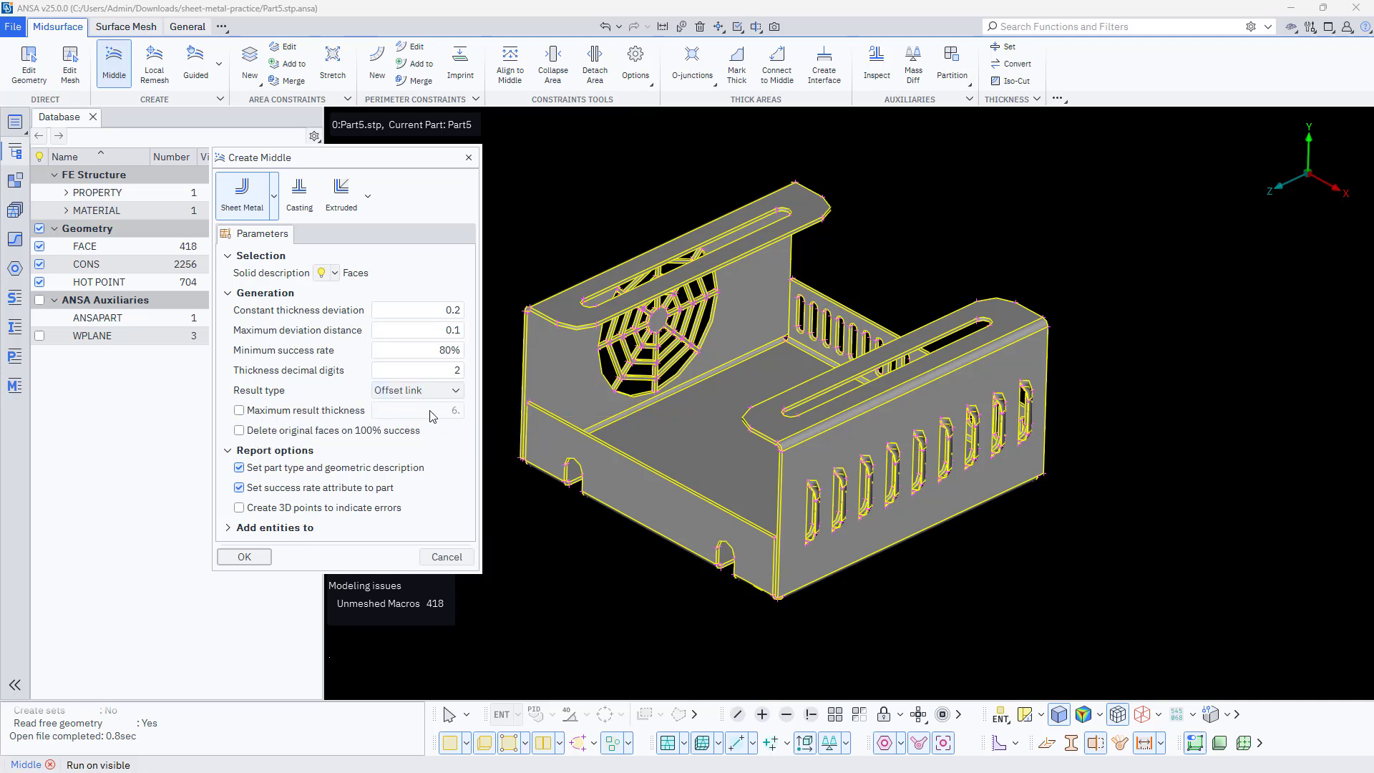
{"action": "left_click", "coordinate": [239, 411]}
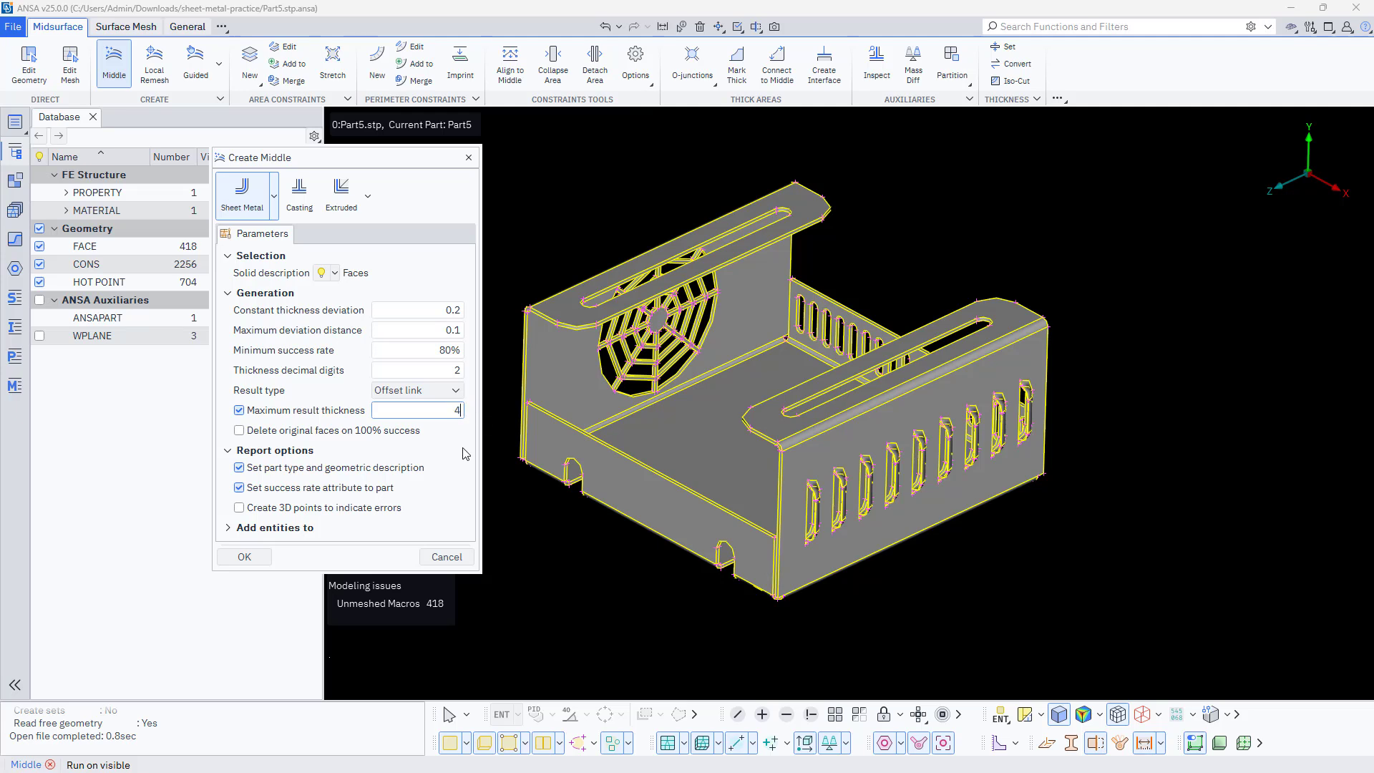
{"action": "left_click", "coordinate": [279, 213]}
{"action": "left_click", "coordinate": [265, 550]}
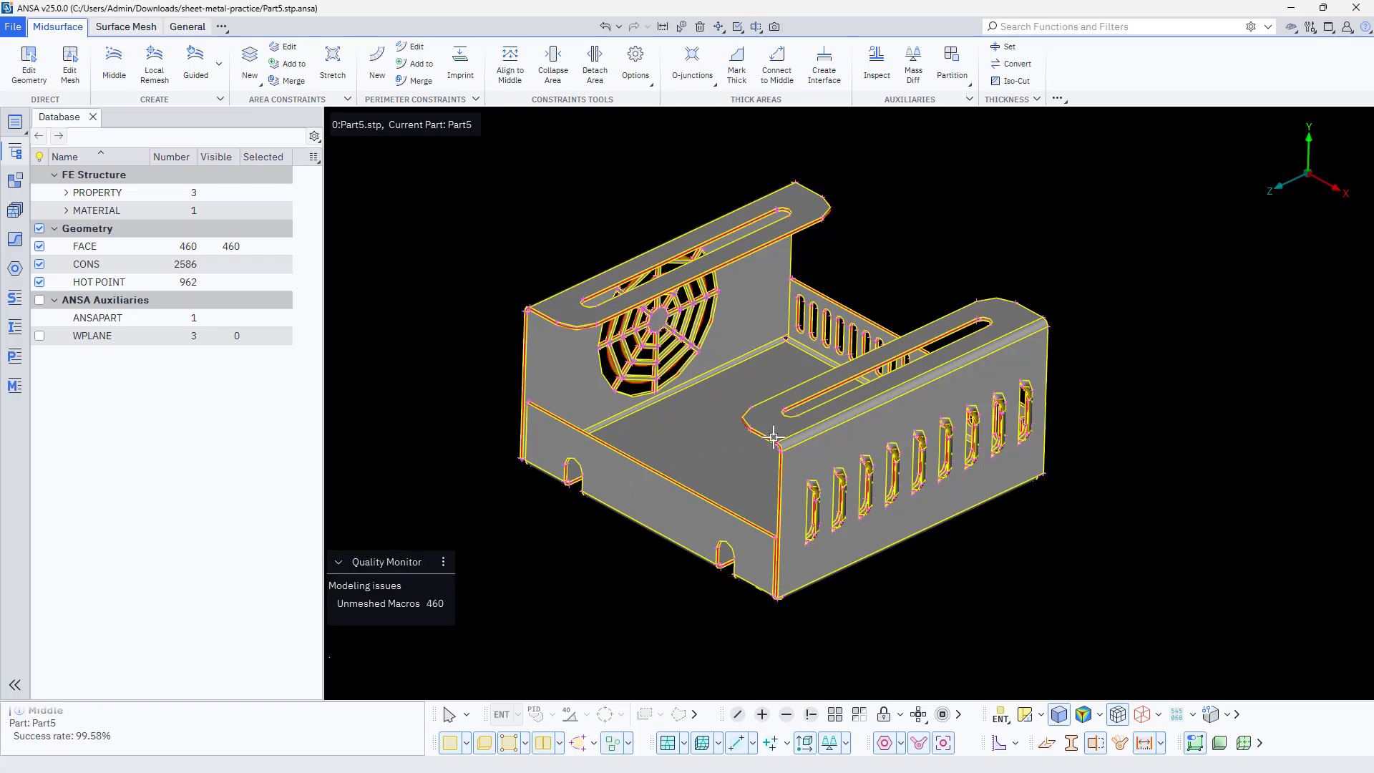
Examine the generated middle surface against the original solid at the flange corners, thin edges and fan grille
{"action": "scroll", "coordinate": [773, 437], "scroll_direction": "up", "scroll_amount": 5}
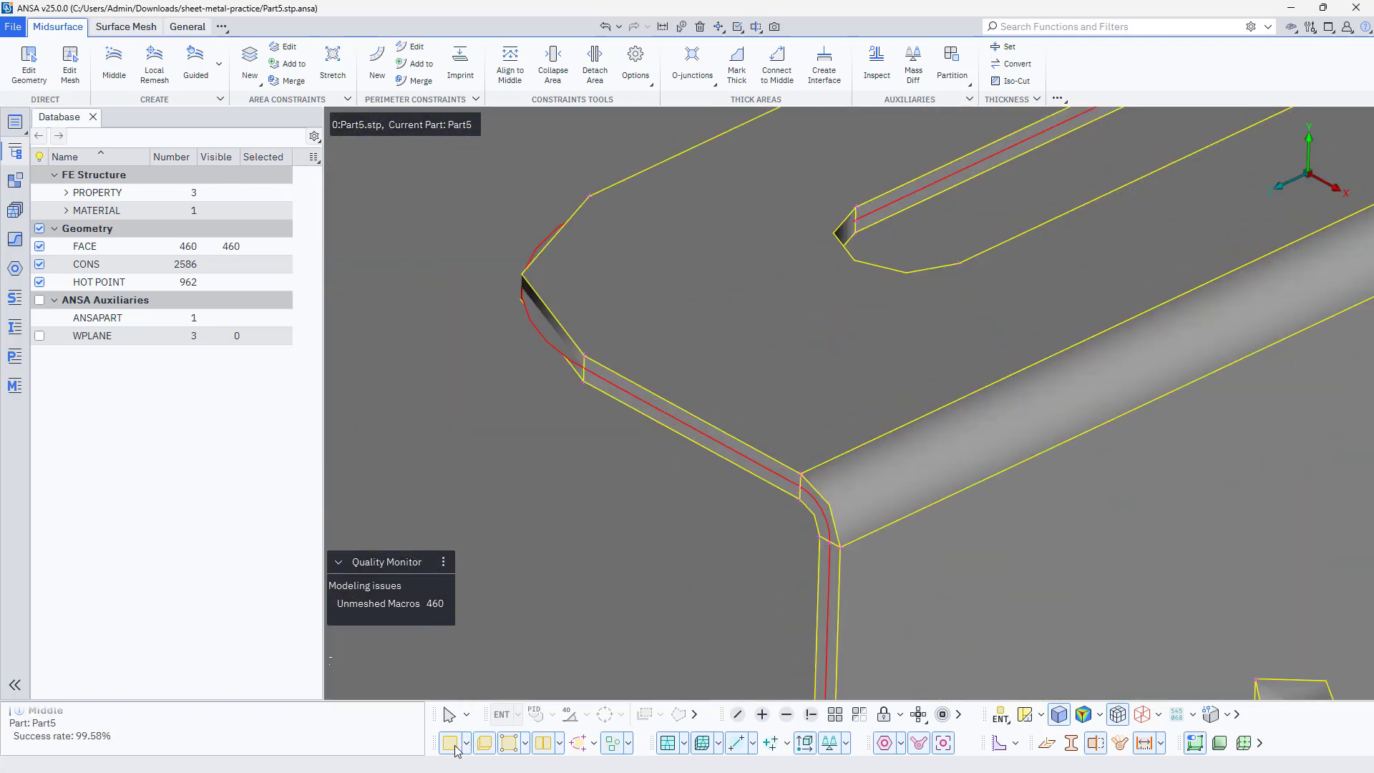
{"action": "left_click", "coordinate": [456, 750]}
{"action": "left_click", "coordinate": [455, 750]}
{"action": "scroll", "coordinate": [632, 387], "scroll_direction": "down", "scroll_amount": 8}
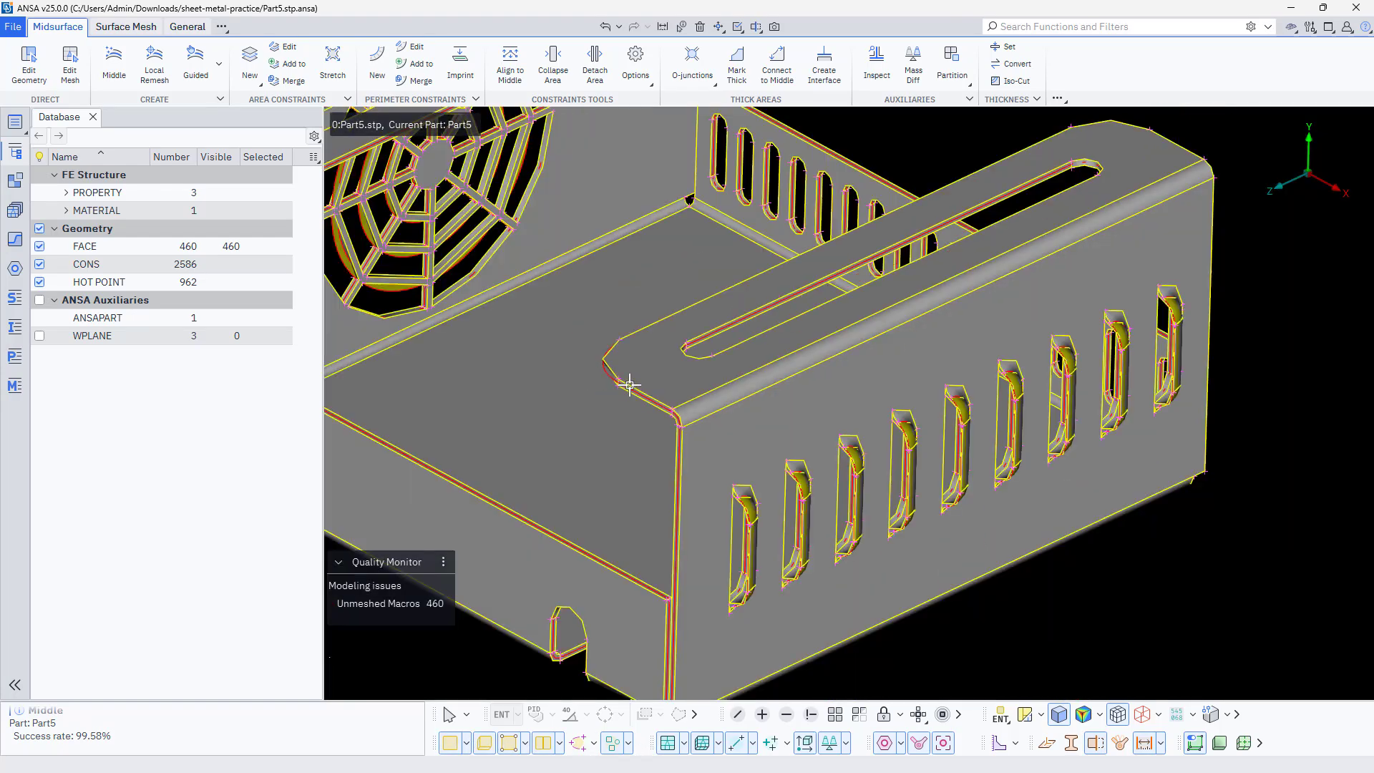
{"action": "scroll", "coordinate": [619, 374], "scroll_direction": "up", "scroll_amount": 3}
{"action": "scroll", "coordinate": [616, 370], "scroll_direction": "up", "scroll_amount": 5}
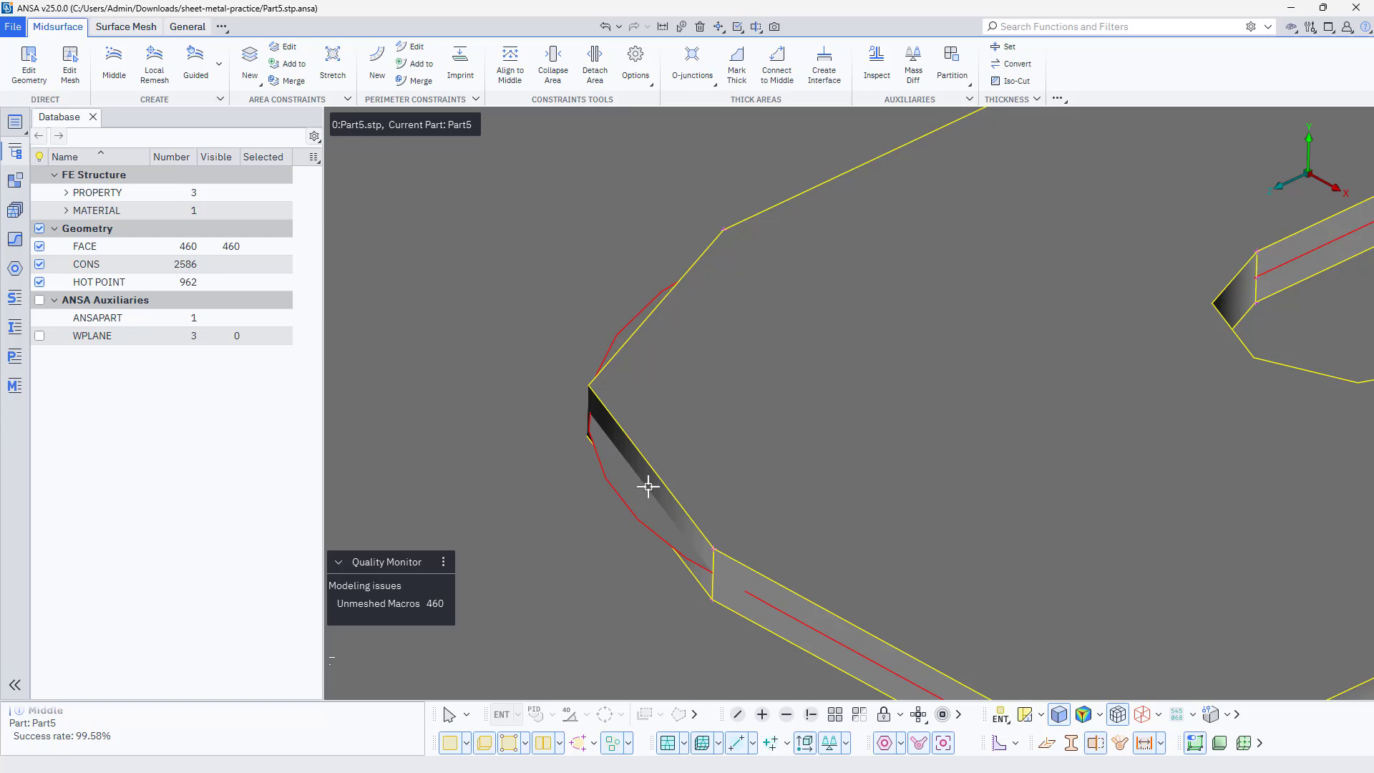
{"action": "scroll", "coordinate": [604, 436], "scroll_direction": "down", "scroll_amount": 6}
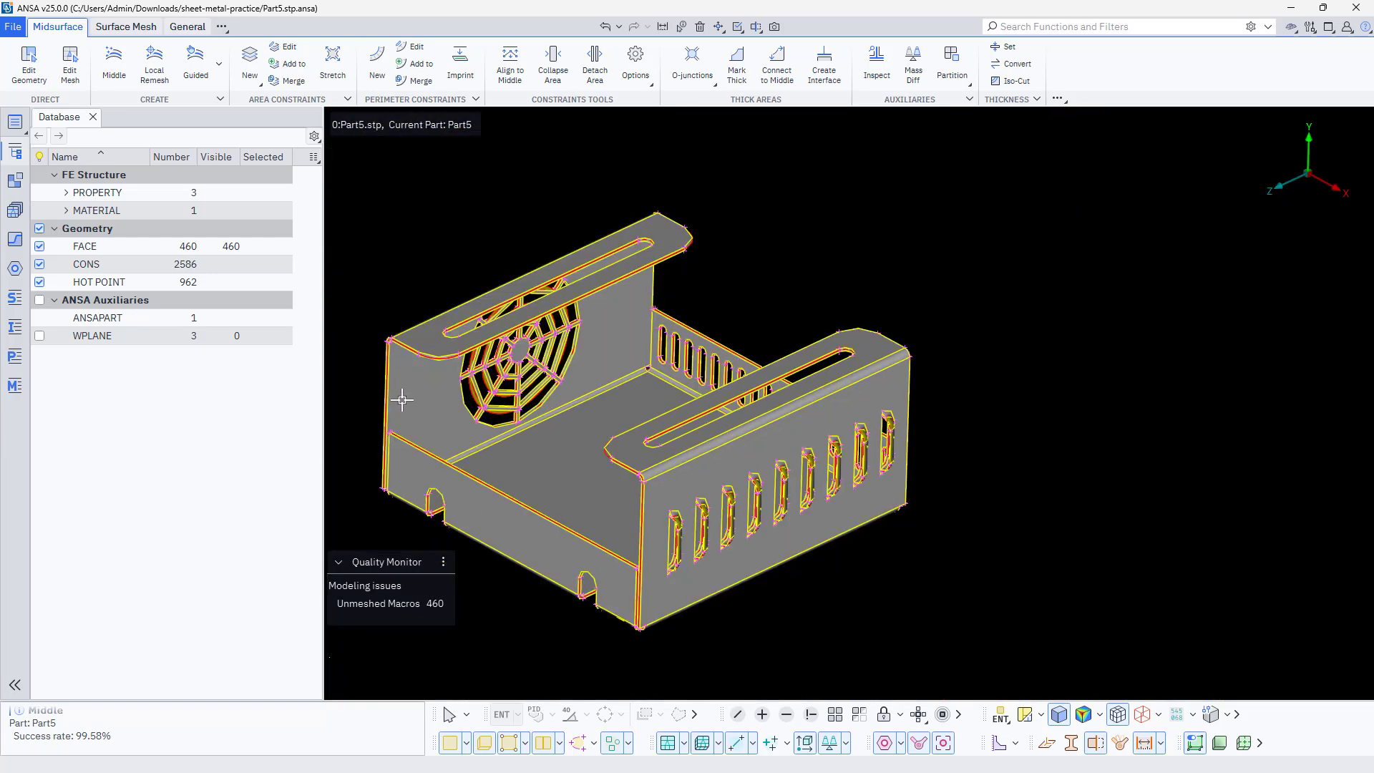
{"action": "scroll", "coordinate": [440, 414], "scroll_direction": "up", "scroll_amount": 3}
{"action": "scroll", "coordinate": [721, 404], "scroll_direction": "down", "scroll_amount": 5}
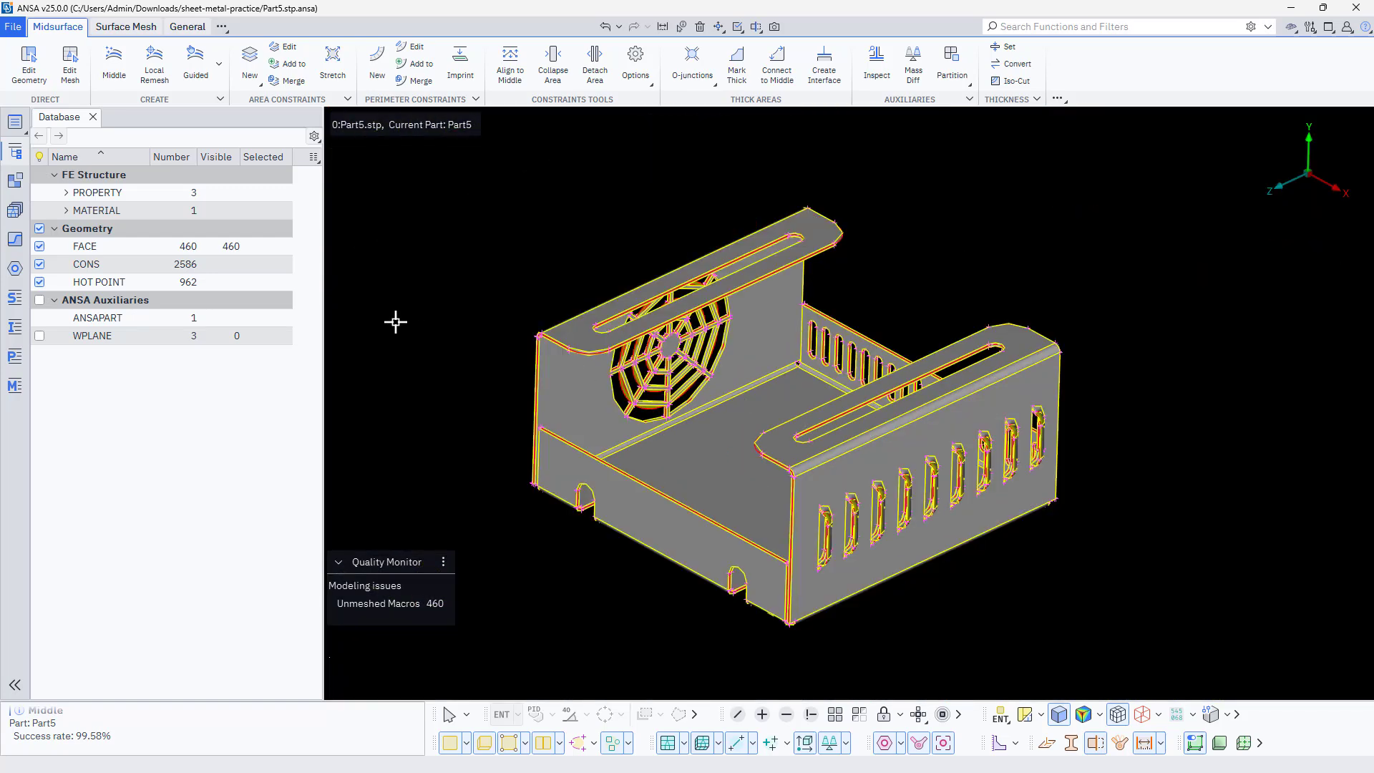
{"action": "scroll", "coordinate": [588, 334], "scroll_direction": "up", "scroll_amount": 5}
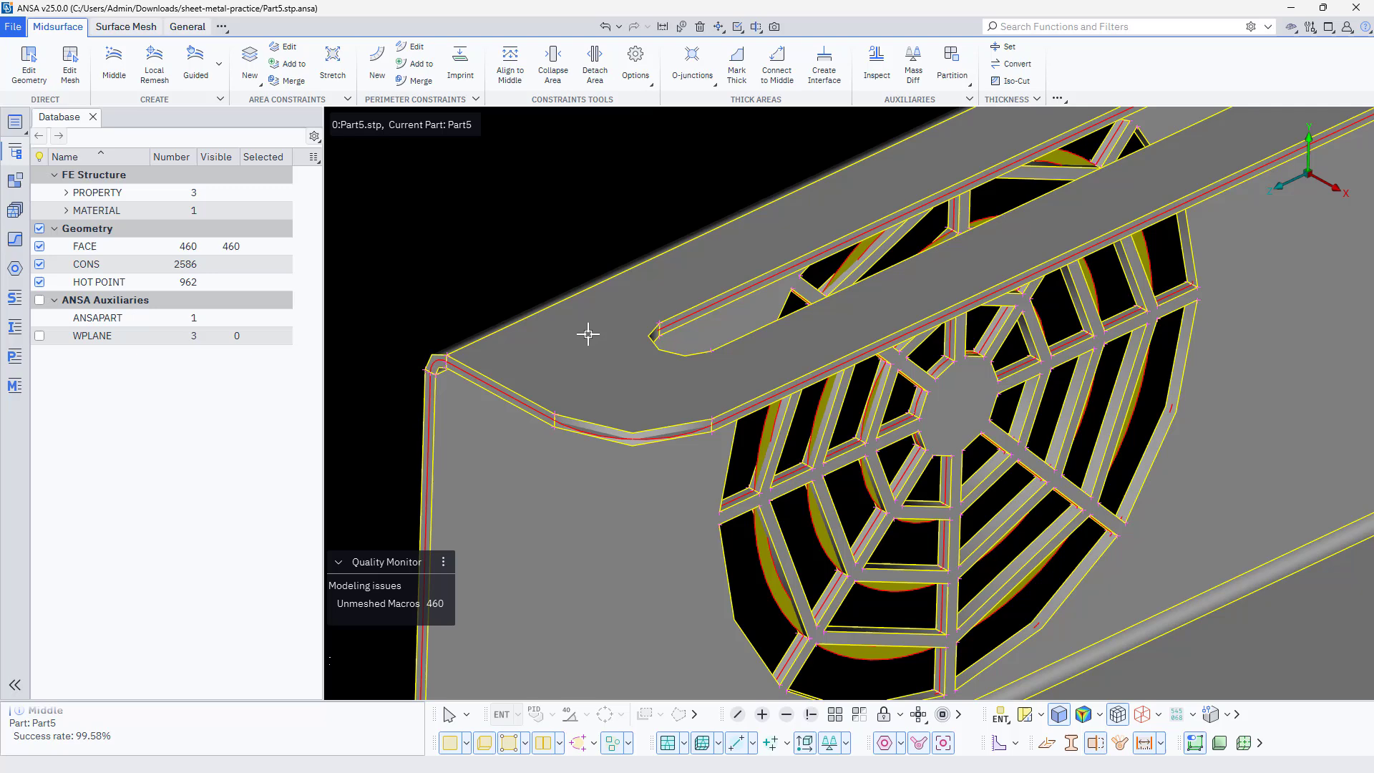
Colour the model by PID and isolate the main sheet's middle surface faces using PID selection at the rounded flange corner
{"action": "left_click", "coordinate": [815, 714]}
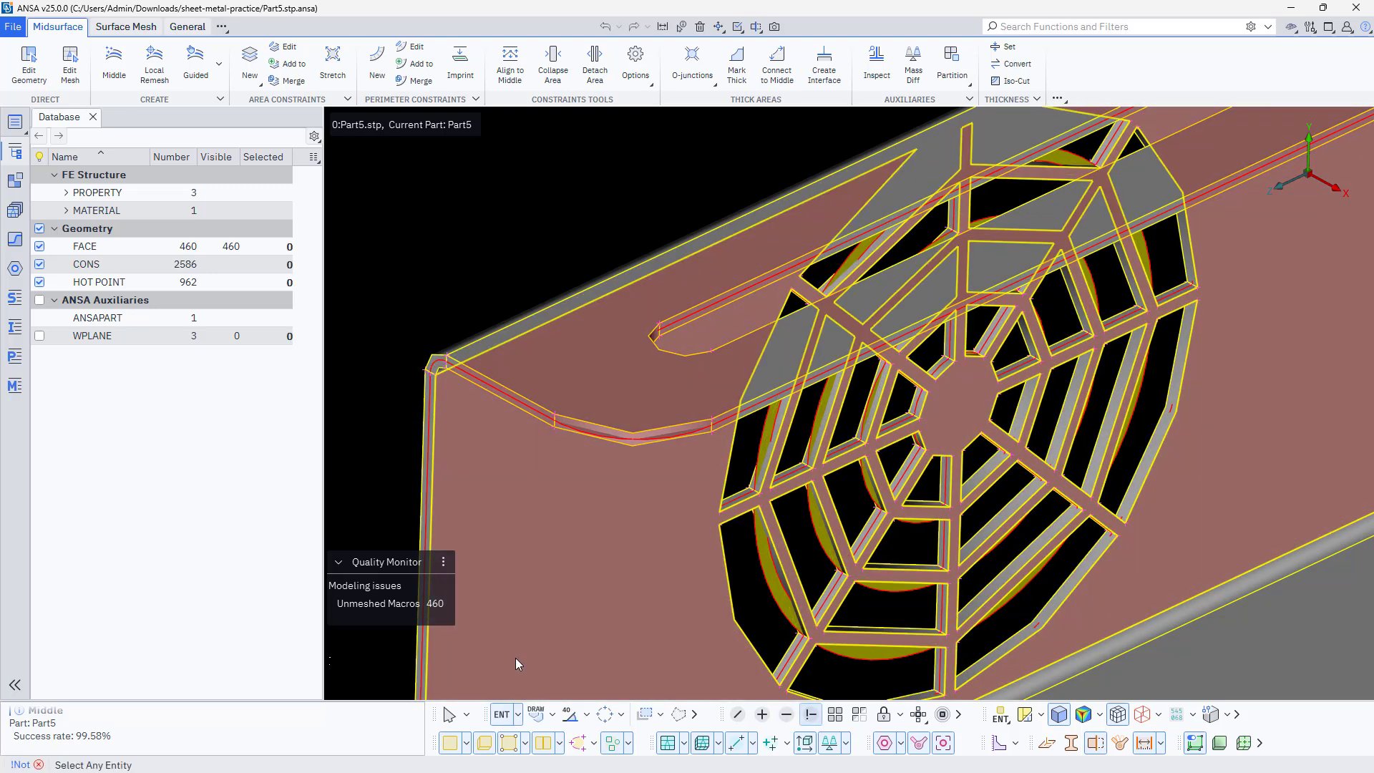
{"action": "left_click", "coordinate": [552, 715]}
{"action": "left_click", "coordinate": [559, 674]}
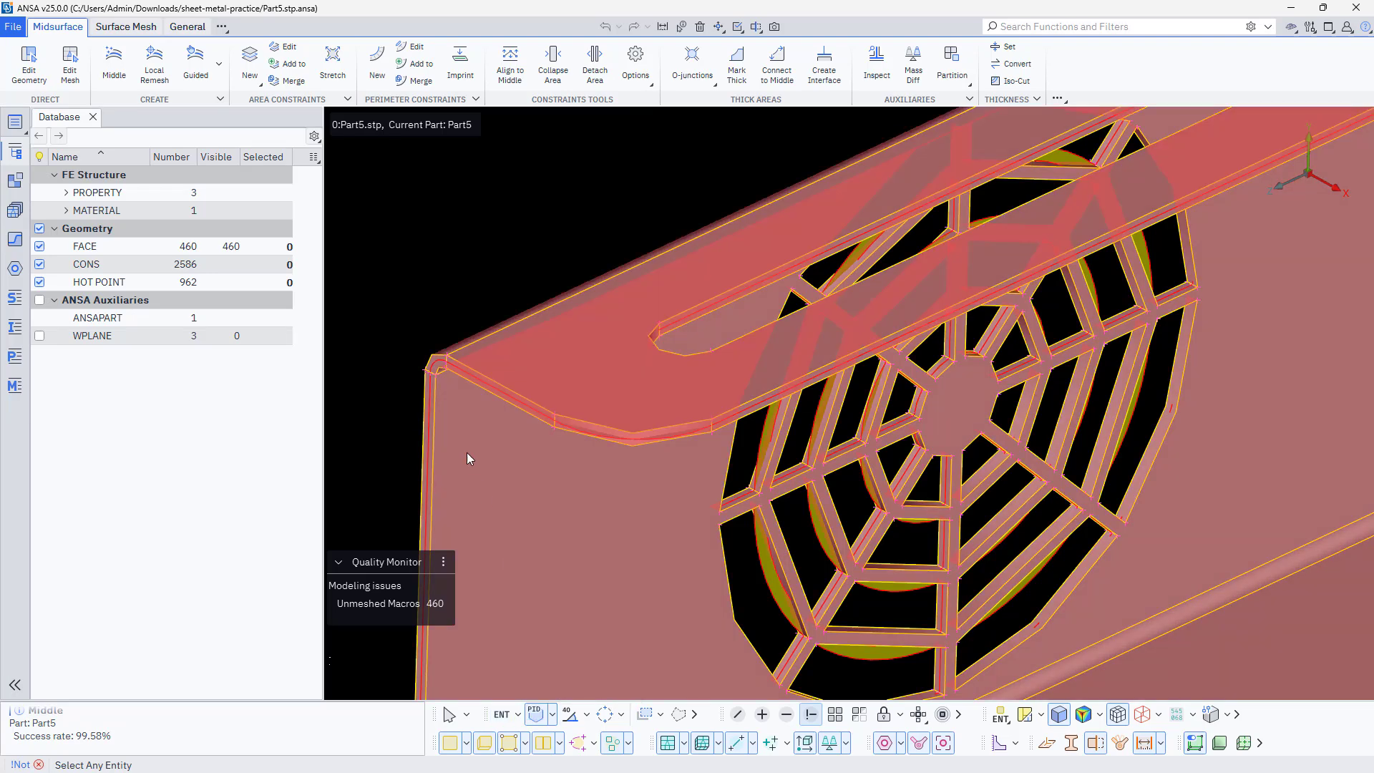
{"action": "left_click", "coordinate": [1001, 718]}
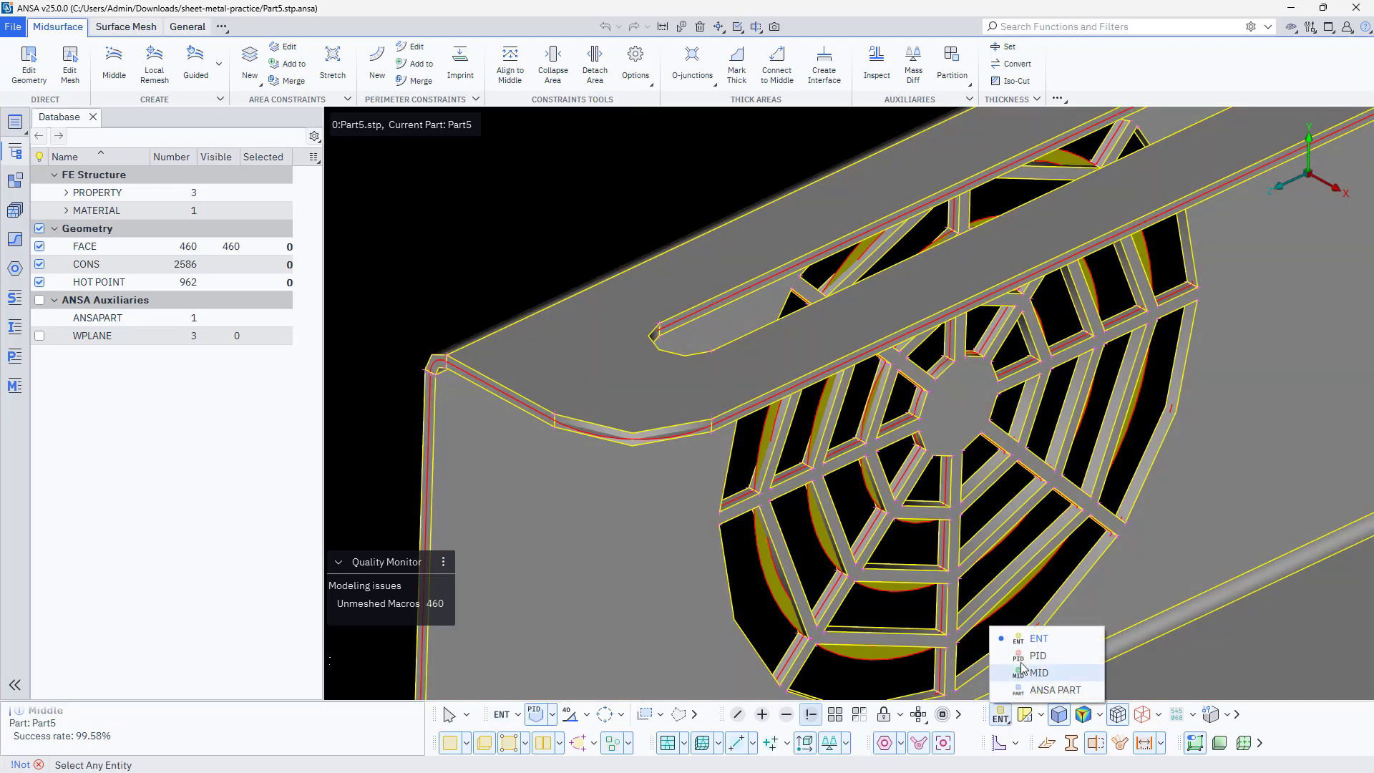
{"action": "left_click", "coordinate": [1011, 647]}
{"action": "scroll", "coordinate": [437, 371], "scroll_direction": "up", "scroll_amount": 5}
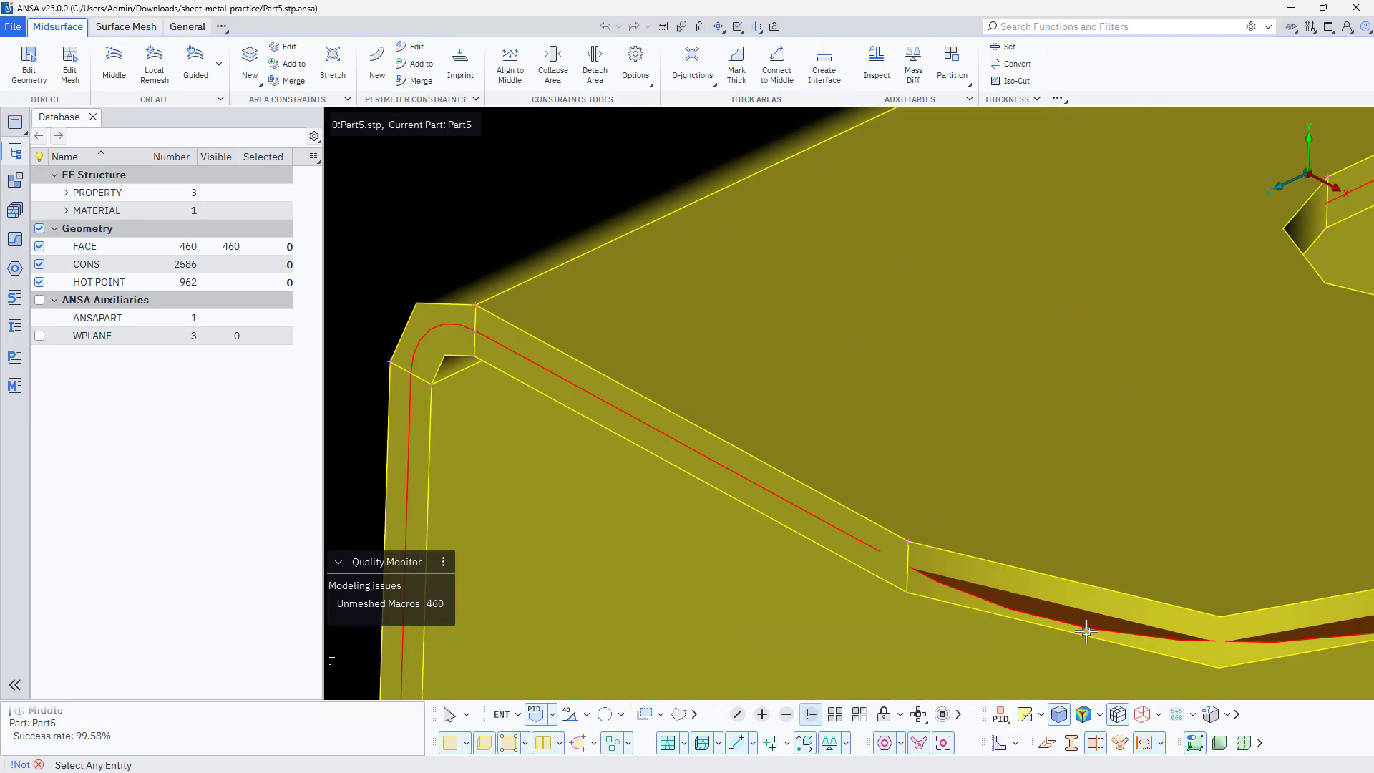
{"action": "scroll", "coordinate": [1086, 630], "scroll_direction": "up", "scroll_amount": 3}
{"action": "left_click", "coordinate": [1023, 579]}
{"action": "scroll", "coordinate": [666, 375], "scroll_direction": "down", "scroll_amount": 5}
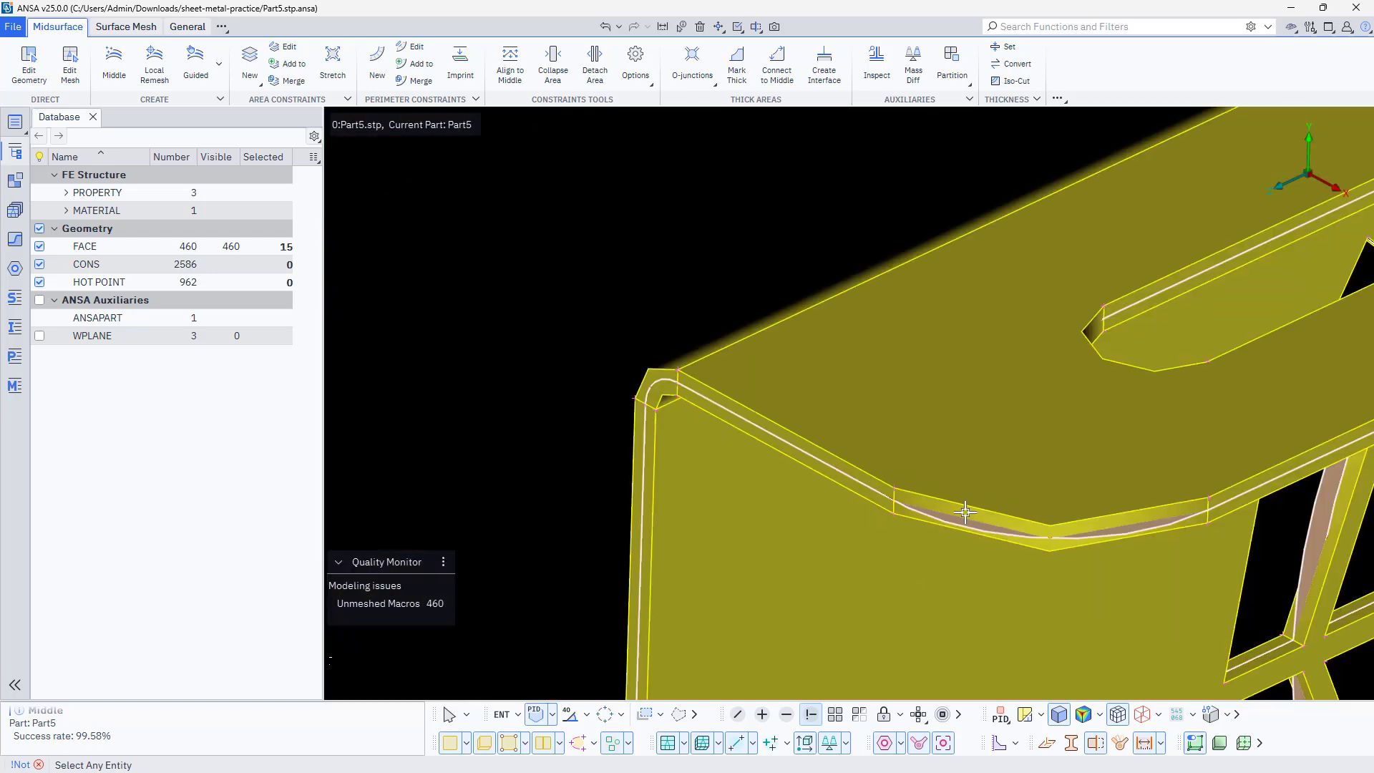
{"action": "middle_click", "coordinate": [667, 375]}
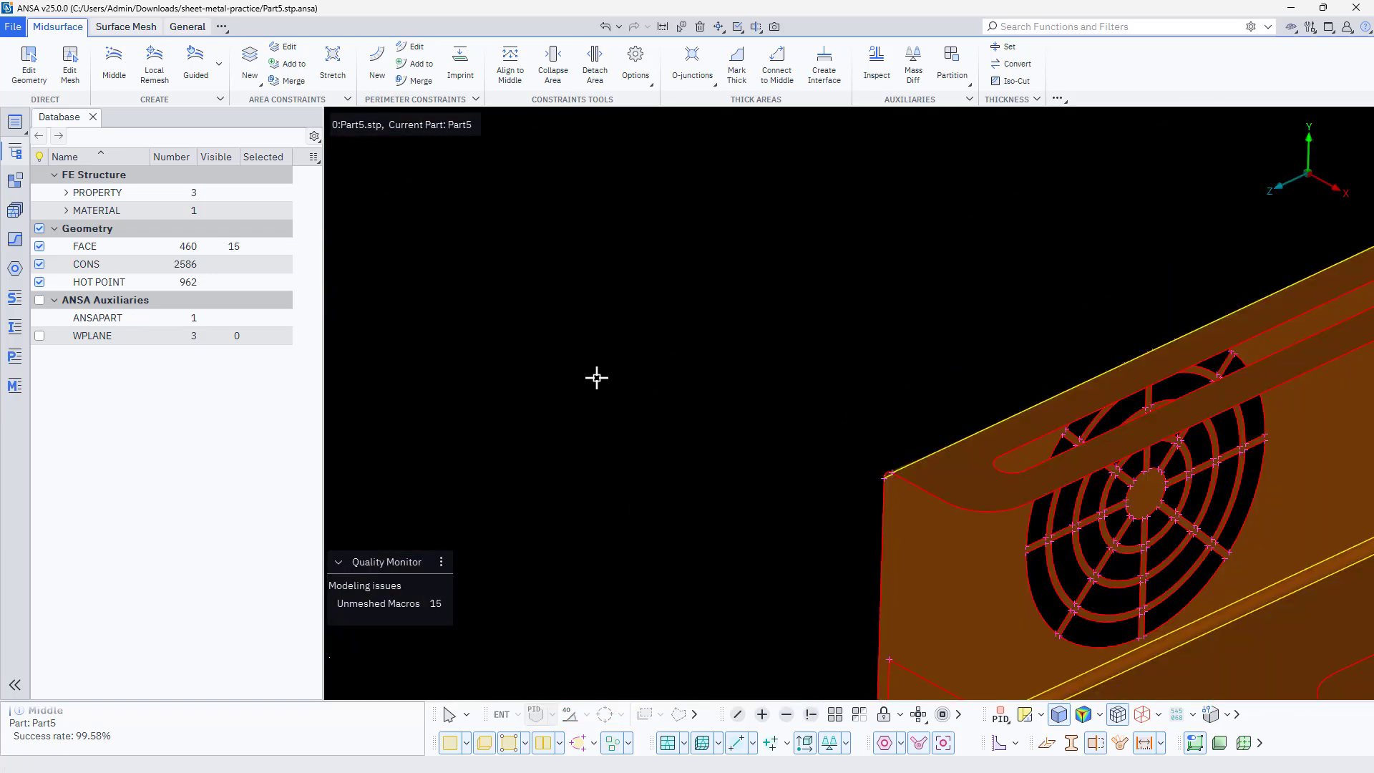
Examine the isolated middle surface around the fan grille, bends, flange slots and slotted side wall
{"action": "scroll", "coordinate": [595, 378], "scroll_direction": "down", "scroll_amount": 5}
{"action": "scroll", "coordinate": [759, 468], "scroll_direction": "up", "scroll_amount": 6}
{"action": "scroll", "coordinate": [553, 338], "scroll_direction": "up", "scroll_amount": 4}
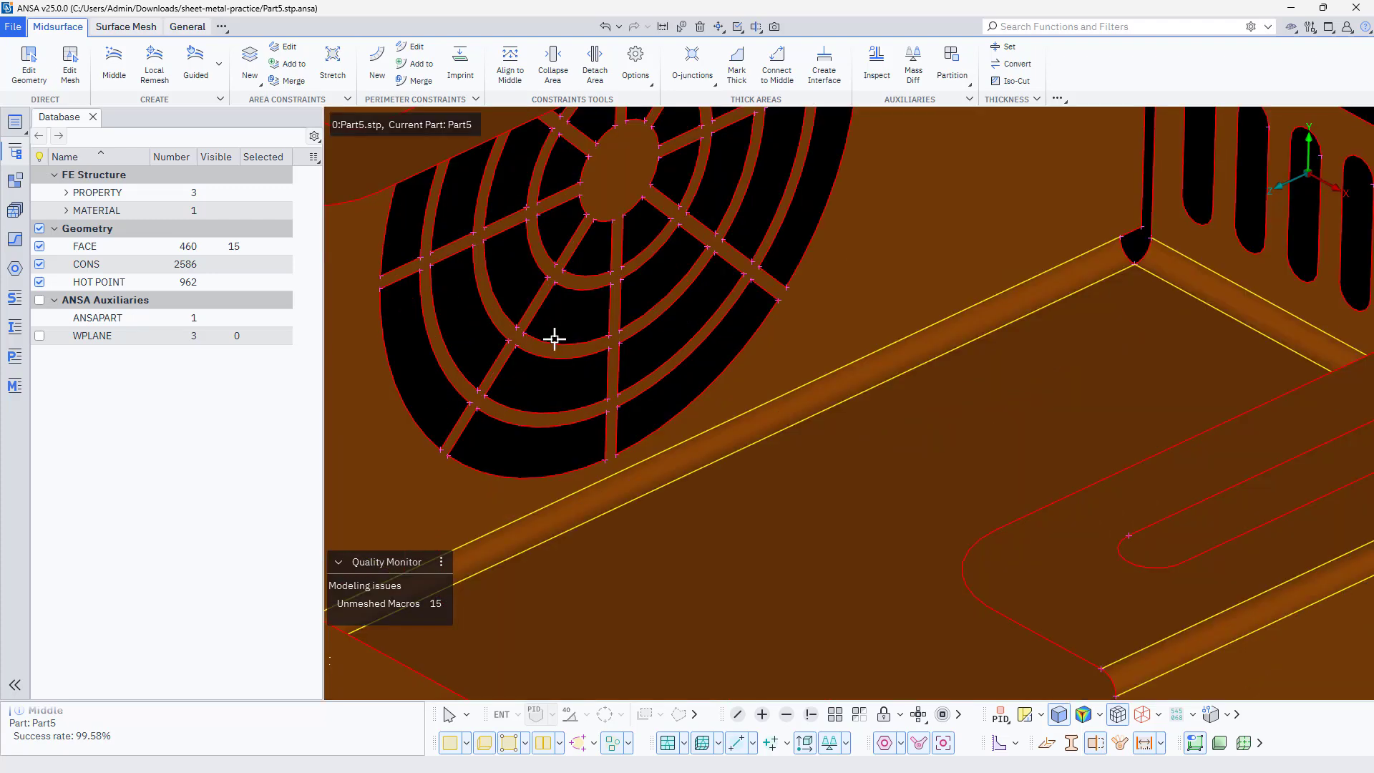
{"action": "scroll", "coordinate": [555, 338], "scroll_direction": "down", "scroll_amount": 4}
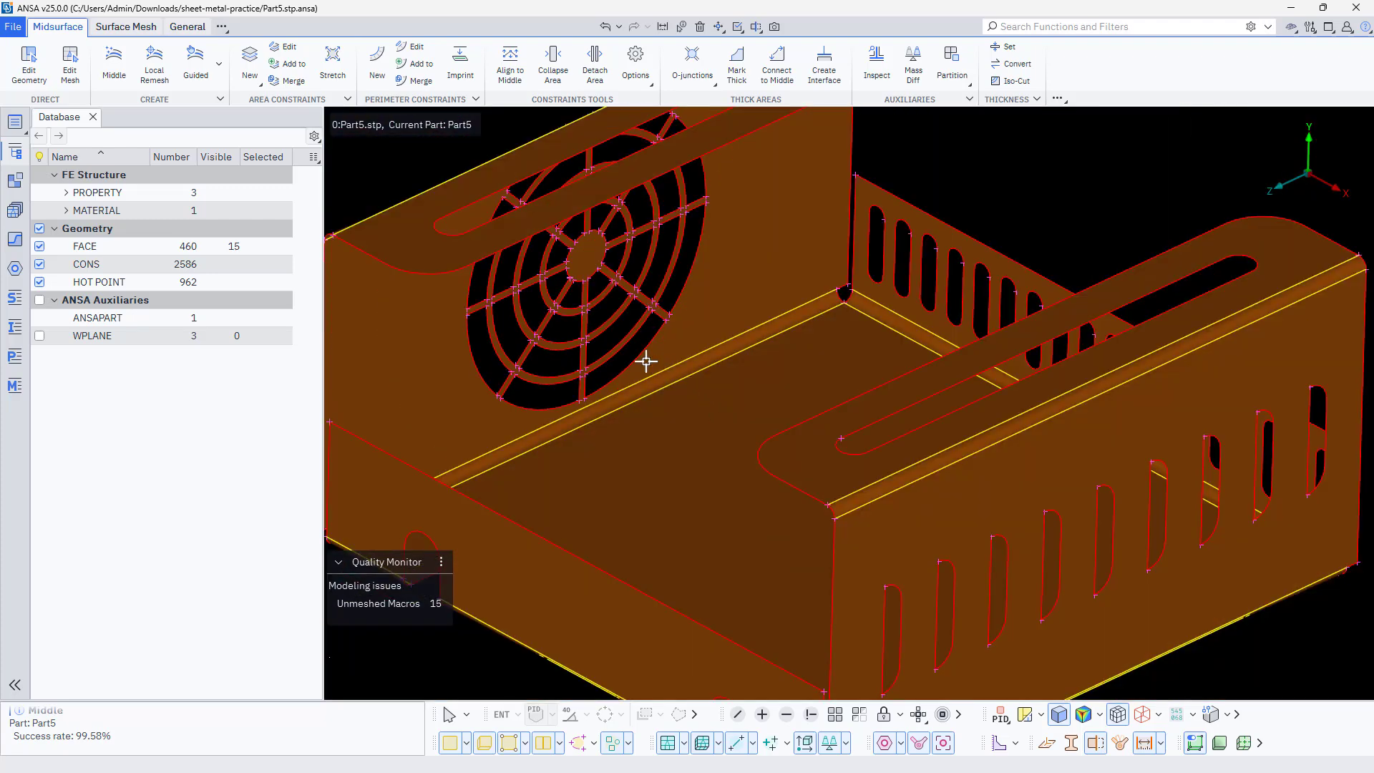
{"action": "scroll", "coordinate": [693, 397], "scroll_direction": "down", "scroll_amount": 5}
{"action": "scroll", "coordinate": [786, 452], "scroll_direction": "up", "scroll_amount": 6}
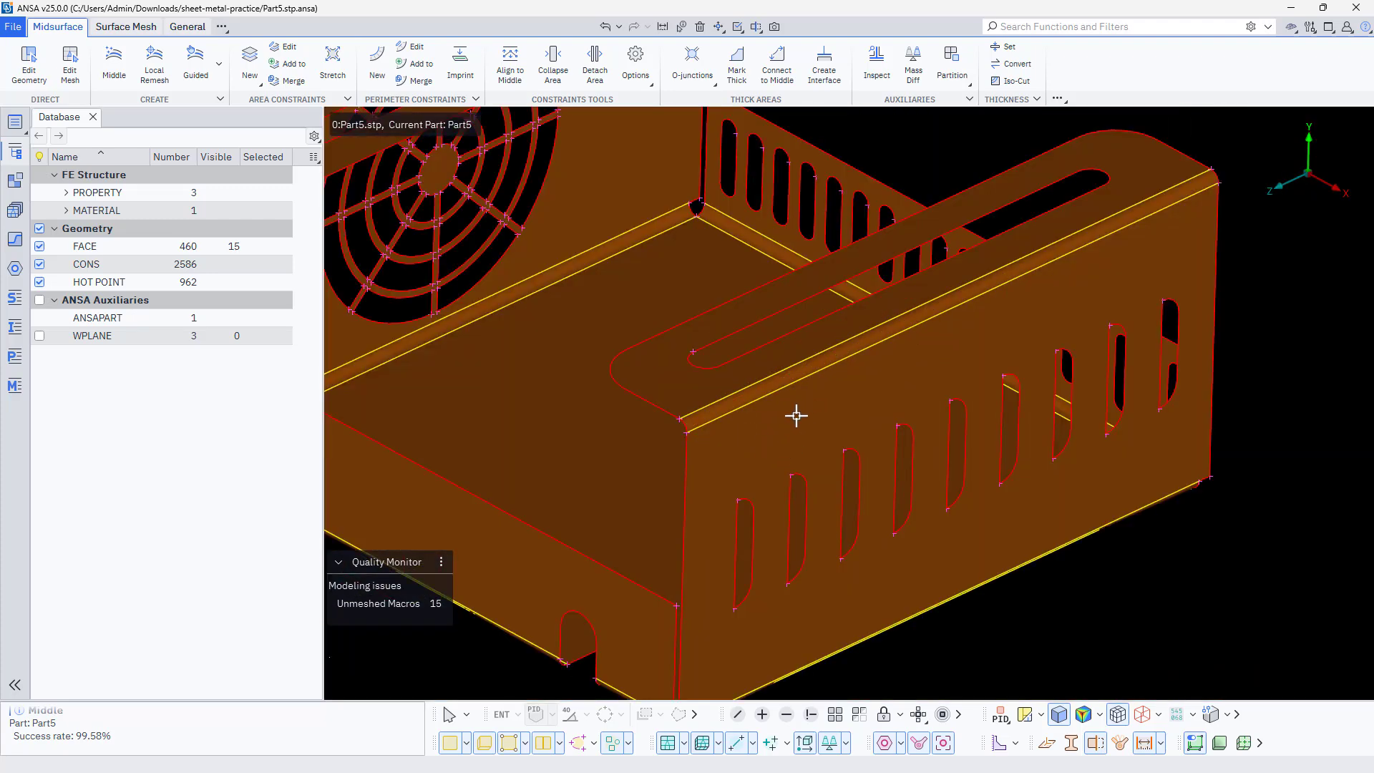
{"action": "scroll", "coordinate": [797, 416], "scroll_direction": "down", "scroll_amount": 3}
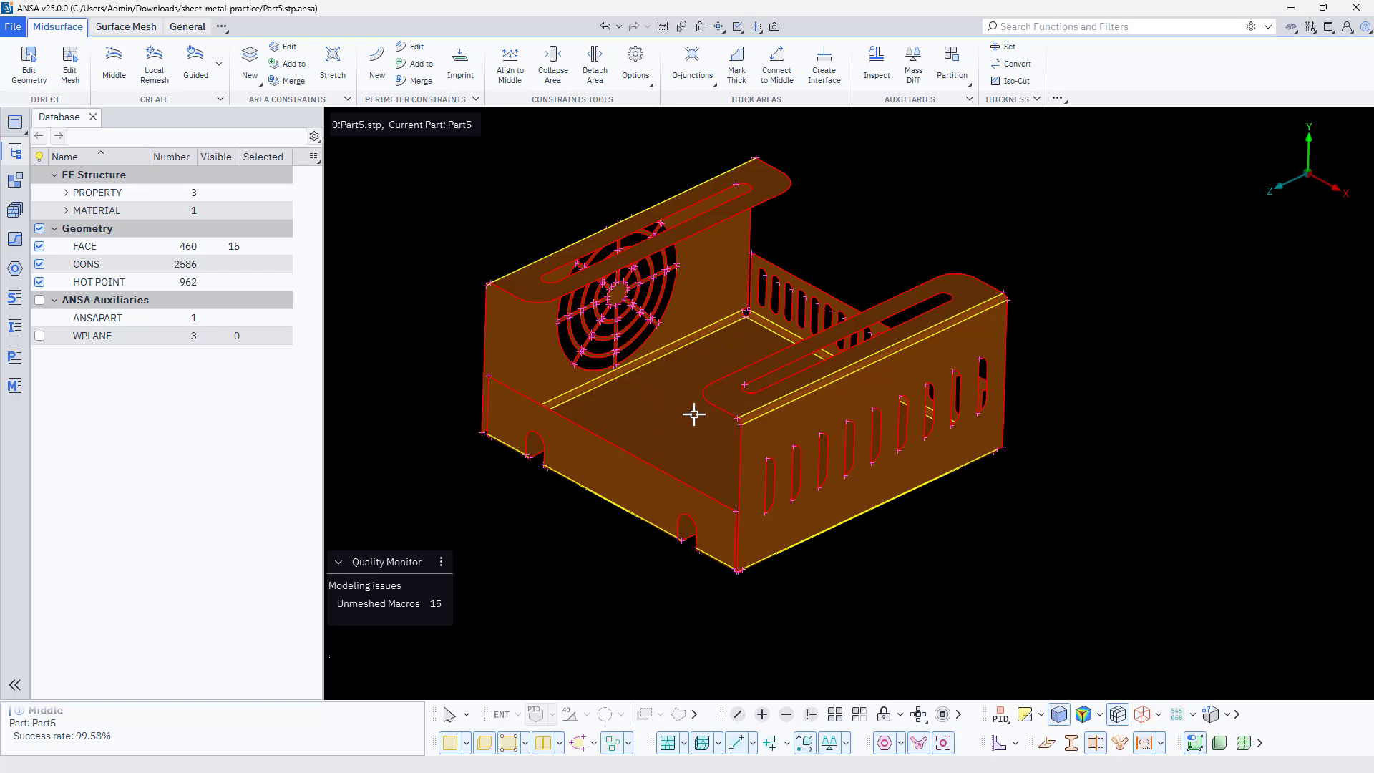
{"action": "middle_click_drag", "start_coordinate": [637, 403], "coordinate": [647, 461]}
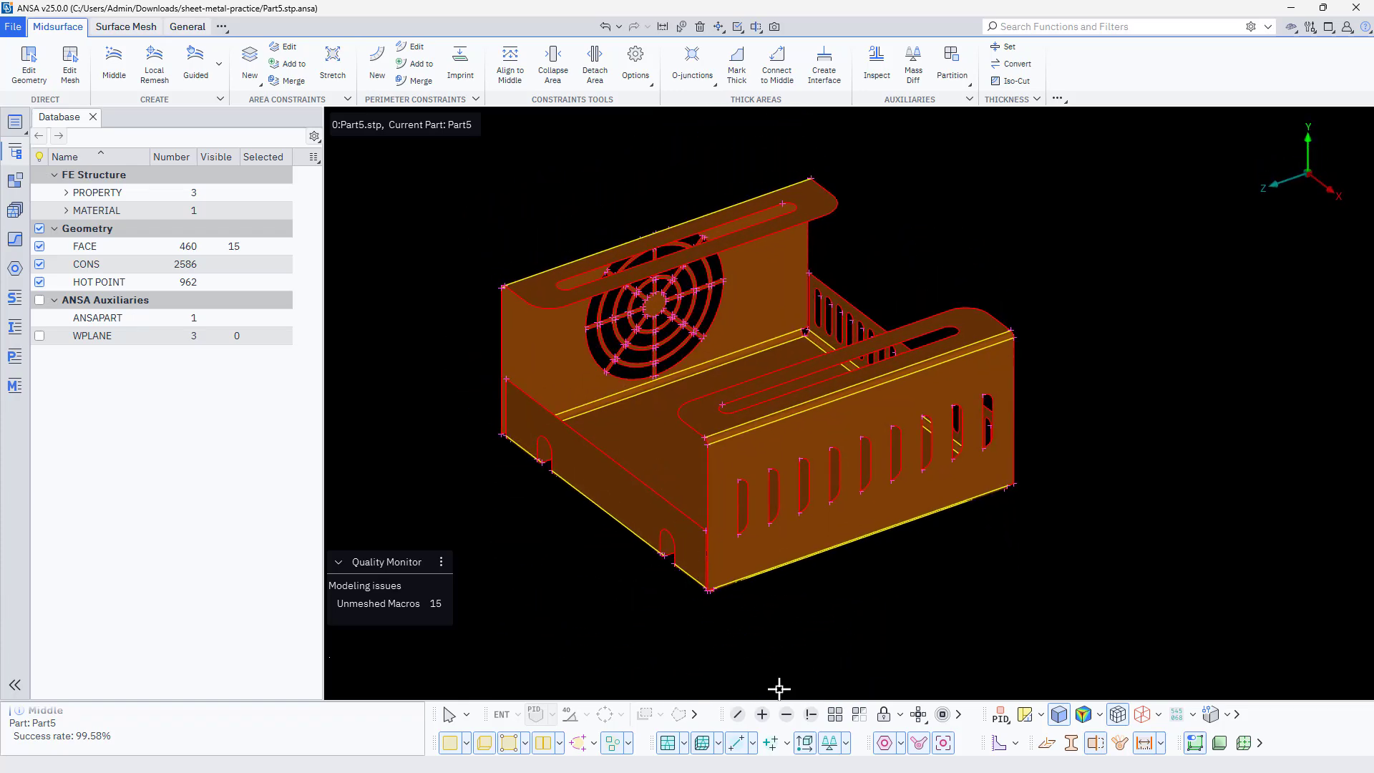
Bring all entities back to visible and inspect the louvres on the side wall from inside and outside
{"action": "left_click", "coordinate": [834, 722]}
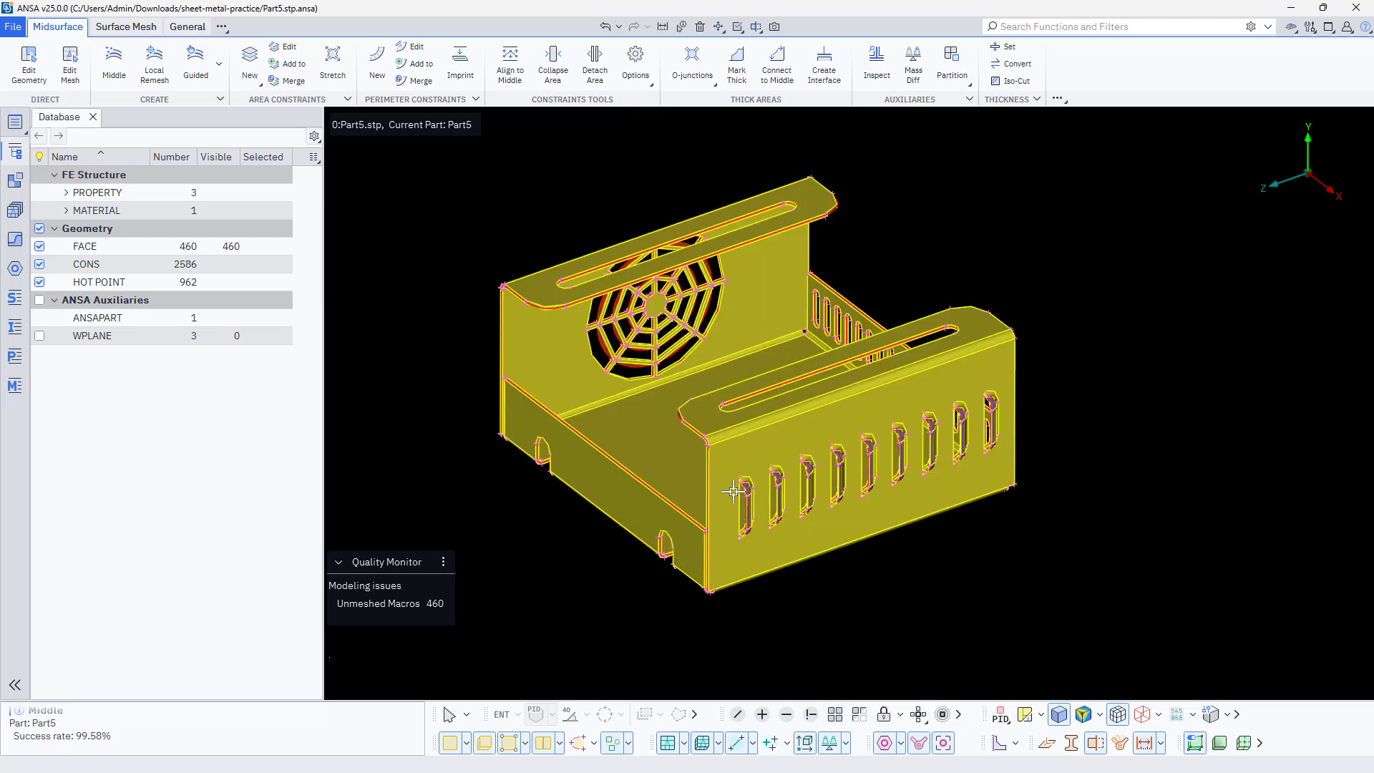
{"action": "scroll", "coordinate": [734, 492], "scroll_direction": "up", "scroll_amount": 5}
{"action": "scroll", "coordinate": [805, 467], "scroll_direction": "down", "scroll_amount": 5}
{"action": "left_click_drag", "start_coordinate": [654, 580], "coordinate": [680, 570], "text": "ctrl"}
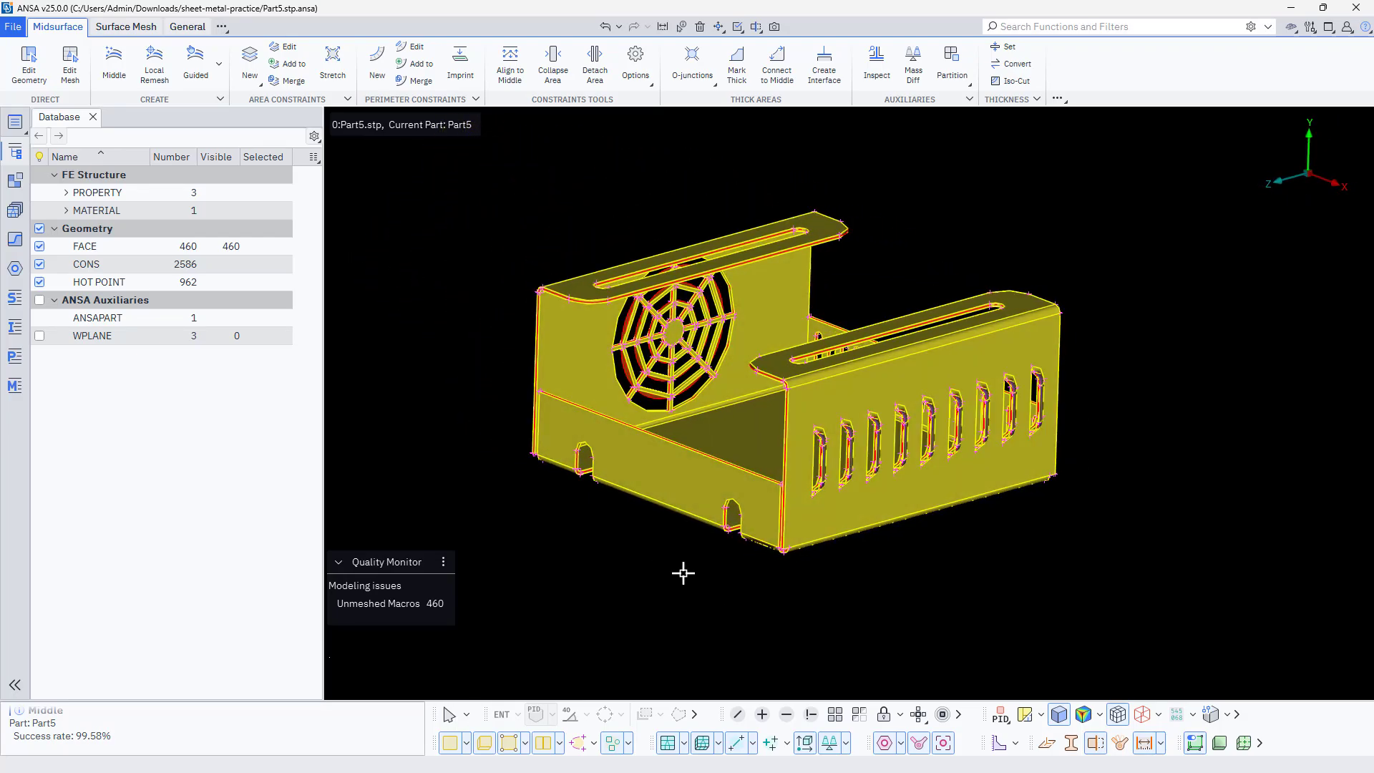
{"action": "scroll", "coordinate": [872, 462], "scroll_direction": "up", "scroll_amount": 3}
{"action": "scroll", "coordinate": [768, 350], "scroll_direction": "up", "scroll_amount": 3}
{"action": "scroll", "coordinate": [712, 359], "scroll_direction": "down", "scroll_amount": 3}
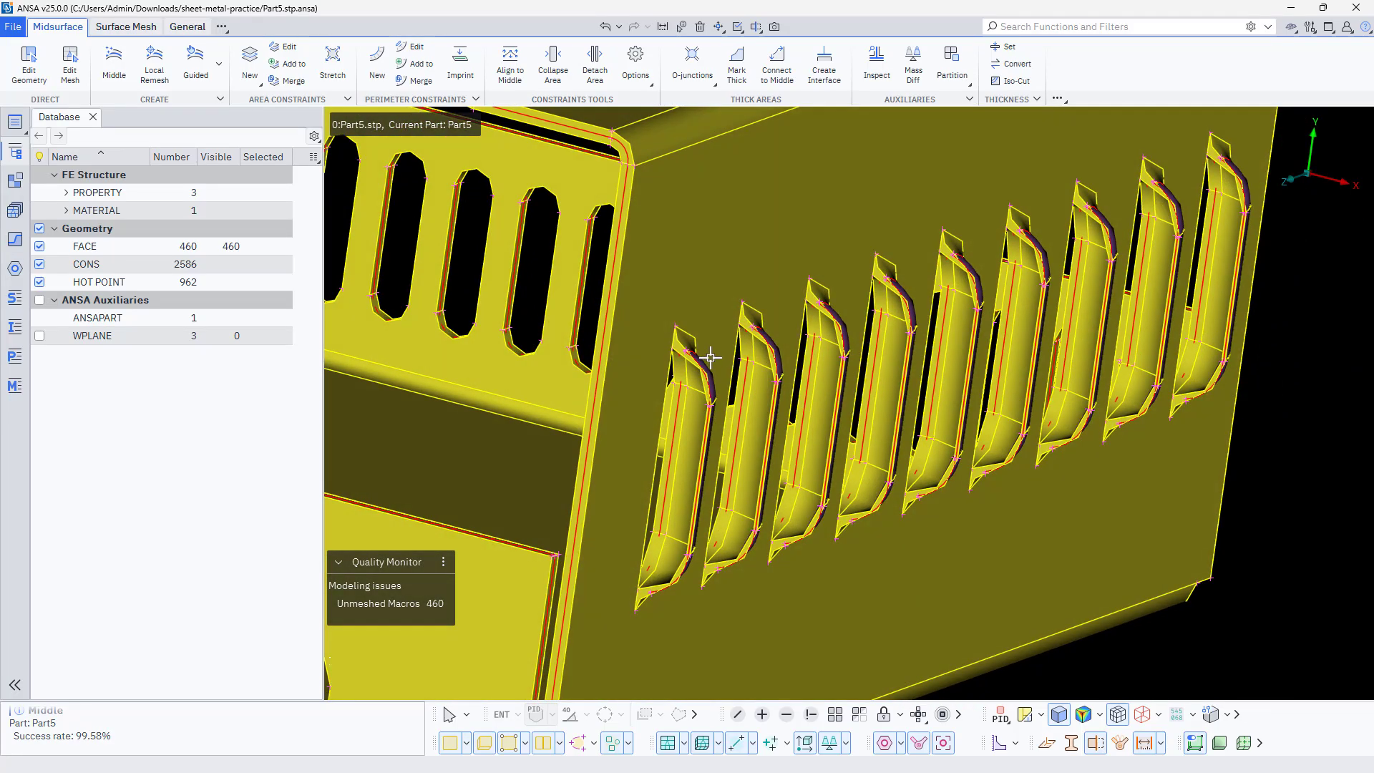
{"action": "scroll", "coordinate": [705, 362], "scroll_direction": "up", "scroll_amount": 8}
{"action": "scroll", "coordinate": [736, 399], "scroll_direction": "down", "scroll_amount": 6}
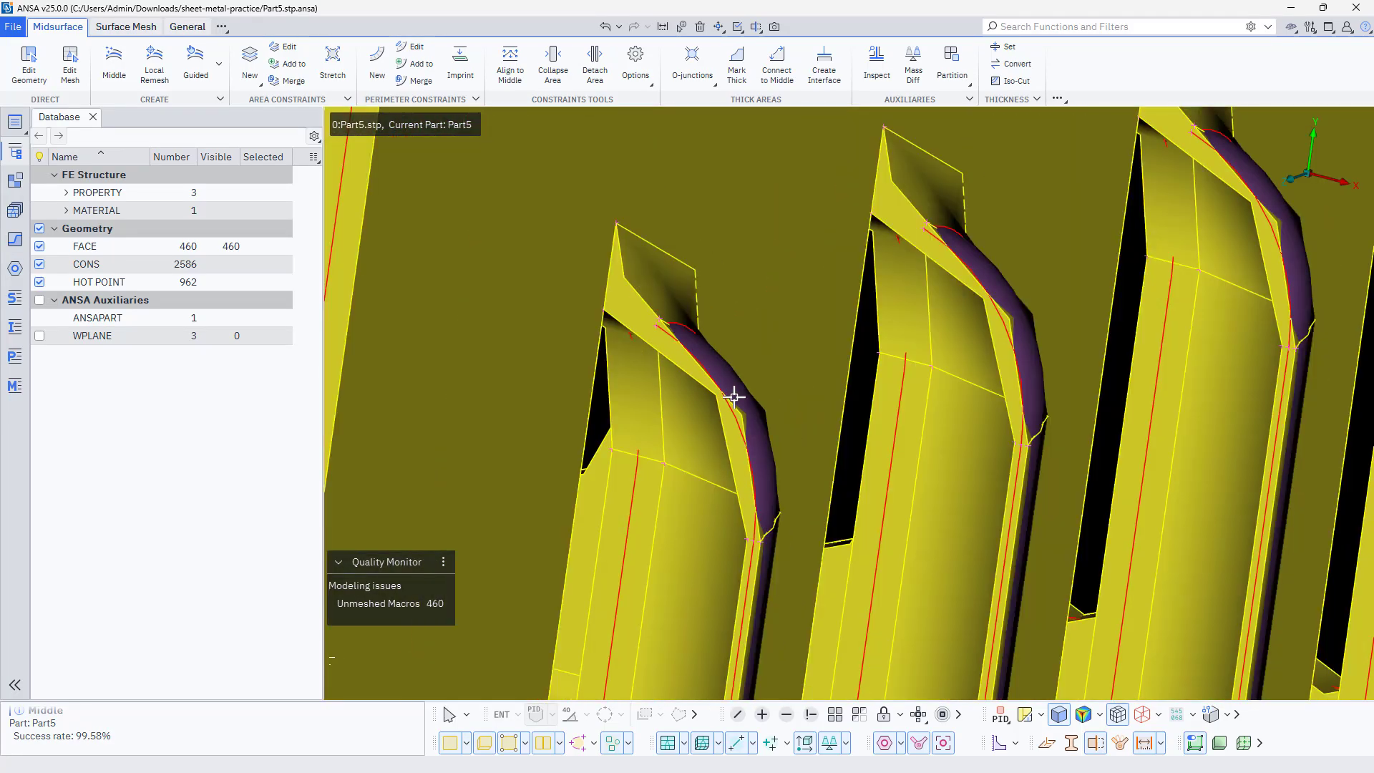
{"action": "left_click_drag", "start_coordinate": [749, 448], "coordinate": [653, 435], "text": "ctrl"}
{"action": "scroll", "coordinate": [721, 413], "scroll_direction": "down", "scroll_amount": 6}
{"action": "left_click_drag", "start_coordinate": [746, 437], "coordinate": [793, 462], "text": "ctrl"}
{"action": "scroll", "coordinate": [737, 419], "scroll_direction": "up", "scroll_amount": 6}
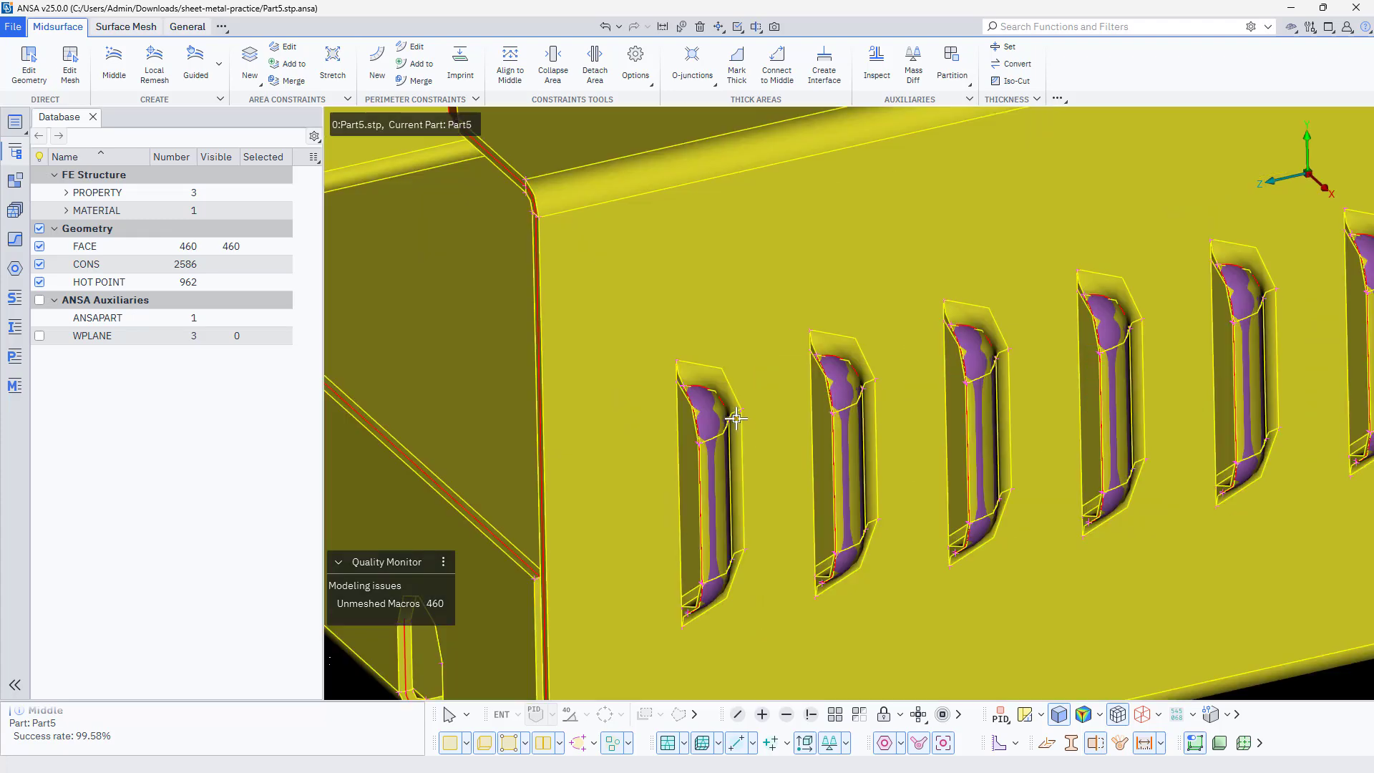
Isolate the purple middle faces of all nine louvres together with the main sheet's middle surface, using PID selection
{"action": "left_click", "coordinate": [813, 715]}
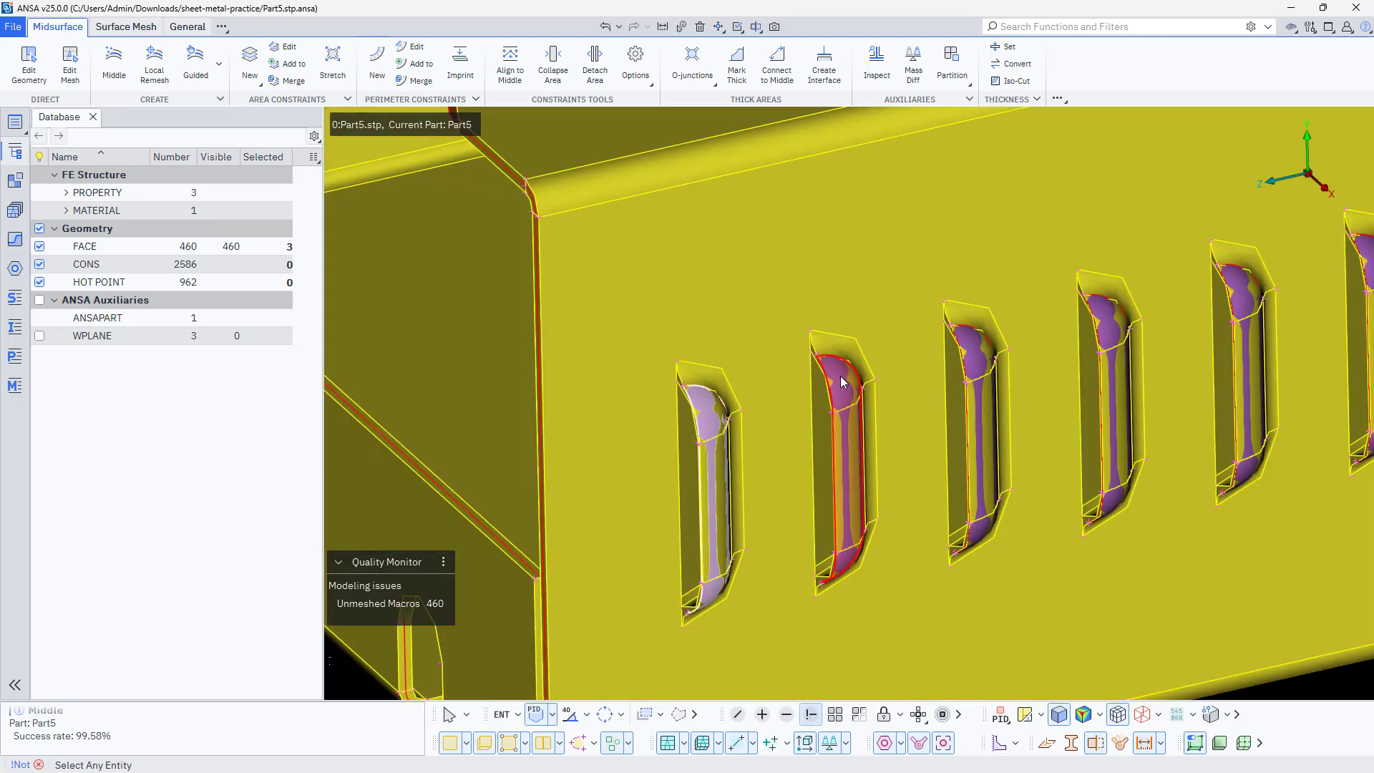
{"action": "left_click", "coordinate": [840, 376]}
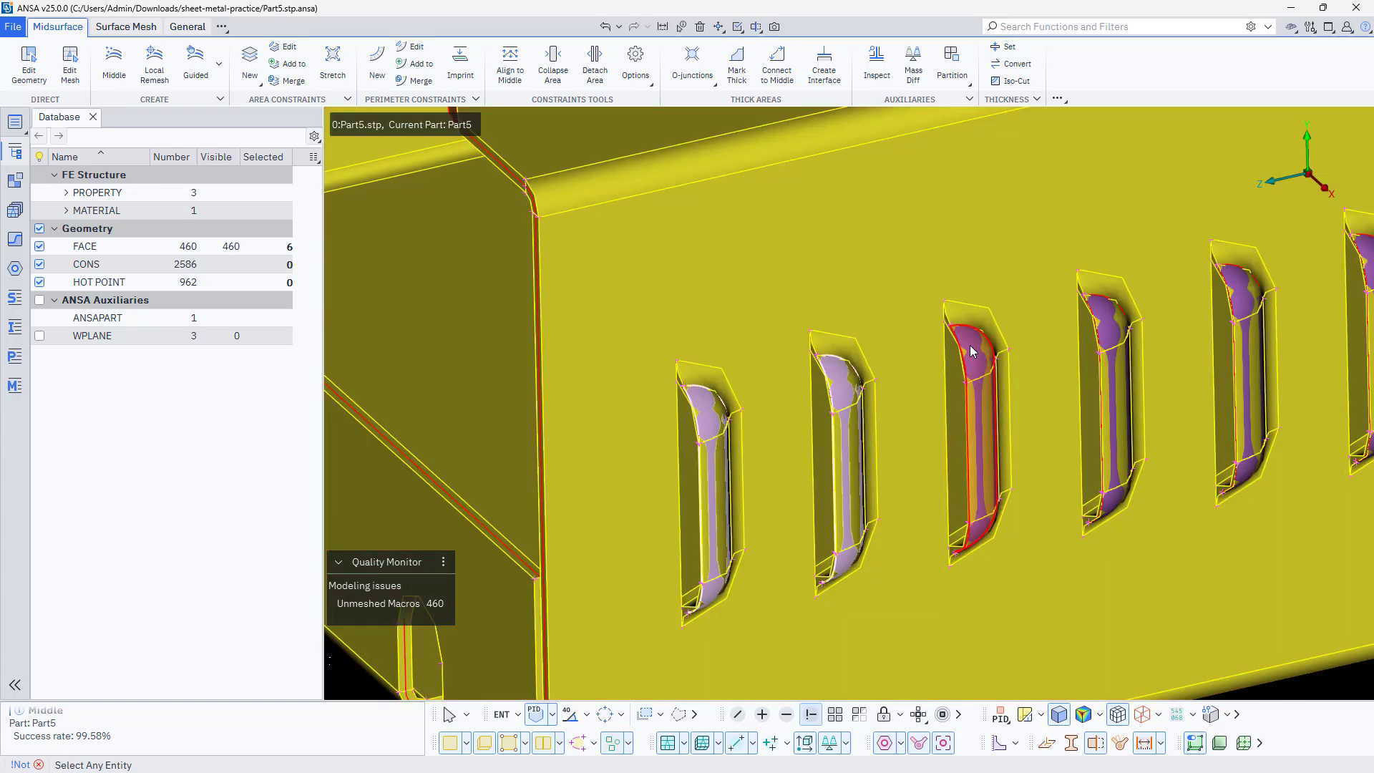
{"action": "left_click", "coordinate": [969, 345]}
{"action": "middle_click_drag", "start_coordinate": [1126, 315], "coordinate": [656, 465], "text": "ctrl"}
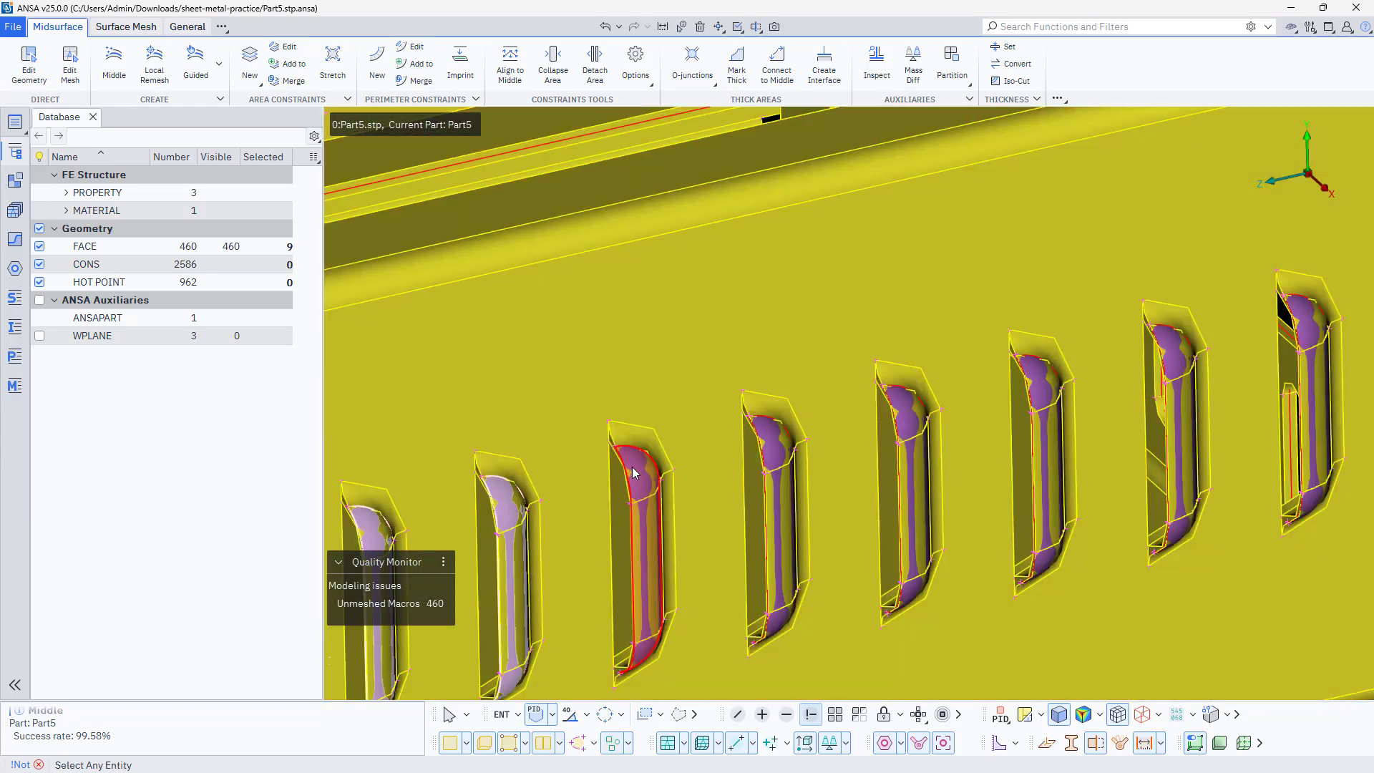
{"action": "left_click", "coordinate": [634, 473]}
{"action": "left_click", "coordinate": [767, 435]}
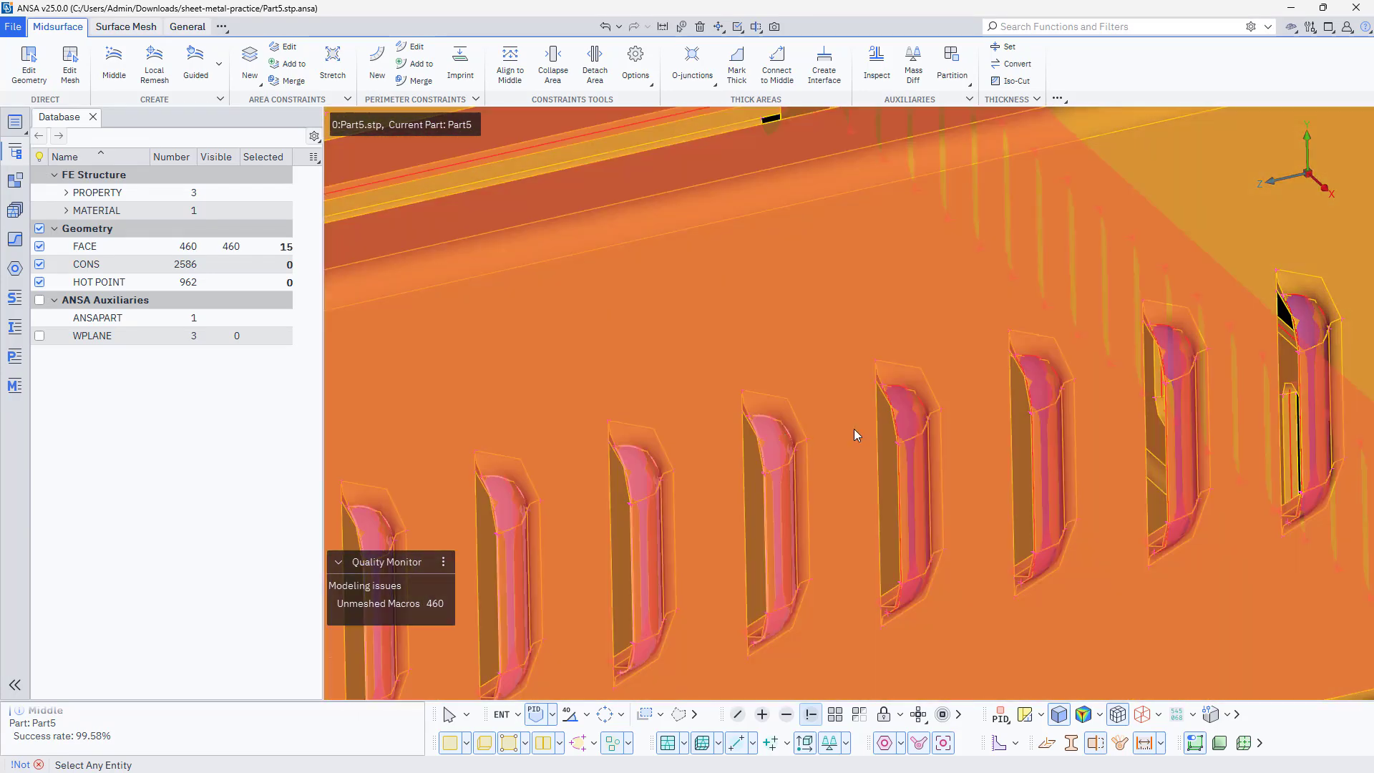
{"action": "left_click", "coordinate": [900, 411]}
{"action": "left_click", "coordinate": [1037, 384]}
{"action": "left_click", "coordinate": [1169, 336]}
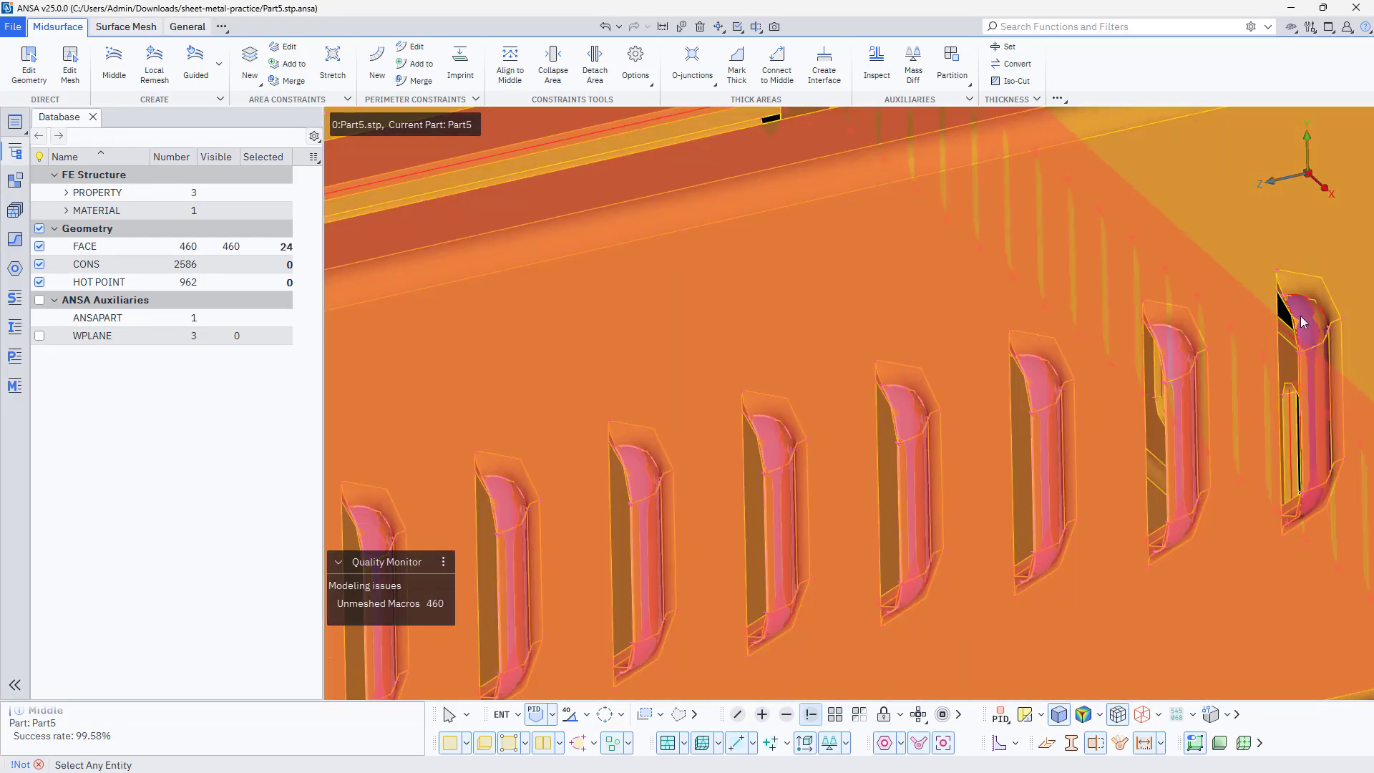
{"action": "left_click", "coordinate": [1303, 323]}
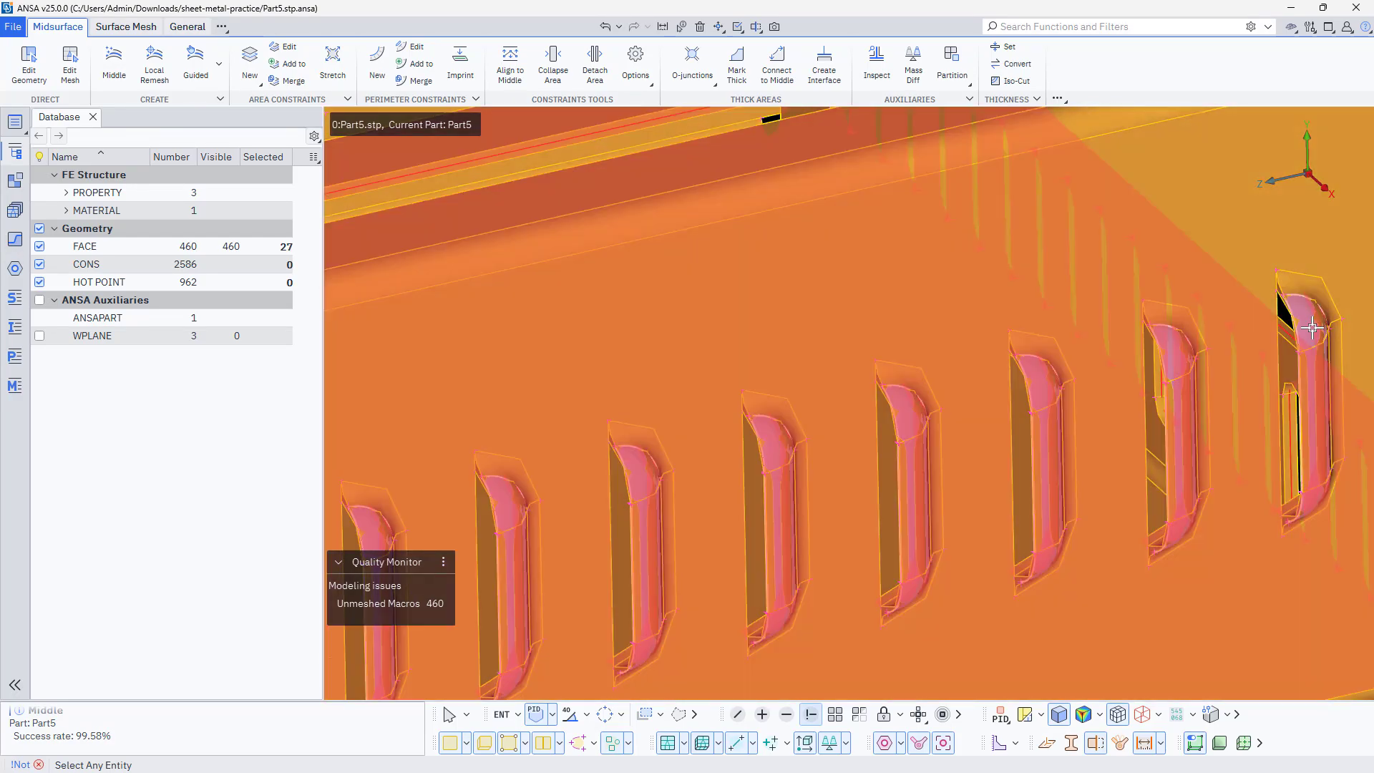
{"action": "scroll", "coordinate": [1303, 322], "scroll_direction": "down", "scroll_amount": 10}
{"action": "scroll", "coordinate": [1145, 320], "scroll_direction": "up", "scroll_amount": 6}
{"action": "scroll", "coordinate": [1146, 320], "scroll_direction": "up", "scroll_amount": 4}
{"action": "middle_click_drag", "start_coordinate": [617, 356], "coordinate": [621, 666], "text": "ctrl"}
{"action": "scroll", "coordinate": [1031, 325], "scroll_direction": "up", "scroll_amount": 4}
{"action": "middle_click", "coordinate": [1032, 325]}
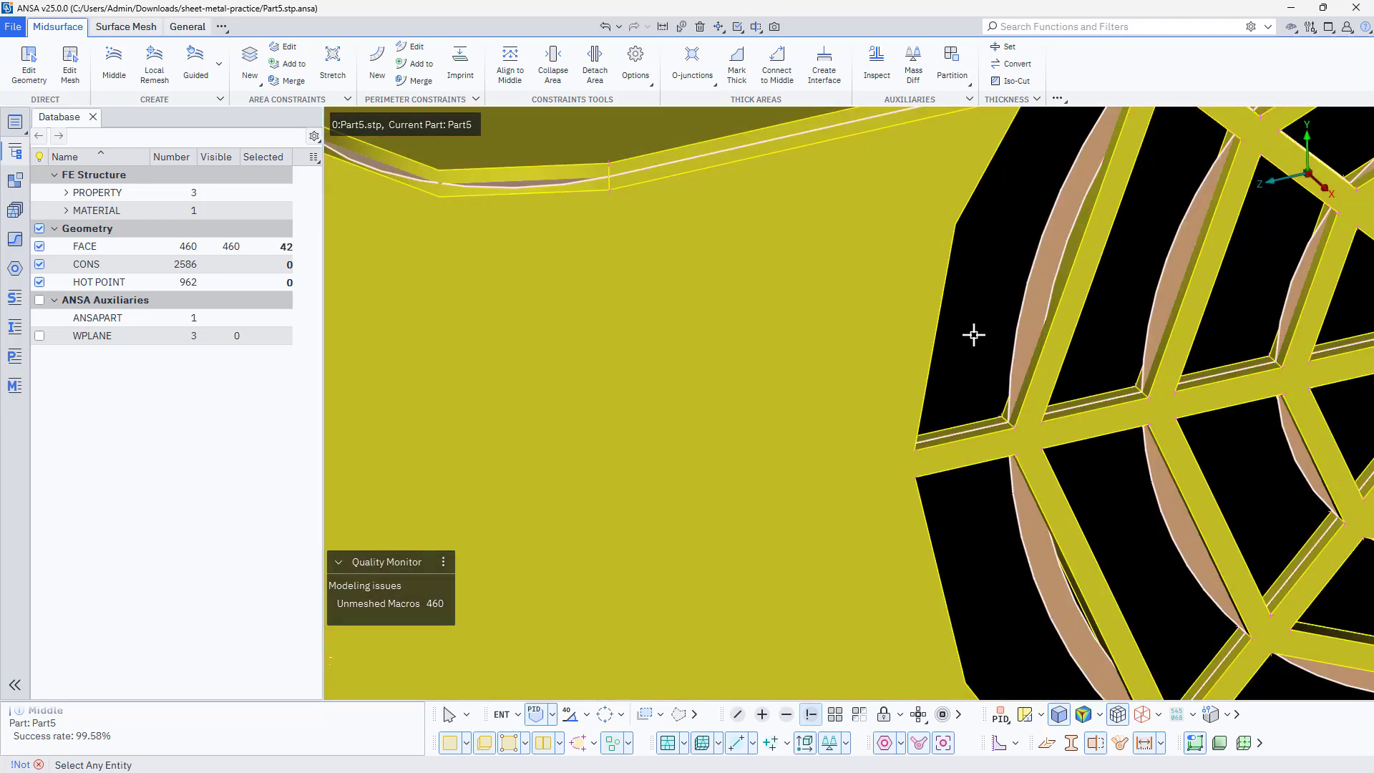
Examine the isolated middle surfaces around the louvres, checking how the louvre faces meet the slots in the side wall
{"action": "scroll", "coordinate": [861, 342], "scroll_direction": "down", "scroll_amount": 10}
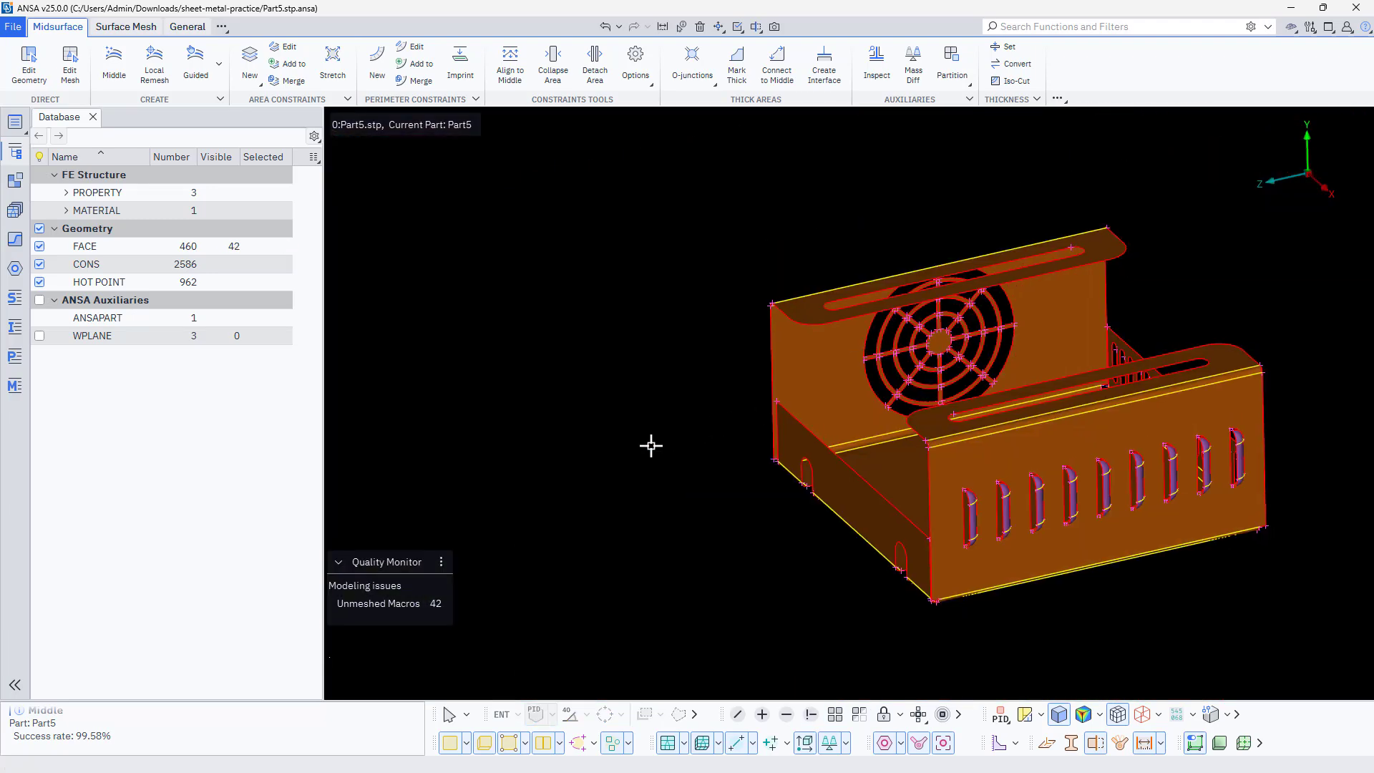
{"action": "left_click_drag", "start_coordinate": [650, 448], "coordinate": [681, 470], "text": "ctrl"}
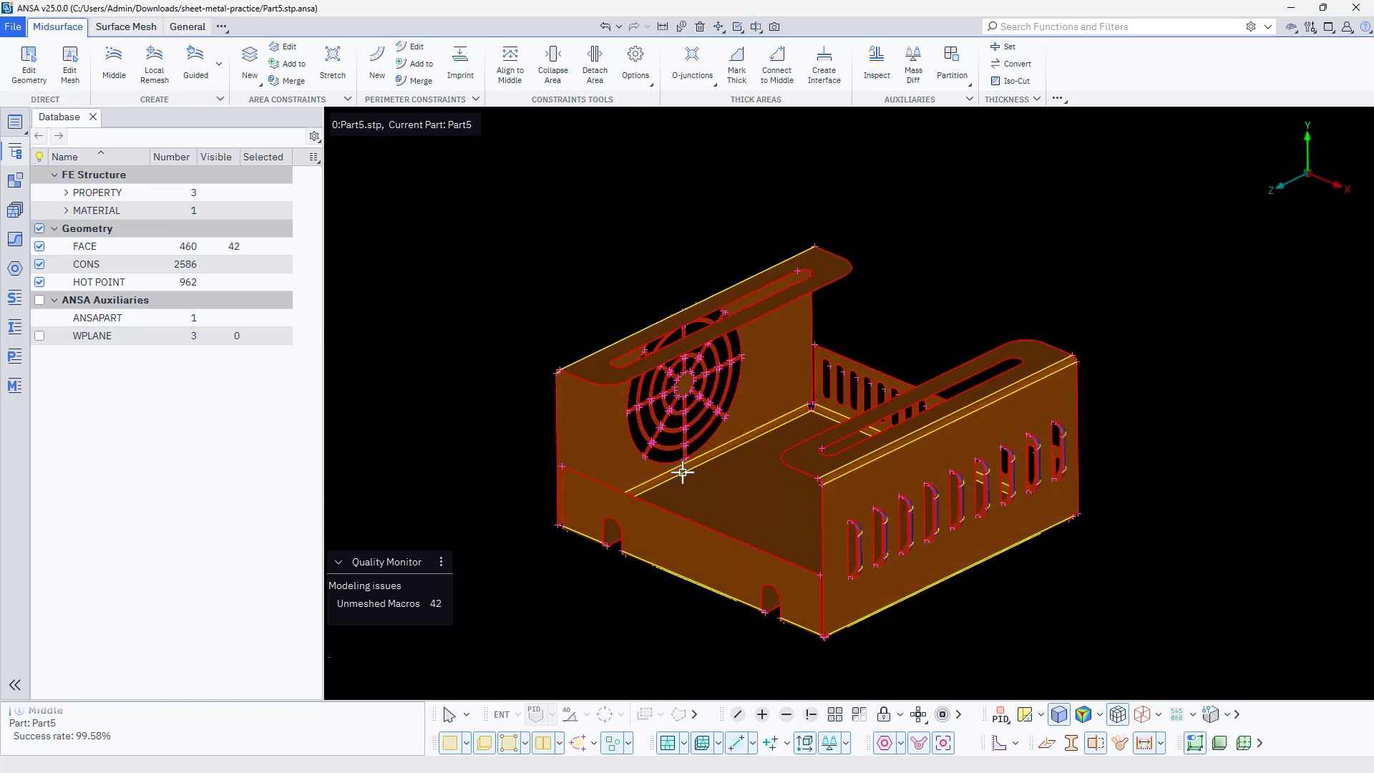
{"action": "middle_click_drag", "start_coordinate": [681, 469], "coordinate": [709, 437], "text": "ctrl"}
{"action": "scroll", "coordinate": [841, 442], "scroll_direction": "up", "scroll_amount": 4}
{"action": "scroll", "coordinate": [859, 465], "scroll_direction": "down", "scroll_amount": 5}
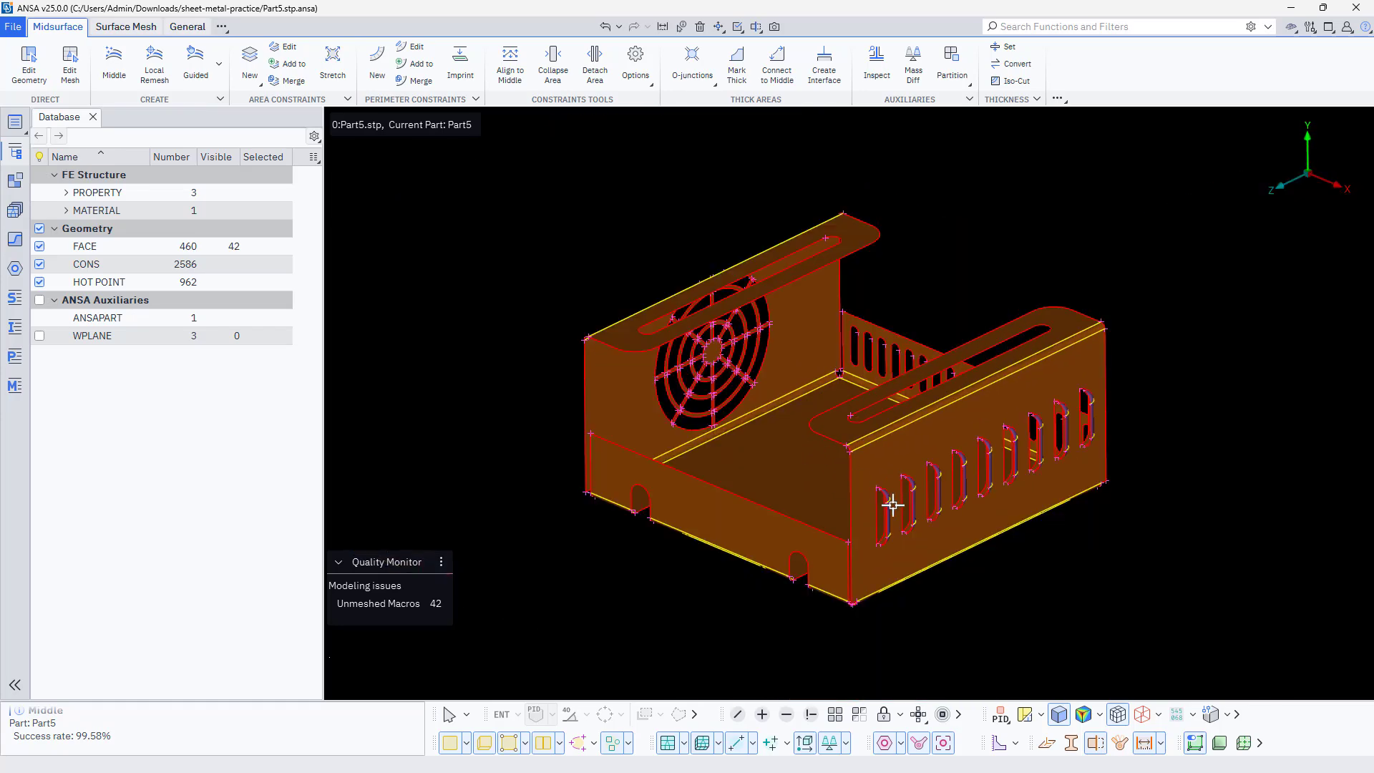
{"action": "scroll", "coordinate": [893, 501], "scroll_direction": "up", "scroll_amount": 12}
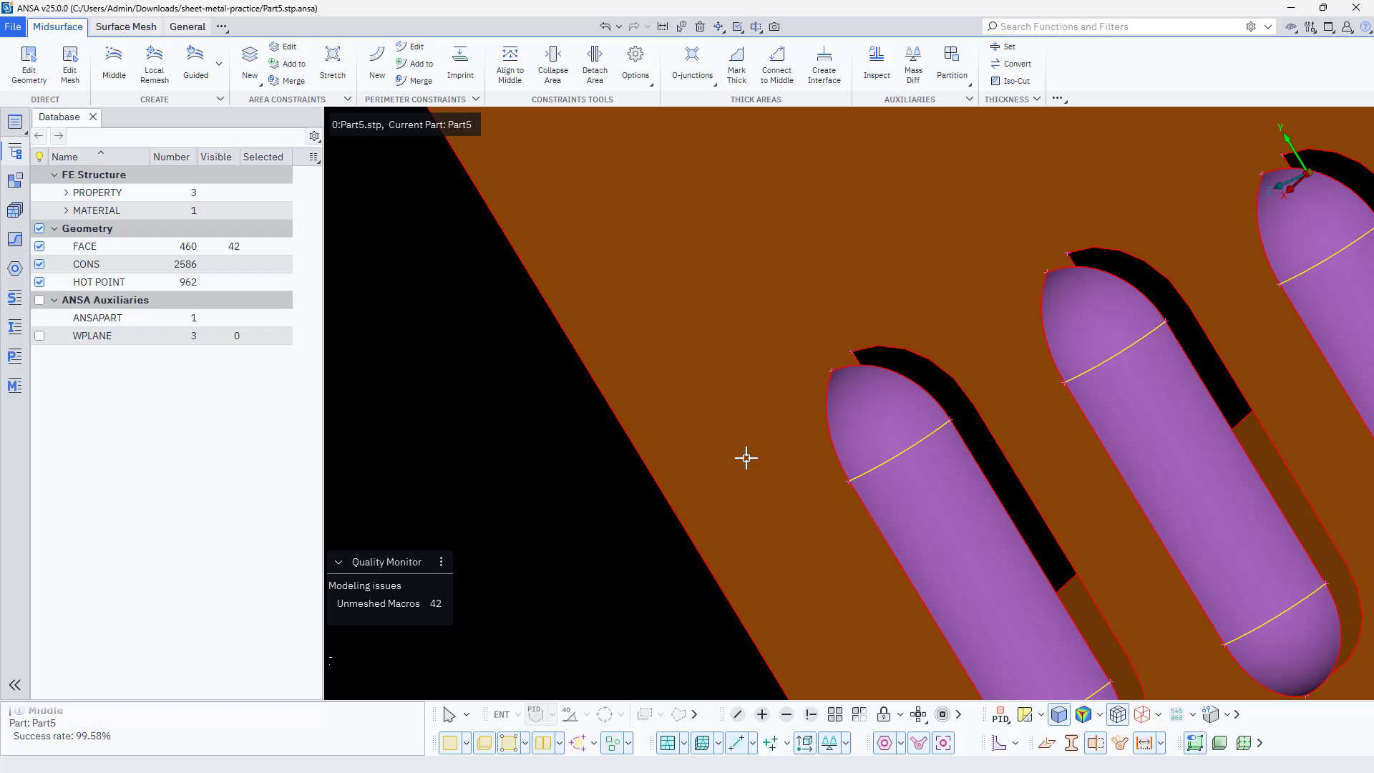
{"action": "left_click_drag", "start_coordinate": [746, 458], "coordinate": [791, 424], "text": "ctrl"}
{"action": "scroll", "coordinate": [791, 425], "scroll_direction": "down", "scroll_amount": 6}
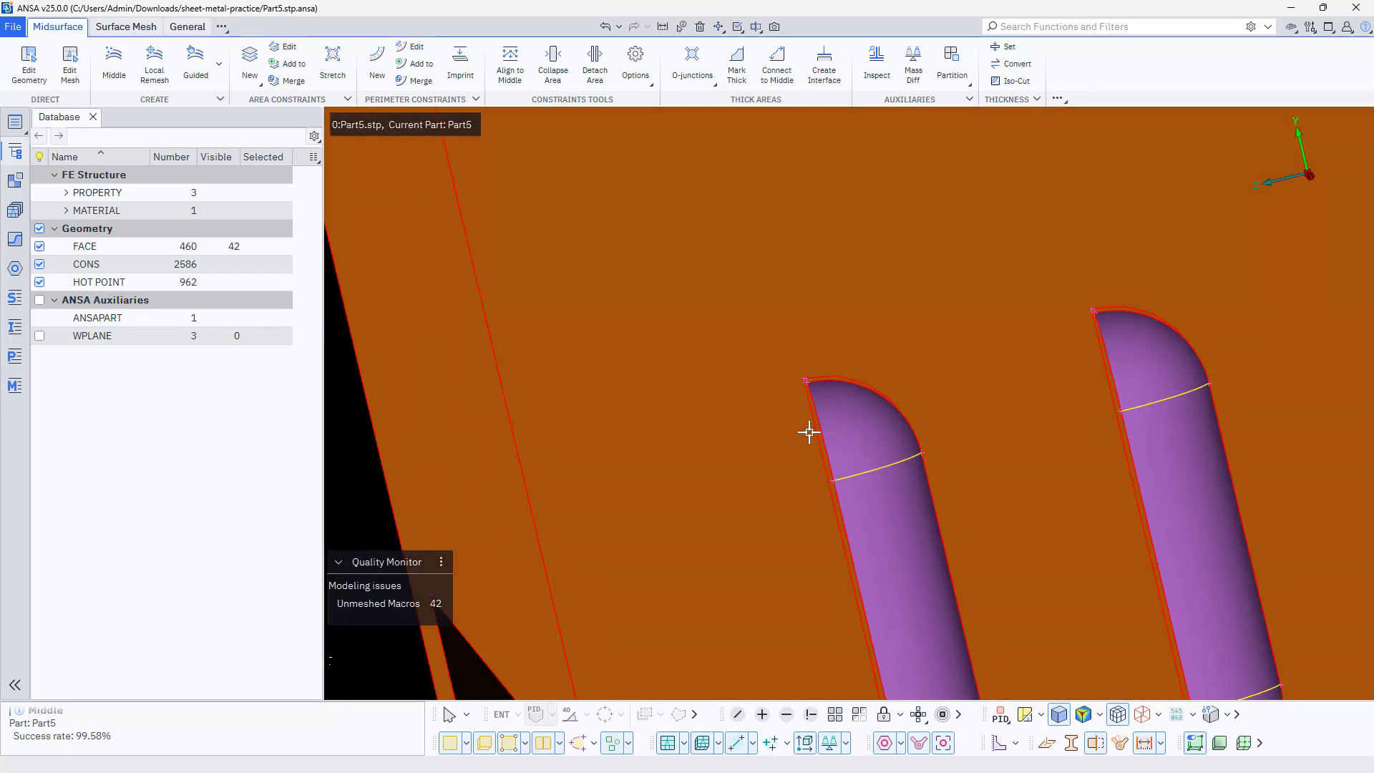
{"action": "scroll", "coordinate": [838, 449], "scroll_direction": "down", "scroll_amount": 4}
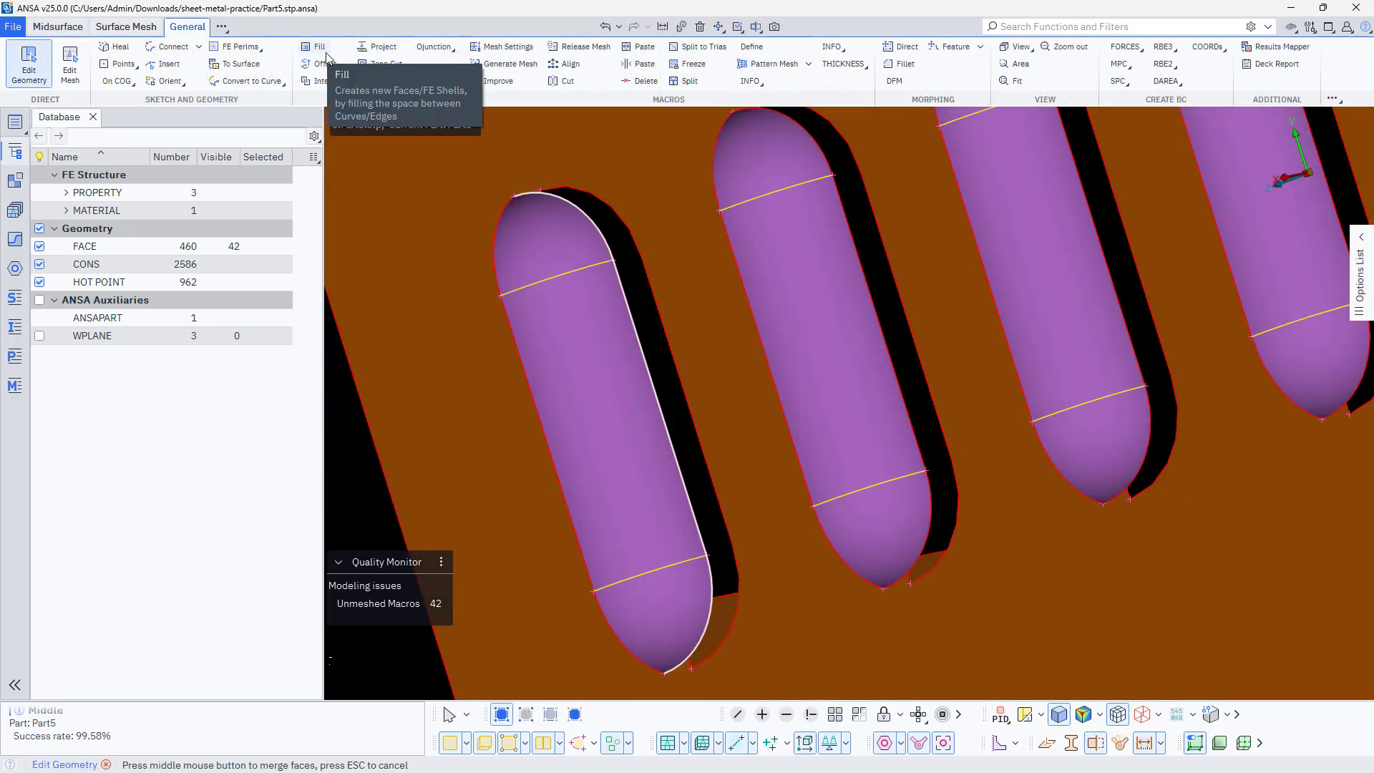
Fill the gap between the first louvre's open edges and its wall slot, at the end farthest from the slotted side wall
{"action": "left_click", "coordinate": [325, 54]}
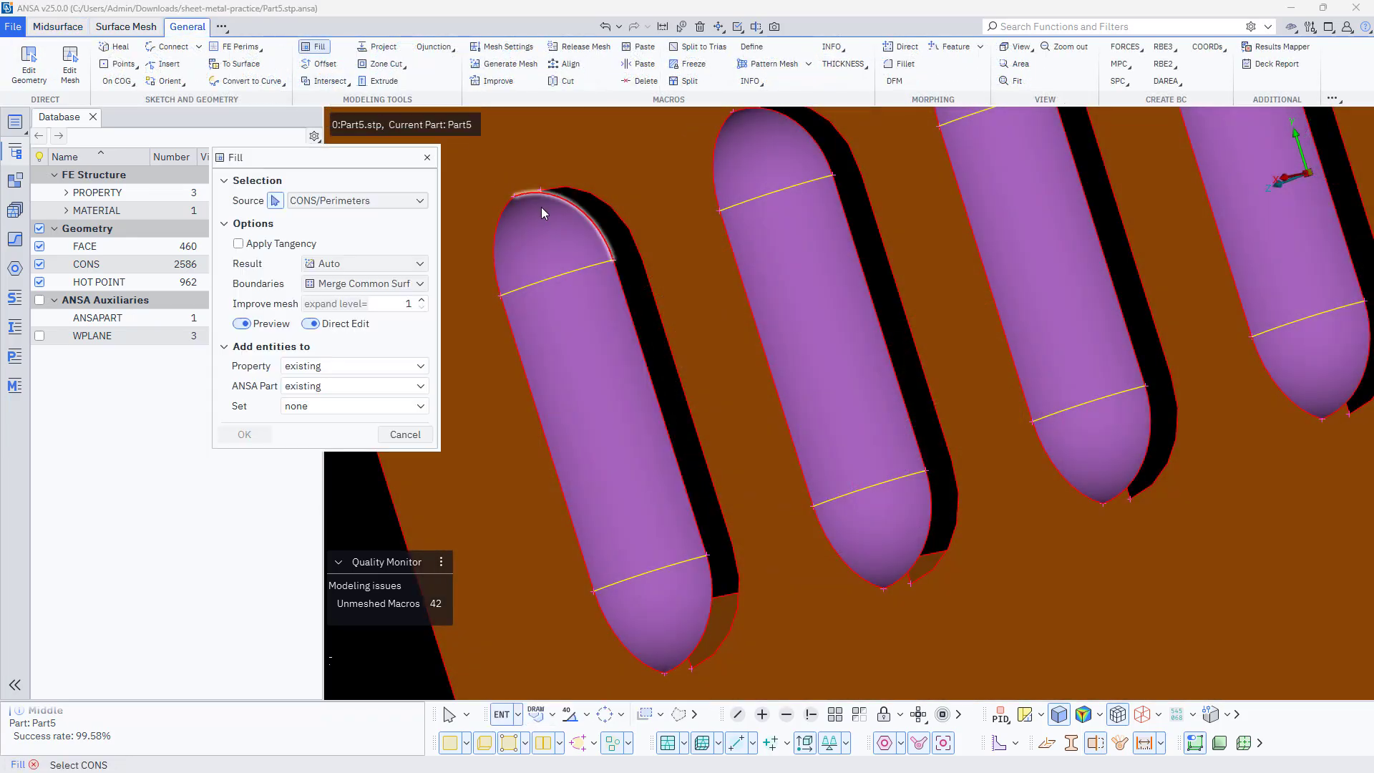
{"action": "left_click", "coordinate": [614, 207]}
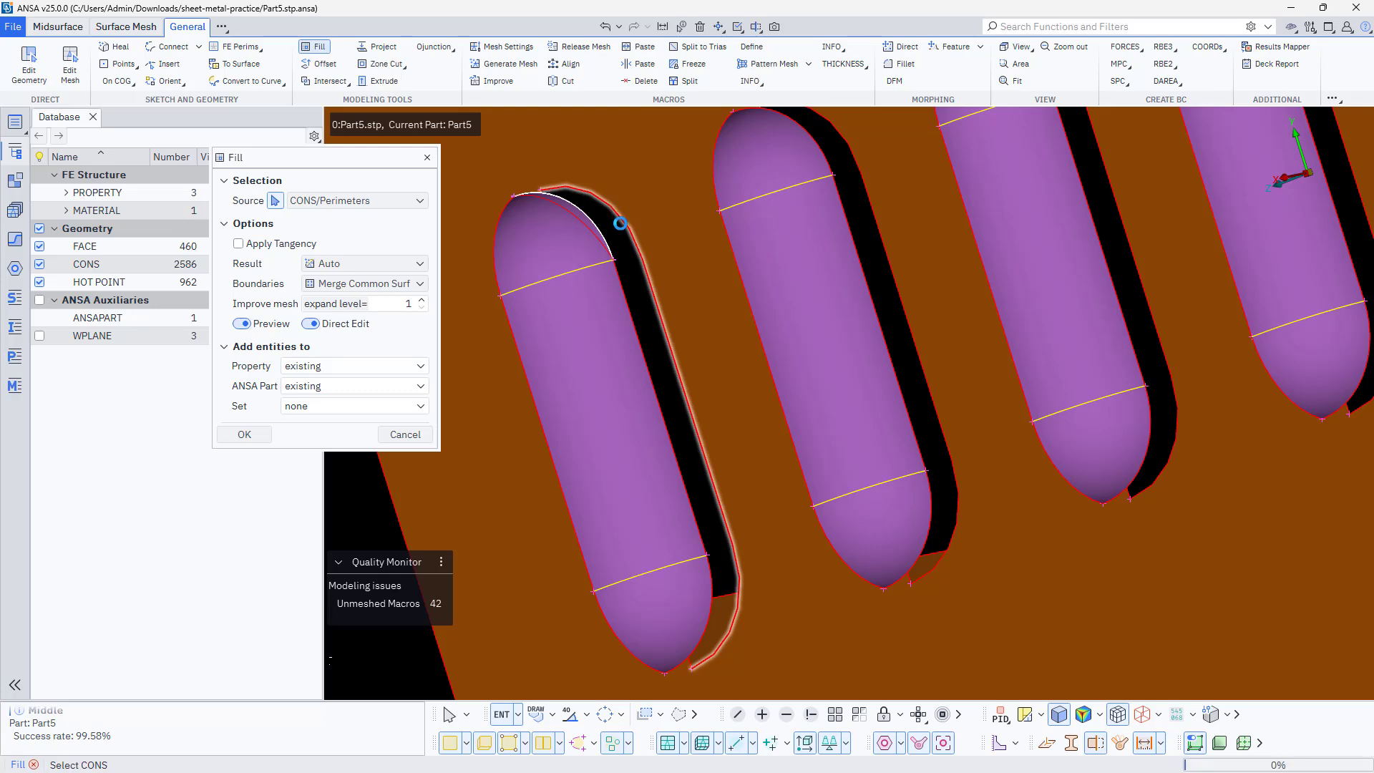
{"action": "left_click", "coordinate": [625, 295]}
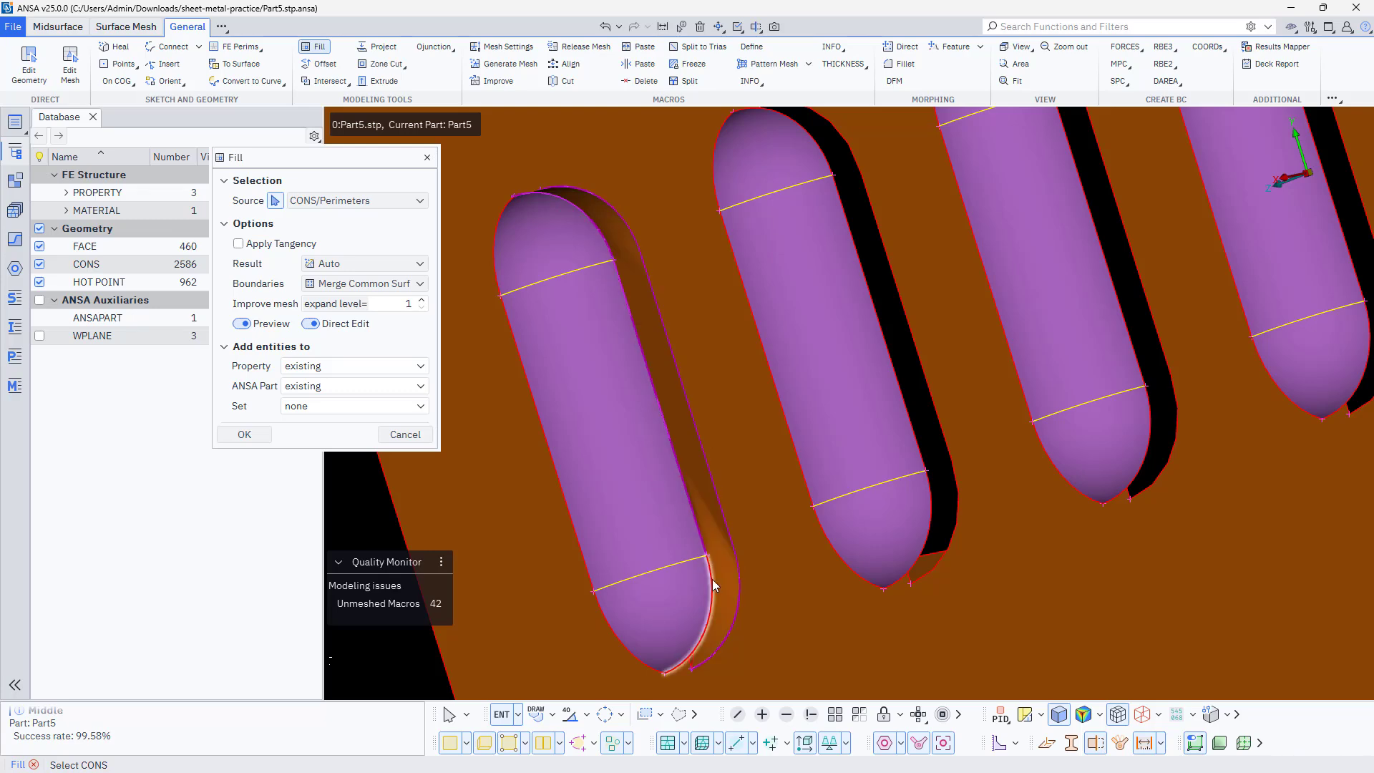
{"action": "middle_click_drag", "start_coordinate": [663, 543], "coordinate": [634, 502]}
{"action": "middle_click", "coordinate": [634, 502]}
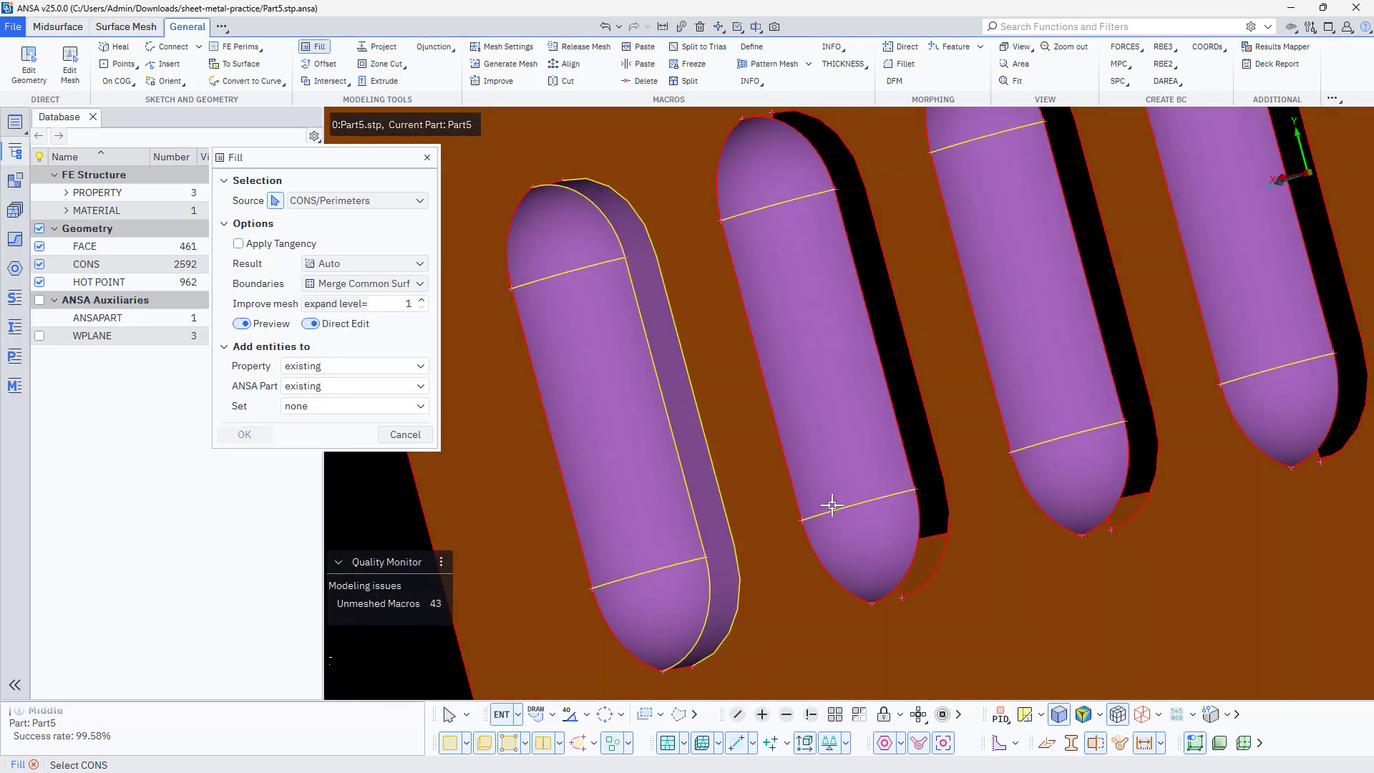
Fill the gap between the second louvre's three open edge curves and the curved edge of its wall slot
{"action": "left_click_drag", "start_coordinate": [832, 505], "coordinate": [811, 505], "text": "ctrl"}
{"action": "left_click", "coordinate": [921, 551]}
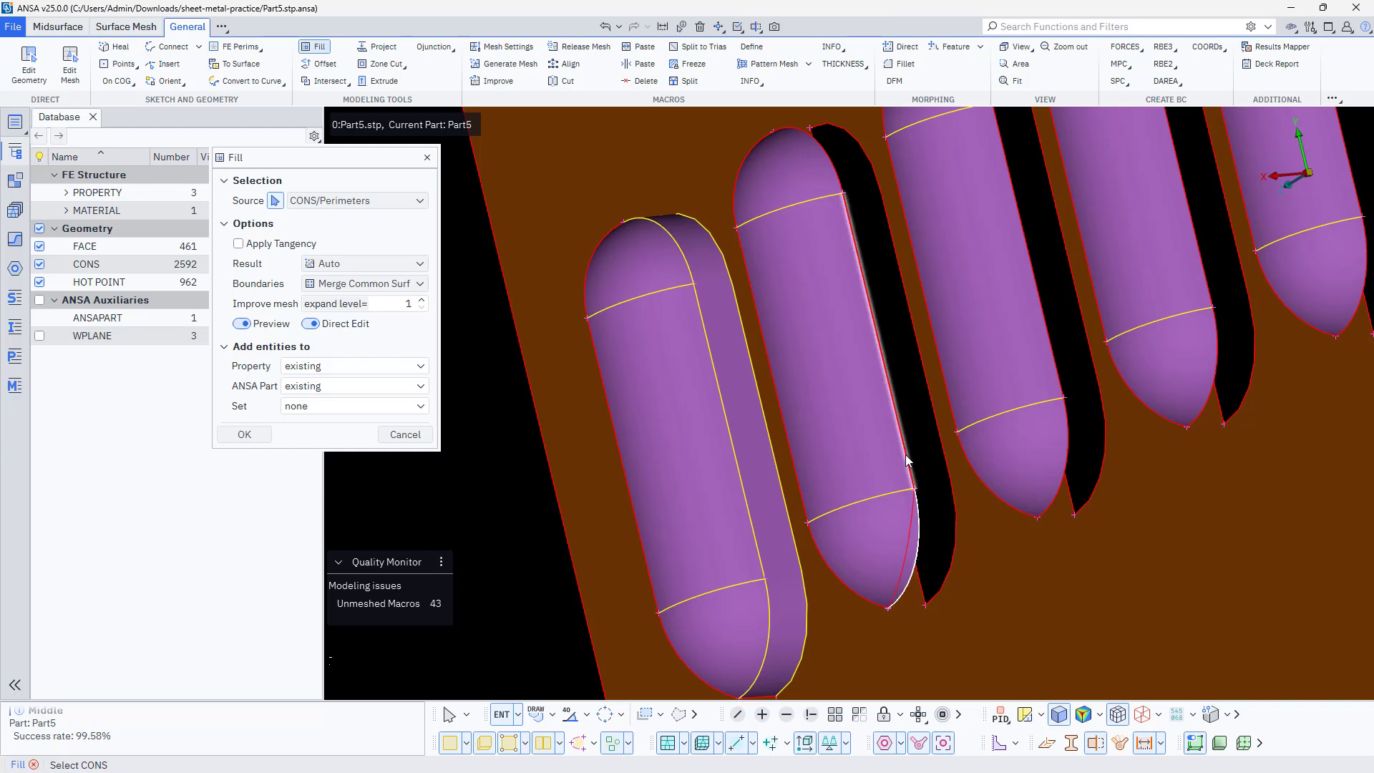
{"action": "left_click", "coordinate": [906, 461]}
{"action": "middle_click_drag", "start_coordinate": [844, 334], "coordinate": [853, 453], "text": "ctrl"}
{"action": "left_click", "coordinate": [835, 278]}
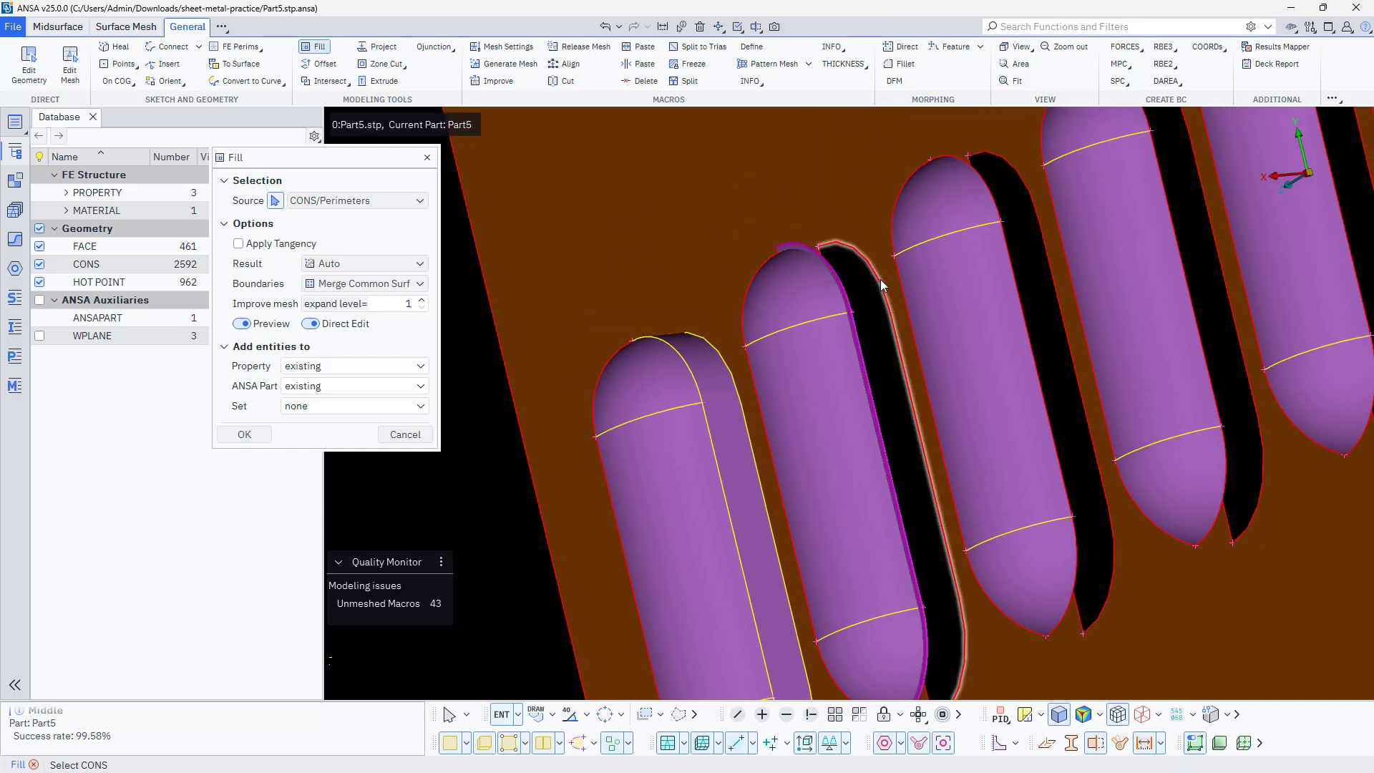
{"action": "left_click", "coordinate": [885, 287]}
{"action": "middle_click", "coordinate": [880, 288]}
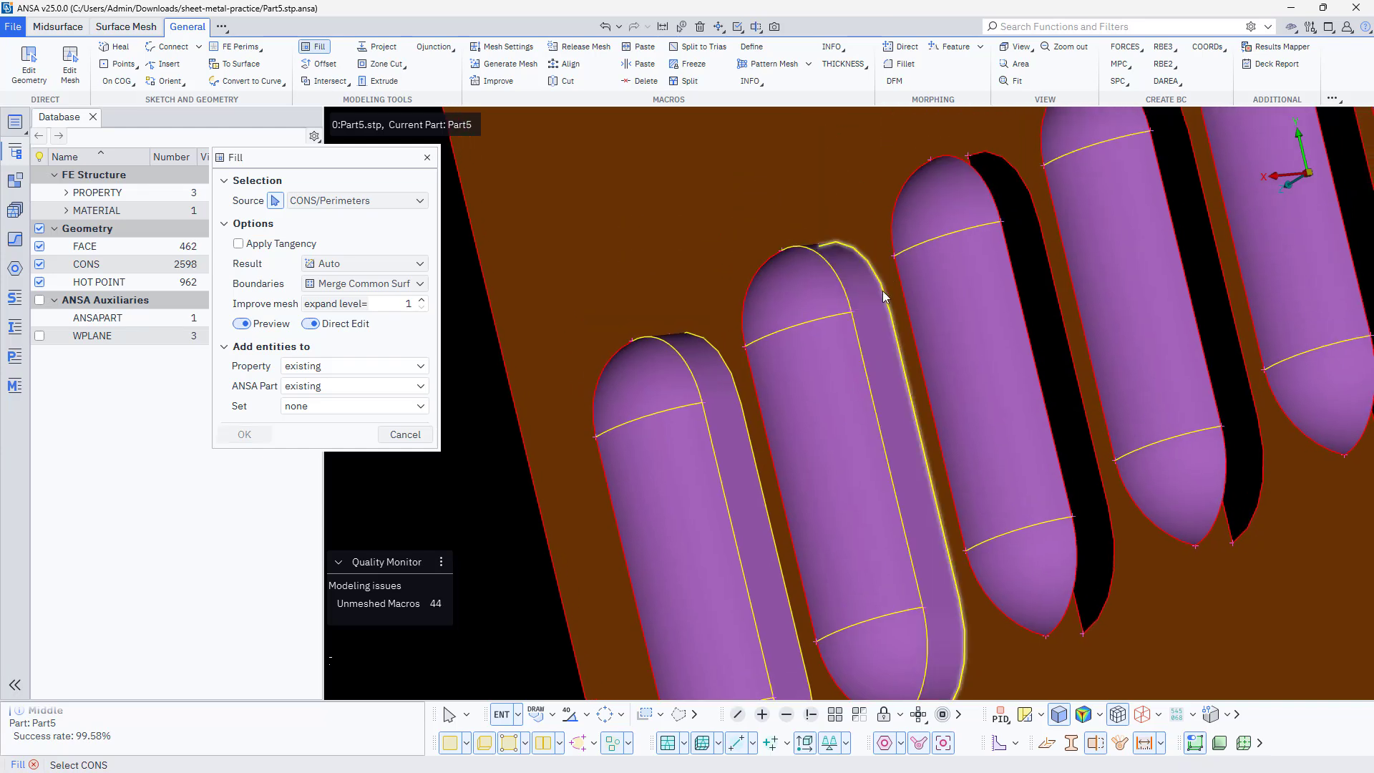
Create a Fill face between the third louvre's open edges and the matching slot edge in the wall
{"action": "left_click", "coordinate": [992, 185]}
{"action": "left_click", "coordinate": [1017, 308]}
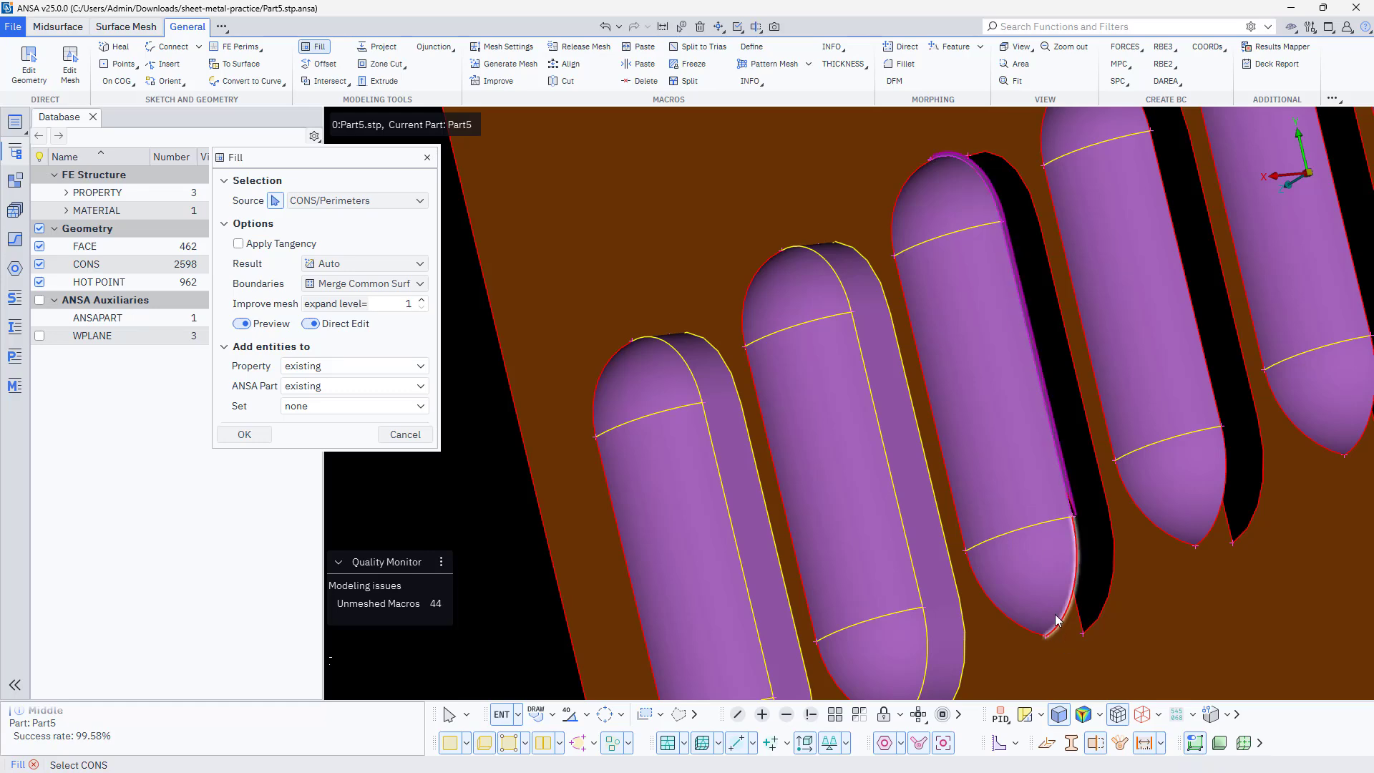
{"action": "left_click", "coordinate": [1057, 618]}
{"action": "left_click", "coordinate": [1103, 614]}
{"action": "middle_click", "coordinate": [986, 536]}
{"action": "scroll", "coordinate": [880, 529], "scroll_direction": "down", "scroll_amount": 3}
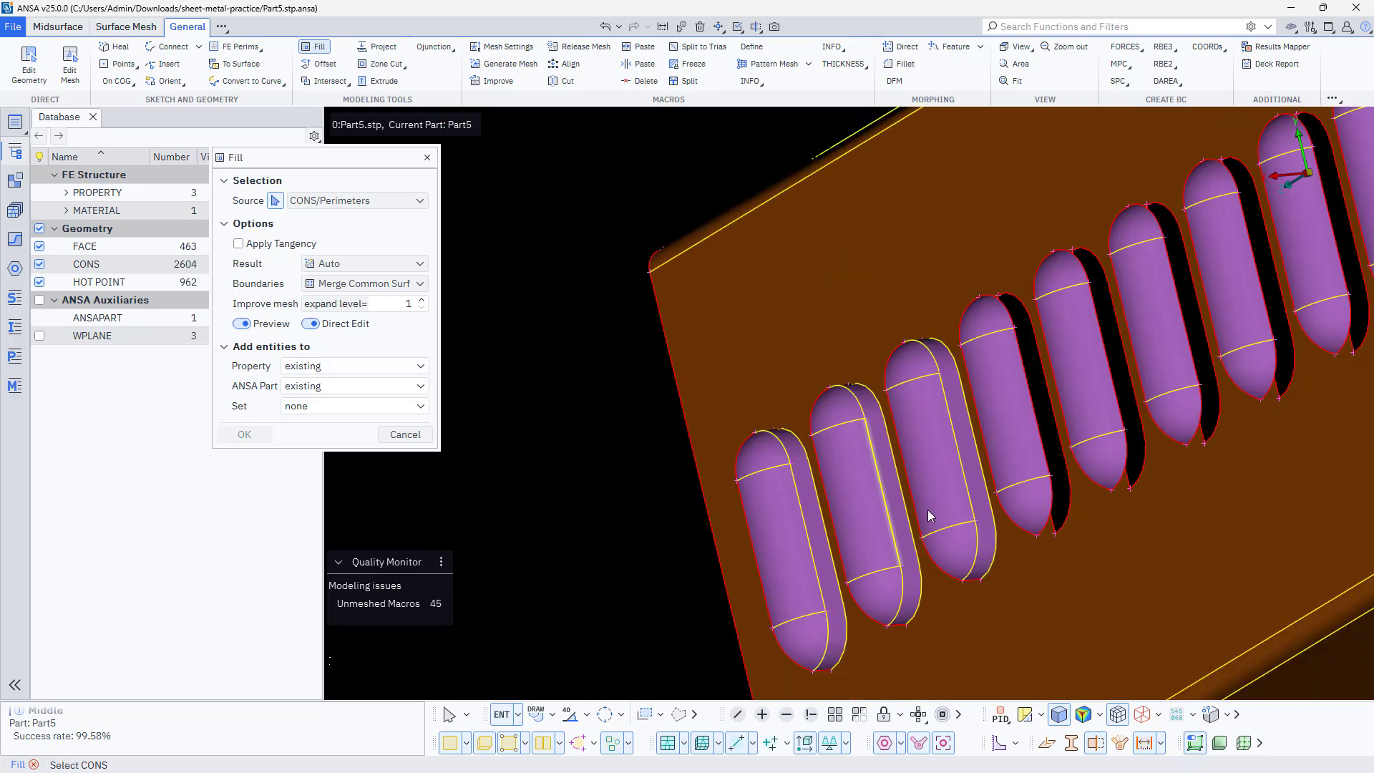
Create a Fill face closing the gap between the fourth louvre's open edges and its wall slot
{"action": "scroll", "coordinate": [1045, 499], "scroll_direction": "up", "scroll_amount": 3}
{"action": "left_click", "coordinate": [1061, 512]}
{"action": "left_click", "coordinate": [1042, 410]}
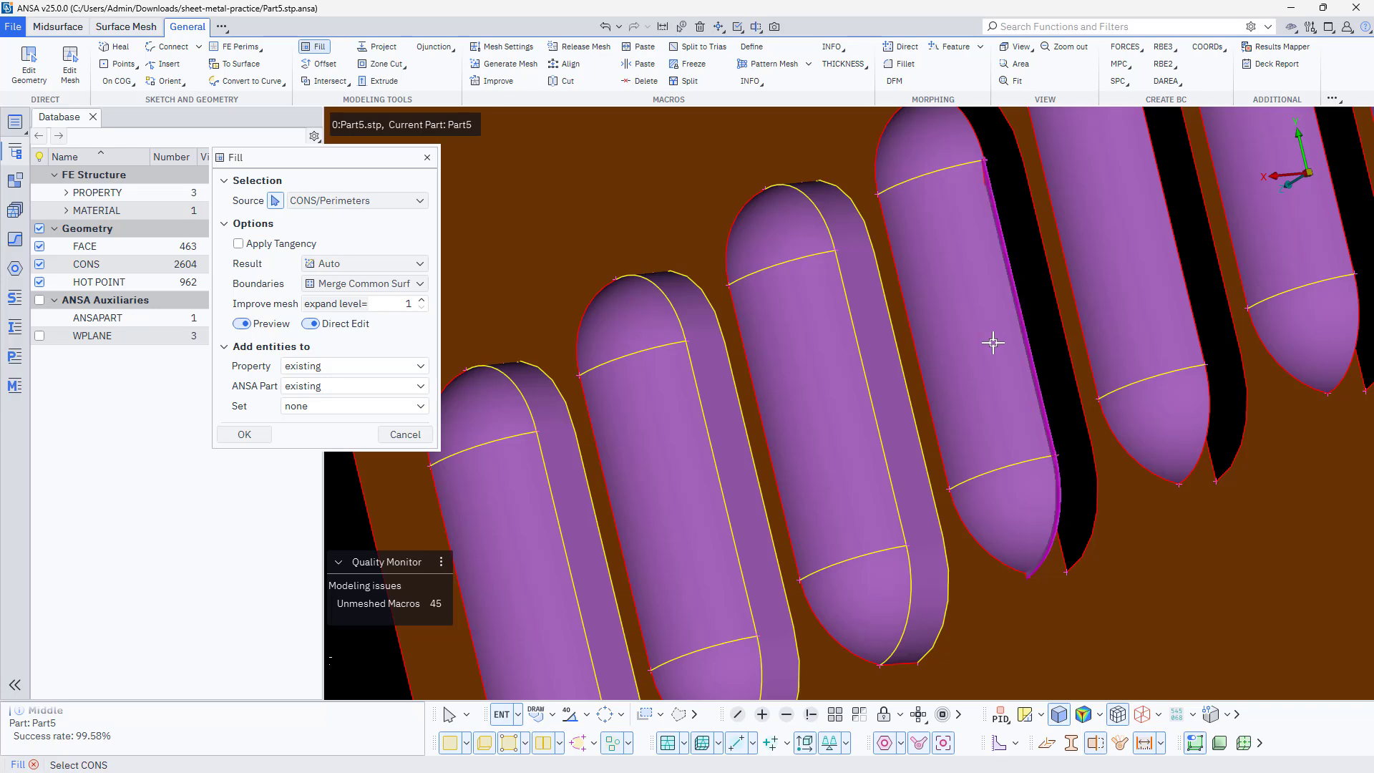
{"action": "middle_click_drag", "start_coordinate": [993, 343], "coordinate": [995, 474], "text": "ctrl"}
{"action": "left_click", "coordinate": [976, 259]}
{"action": "middle_click", "coordinate": [1007, 263]}
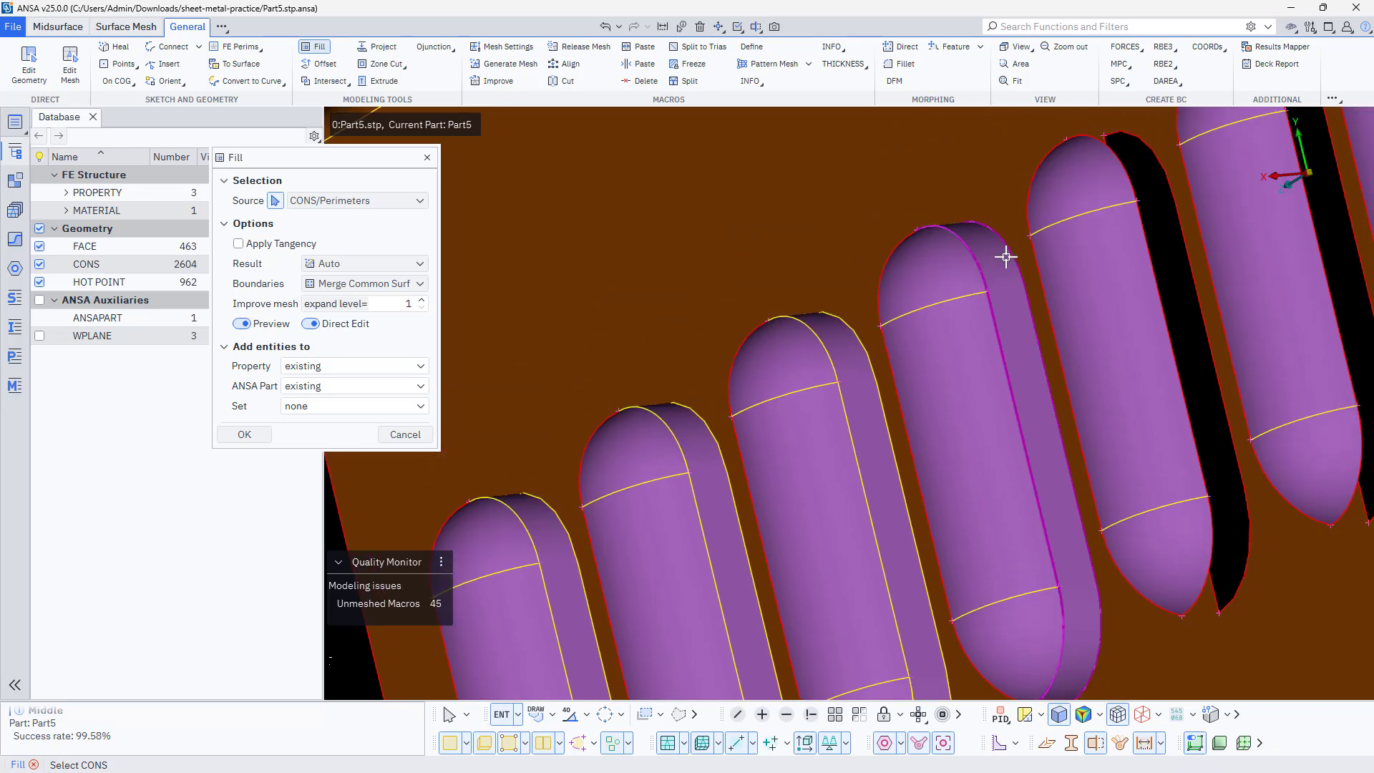
Fill the space between the fifth louvre's open edges and the adjoining slot edge in the wall
{"action": "left_click", "coordinate": [1124, 166]}
{"action": "left_click", "coordinate": [1148, 258]}
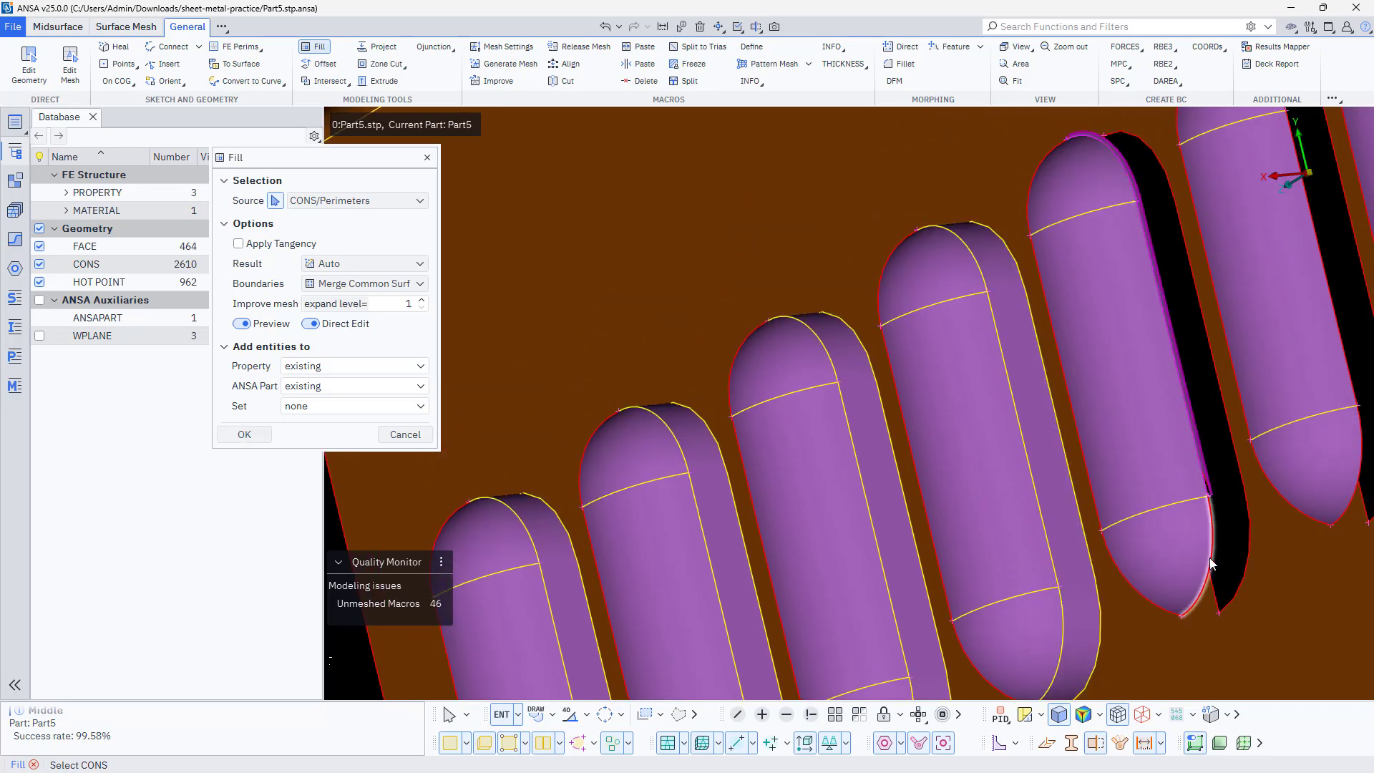
{"action": "left_click", "coordinate": [1212, 561]}
{"action": "left_click", "coordinate": [1248, 562]}
{"action": "middle_click_drag", "start_coordinate": [1007, 432], "coordinate": [804, 491], "text": "ctrl"}
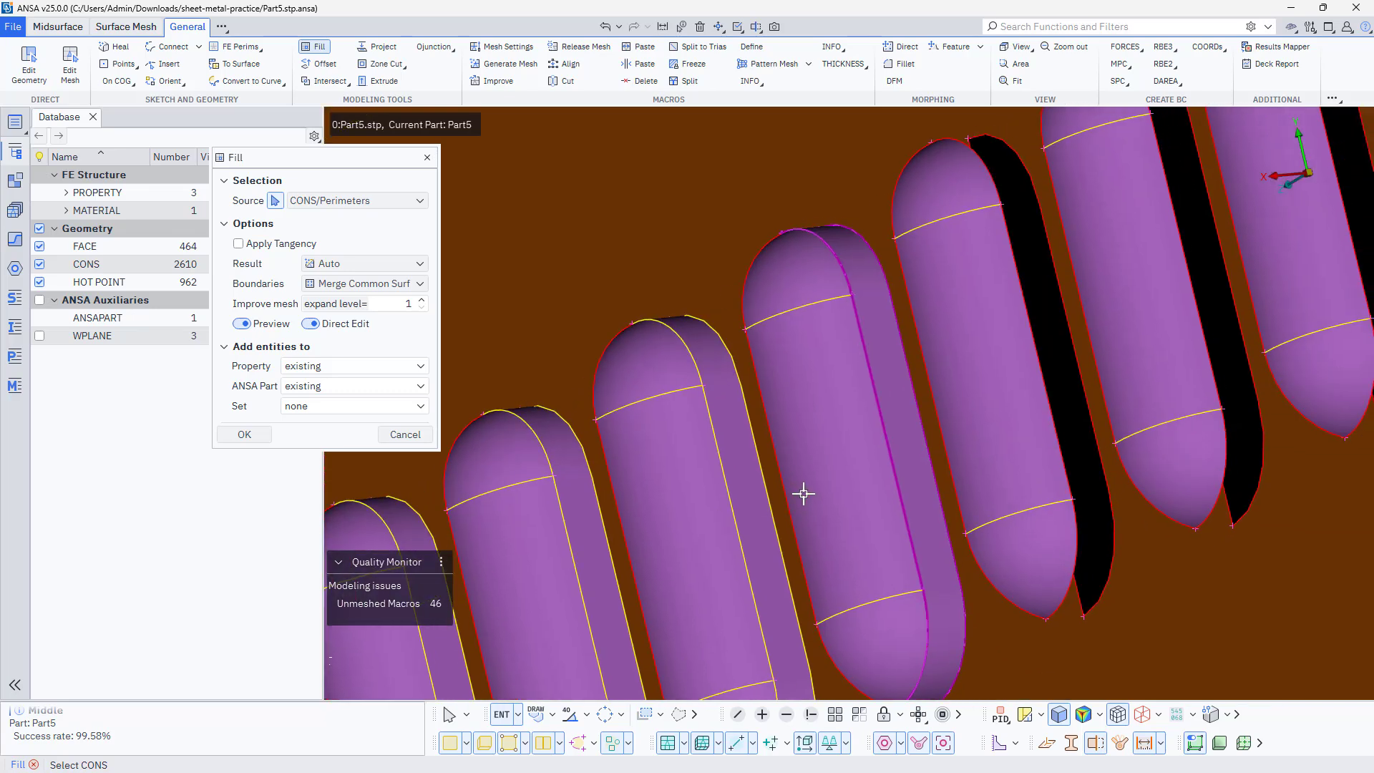
{"action": "middle_click", "coordinate": [804, 491]}
Fill the gap along the sixth louvre, joining its open edges to the wall slot's edge
{"action": "left_click", "coordinate": [999, 178]}
{"action": "left_click", "coordinate": [1007, 233]}
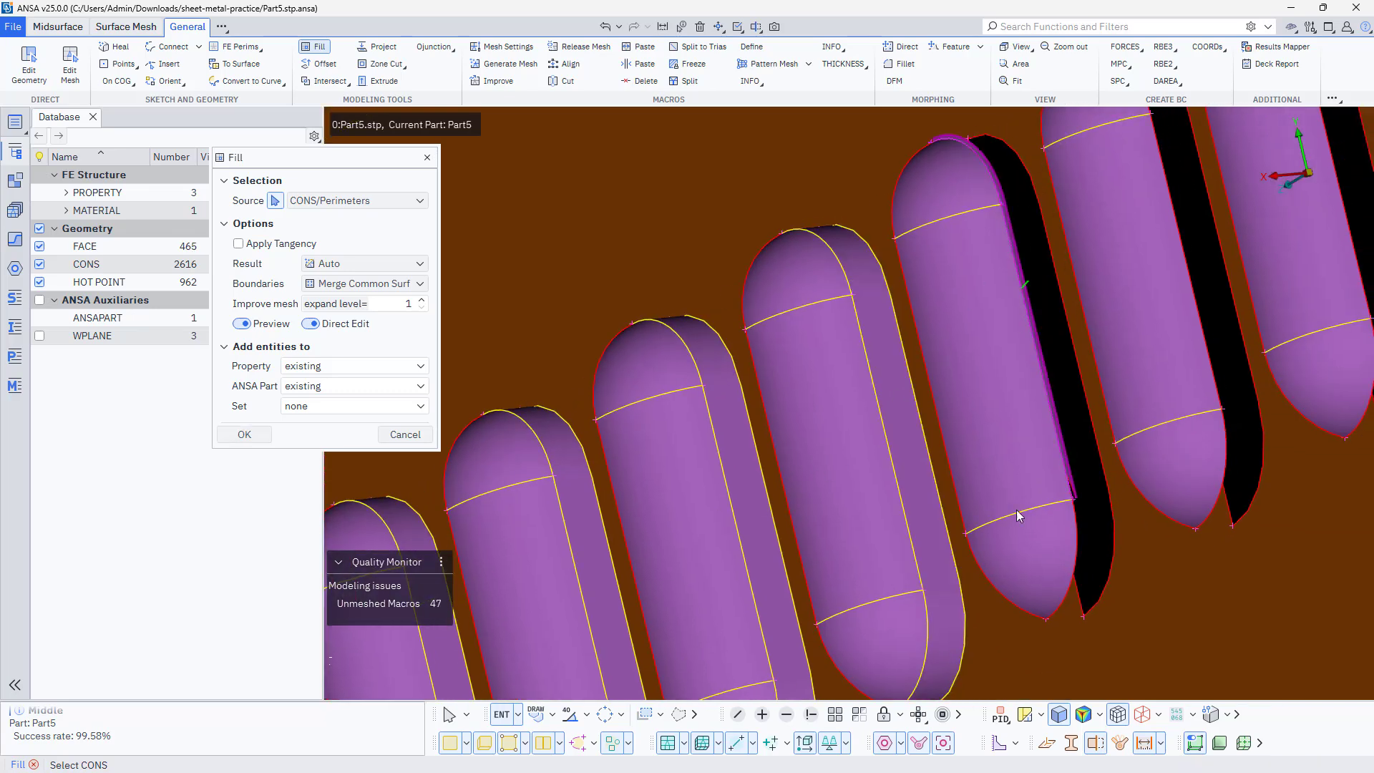
{"action": "left_click", "coordinate": [1068, 556]}
{"action": "left_click", "coordinate": [1106, 557]}
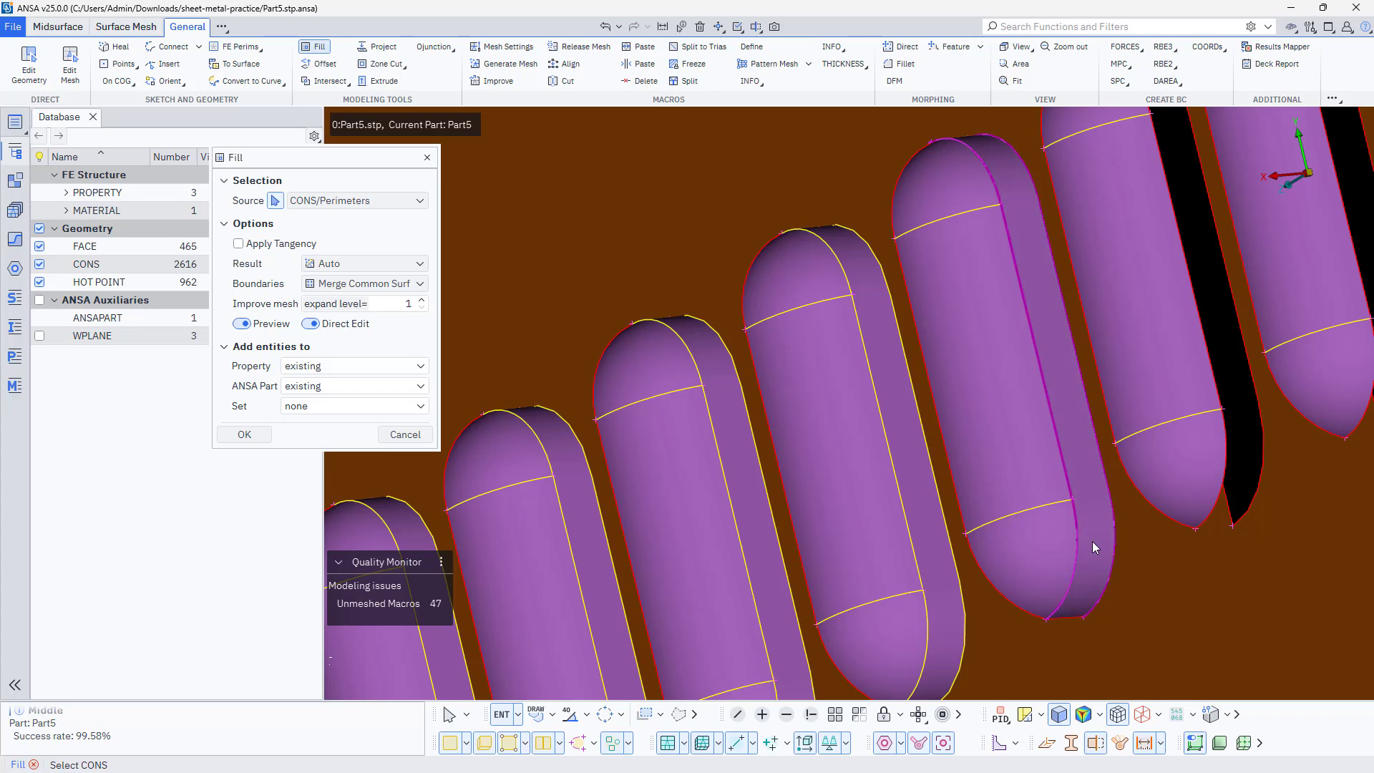
{"action": "middle_click", "coordinate": [1092, 546]}
Create a Fill face joining the seventh louvre's open edges to the edge of its wall slot
{"action": "left_click", "coordinate": [1228, 443]}
{"action": "left_click", "coordinate": [1214, 365]}
{"action": "middle_click_drag", "start_coordinate": [1096, 291], "coordinate": [1058, 517], "text": "ctrl"}
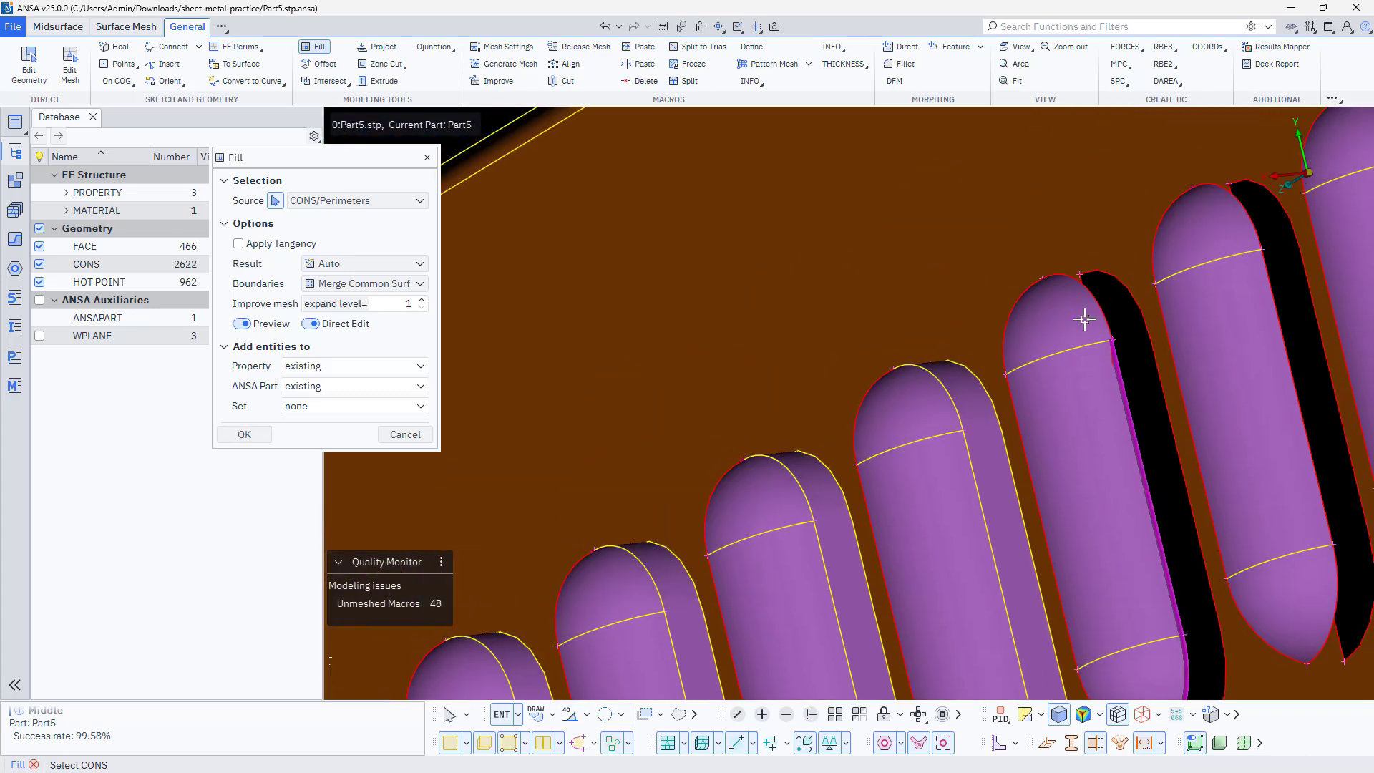
{"action": "left_click", "coordinate": [1095, 294]}
{"action": "left_click", "coordinate": [1120, 292]}
{"action": "middle_click", "coordinate": [1117, 292]}
{"action": "scroll", "coordinate": [1119, 298], "scroll_direction": "down", "scroll_amount": 5}
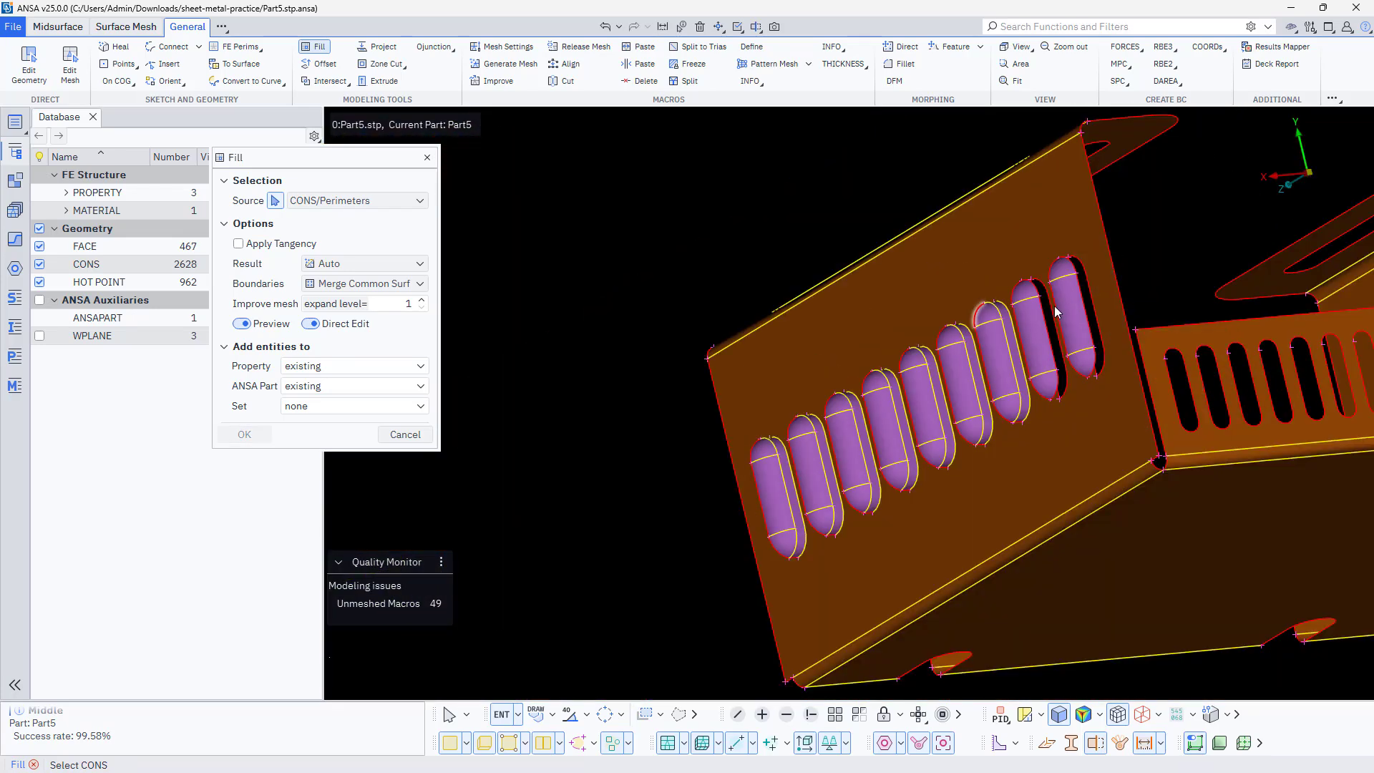
Fill the gap between the eighth louvre's open edges and its slot, using the louvre's three edge curves and the wall edge
{"action": "scroll", "coordinate": [1002, 283], "scroll_direction": "up", "scroll_amount": 5}
{"action": "left_click", "coordinate": [1003, 280]}
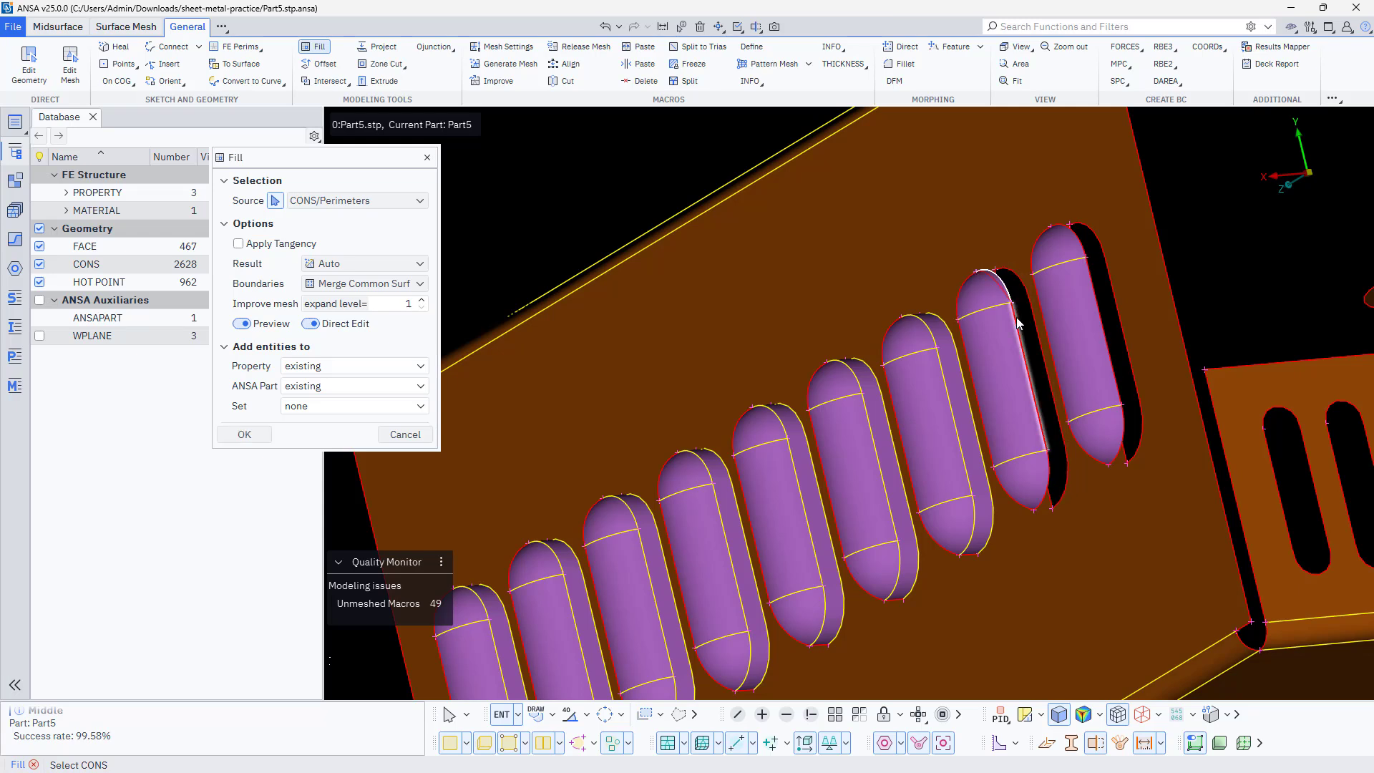
{"action": "left_click", "coordinate": [1018, 317]}
{"action": "left_click", "coordinate": [1044, 494]}
{"action": "left_click", "coordinate": [1063, 503]}
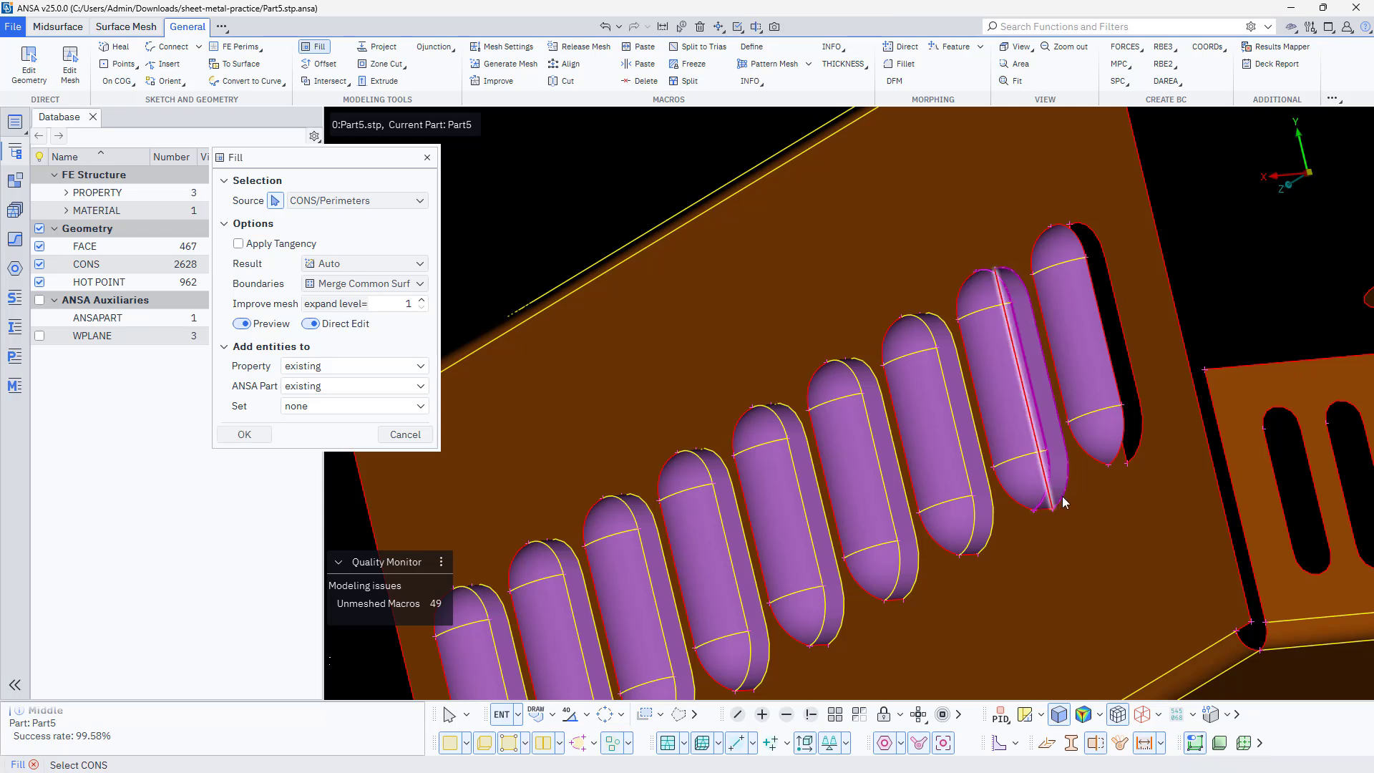
{"action": "middle_click", "coordinate": [1060, 500]}
Fill the gap at the ninth louvre, nearest the slotted side wall, between its open edges and the wall slot
{"action": "left_click", "coordinate": [1121, 398]}
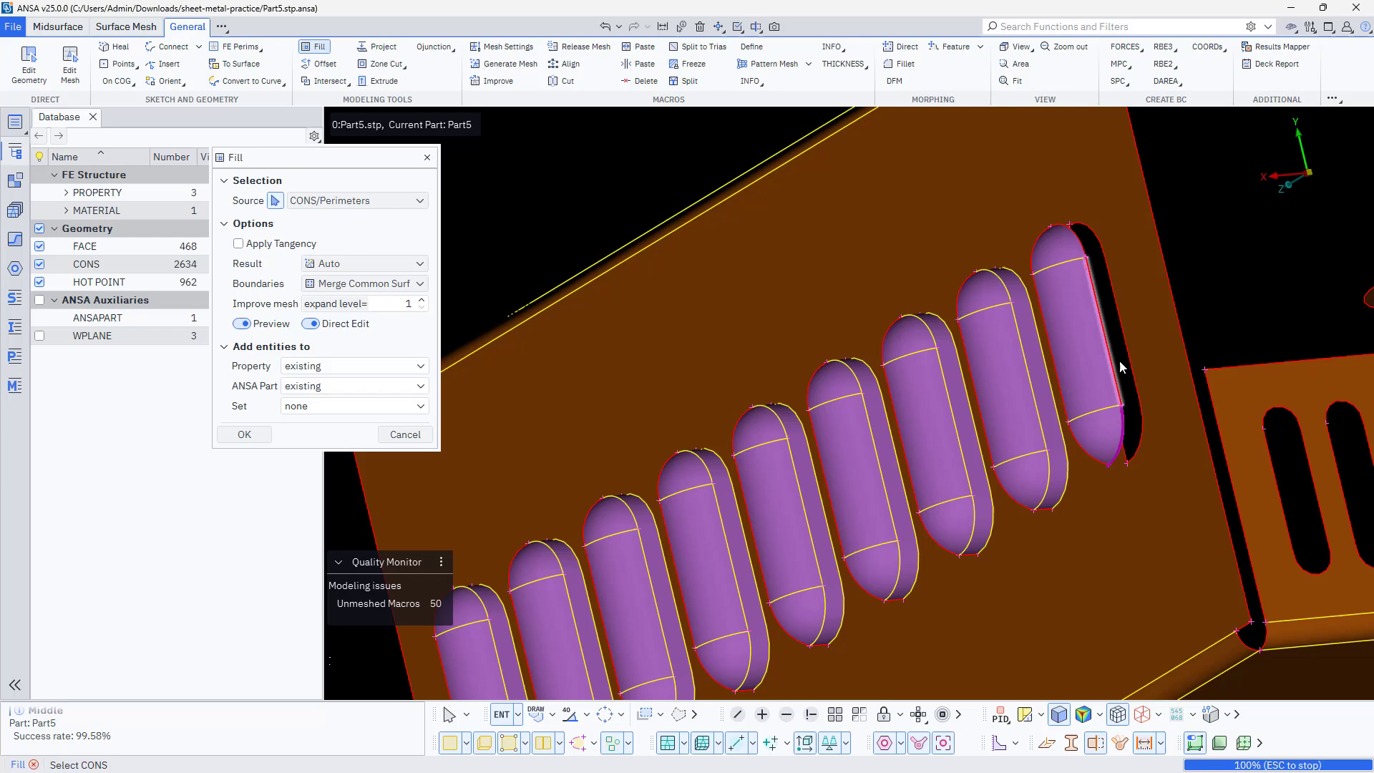
{"action": "left_click", "coordinate": [1099, 244]}
{"action": "middle_click", "coordinate": [1096, 259]}
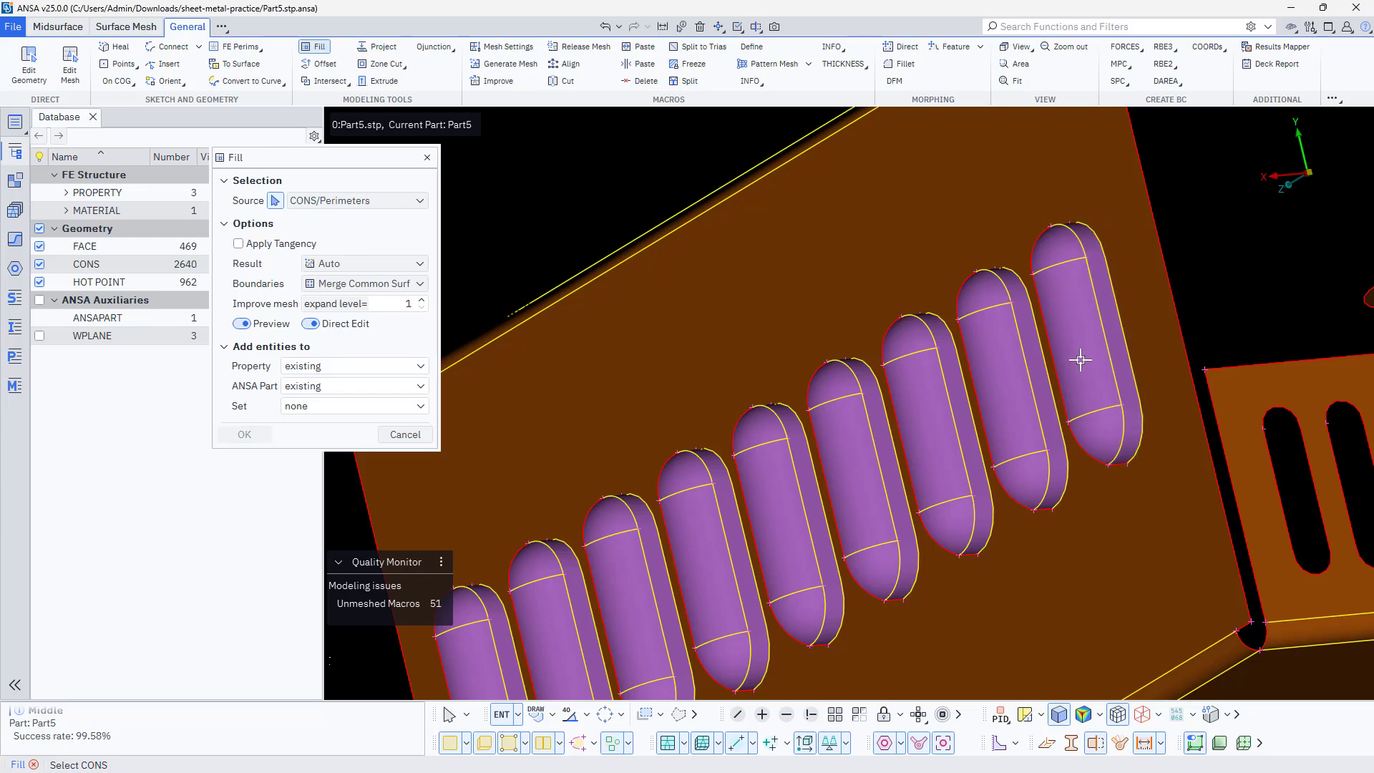
{"action": "left_click_drag", "start_coordinate": [1081, 359], "coordinate": [1102, 411], "text": "ctrl"}
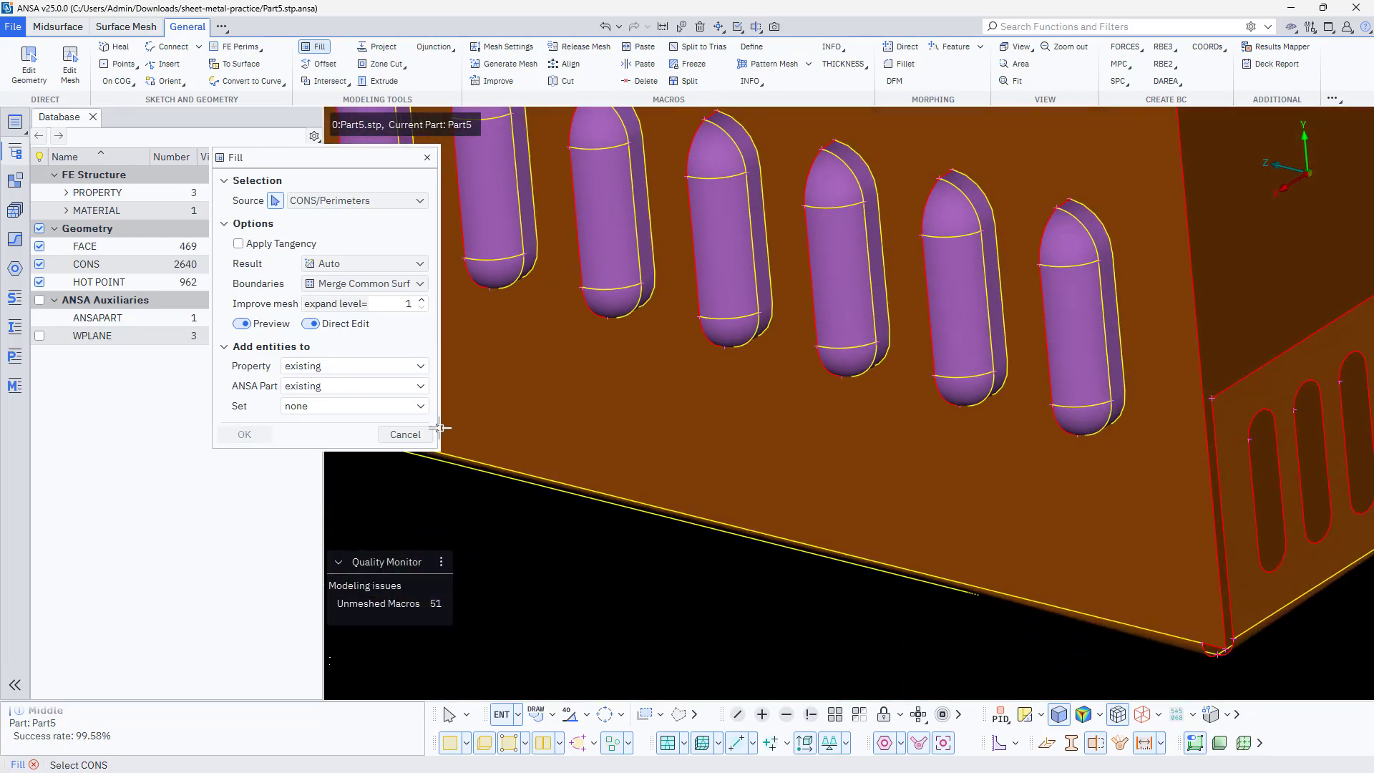
{"action": "middle_click", "coordinate": [484, 556]}
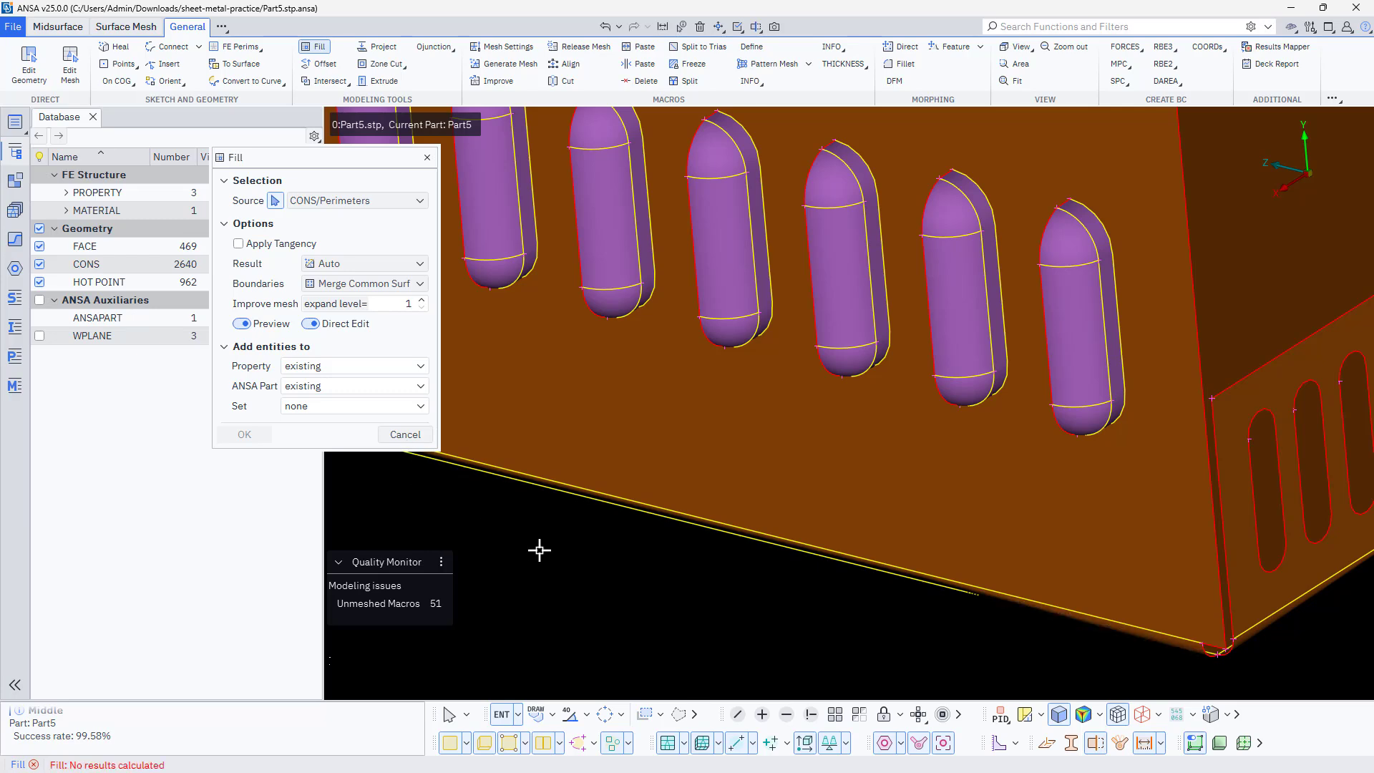
Close the Fill tool and measure the width of a radial spoke in the fan grille between its two hot points
{"action": "left_click", "coordinate": [427, 158]}
{"action": "scroll", "coordinate": [693, 432], "scroll_direction": "down", "scroll_amount": 3}
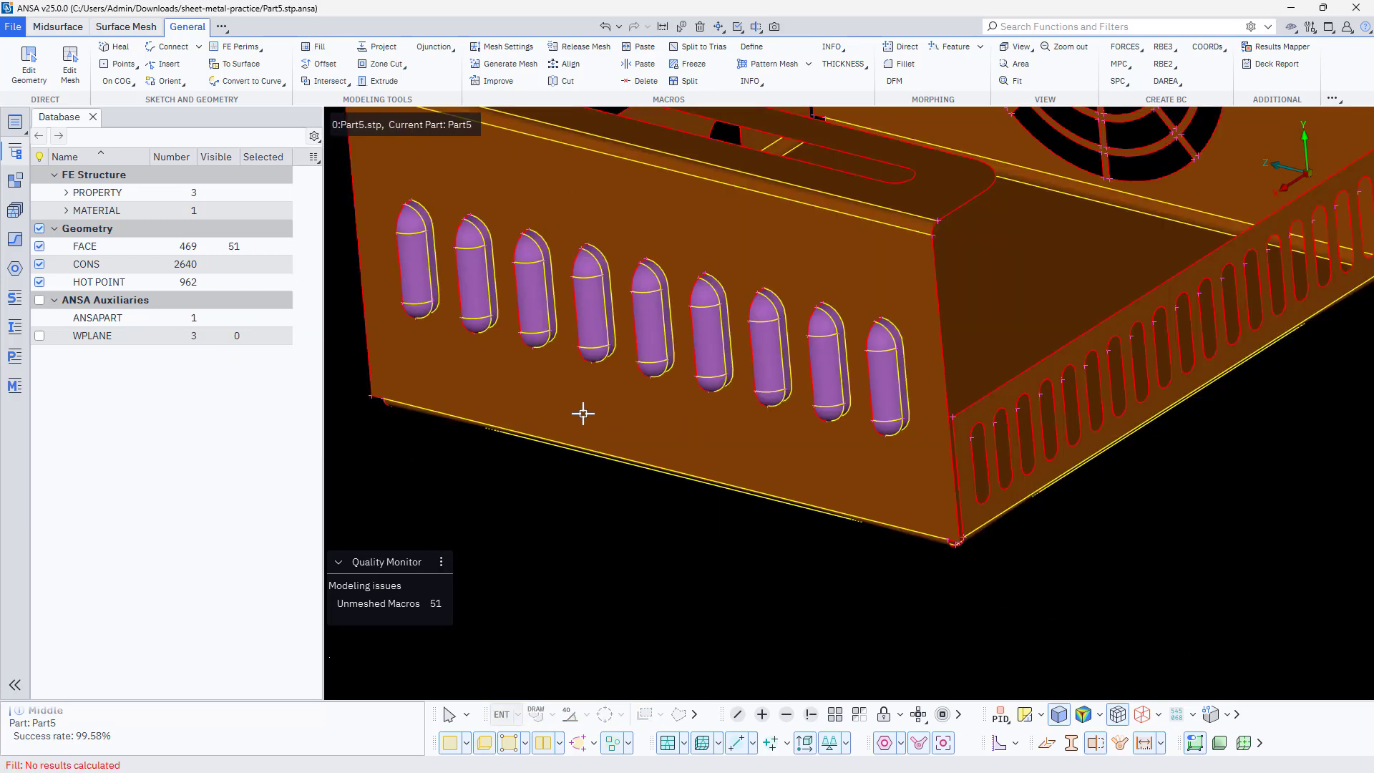
{"action": "left_click_drag", "start_coordinate": [584, 413], "coordinate": [812, 492], "text": "ctrl"}
{"action": "scroll", "coordinate": [806, 493], "scroll_direction": "down", "scroll_amount": 4}
{"action": "middle_click_drag", "start_coordinate": [641, 412], "coordinate": [669, 443], "text": "ctrl"}
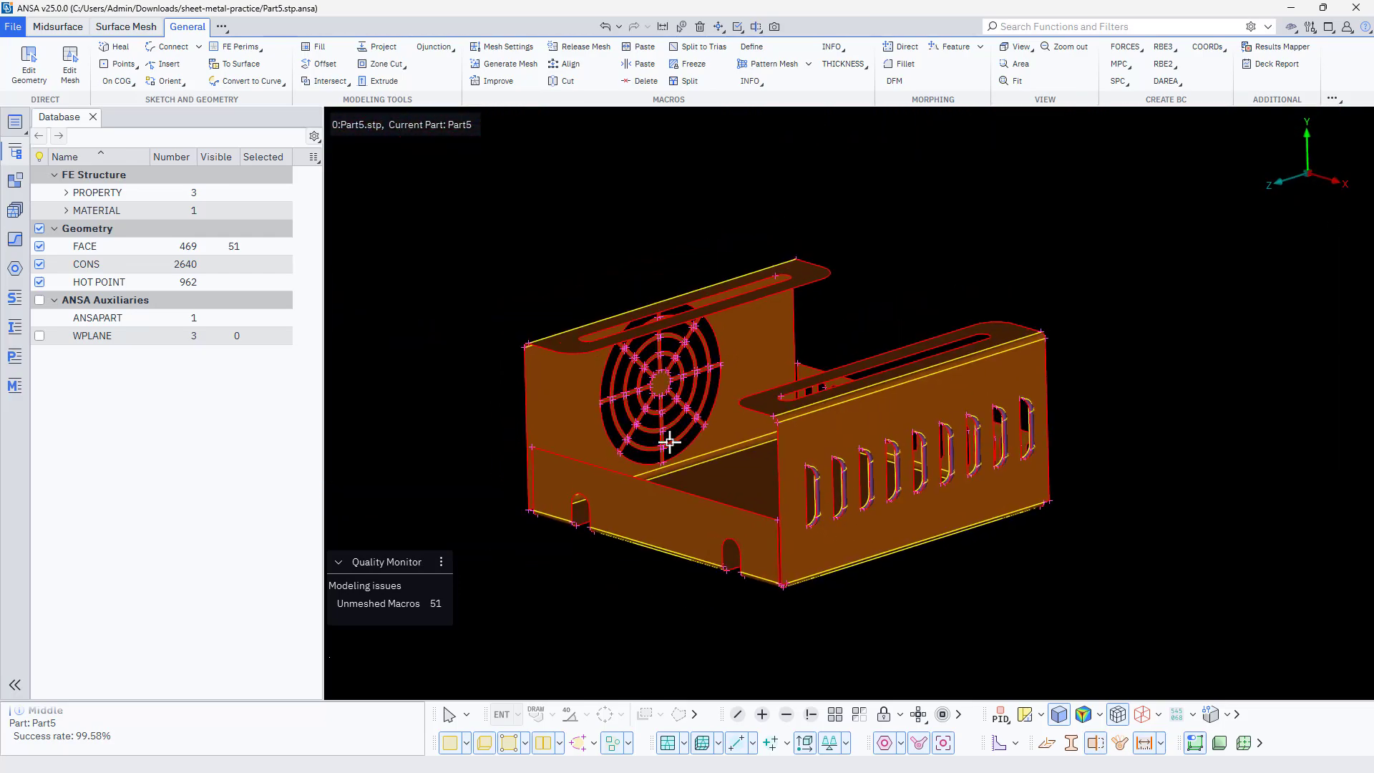
{"action": "left_click_drag", "start_coordinate": [669, 442], "coordinate": [614, 393], "text": "ctrl"}
{"action": "scroll", "coordinate": [614, 393], "scroll_direction": "up", "scroll_amount": 6}
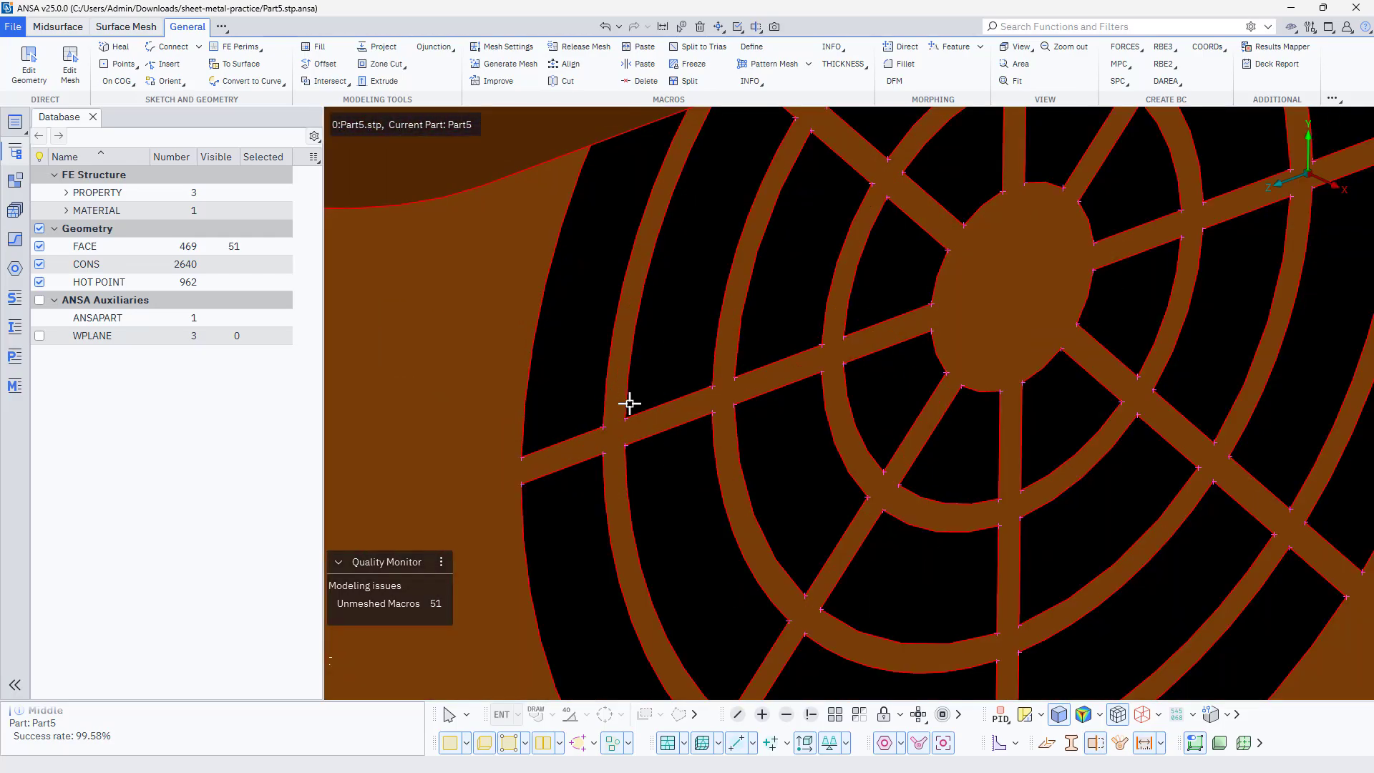
{"action": "left_click", "coordinate": [663, 27]}
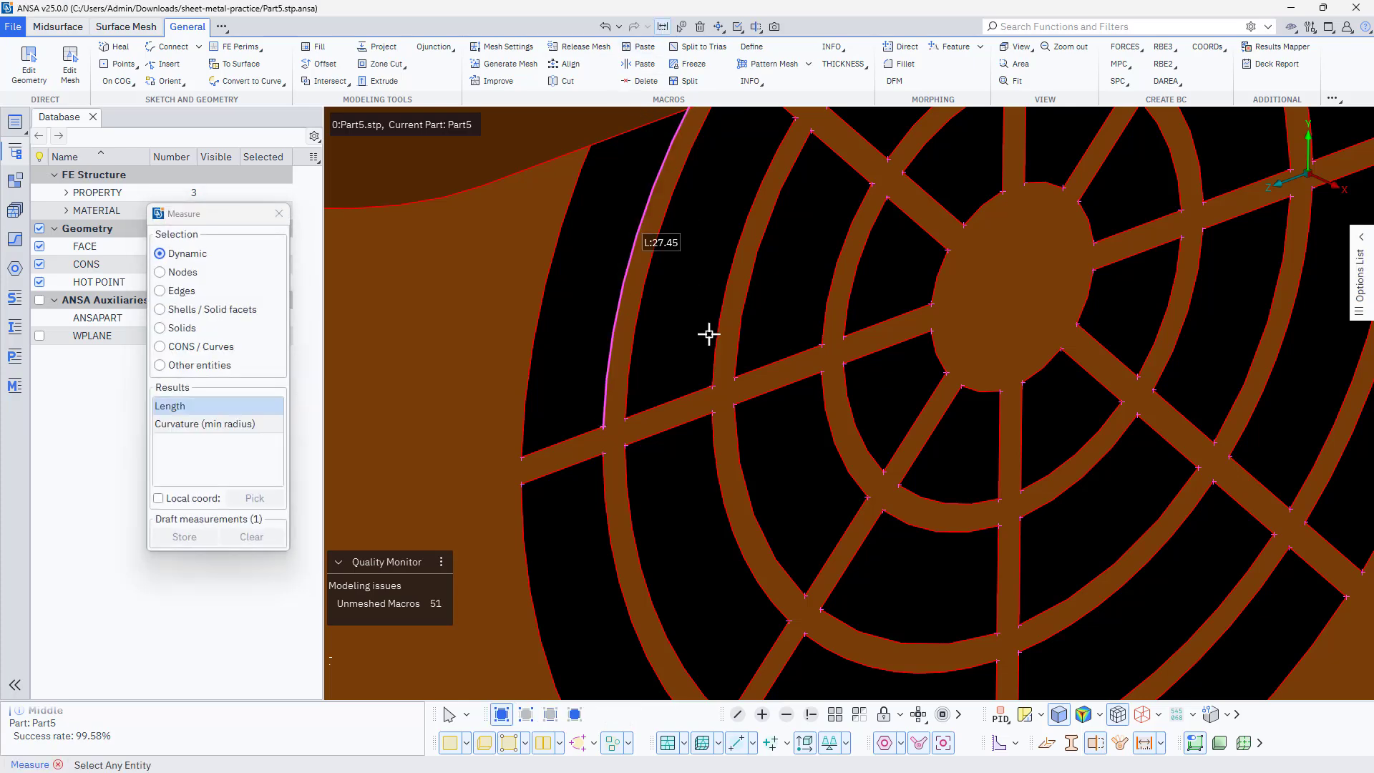
{"action": "left_click", "coordinate": [712, 386]}
{"action": "left_click", "coordinate": [712, 413]}
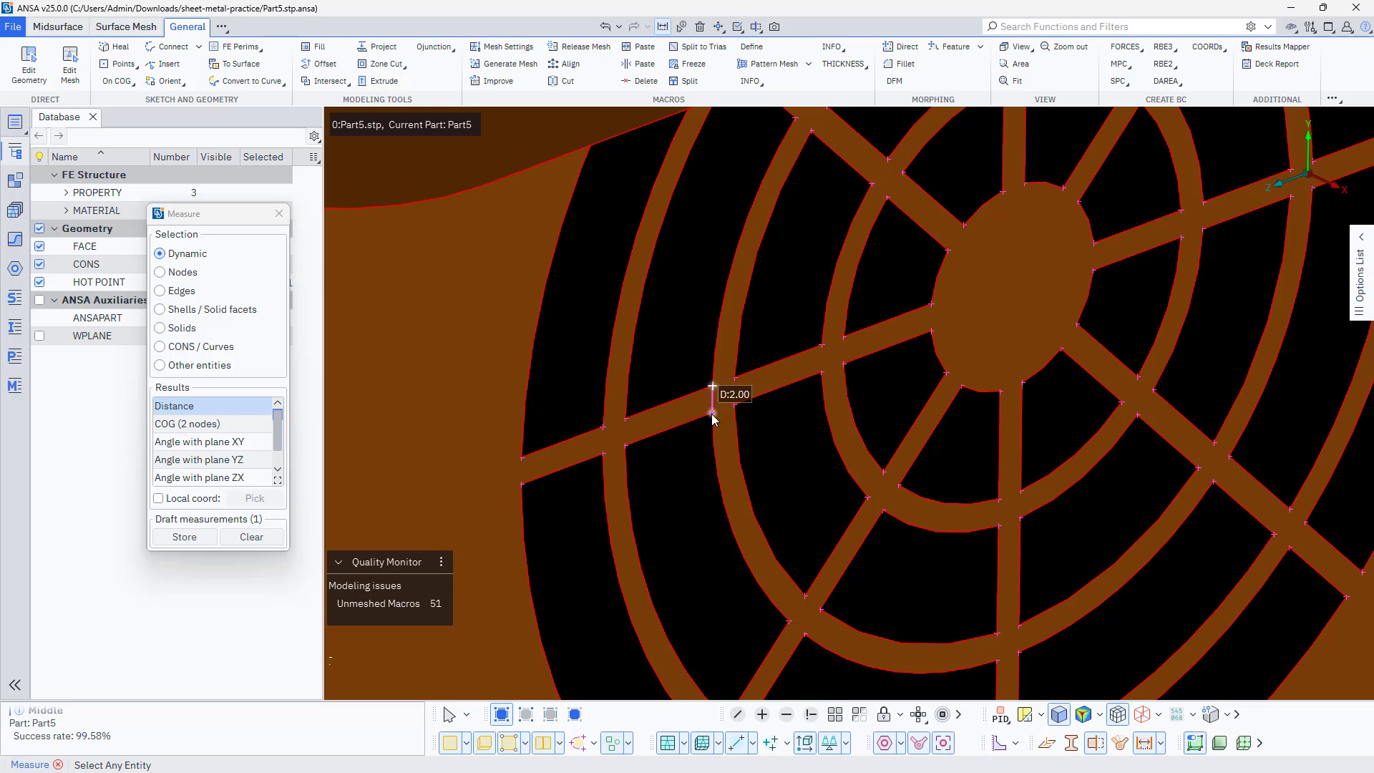
{"action": "middle_click", "coordinate": [734, 382]}
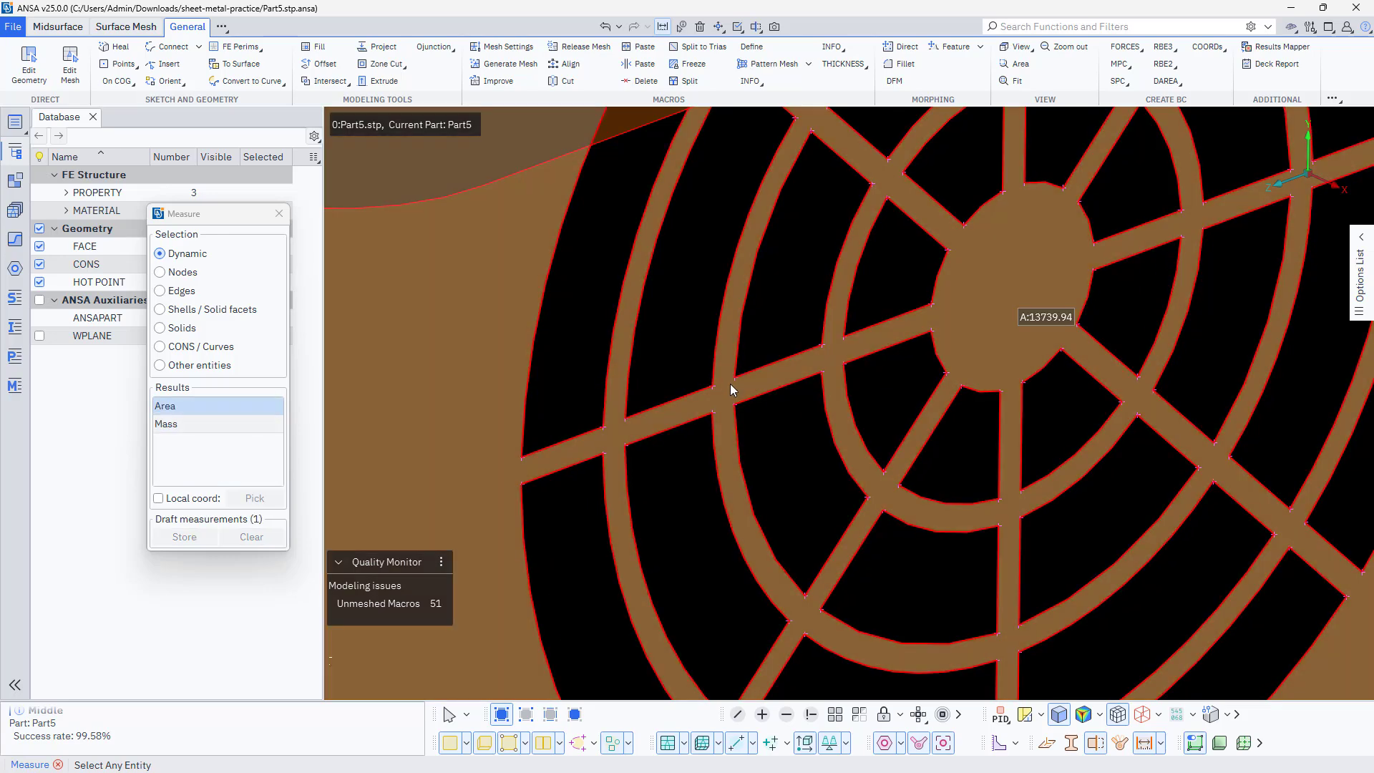
{"action": "middle_click", "coordinate": [658, 384]}
Generate a batch mesh on all visible midsurface faces with General mesh type, mixed first-order elements and target length 2
{"action": "scroll", "coordinate": [657, 384], "scroll_direction": "down", "scroll_amount": 5}
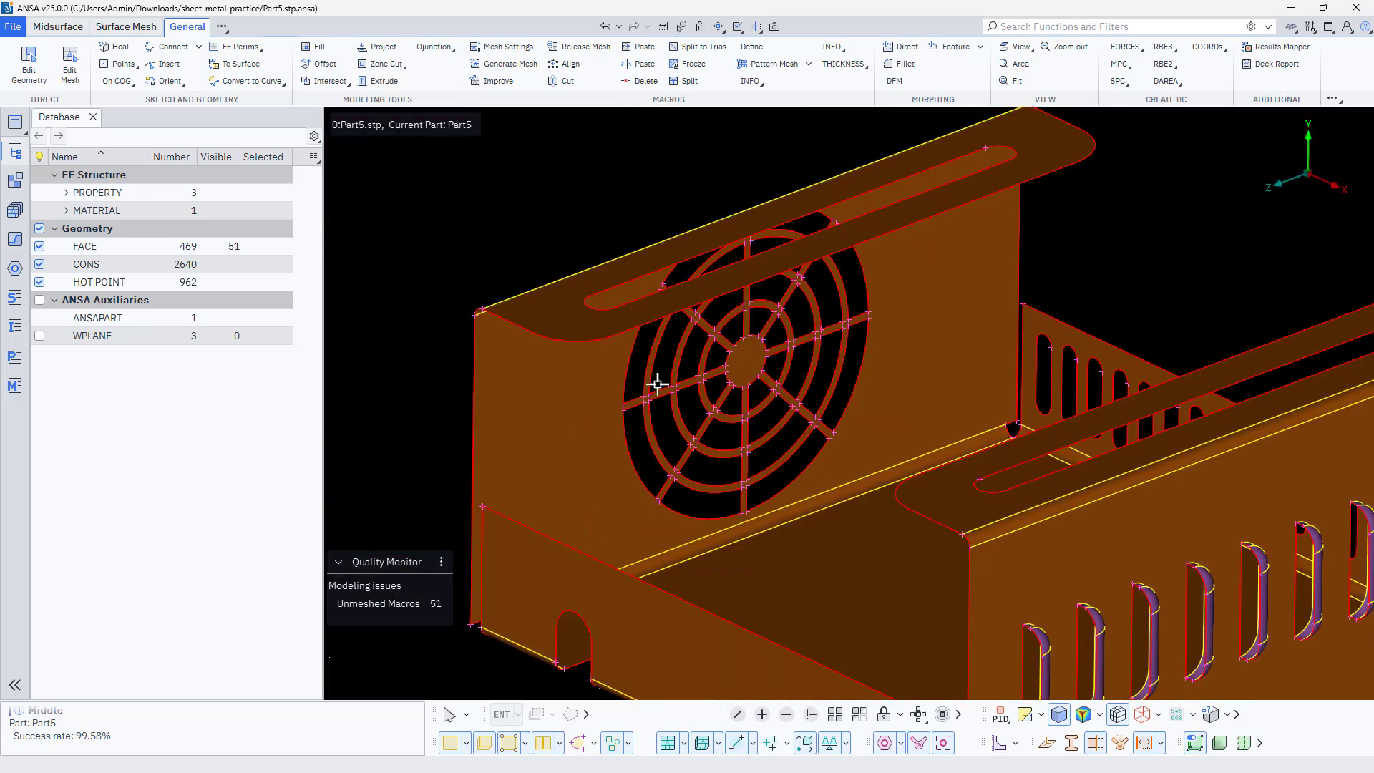
{"action": "scroll", "coordinate": [657, 384], "scroll_direction": "down", "scroll_amount": 4}
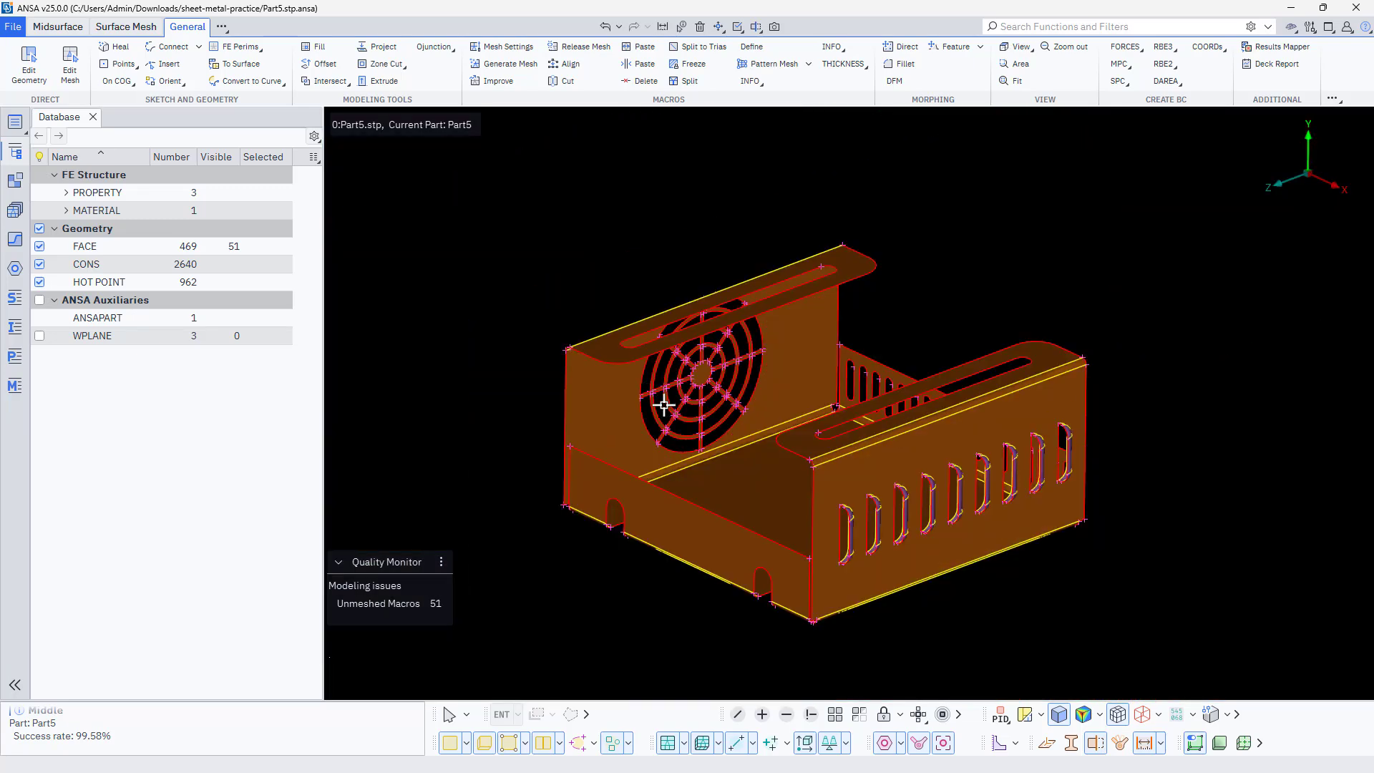
{"action": "middle_click_drag", "start_coordinate": [664, 405], "coordinate": [644, 390], "text": "ctrl"}
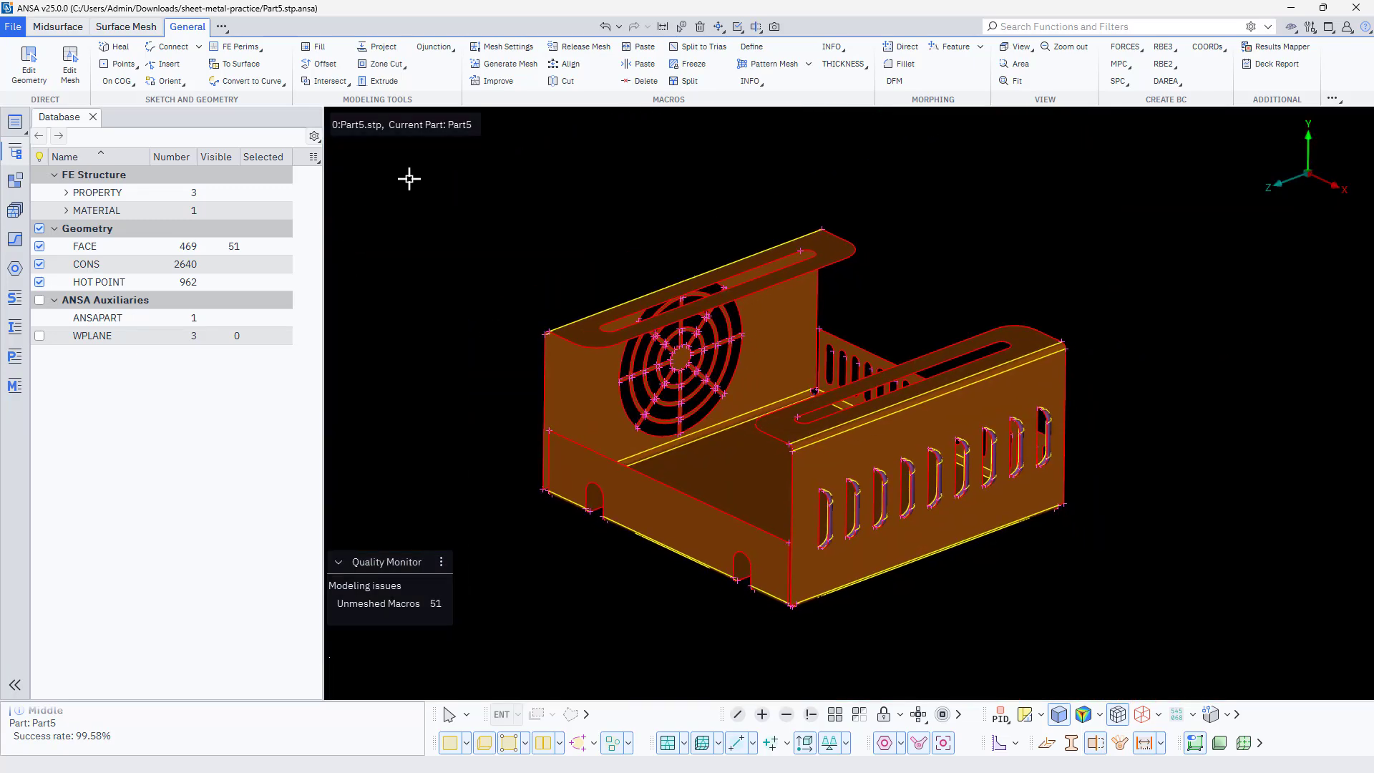
{"action": "left_click", "coordinate": [493, 65]}
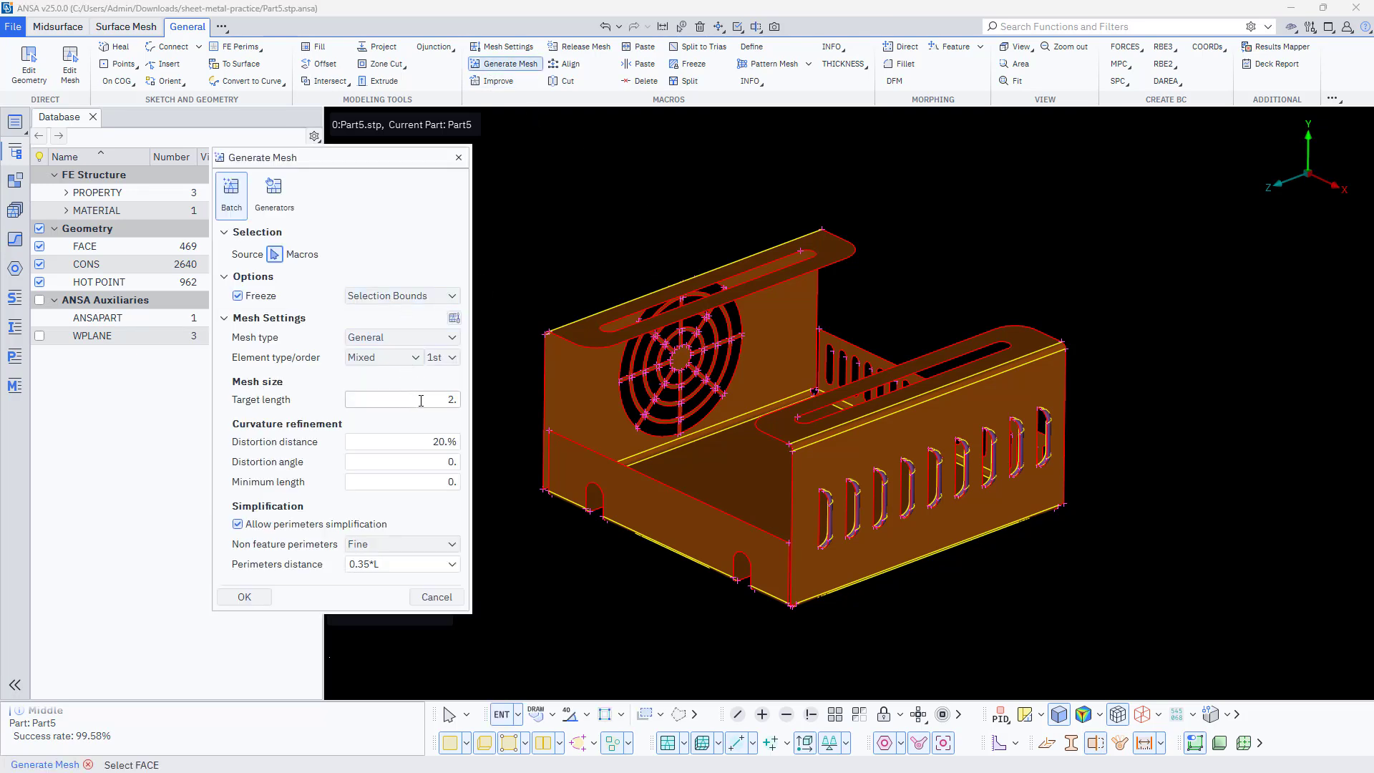
{"action": "left_click", "coordinate": [588, 404]}
{"action": "scroll", "coordinate": [602, 333], "scroll_direction": "down", "scroll_amount": 3}
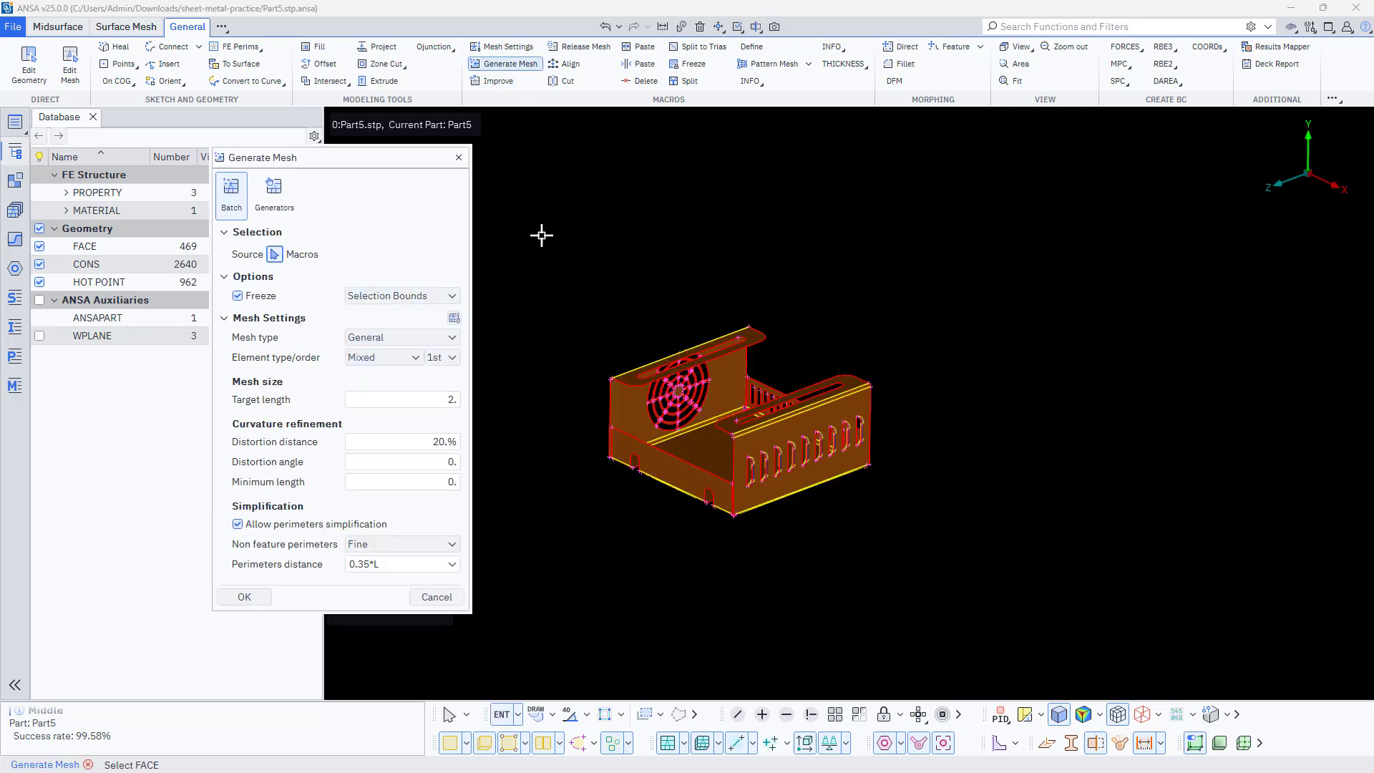
{"action": "left_click_drag", "start_coordinate": [541, 235], "coordinate": [954, 649]}
{"action": "scroll", "coordinate": [626, 445], "scroll_direction": "up", "scroll_amount": 3}
{"action": "middle_click", "coordinate": [673, 424]}
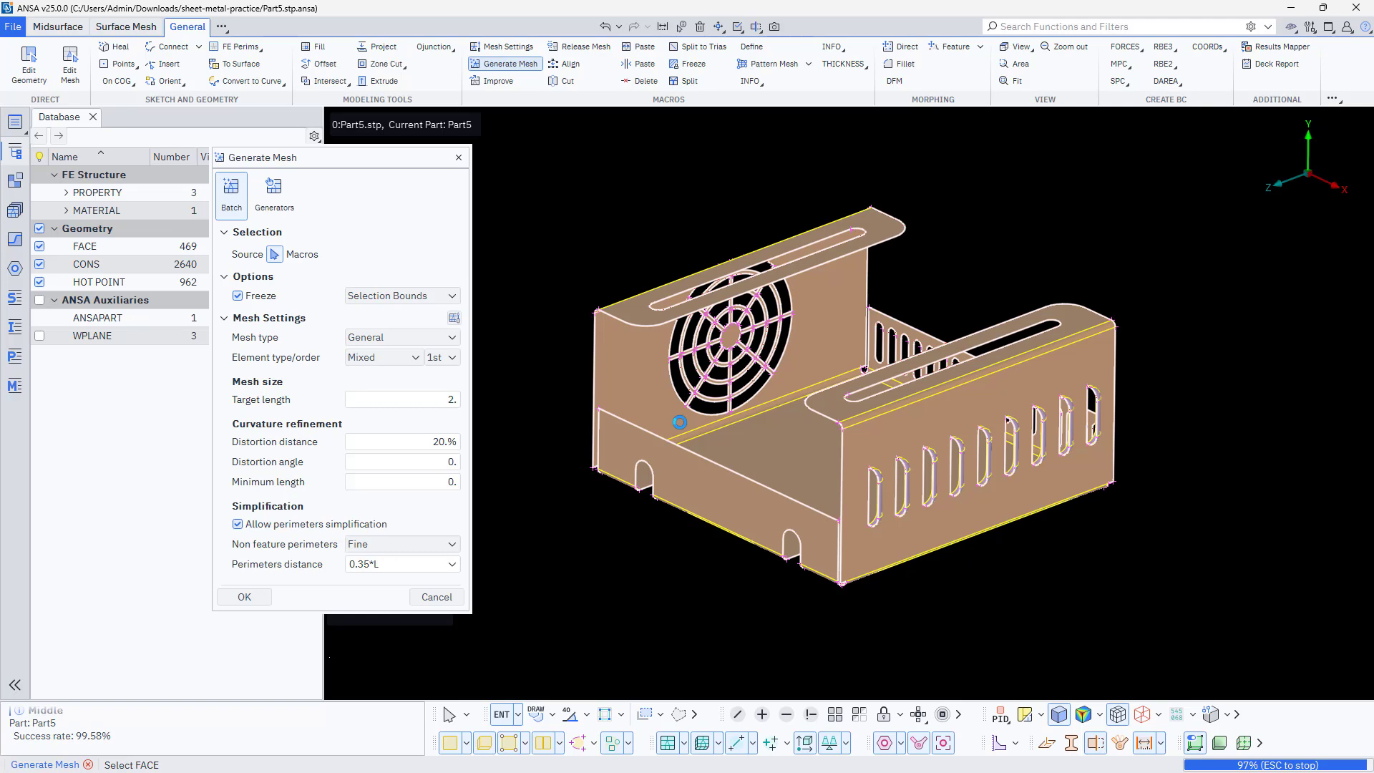
{"action": "scroll", "coordinate": [845, 465], "scroll_direction": "up", "scroll_amount": 5}
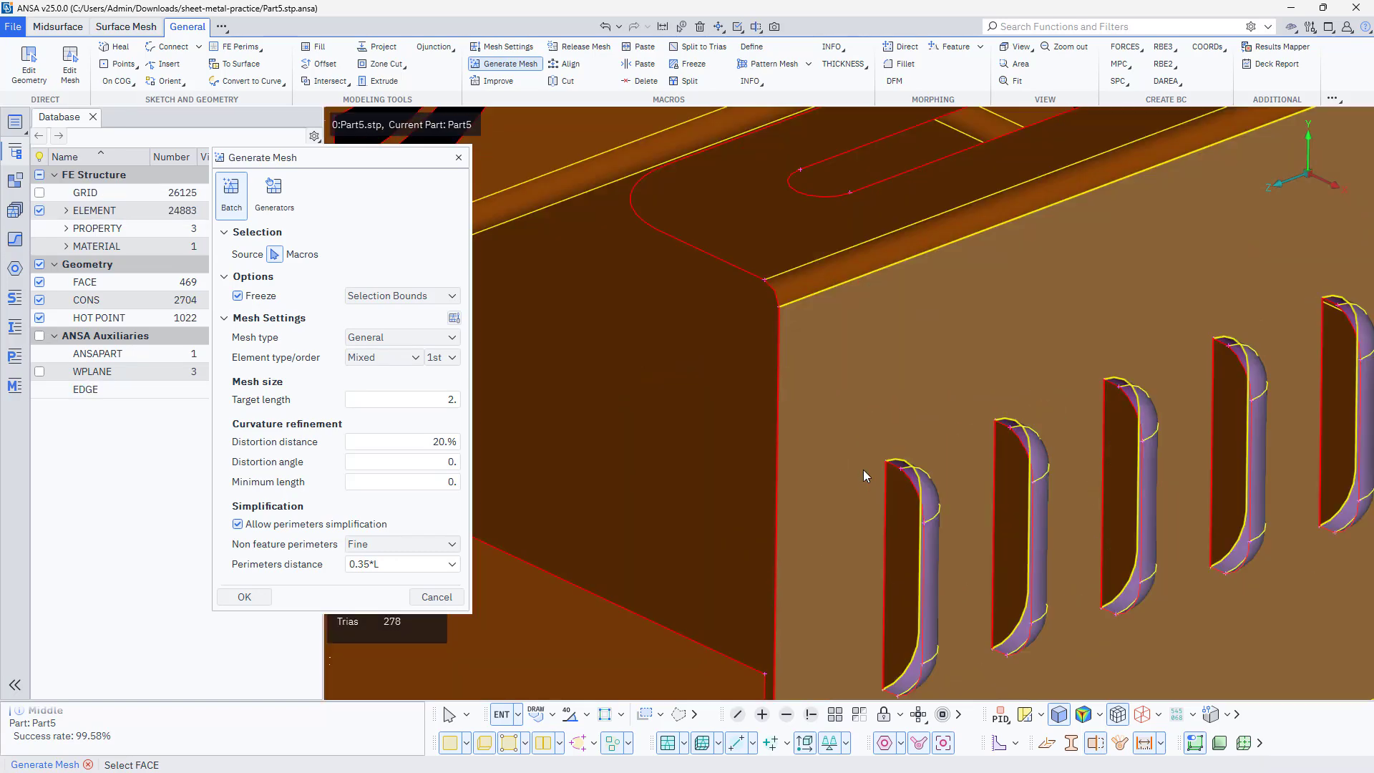
{"action": "scroll", "coordinate": [863, 470], "scroll_direction": "down", "scroll_amount": 5}
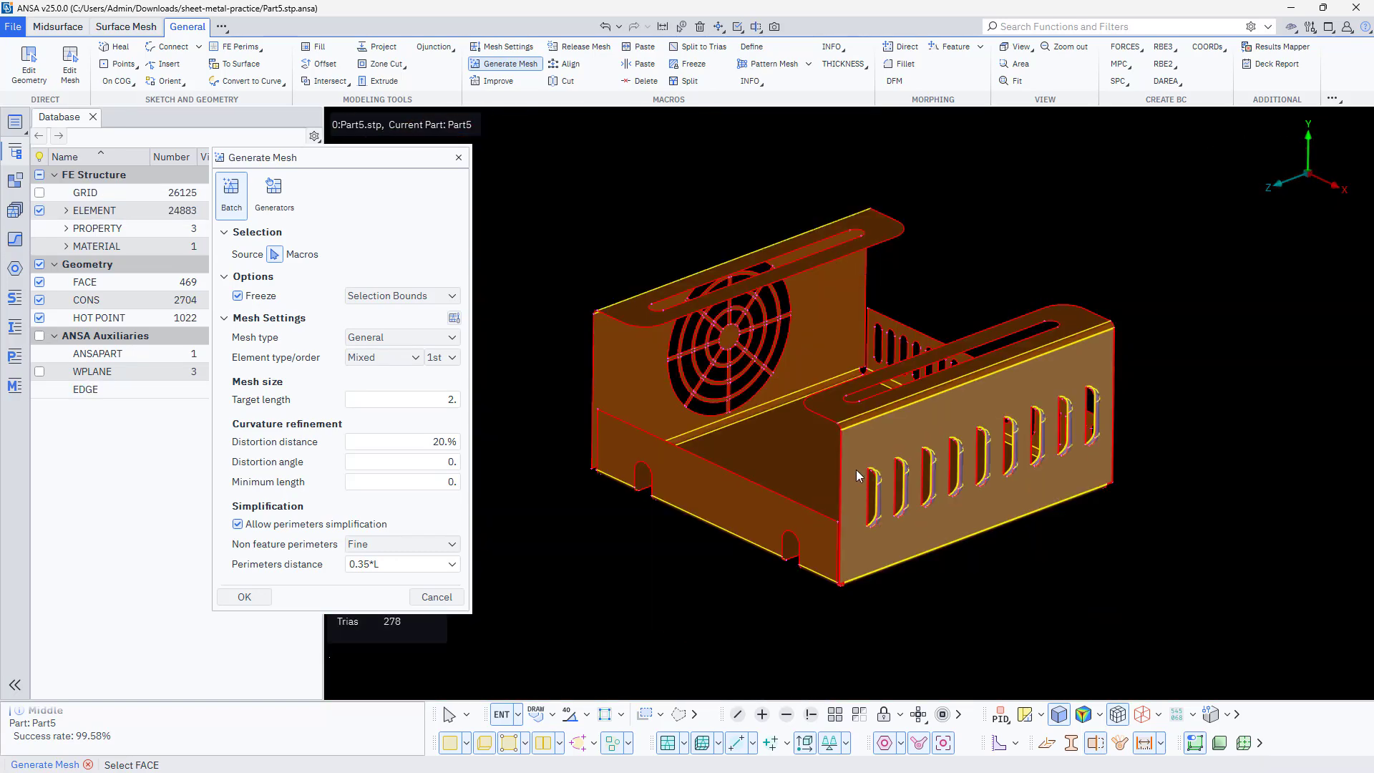
{"action": "middle_click", "coordinate": [599, 559]}
Show all geometry, including the original solid, and measure the sheet thickness at the corner of the slotted top flange
{"action": "scroll", "coordinate": [625, 386], "scroll_direction": "up", "scroll_amount": 6}
{"action": "scroll", "coordinate": [625, 386], "scroll_direction": "down", "scroll_amount": 5}
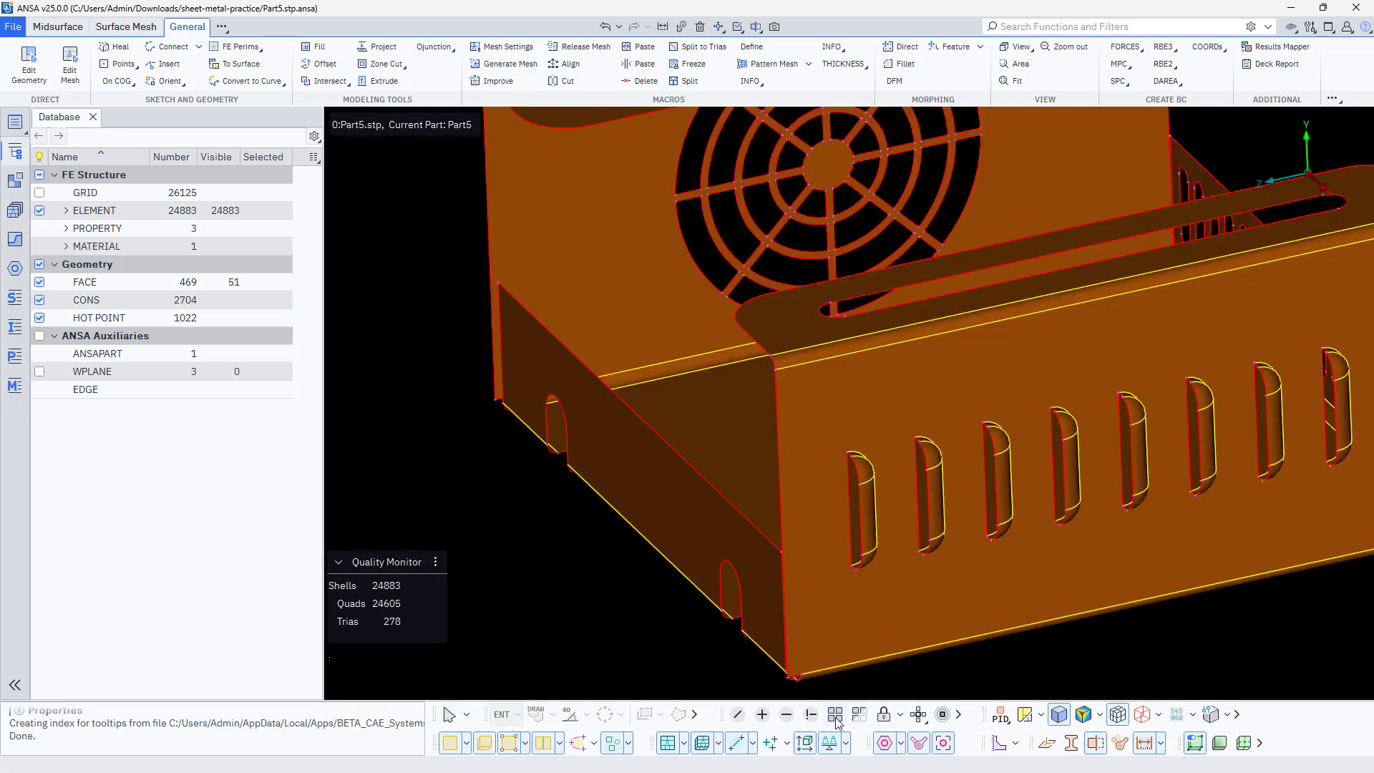
{"action": "left_click", "coordinate": [835, 716]}
{"action": "scroll", "coordinate": [780, 326], "scroll_direction": "up", "scroll_amount": 5}
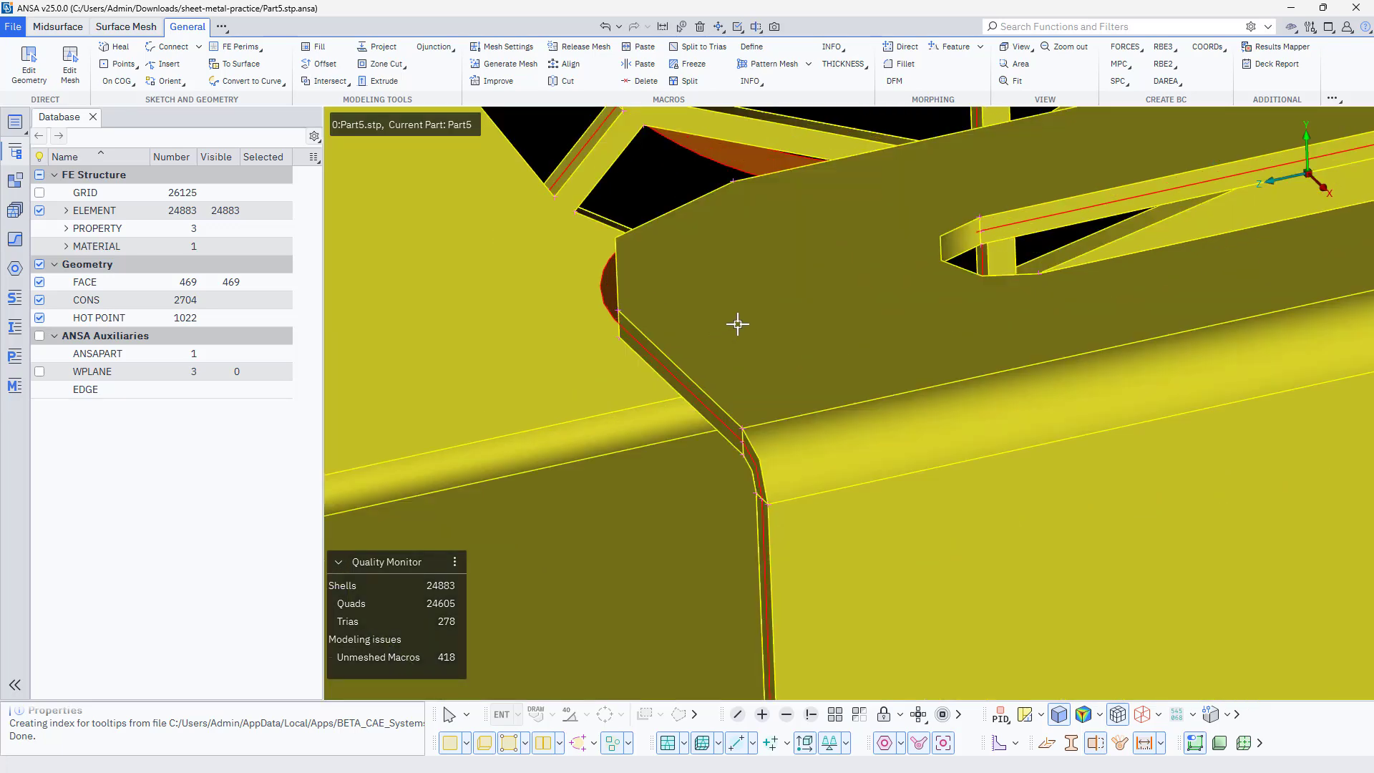
{"action": "left_click_drag", "start_coordinate": [736, 323], "coordinate": [705, 114], "text": "ctrl"}
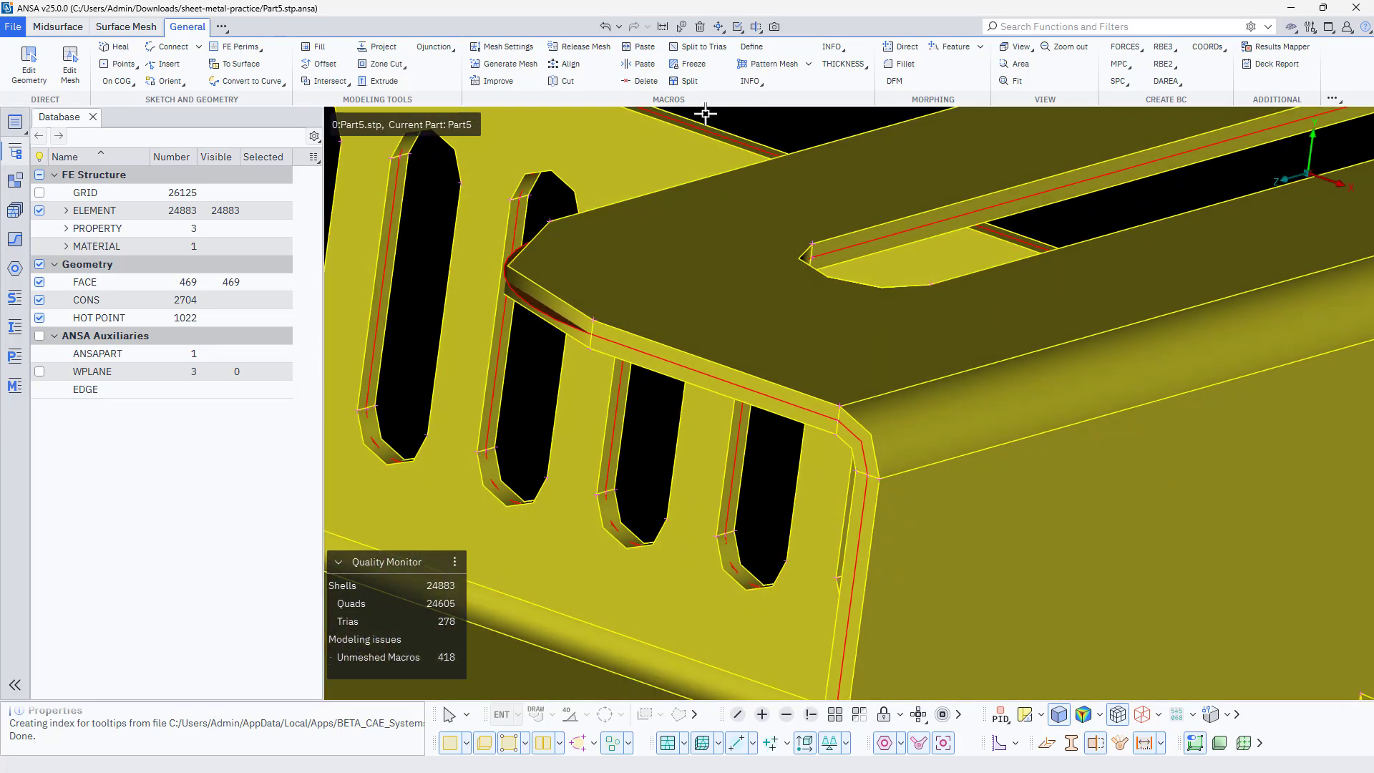
{"action": "left_click", "coordinate": [663, 26]}
{"action": "left_click", "coordinate": [840, 408]}
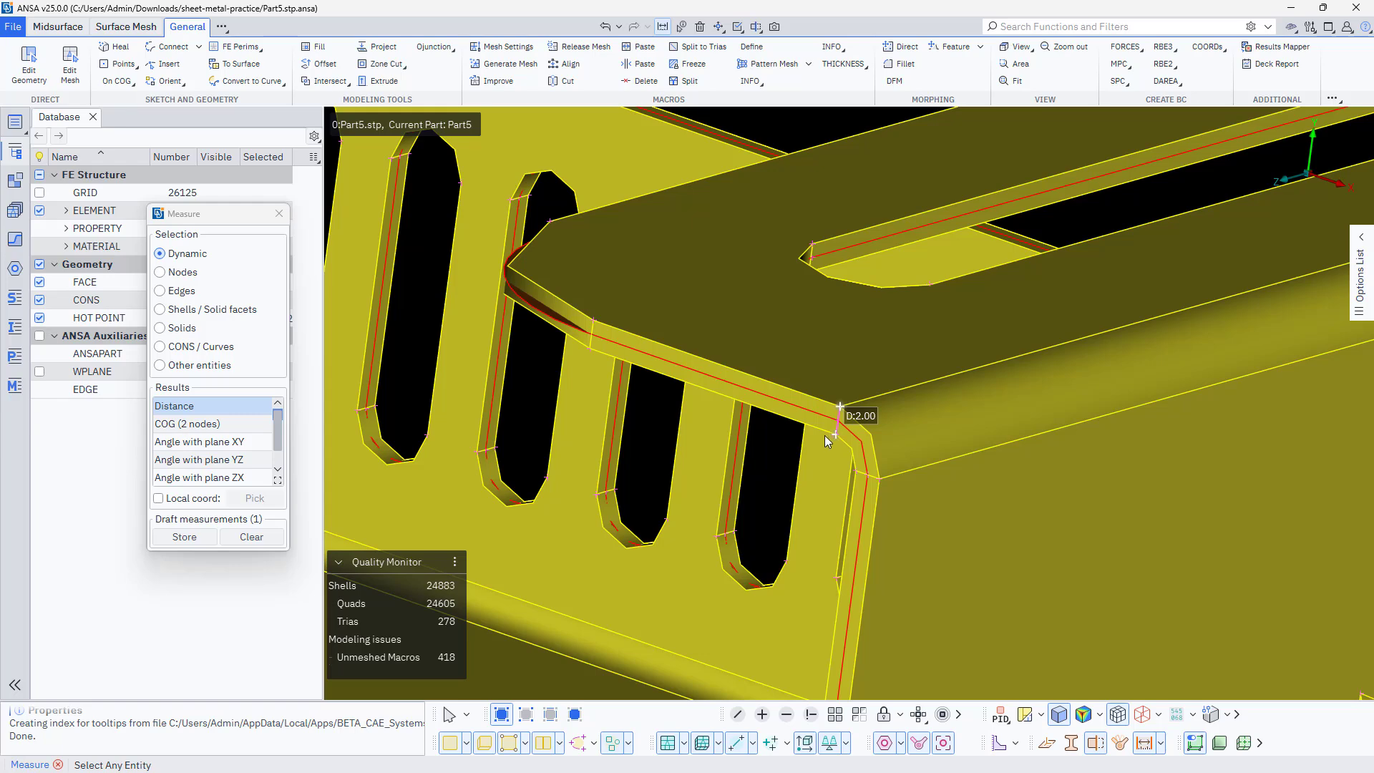
{"action": "left_click", "coordinate": [278, 213]}
{"action": "scroll", "coordinate": [750, 395], "scroll_direction": "down", "scroll_amount": 4}
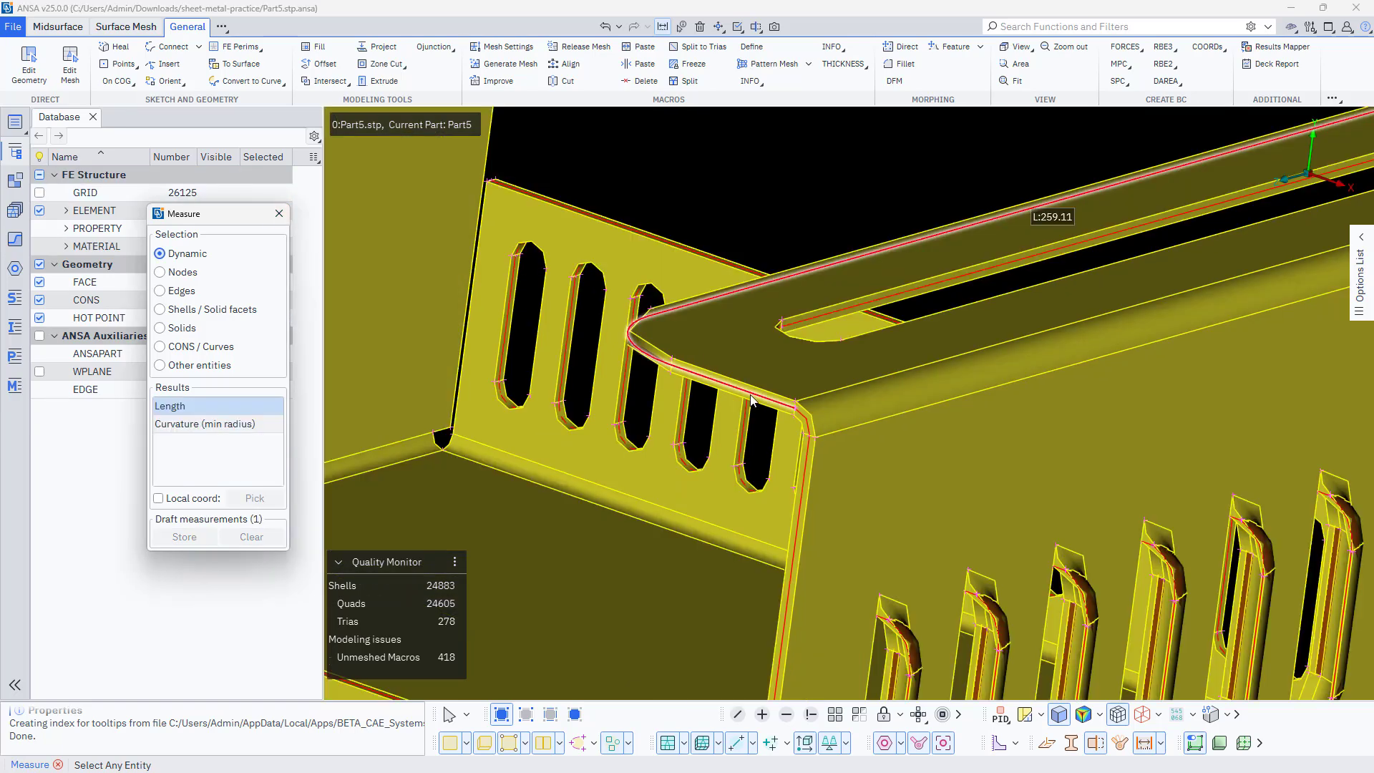
{"action": "left_click", "coordinate": [279, 213]}
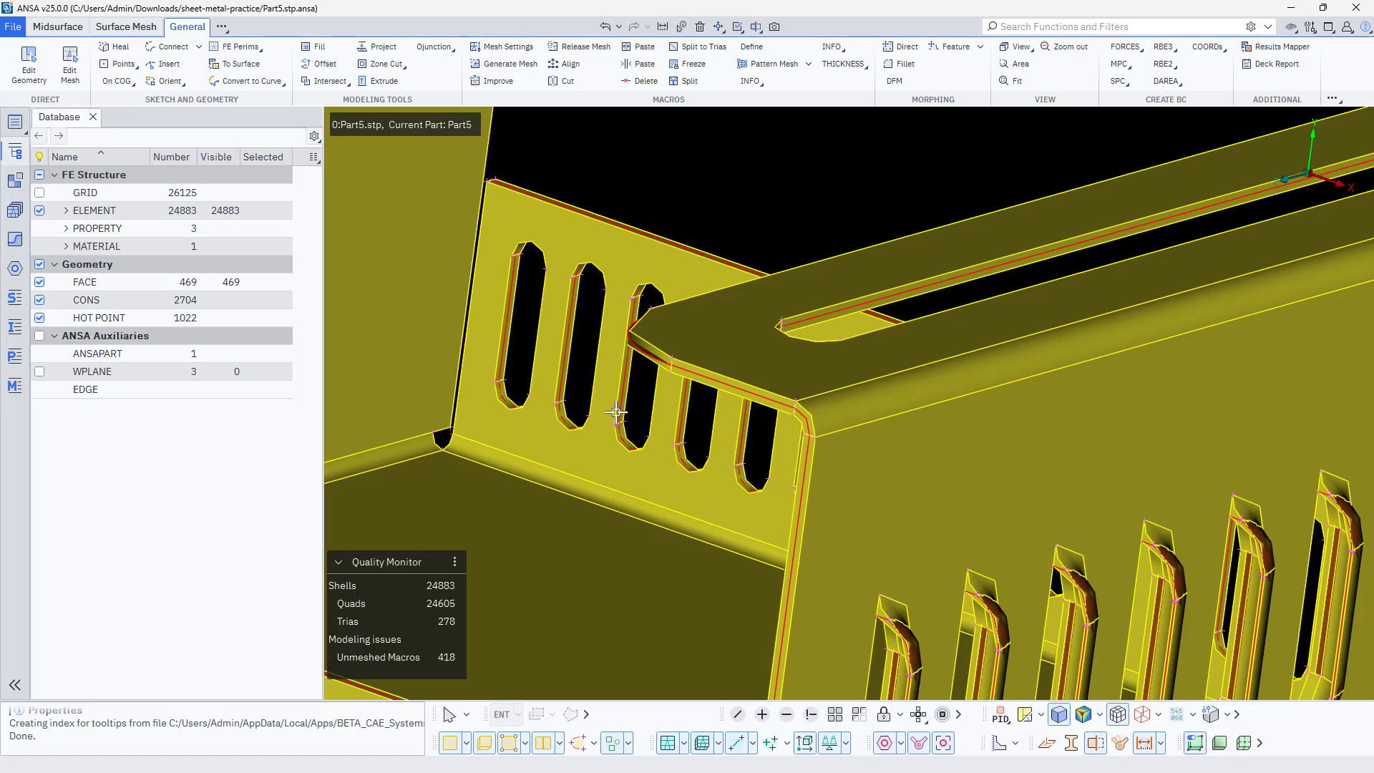
Measure the wall thickness of a side-wall louvre across its rim, then close the Measure tool
{"action": "scroll", "coordinate": [616, 412], "scroll_direction": "down", "scroll_amount": 5}
{"action": "scroll", "coordinate": [757, 583], "scroll_direction": "up", "scroll_amount": 8}
{"action": "left_click_drag", "start_coordinate": [746, 464], "coordinate": [788, 414], "text": "ctrl"}
{"action": "scroll", "coordinate": [792, 438], "scroll_direction": "up", "scroll_amount": 4}
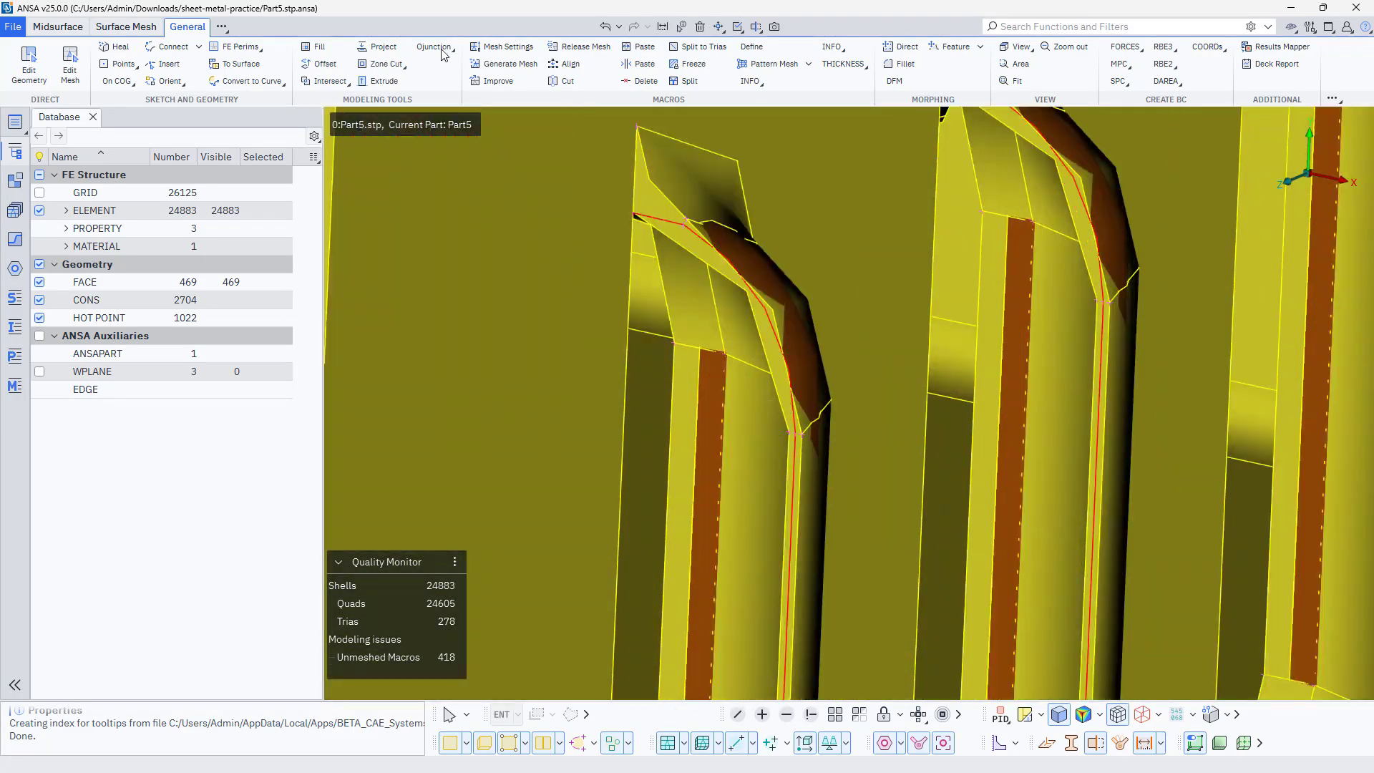
{"action": "left_click", "coordinate": [663, 26]}
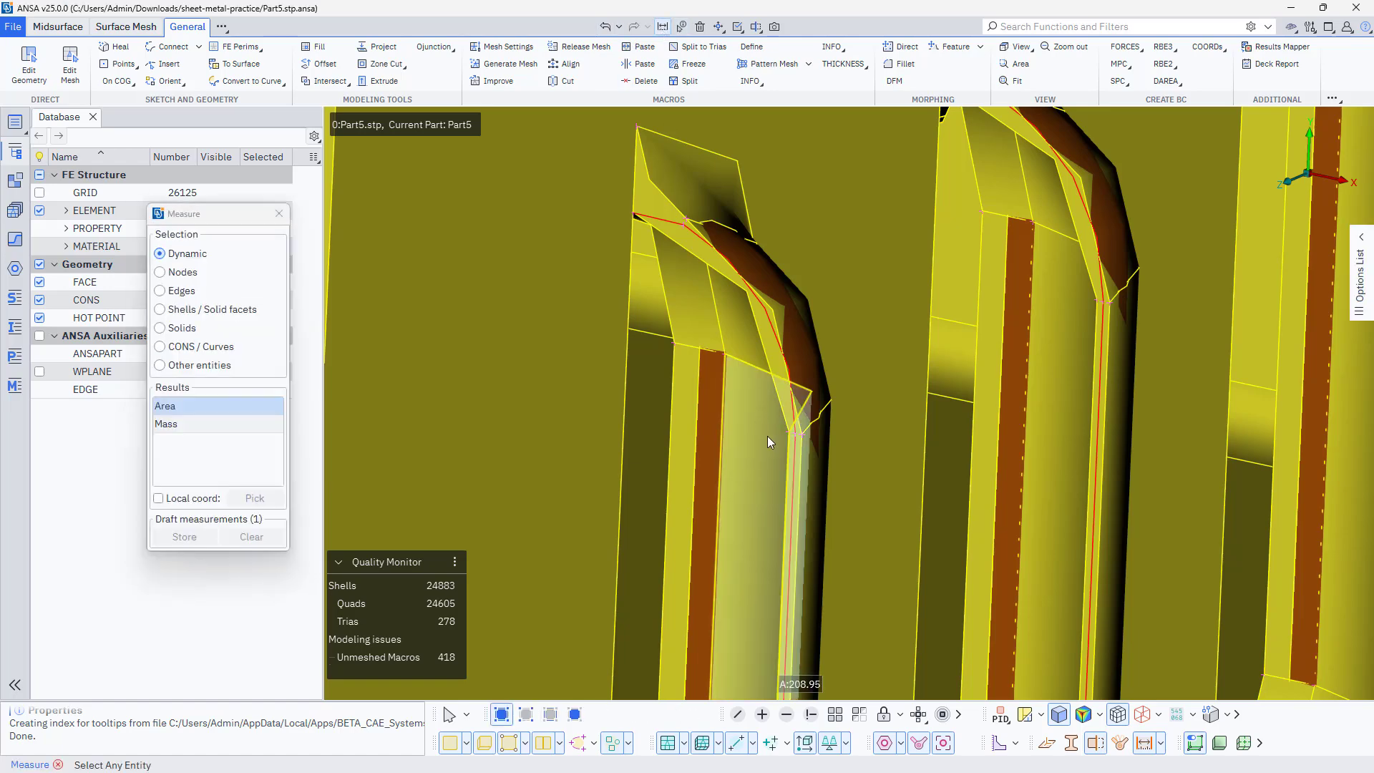
{"action": "scroll", "coordinate": [767, 436], "scroll_direction": "up", "scroll_amount": 5}
{"action": "left_click", "coordinate": [853, 419]}
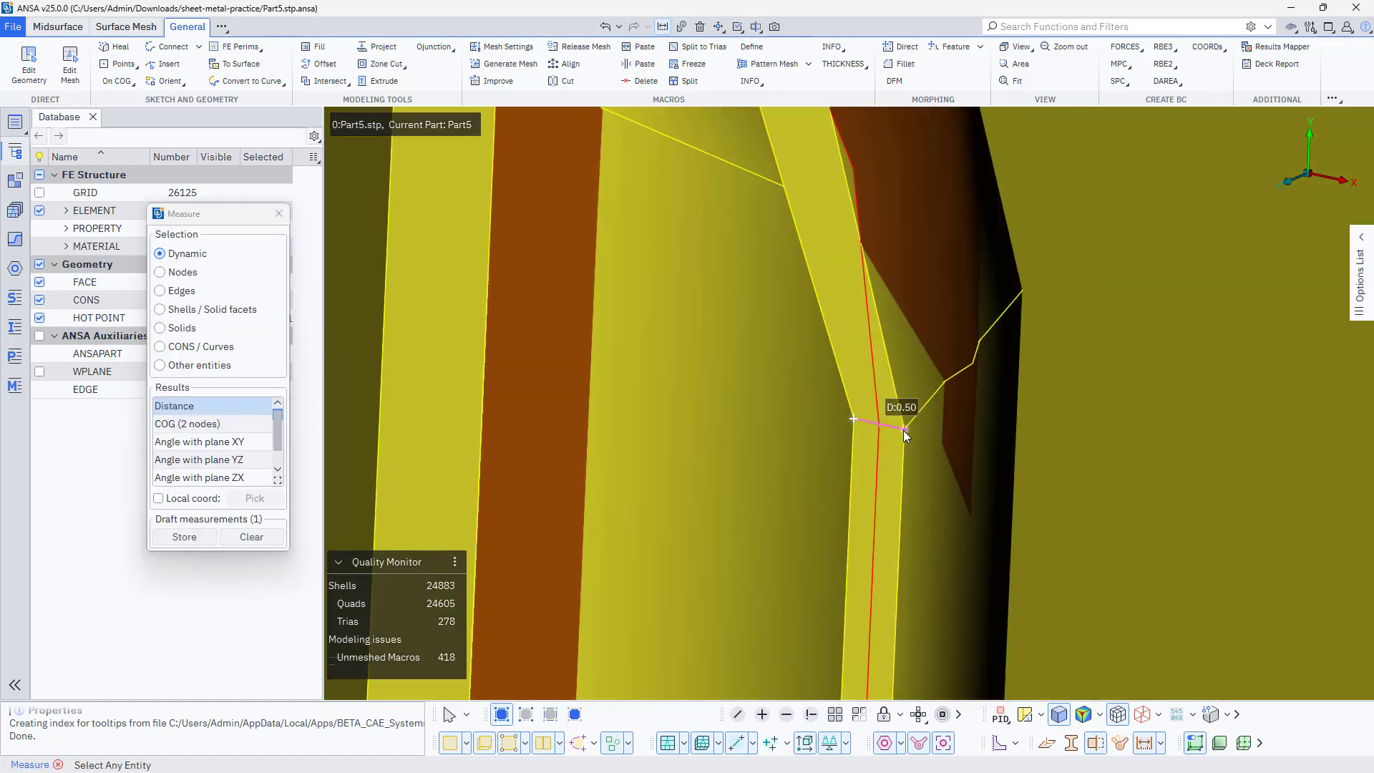
{"action": "left_click", "coordinate": [282, 213]}
{"action": "scroll", "coordinate": [595, 307], "scroll_direction": "down", "scroll_amount": 5}
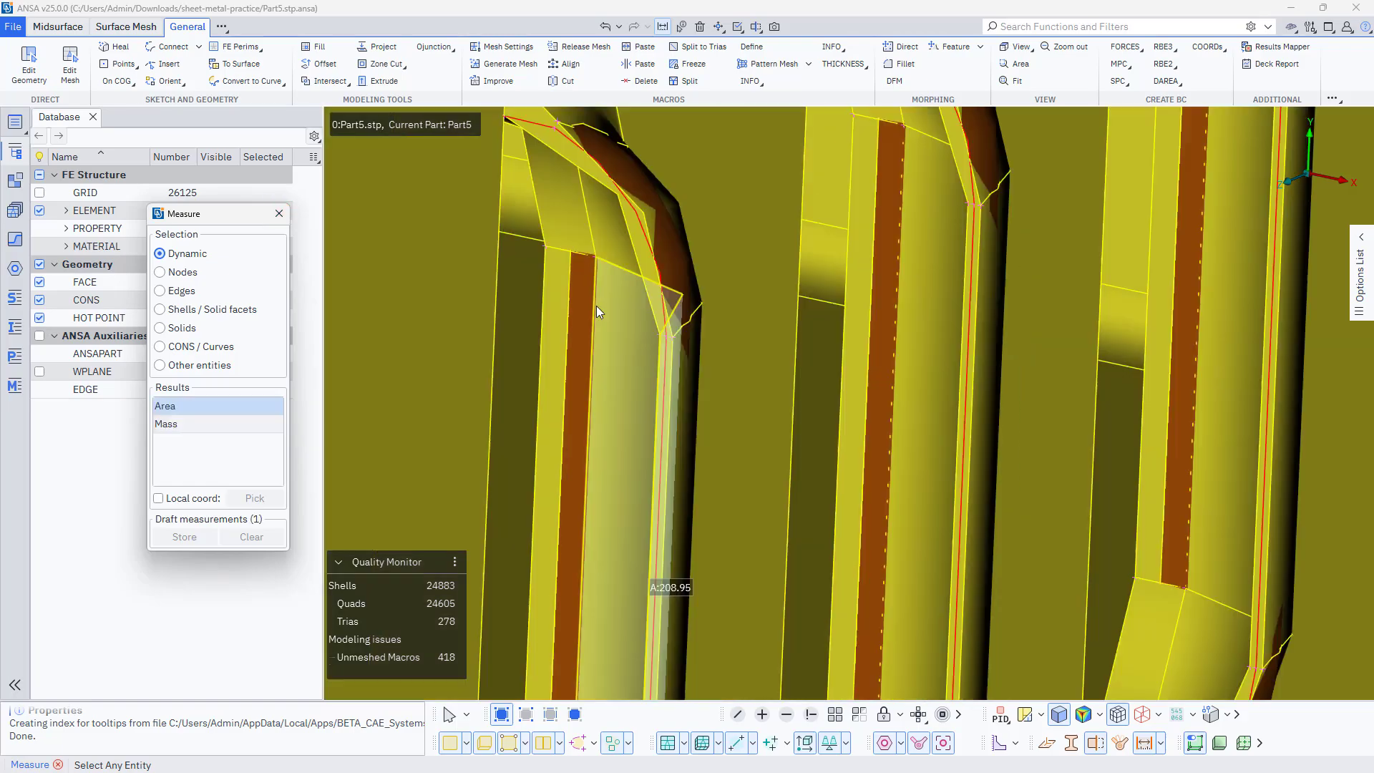
{"action": "scroll", "coordinate": [595, 310], "scroll_direction": "down", "scroll_amount": 4}
{"action": "left_click_drag", "start_coordinate": [584, 330], "coordinate": [584, 383], "text": "ctrl"}
{"action": "scroll", "coordinate": [561, 300], "scroll_direction": "down", "scroll_amount": 5}
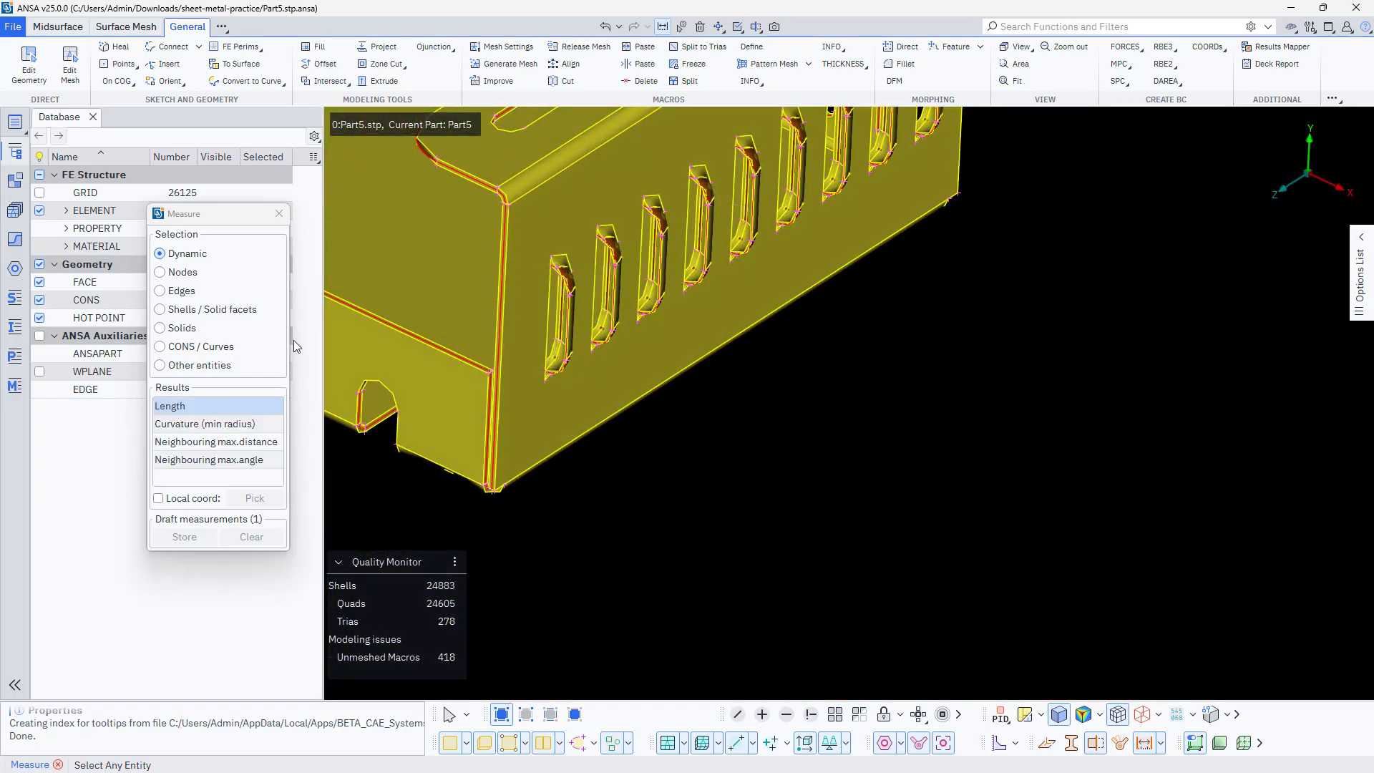
{"action": "left_click", "coordinate": [279, 213]}
Check the thickness in the PSHELL property Solid1_Middle_Geometry with PID 2, then close the property list
{"action": "middle_click_drag", "start_coordinate": [624, 413], "coordinate": [862, 494], "text": "ctrl"}
{"action": "scroll", "coordinate": [853, 489], "scroll_direction": "down", "scroll_amount": 5}
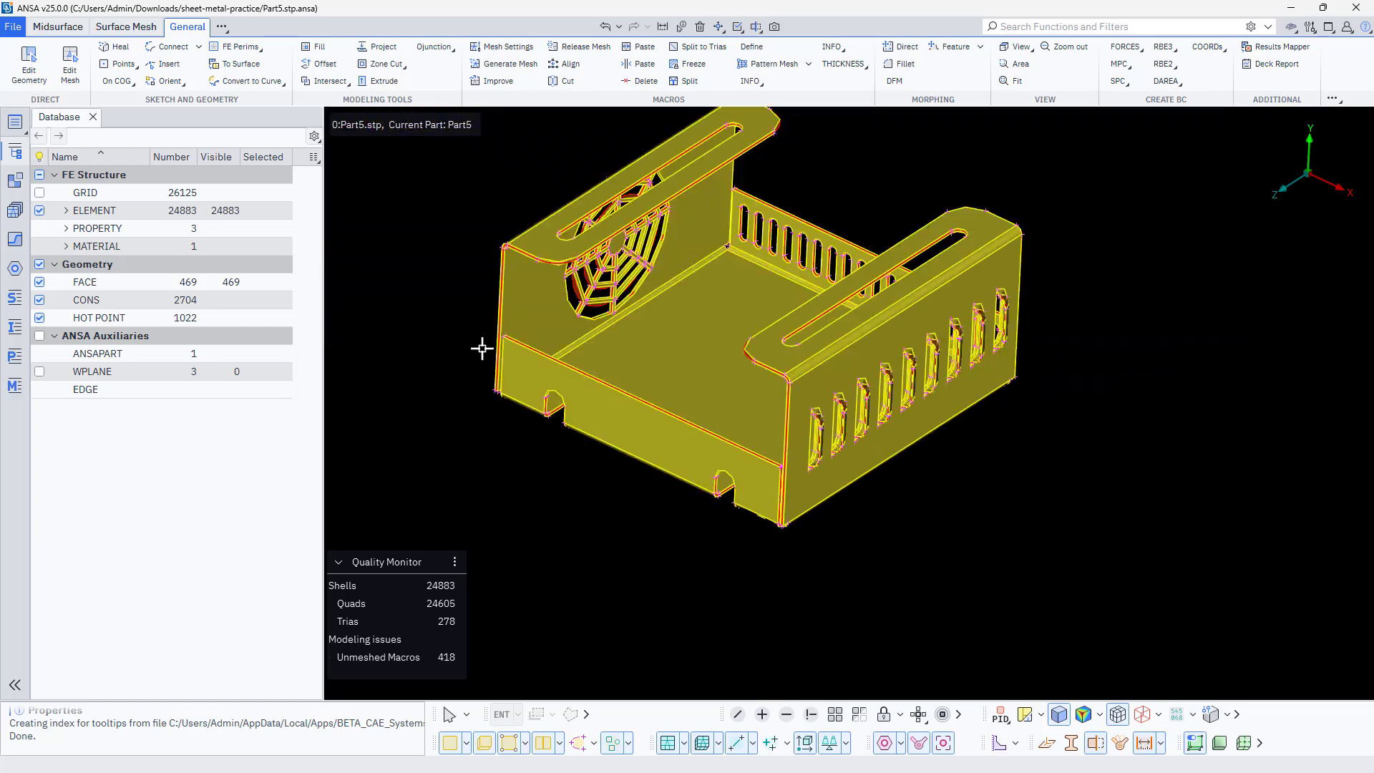
{"action": "scroll", "coordinate": [484, 351], "scroll_direction": "up", "scroll_amount": 5}
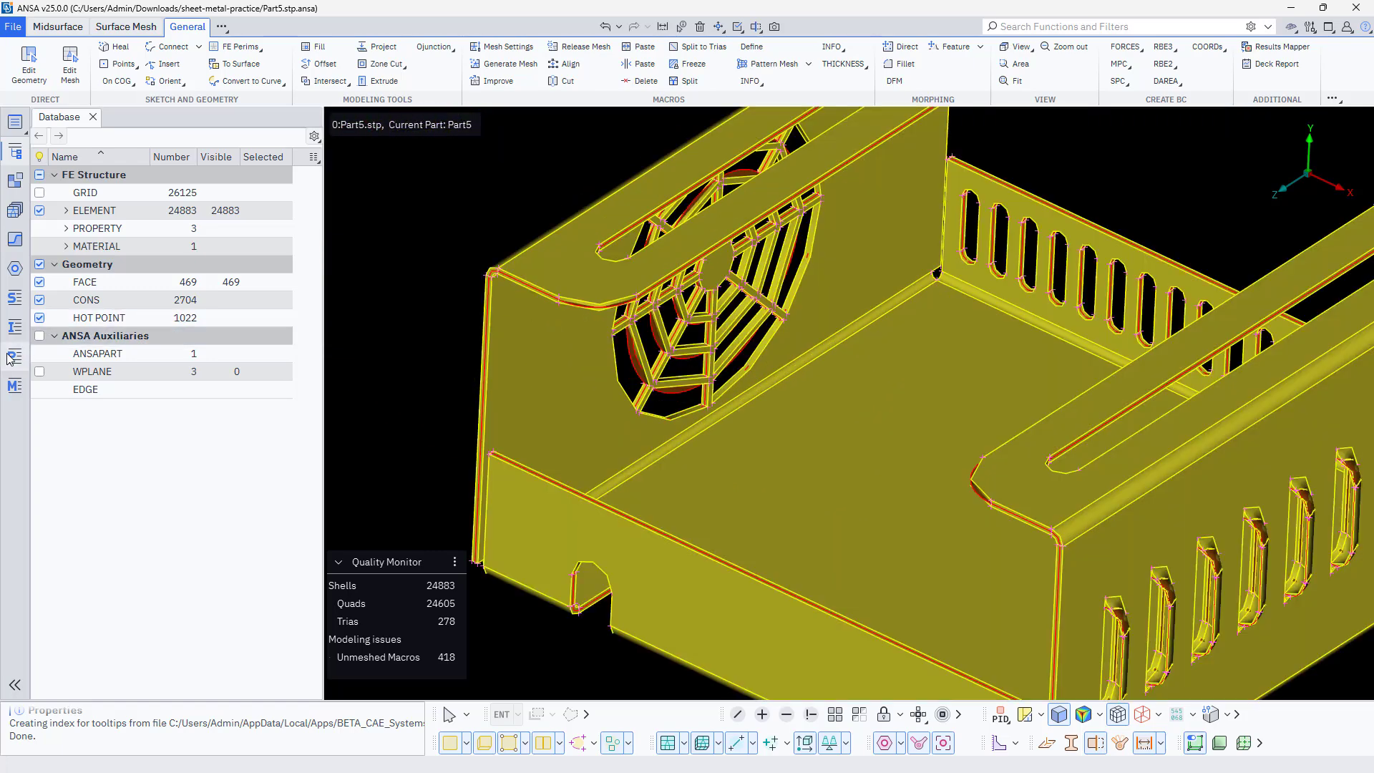
{"action": "left_click", "coordinate": [12, 357]}
{"action": "left_click", "coordinate": [324, 172]}
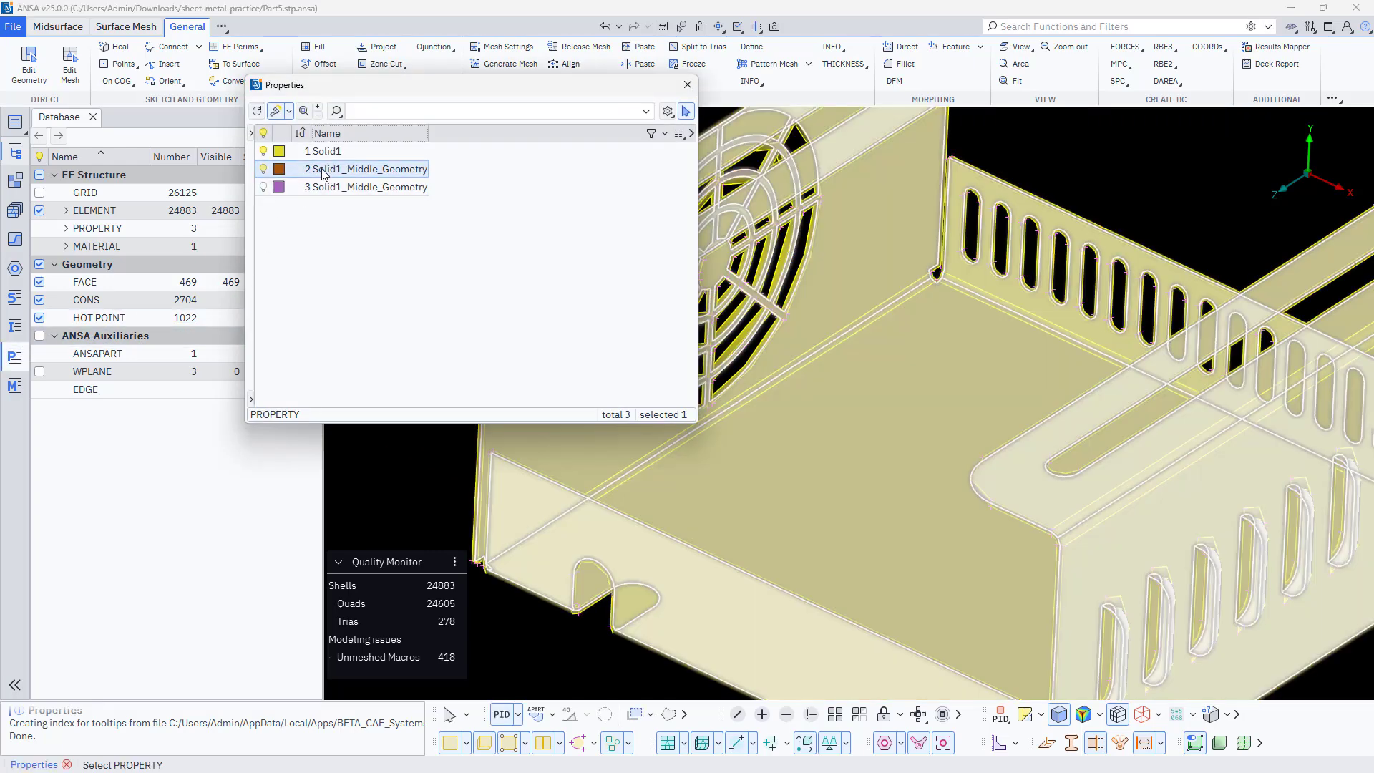
{"action": "double_click", "coordinate": [324, 172]}
{"action": "left_click", "coordinate": [437, 253]}
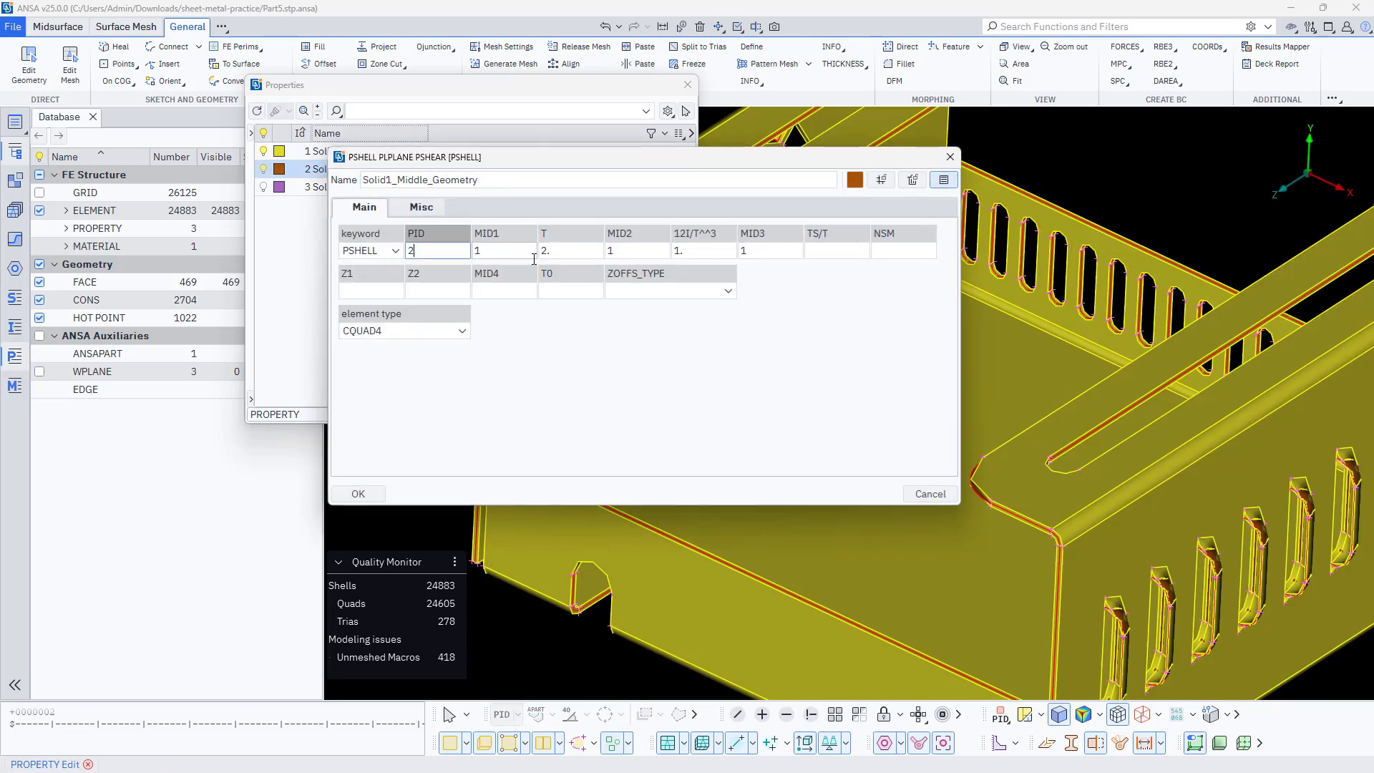
{"action": "left_click", "coordinate": [568, 252]}
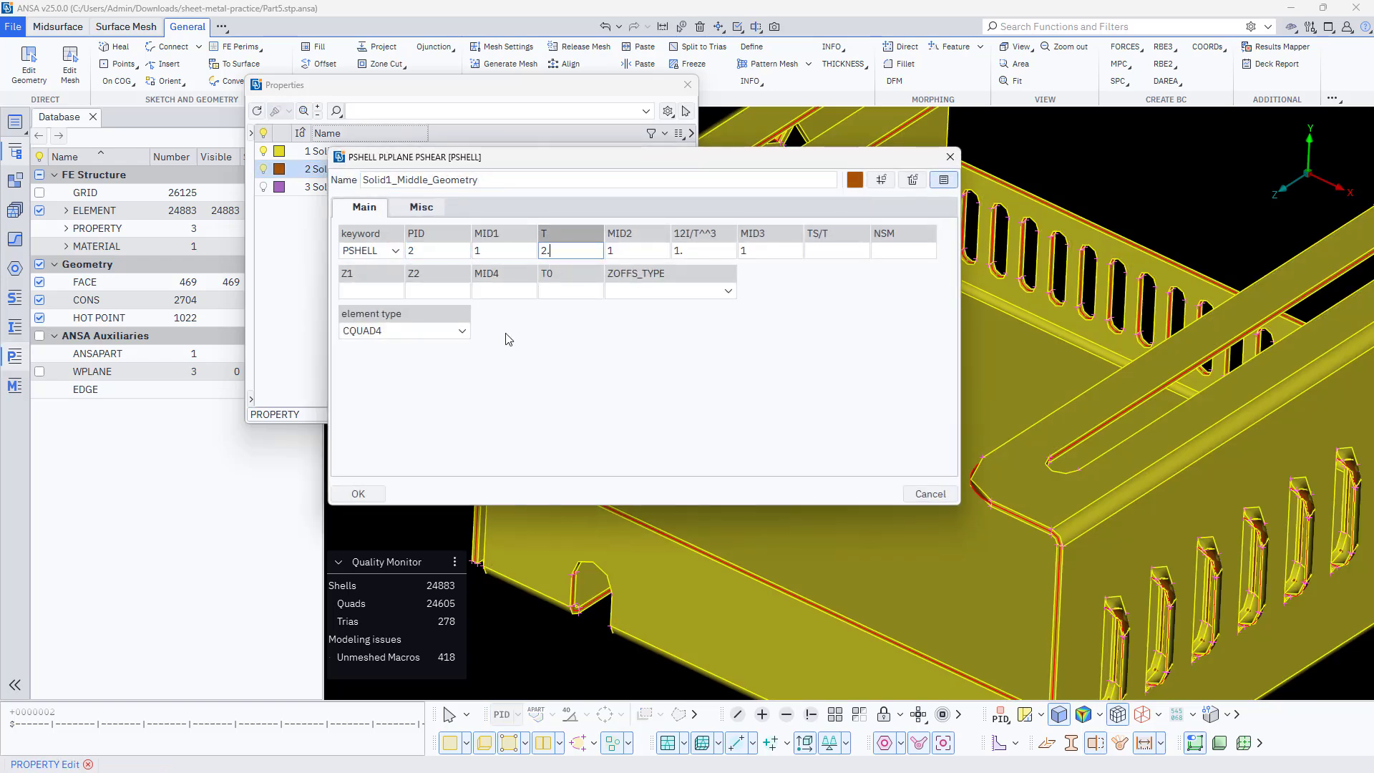
{"action": "left_click", "coordinate": [368, 490]}
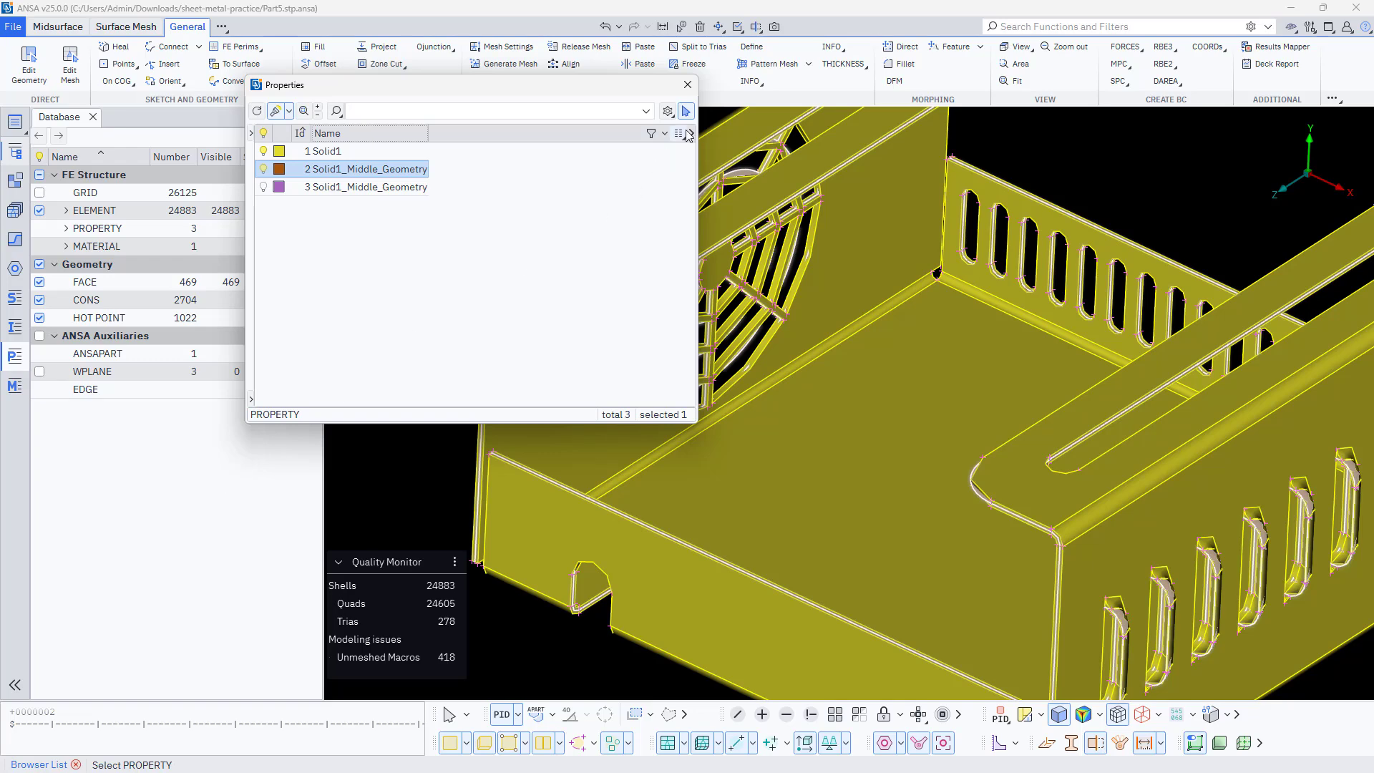
{"action": "left_click", "coordinate": [688, 85]}
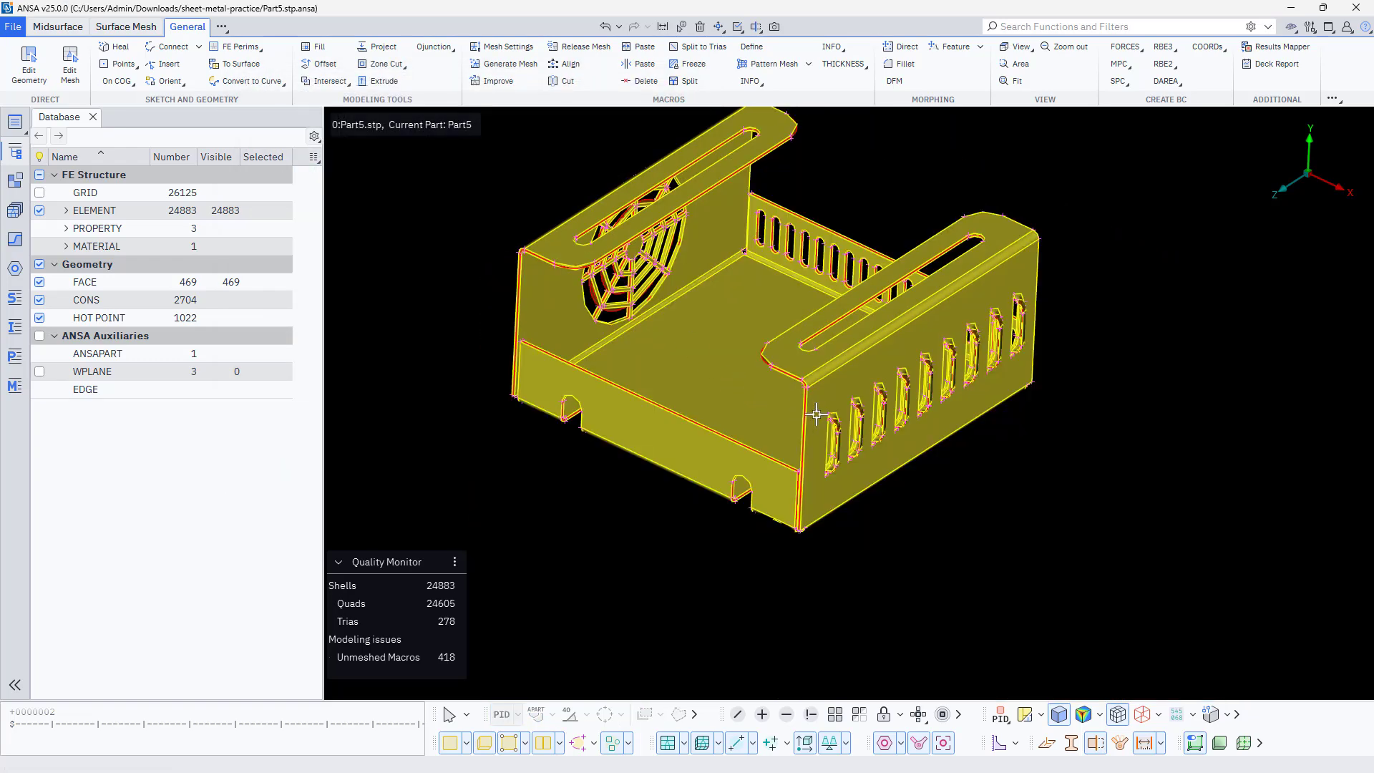
Undo the display of all geometry to return to the isolated midsurface faces
{"action": "scroll", "coordinate": [817, 413], "scroll_direction": "up", "scroll_amount": 5}
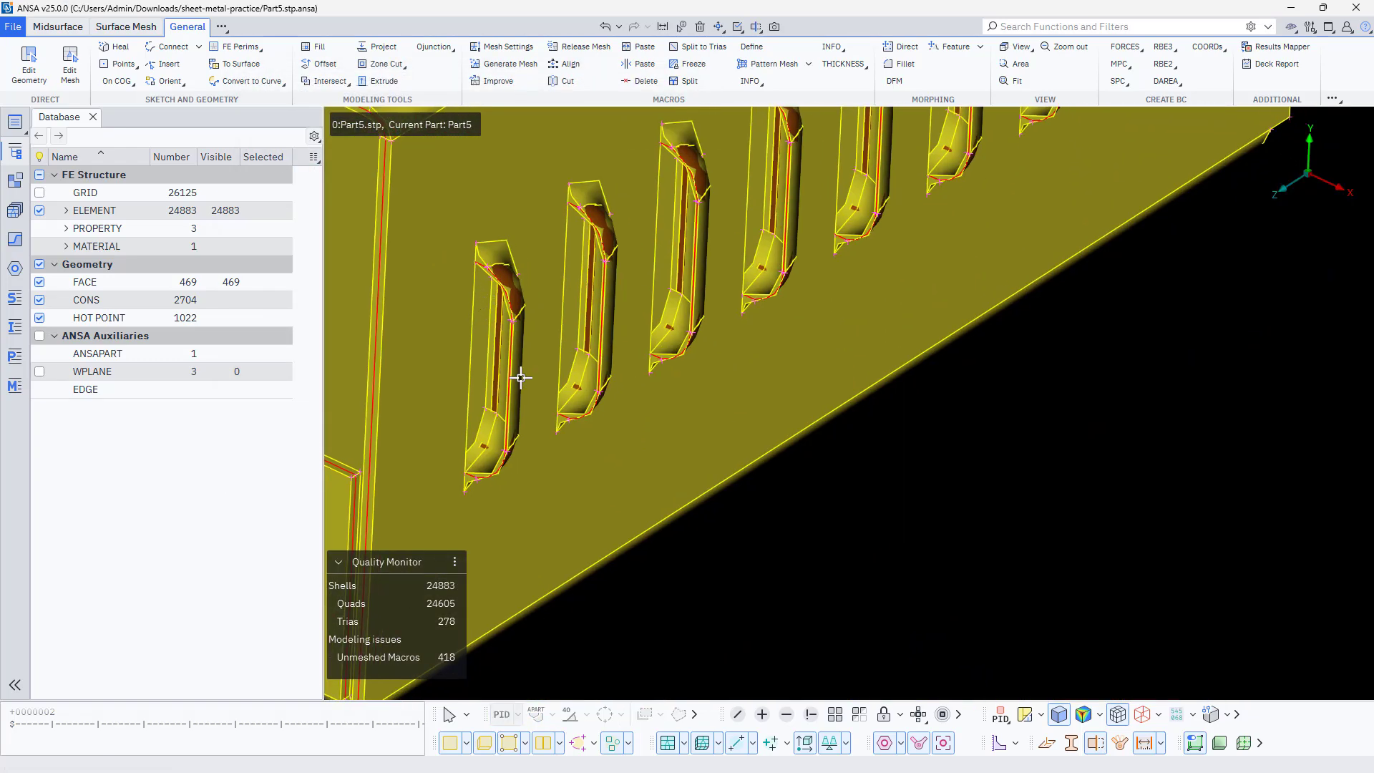
{"action": "key", "text": "ctrl+z"}
{"action": "key", "text": "ctrl+z"}
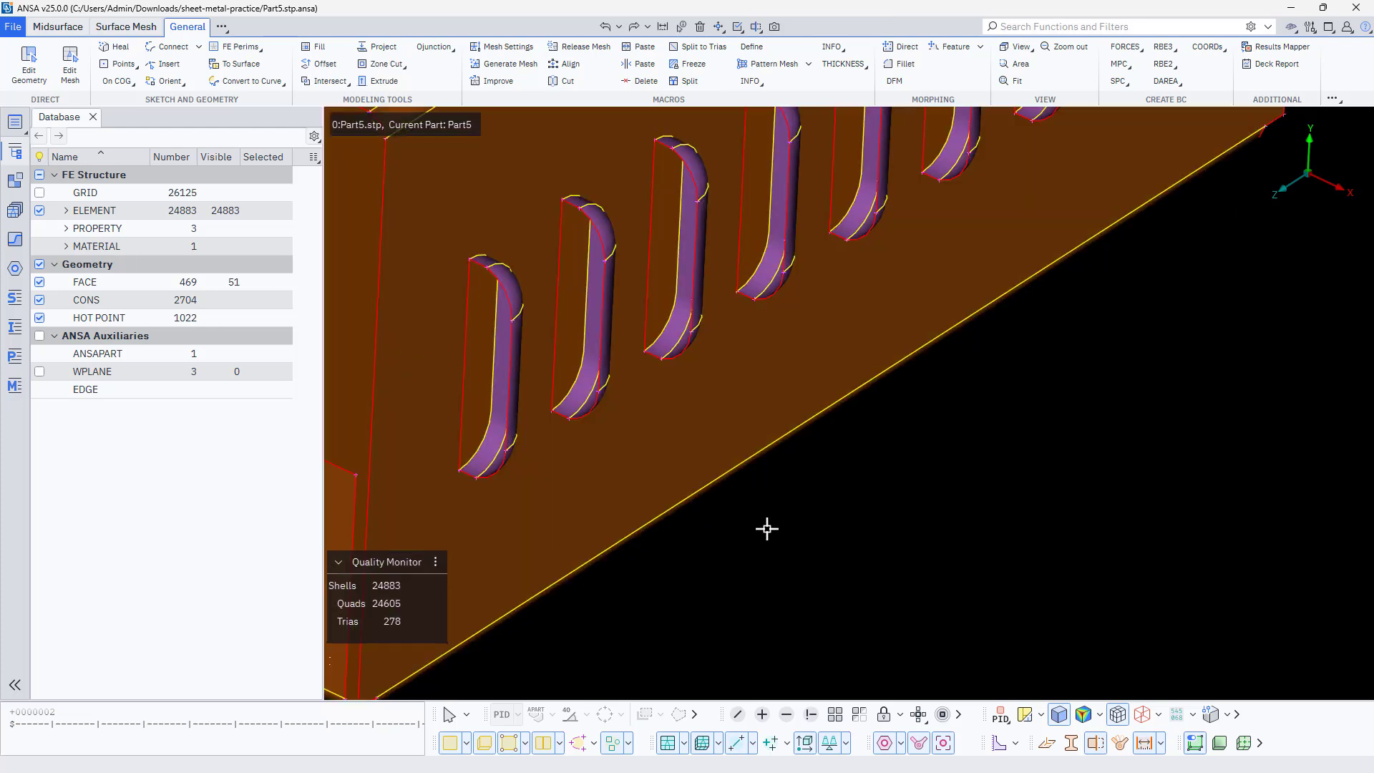
Check the thickness in the PSHELL property Solid1_Middle_Geometry with PID 3, then close the property list
{"action": "left_click", "coordinate": [15, 358]}
{"action": "double_click", "coordinate": [308, 189]}
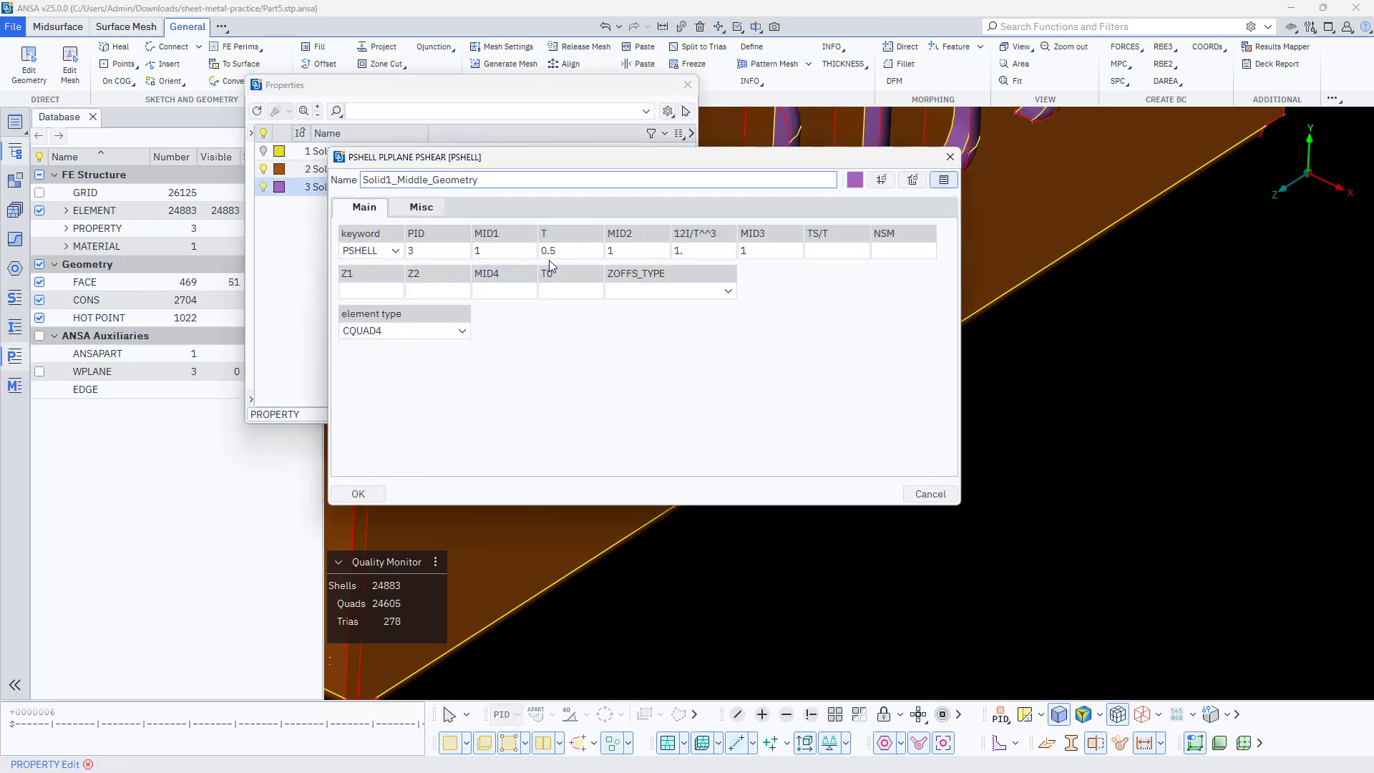
{"action": "left_click", "coordinate": [575, 253]}
{"action": "left_click", "coordinate": [950, 156]}
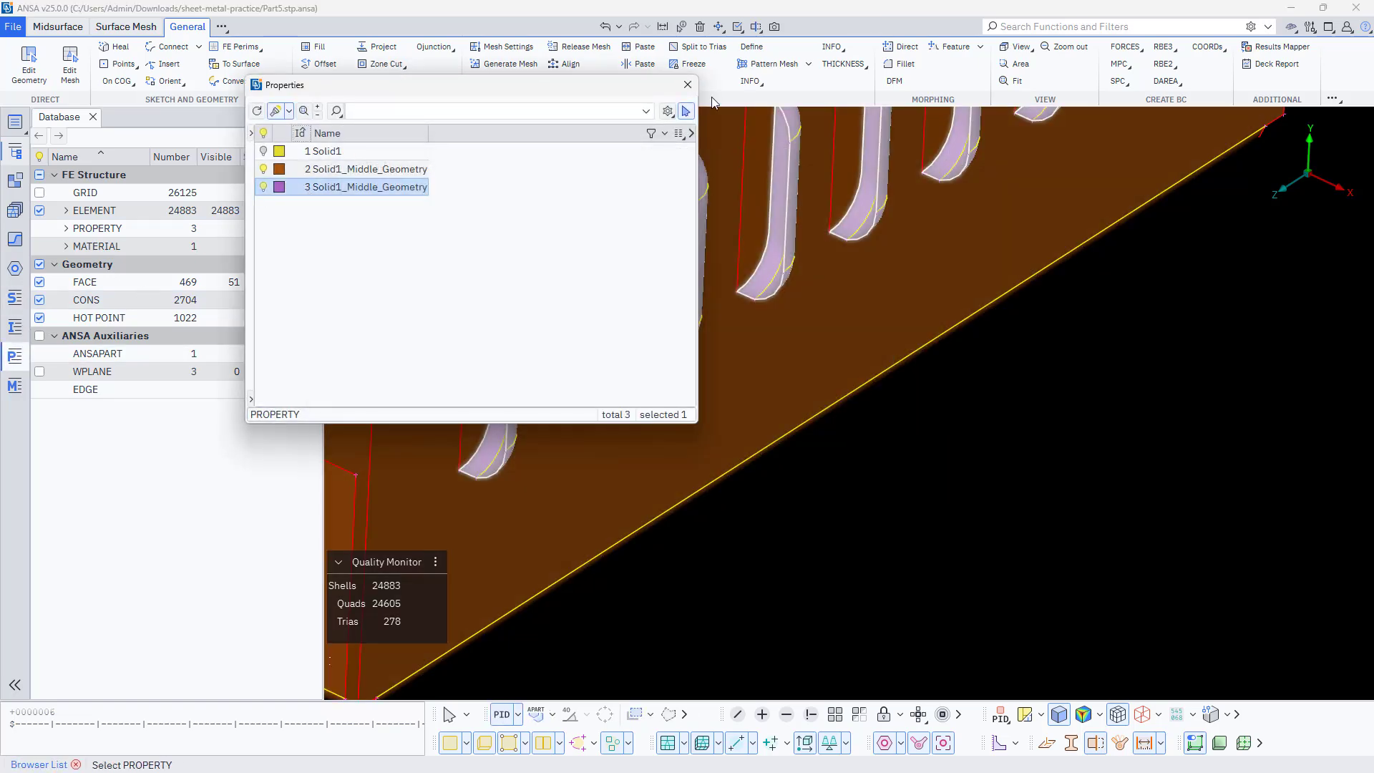
{"action": "left_click", "coordinate": [688, 85]}
Inspect the stiffness, Poisson's ratio and density values of Default MAT1 Material, then close its card
{"action": "scroll", "coordinate": [909, 461], "scroll_direction": "down", "scroll_amount": 6}
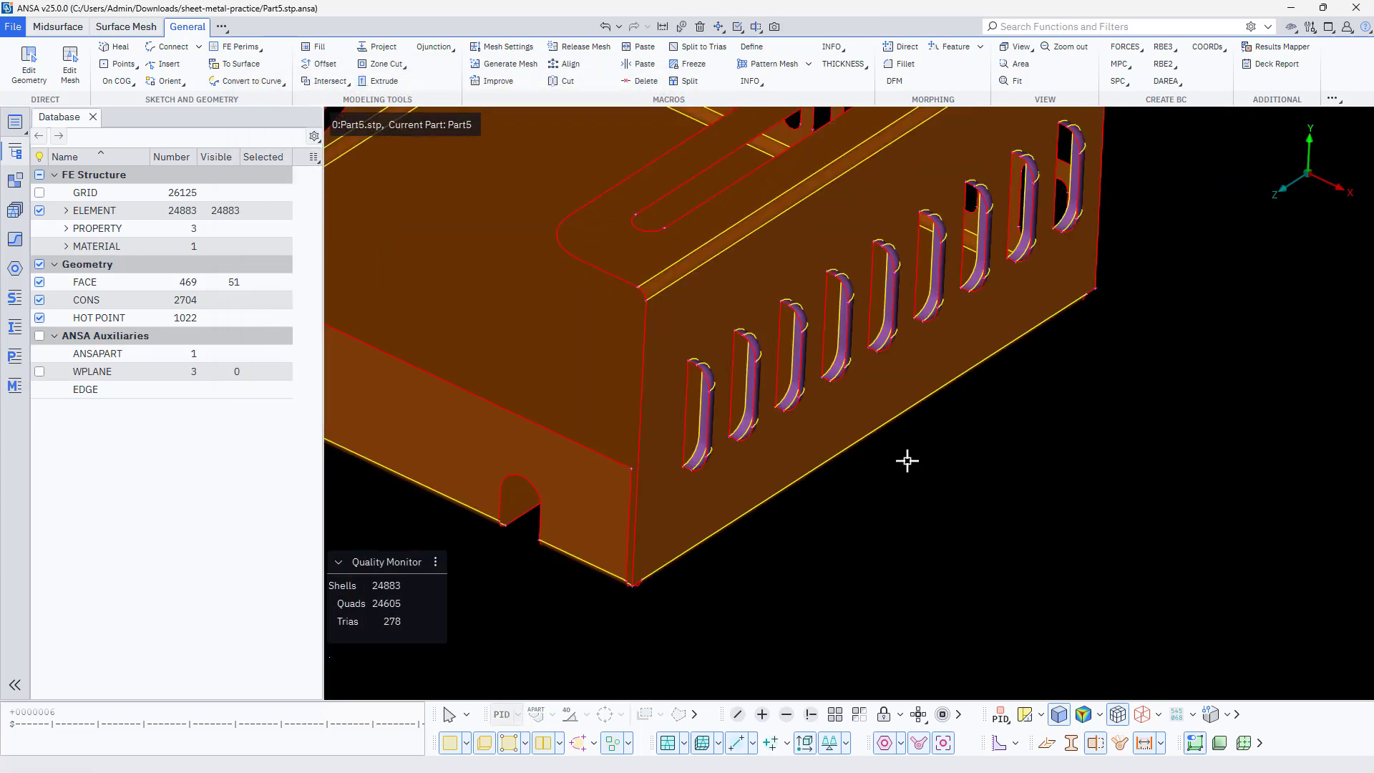
{"action": "scroll", "coordinate": [595, 408], "scroll_direction": "up", "scroll_amount": 6}
{"action": "scroll", "coordinate": [567, 373], "scroll_direction": "down", "scroll_amount": 3}
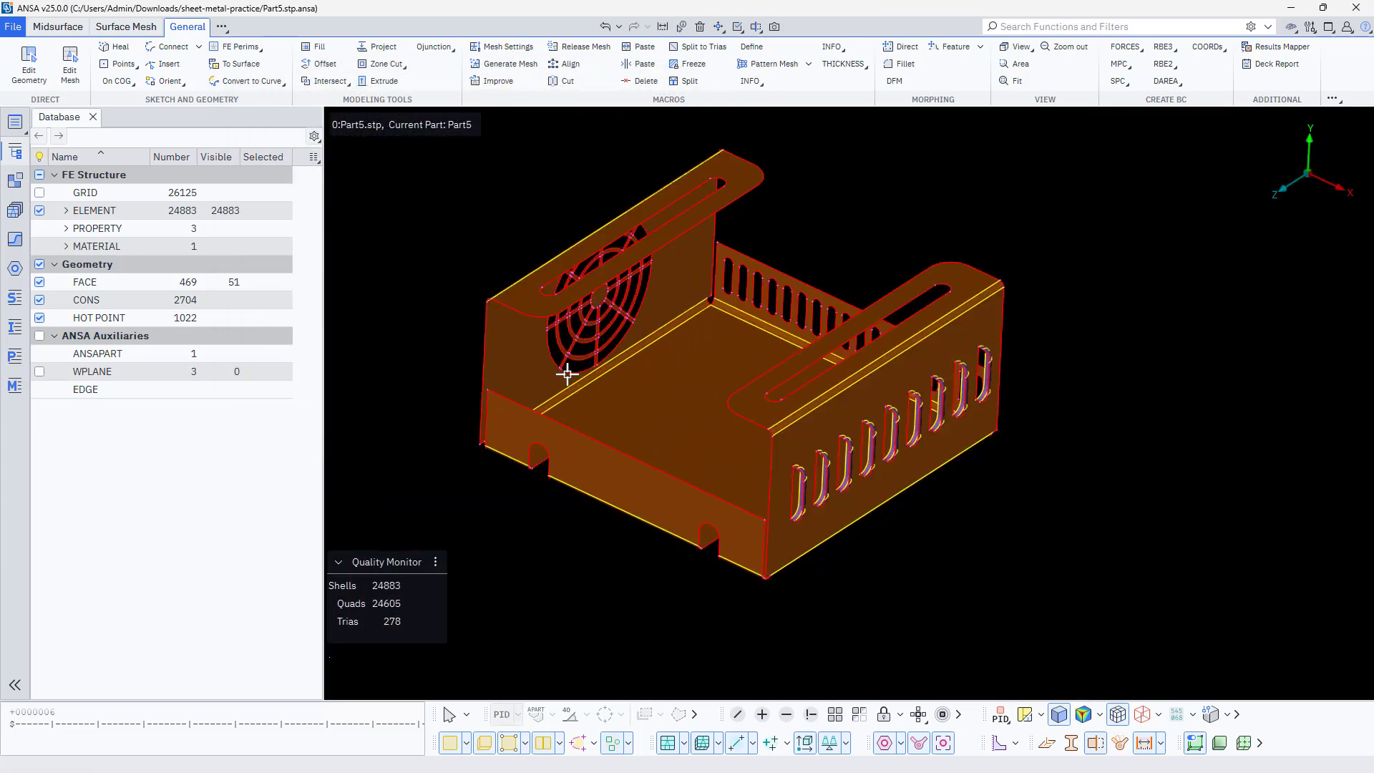
{"action": "mouse_move", "coordinate": [585, 330]}
{"action": "middle_mouse_down"}
{"action": "mouse_move", "coordinate": [604, 236]}
{"action": "mouse_move", "coordinate": [570, 329]}
{"action": "mouse_move", "coordinate": [584, 332]}
{"action": "mouse_move", "coordinate": [573, 324]}
{"action": "middle_mouse_up"}
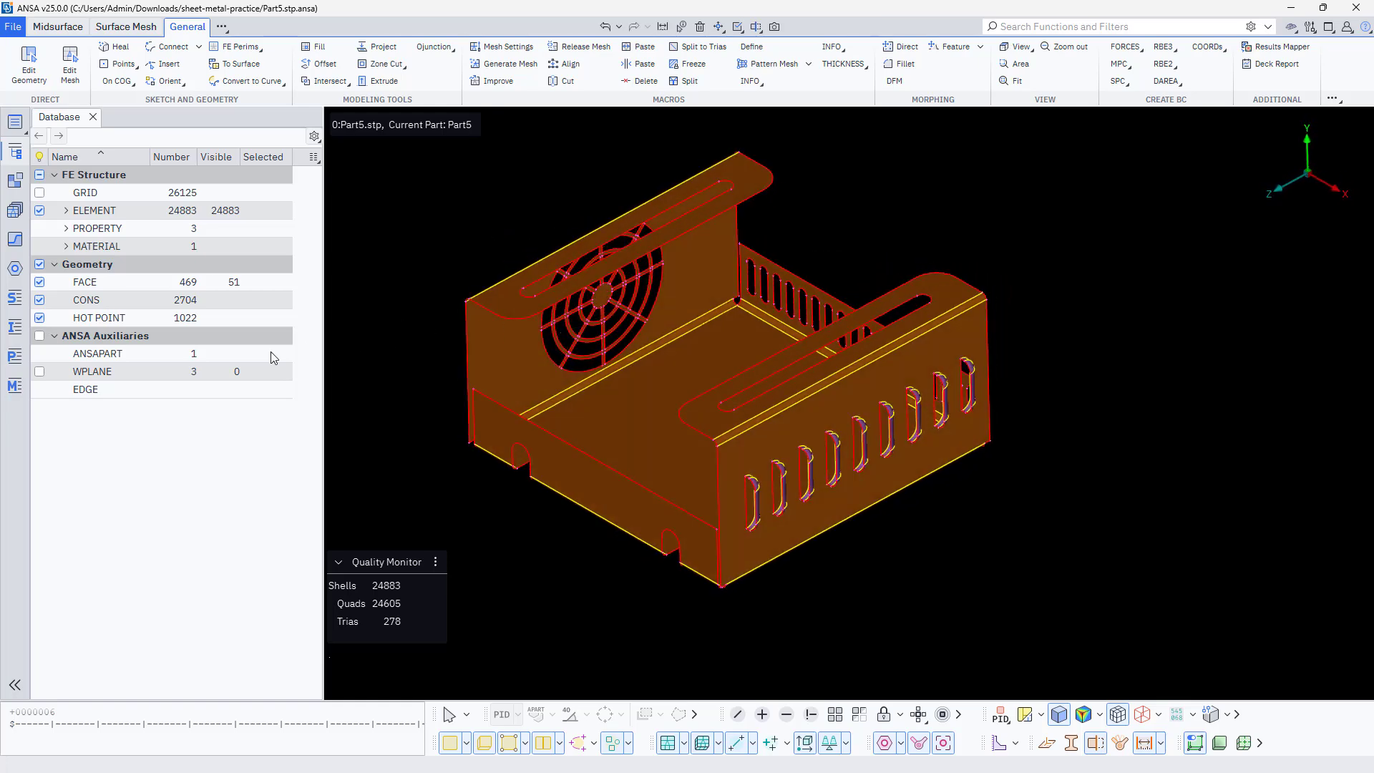
{"action": "left_click", "coordinate": [14, 385]}
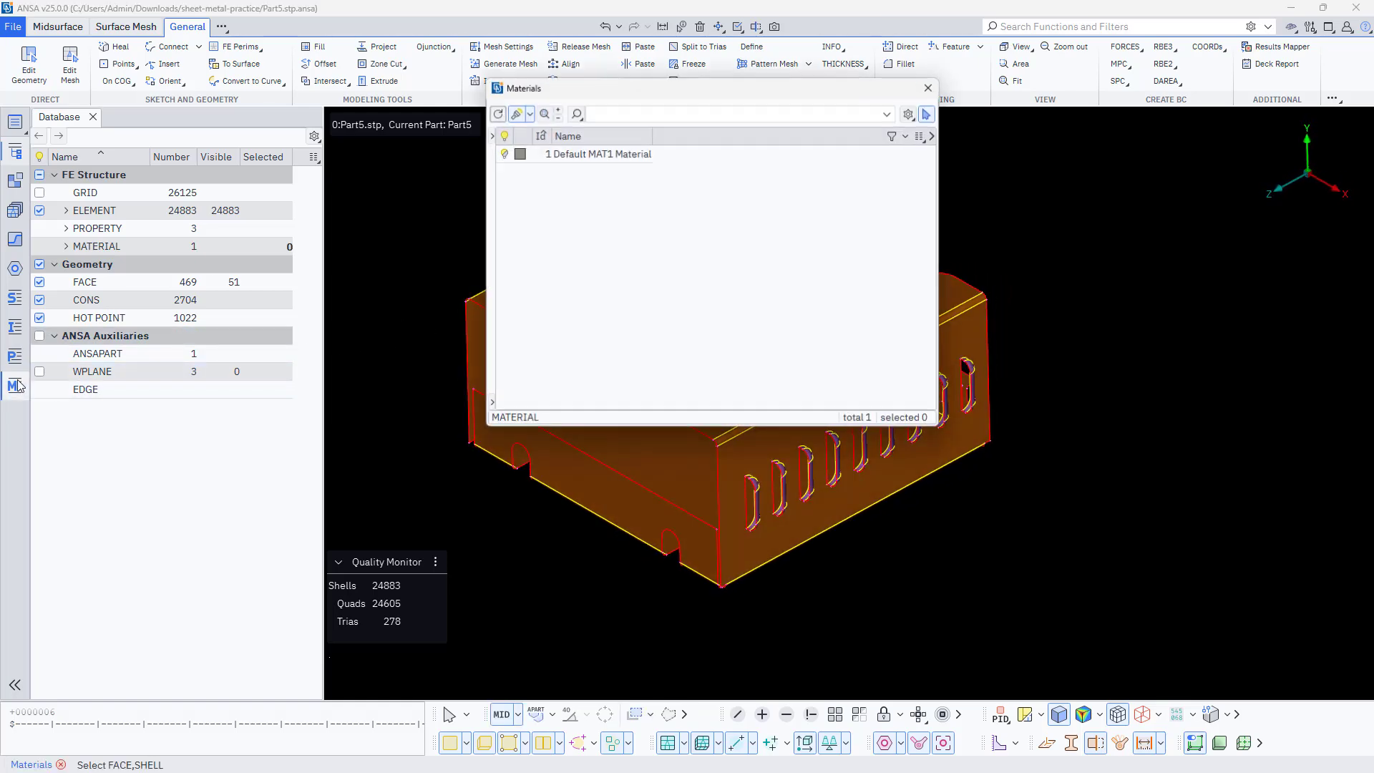
{"action": "double_click", "coordinate": [586, 156]}
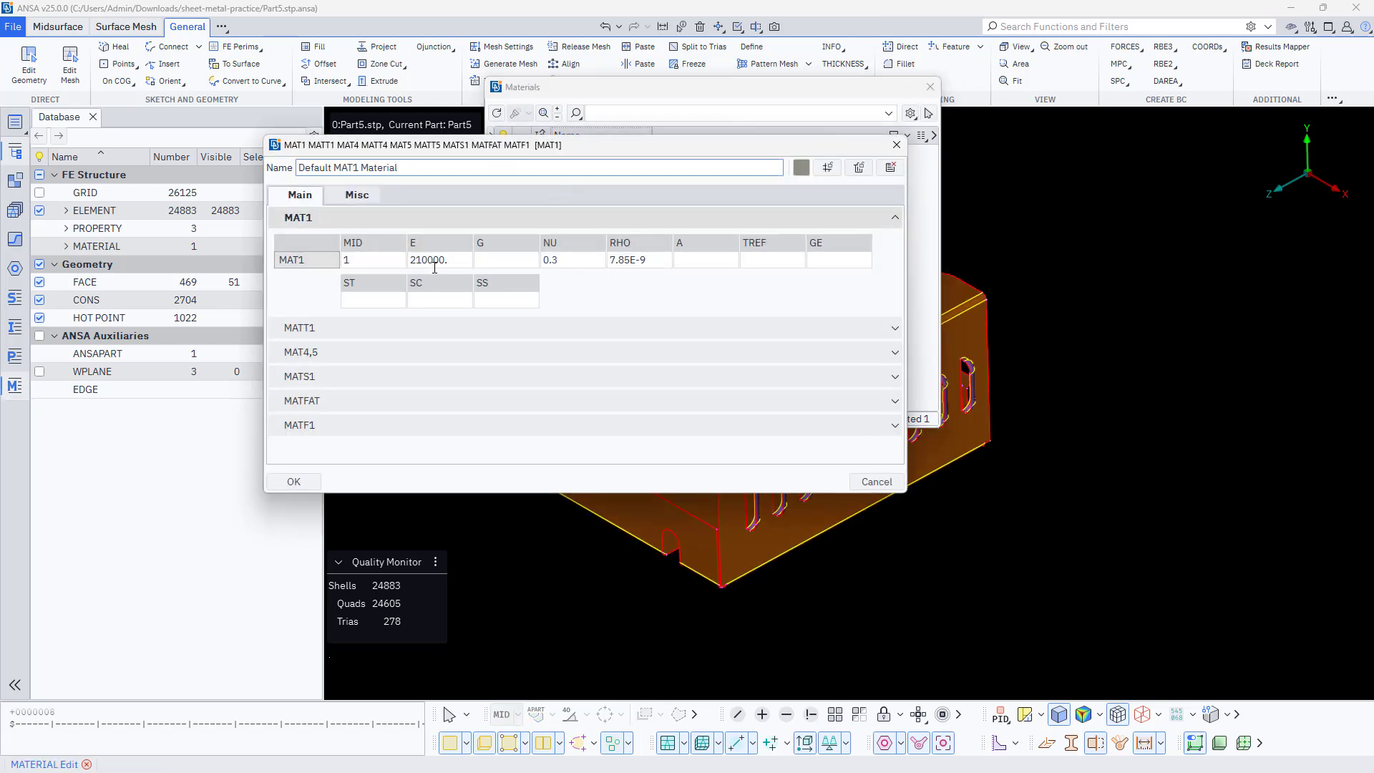
{"action": "left_click", "coordinate": [896, 146]}
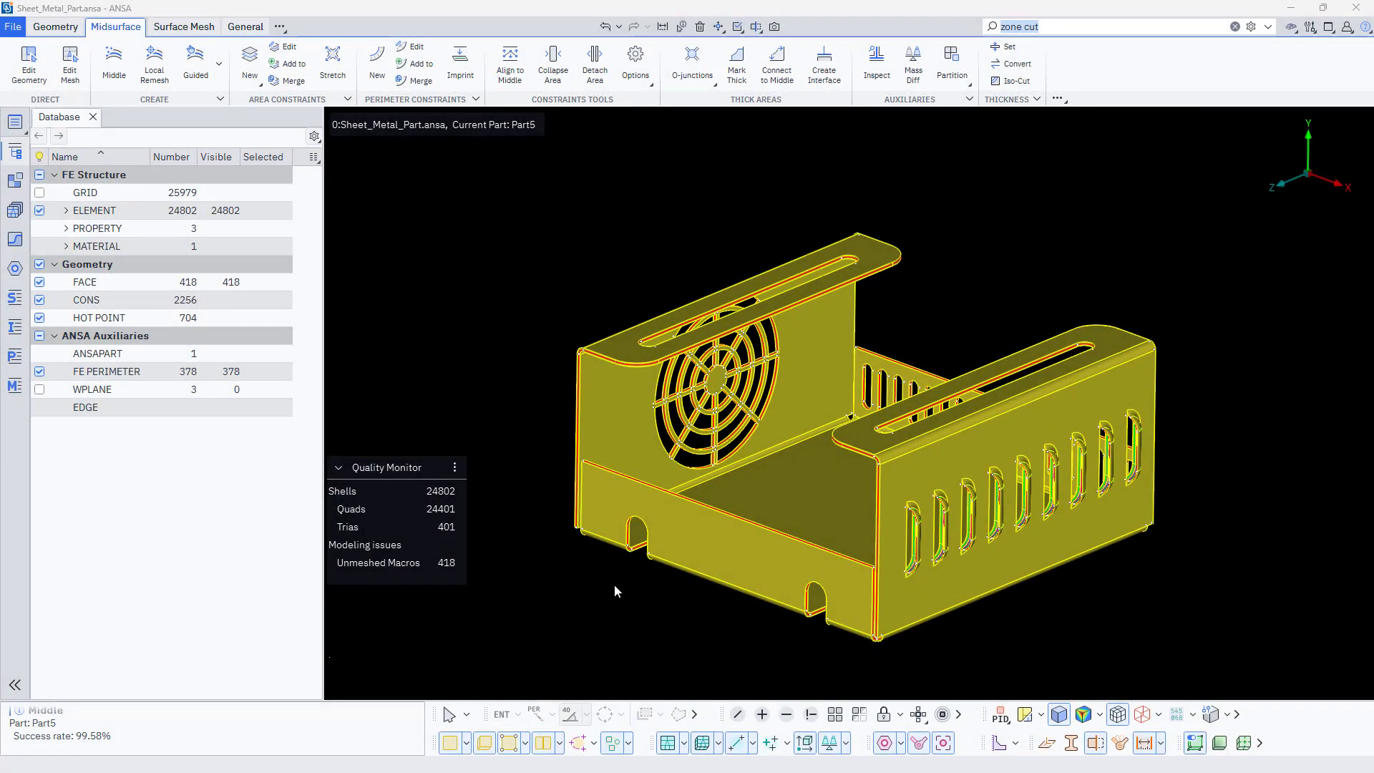
{"action": "left_click", "coordinate": [254, 27]}
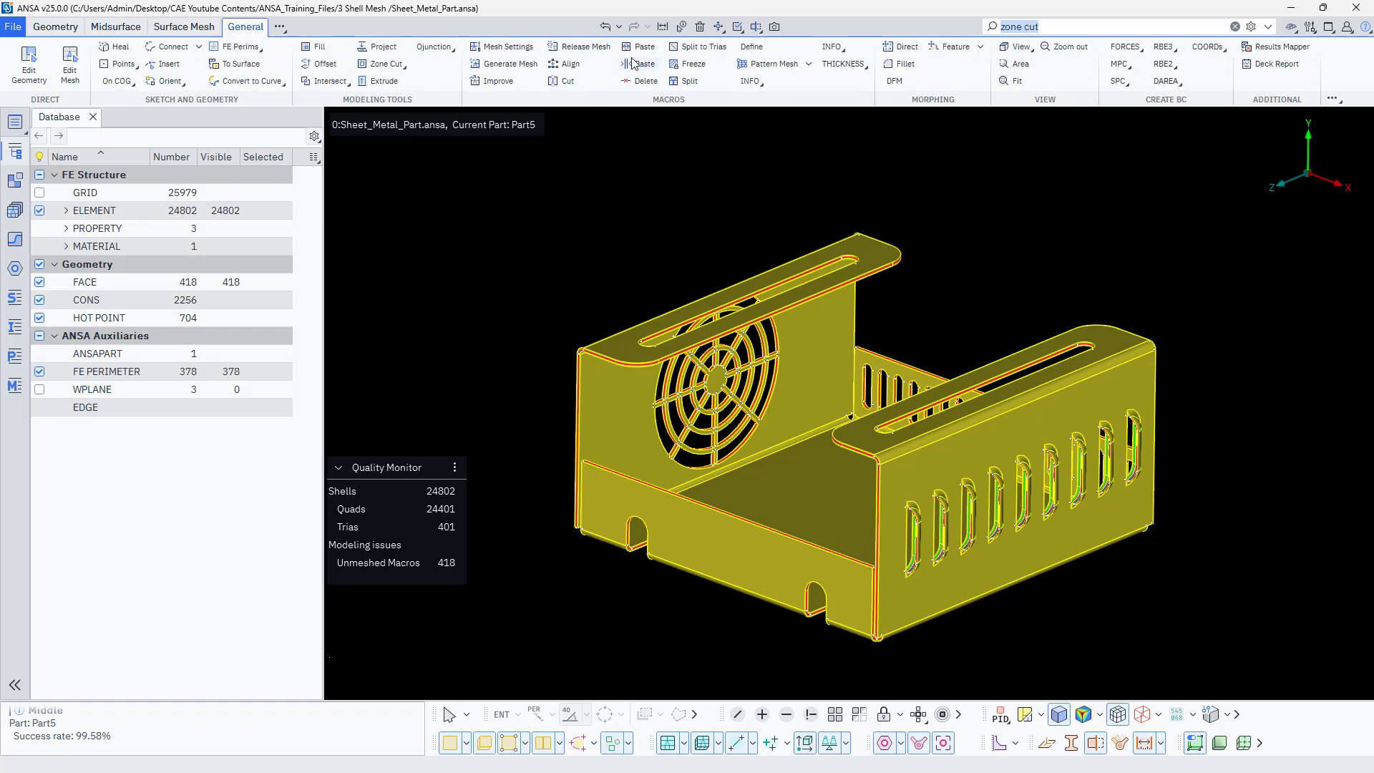
{"action": "left_click", "coordinate": [580, 47]}
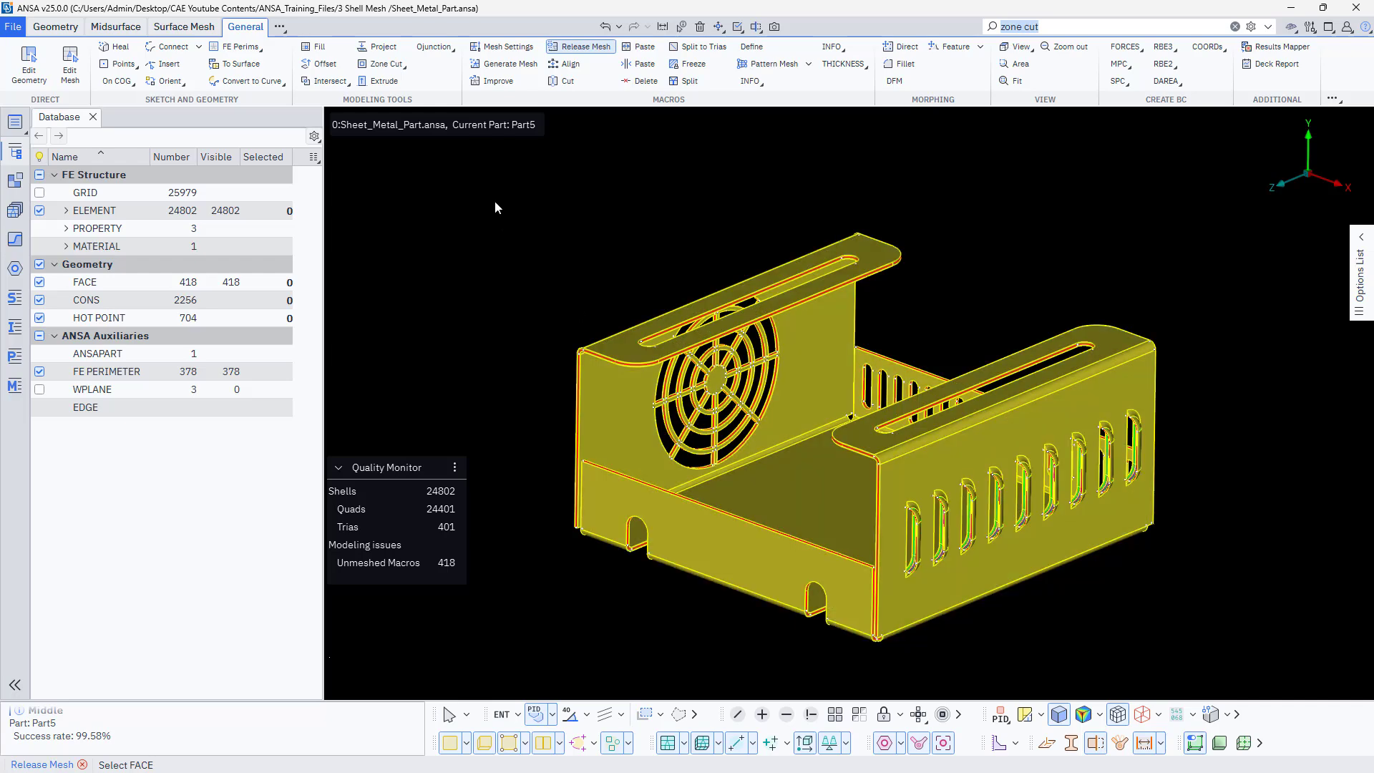
{"action": "left_click_drag", "start_coordinate": [1153, 532], "coordinate": [1268, 677]}
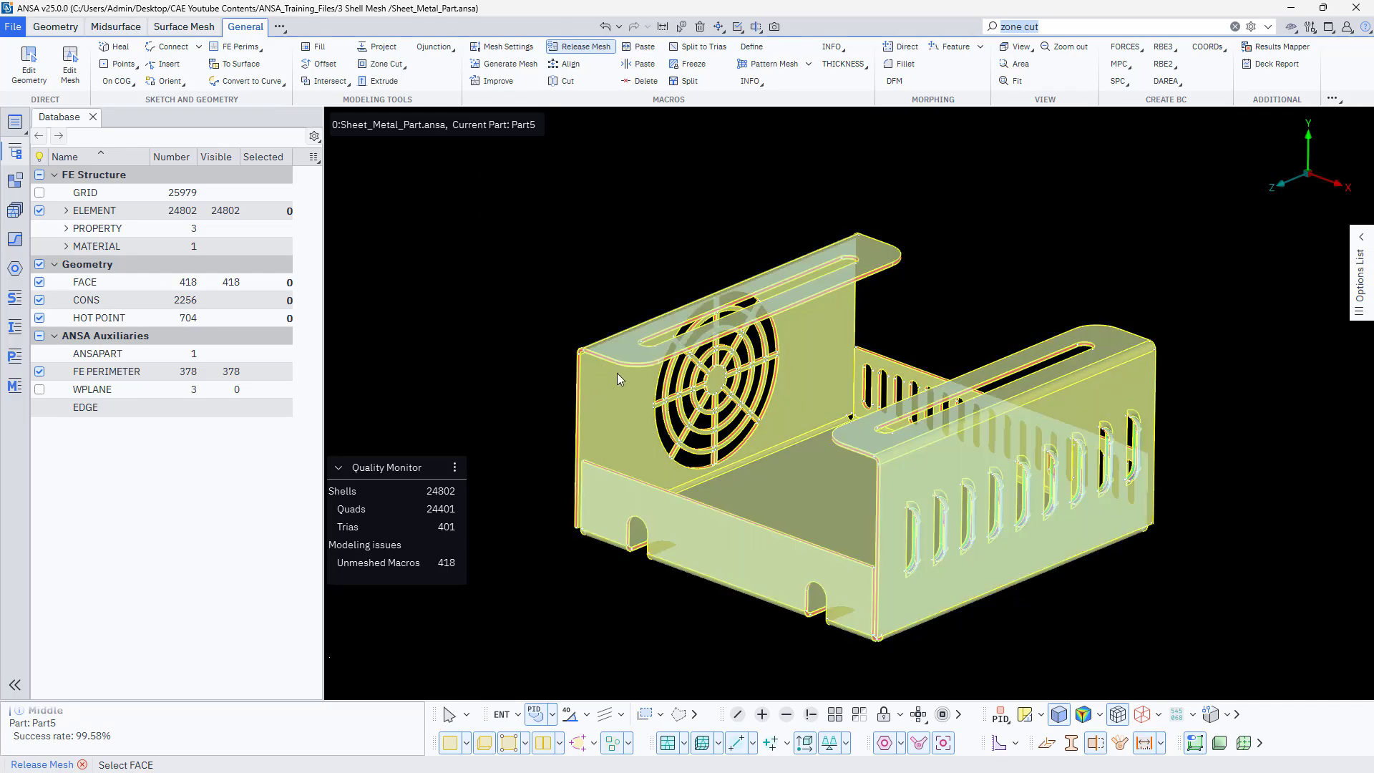
{"action": "scroll", "coordinate": [617, 373], "scroll_direction": "up", "scroll_amount": 3}
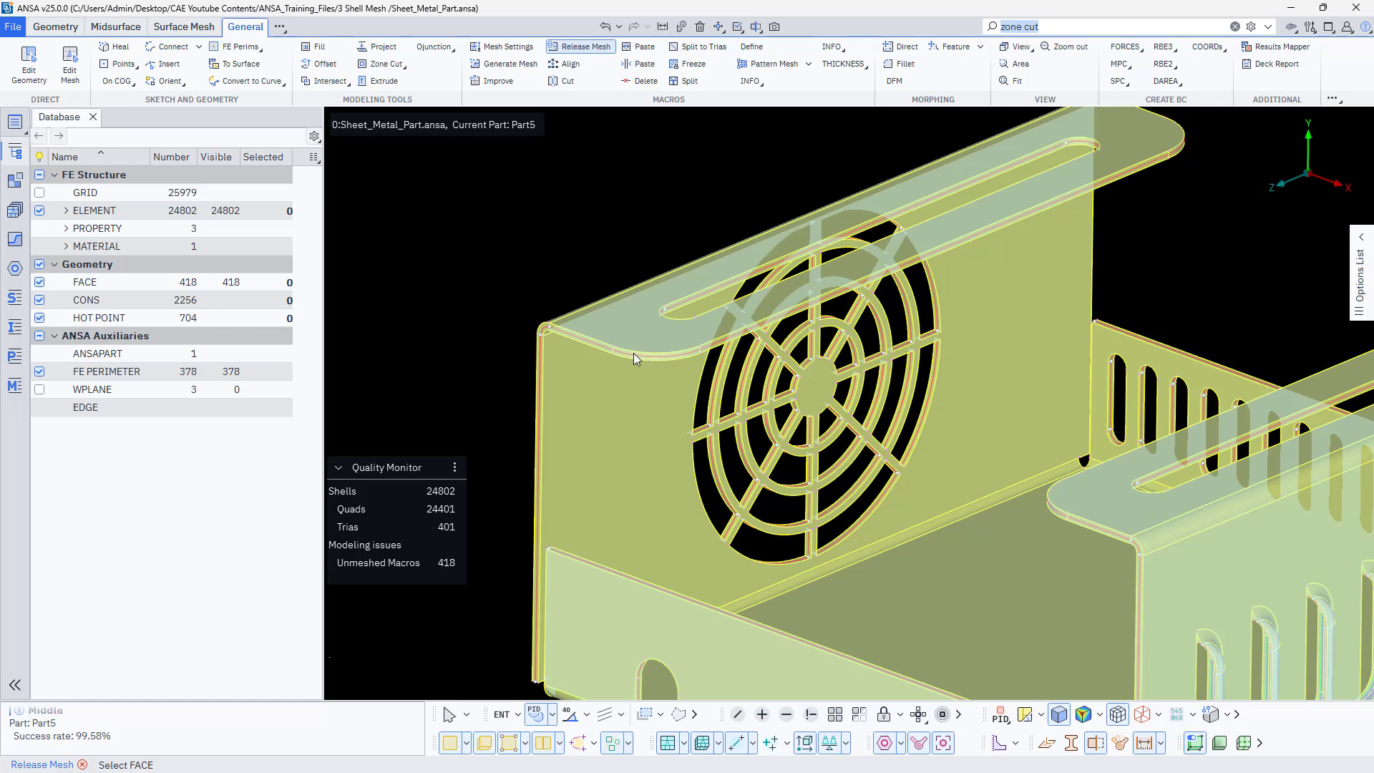
{"action": "key", "text": "Escape"}
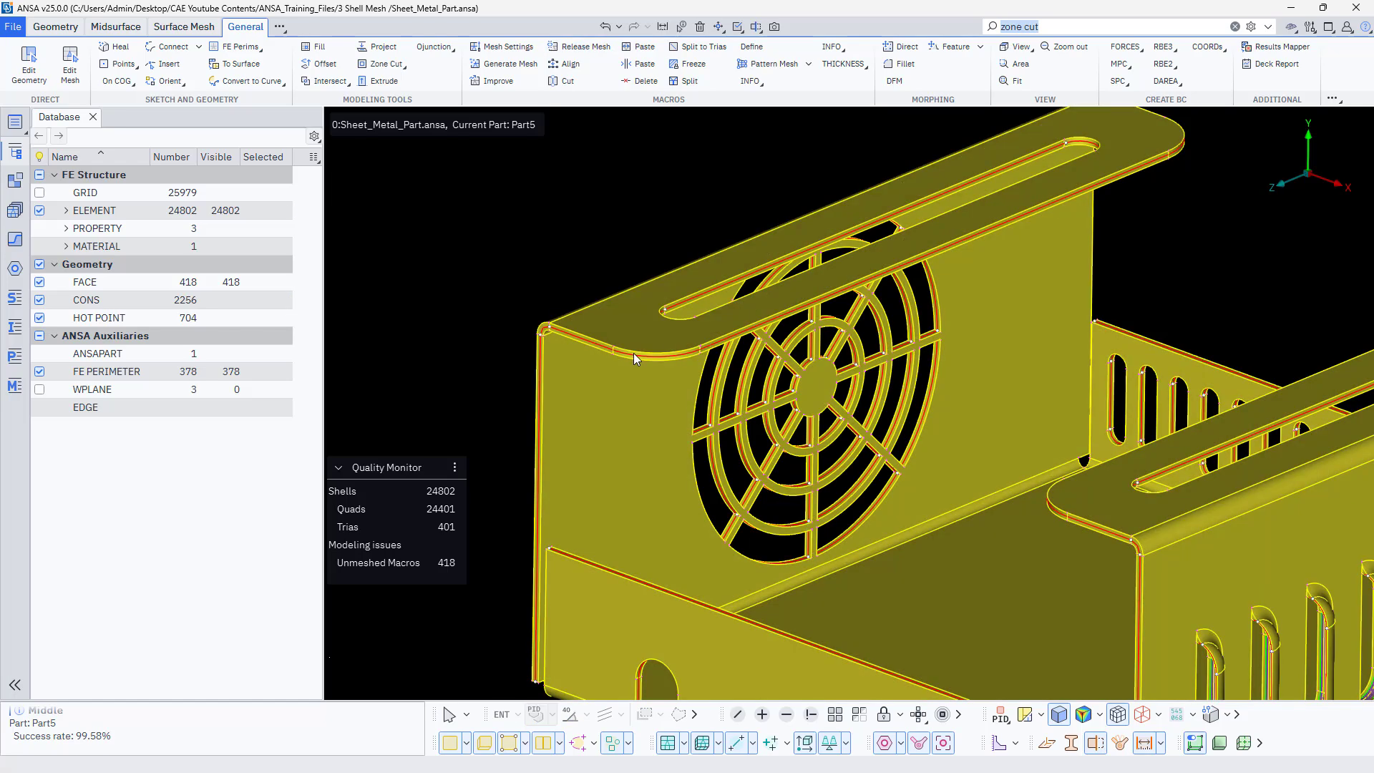
{"action": "key", "text": "f"}
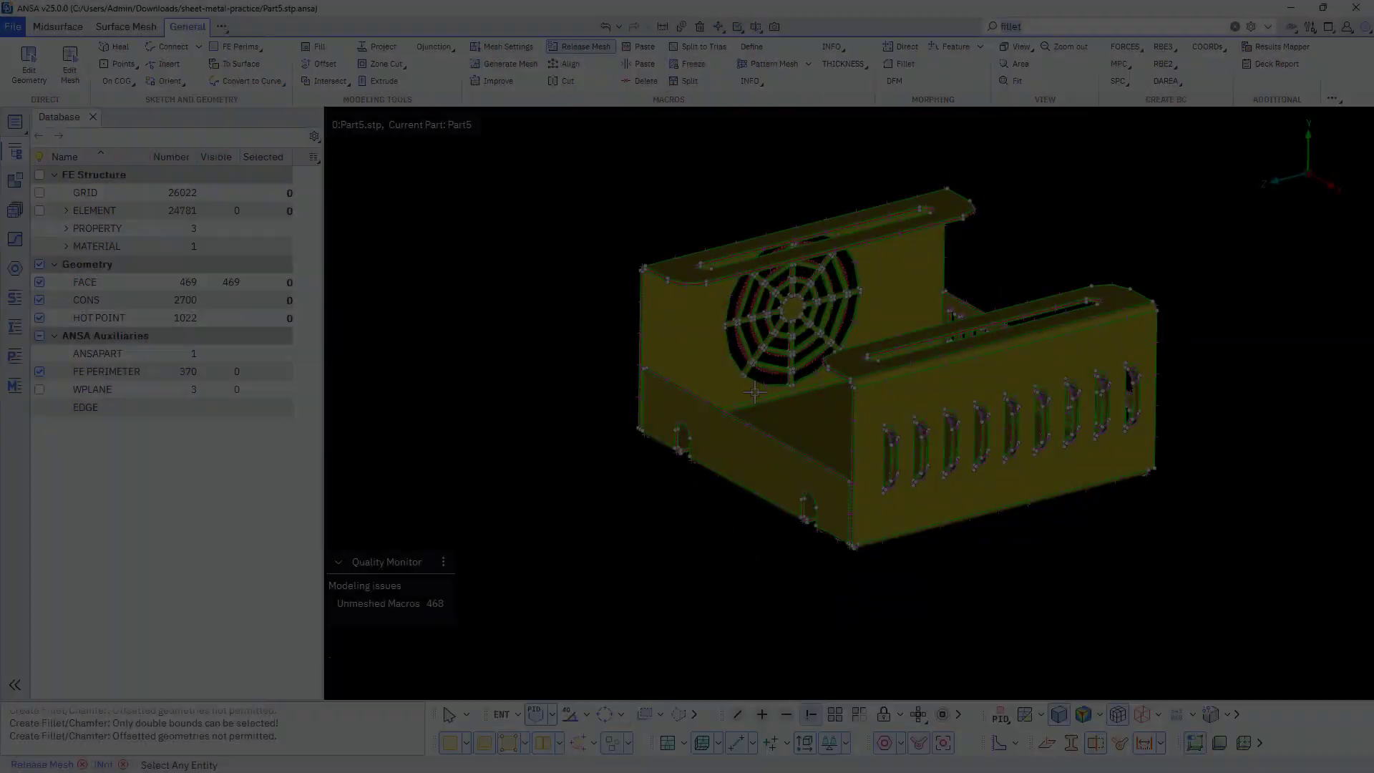
Hide the midsurface faces of the enclosure with the Not function, including the purple faces inside every side-wall louvre
{"action": "scroll", "coordinate": [755, 392], "scroll_direction": "up", "scroll_amount": 10}
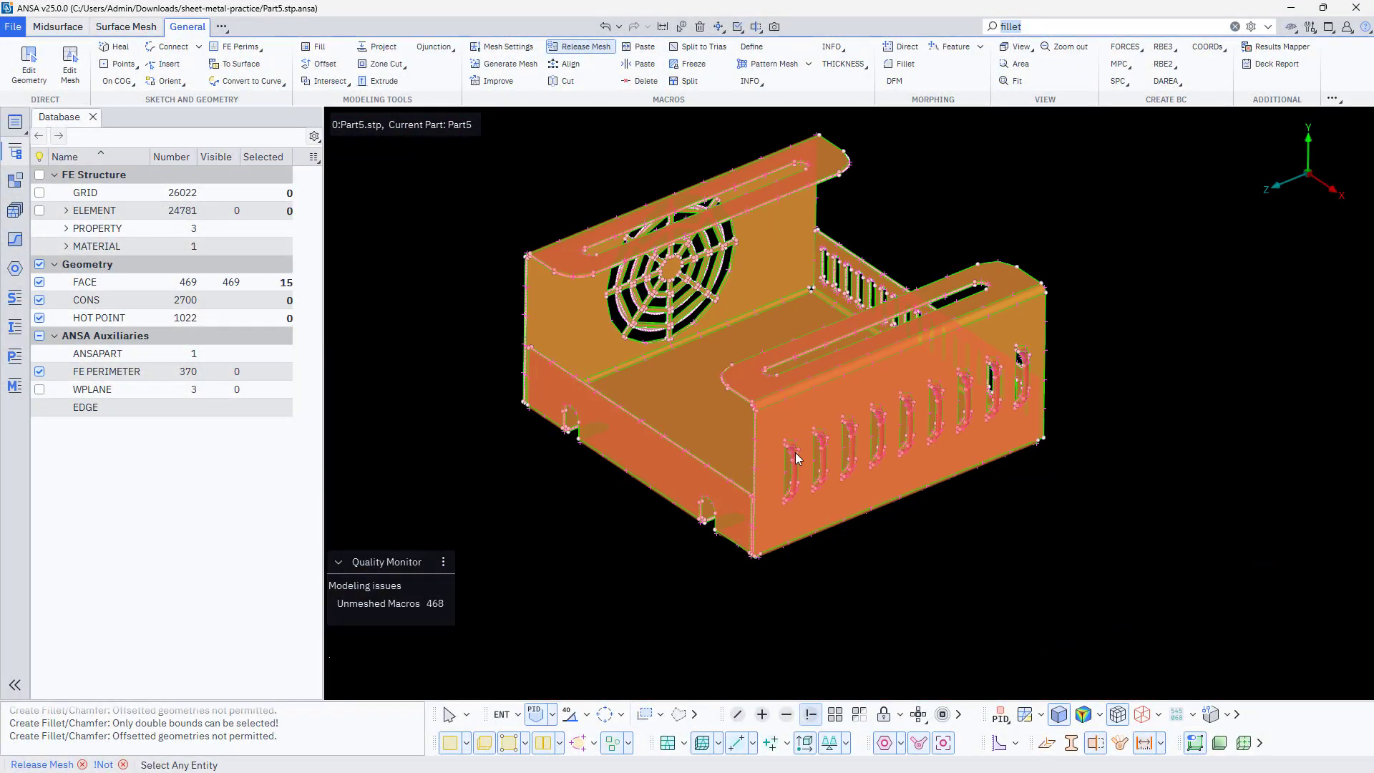
{"action": "scroll", "coordinate": [799, 449], "scroll_direction": "up", "scroll_amount": 14}
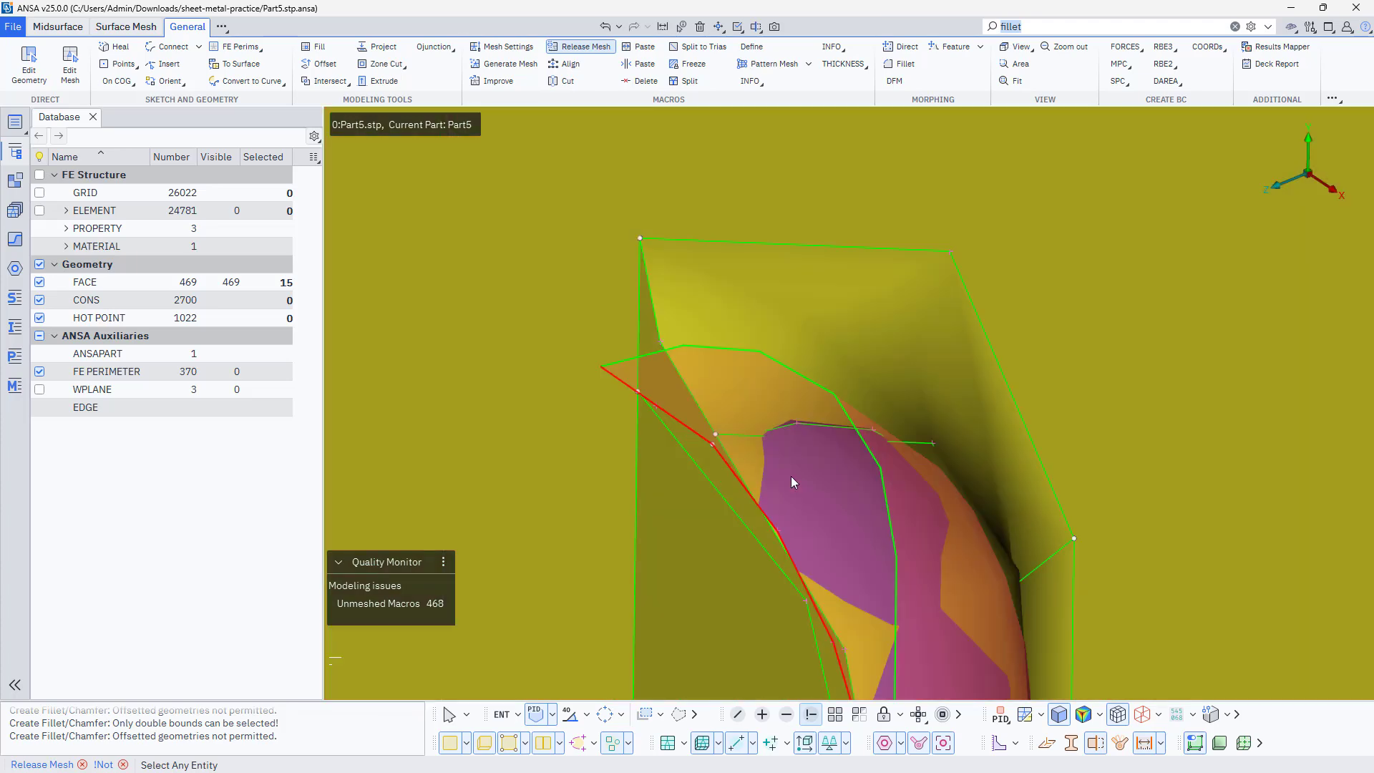
{"action": "left_click", "coordinate": [796, 477]}
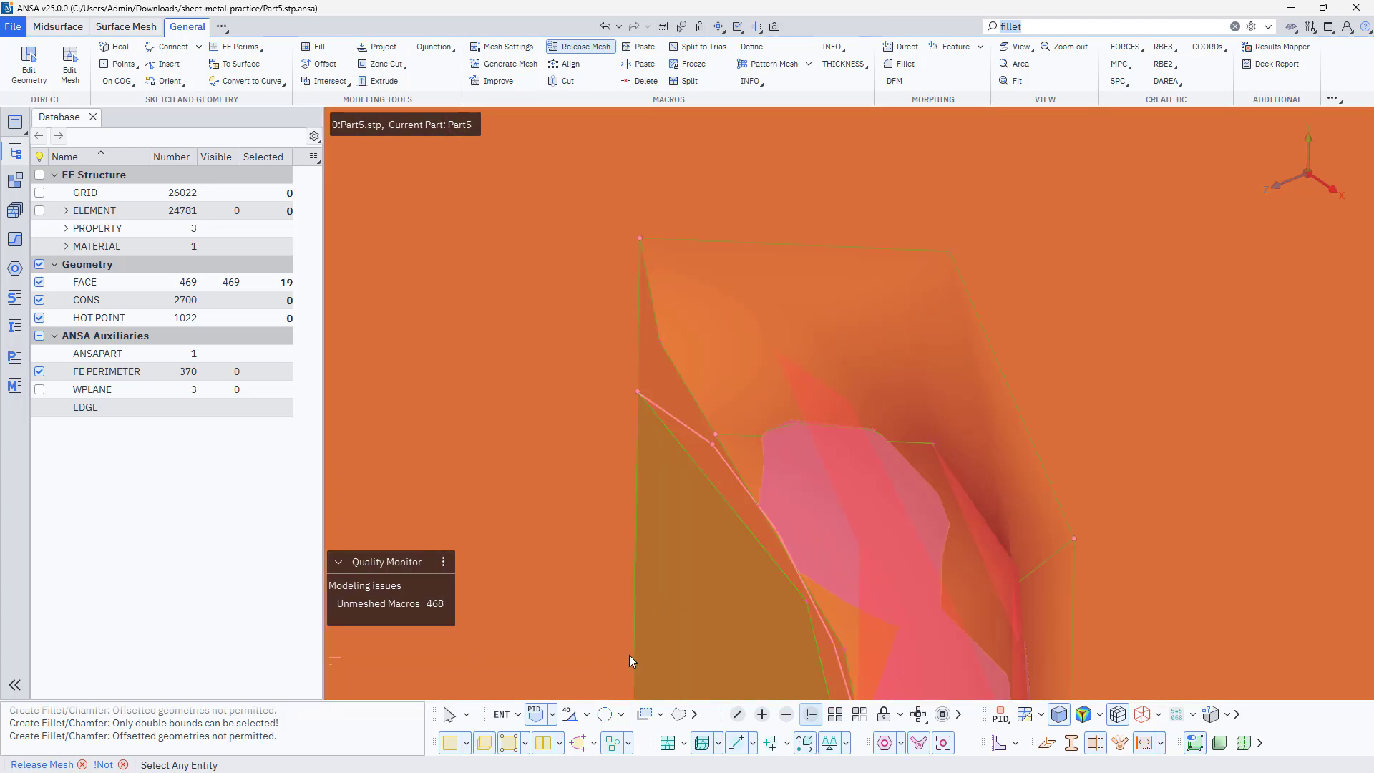
{"action": "scroll", "coordinate": [788, 550], "scroll_direction": "down", "scroll_amount": 8}
{"action": "scroll", "coordinate": [750, 381], "scroll_direction": "down", "scroll_amount": 5}
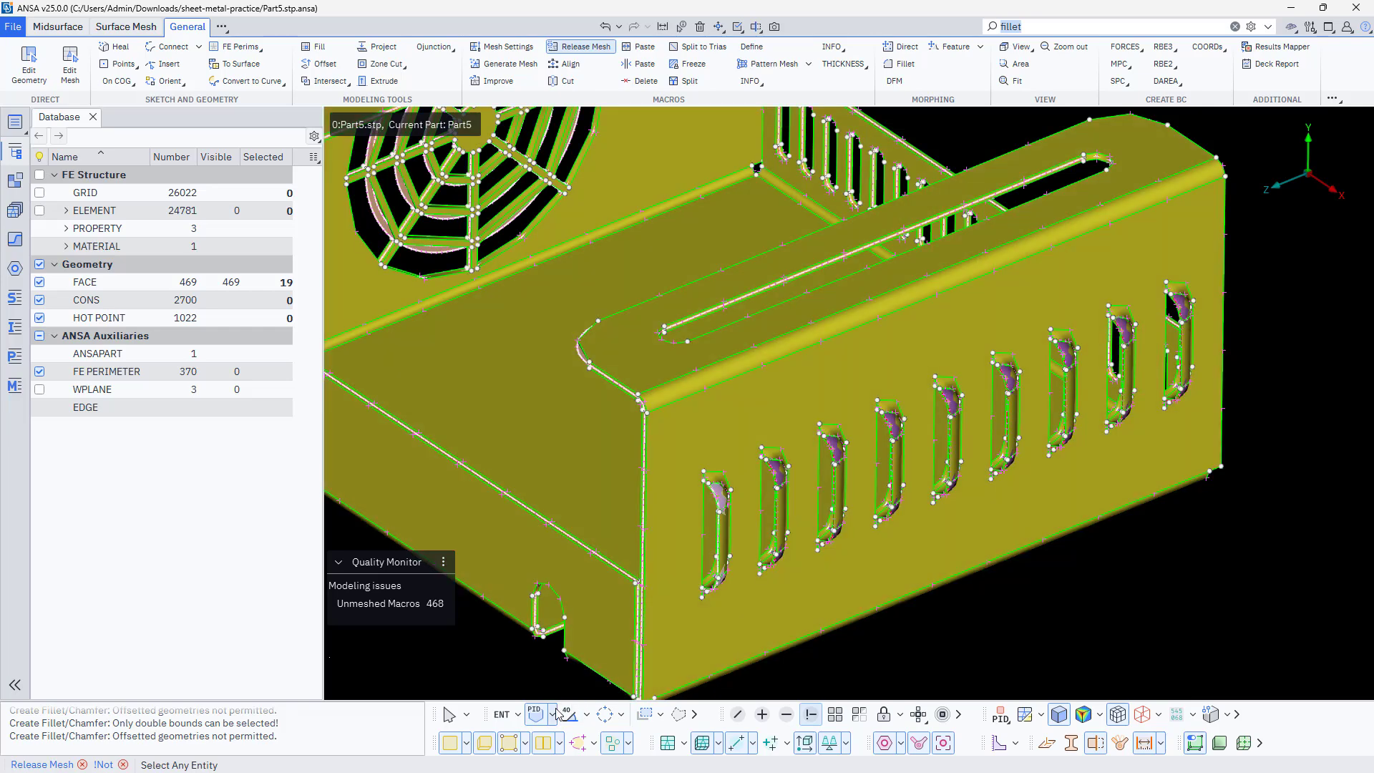
{"action": "scroll", "coordinate": [715, 464], "scroll_direction": "up", "scroll_amount": 9}
{"action": "left_click", "coordinate": [957, 477]}
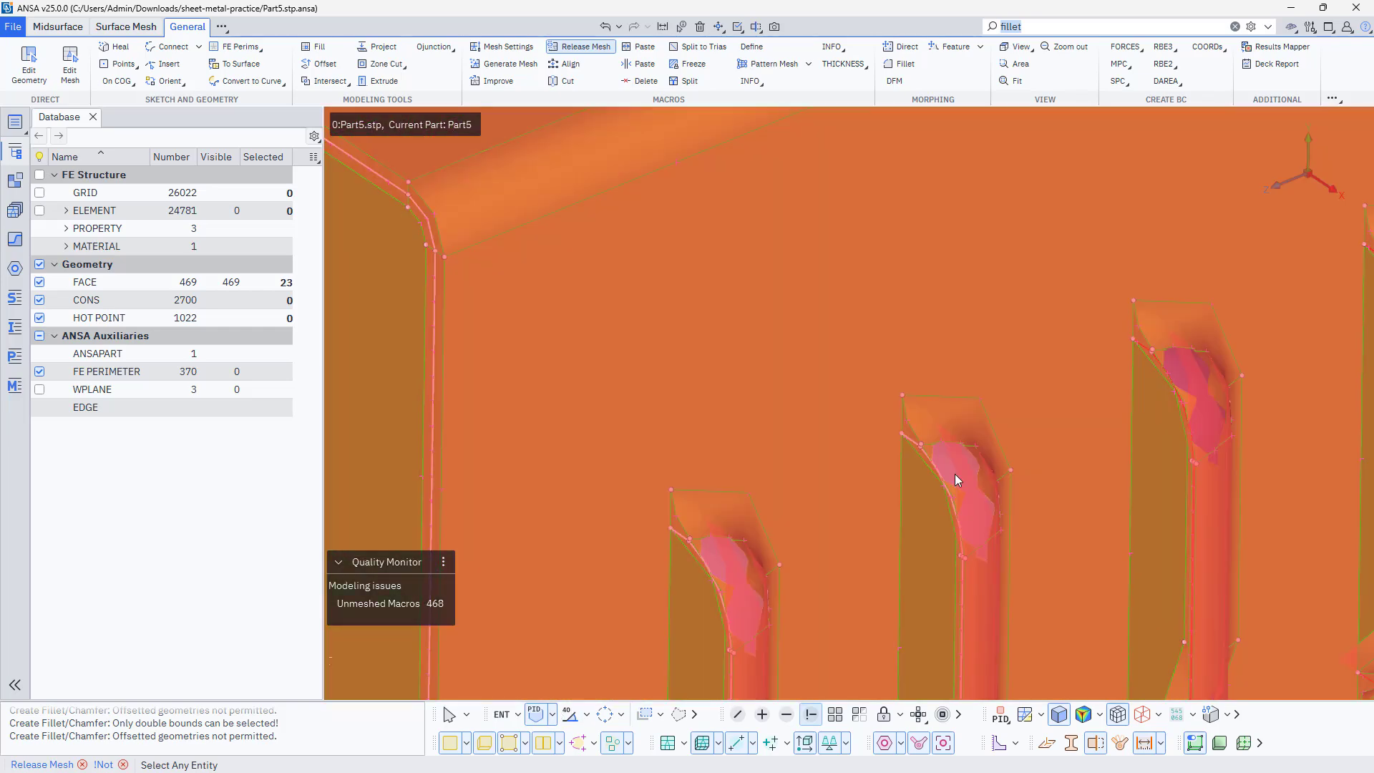
{"action": "scroll", "coordinate": [710, 488], "scroll_direction": "down", "scroll_amount": 9}
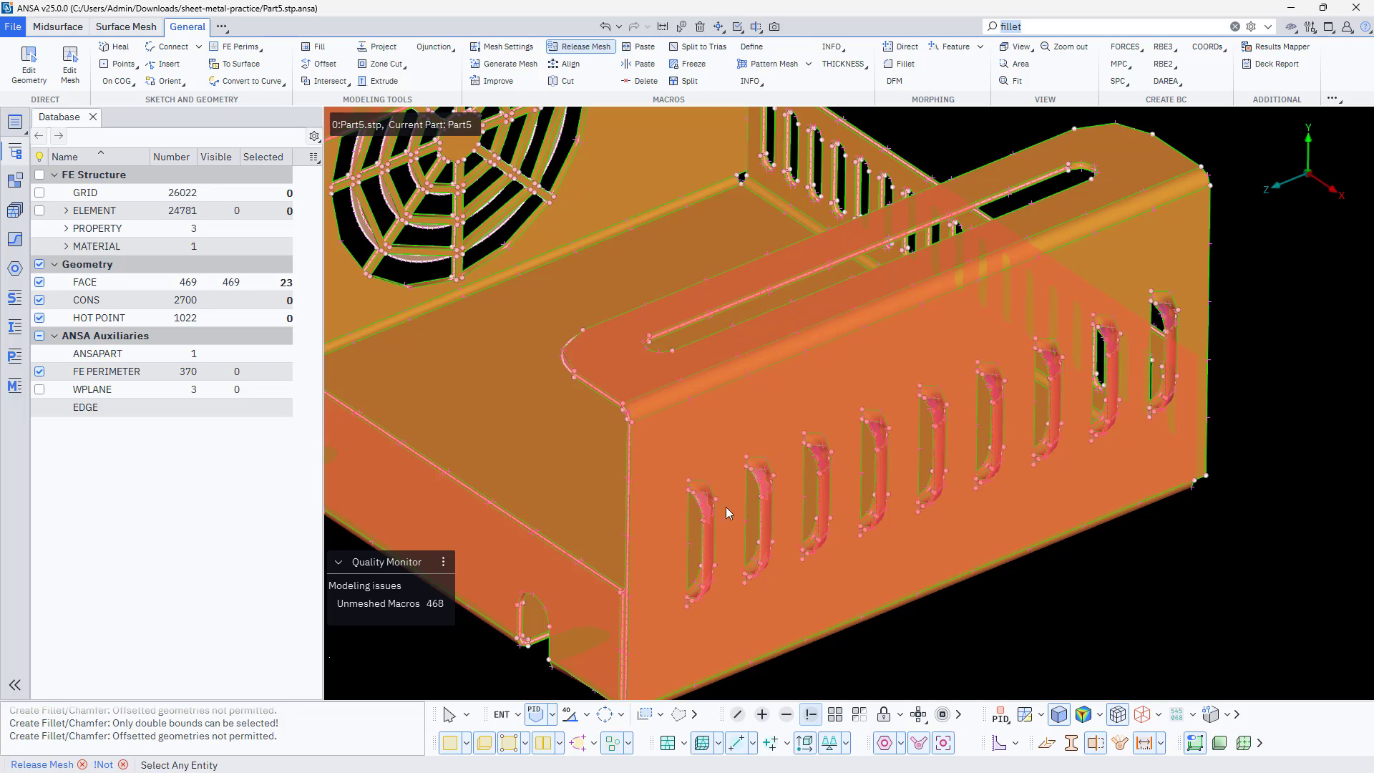
{"action": "scroll", "coordinate": [816, 465], "scroll_direction": "up", "scroll_amount": 9}
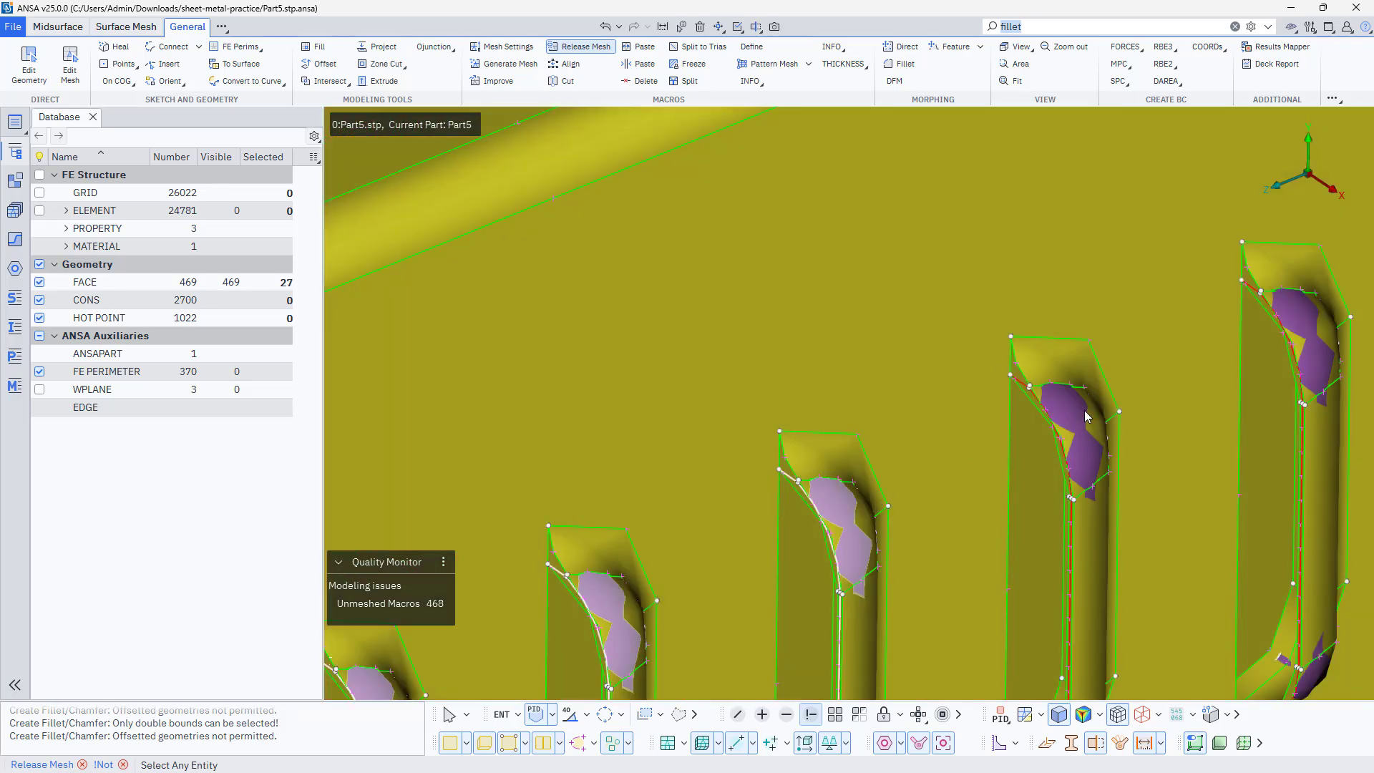
{"action": "left_click", "coordinate": [1072, 419]}
{"action": "left_click", "coordinate": [1073, 419]}
{"action": "middle_click_drag", "start_coordinate": [1098, 424], "coordinate": [656, 587], "text": "ctrl"}
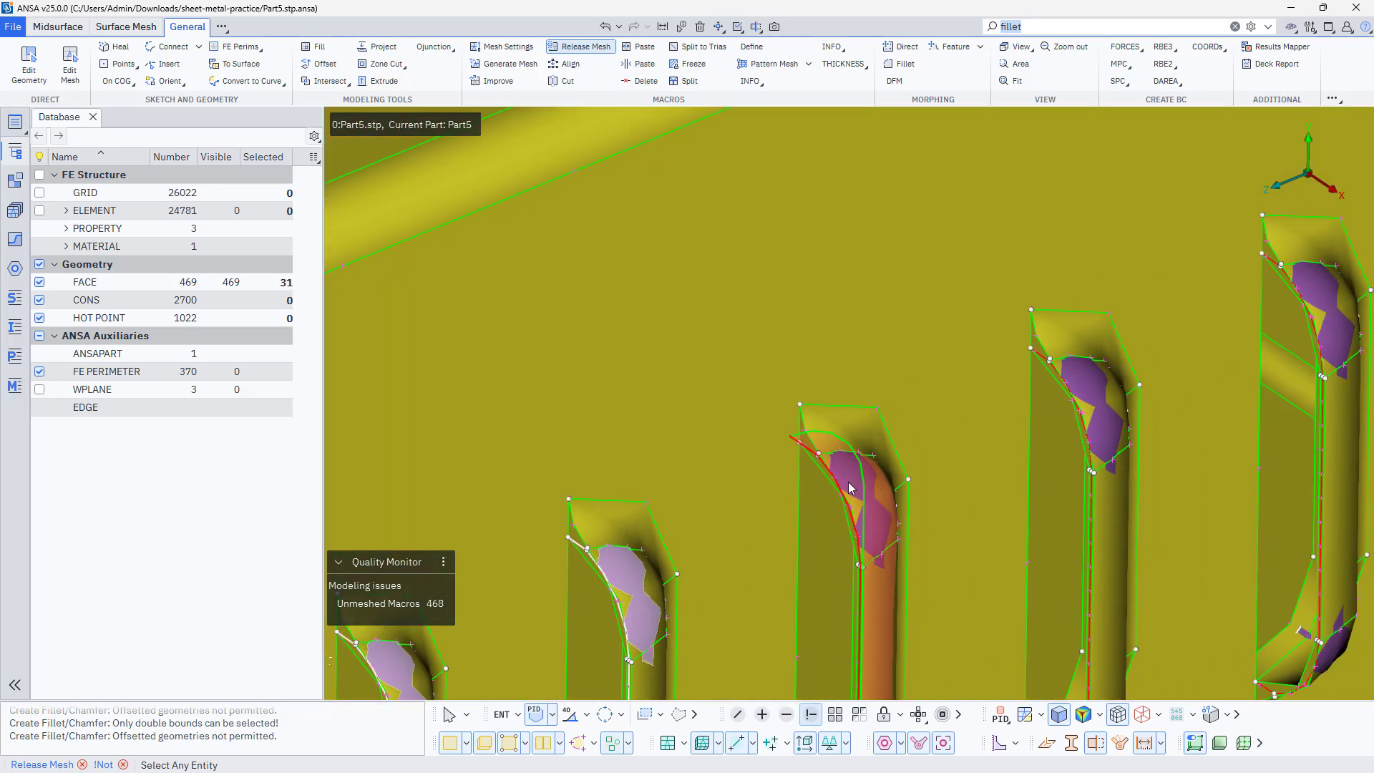
{"action": "left_click", "coordinate": [849, 483]}
{"action": "left_click", "coordinate": [1089, 392]}
{"action": "middle_click_drag", "start_coordinate": [1161, 369], "coordinate": [613, 577], "text": "ctrl"}
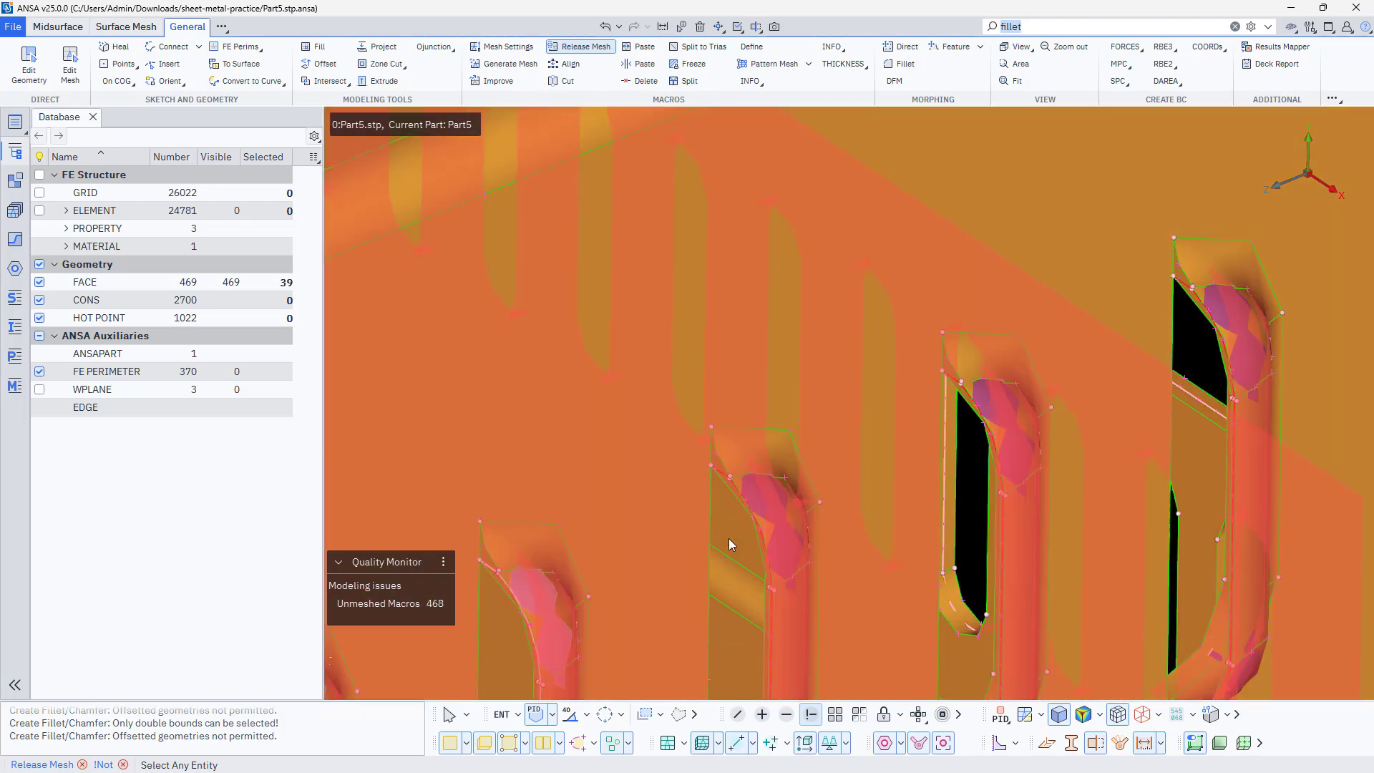
{"action": "left_click", "coordinate": [755, 502]}
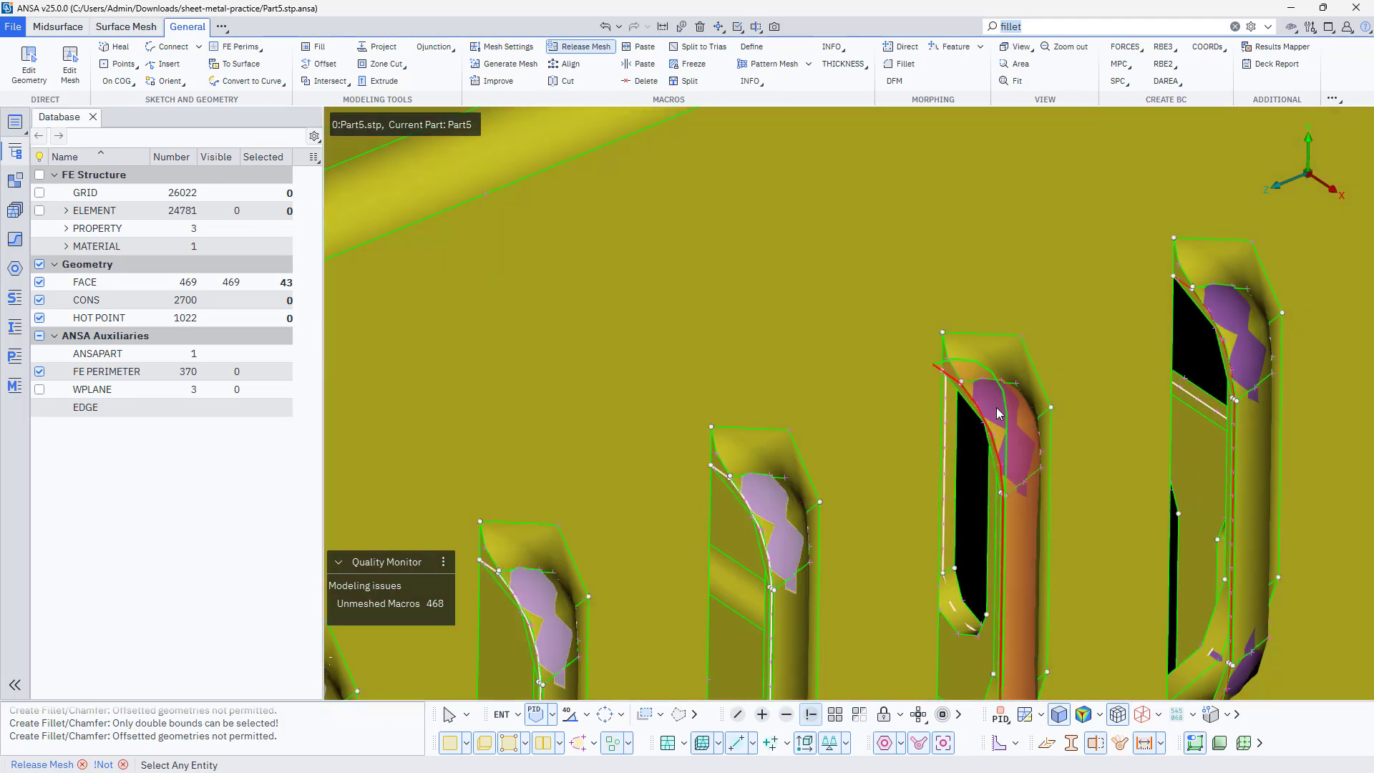
{"action": "left_click", "coordinate": [1230, 317]}
{"action": "middle_click", "coordinate": [1226, 322]}
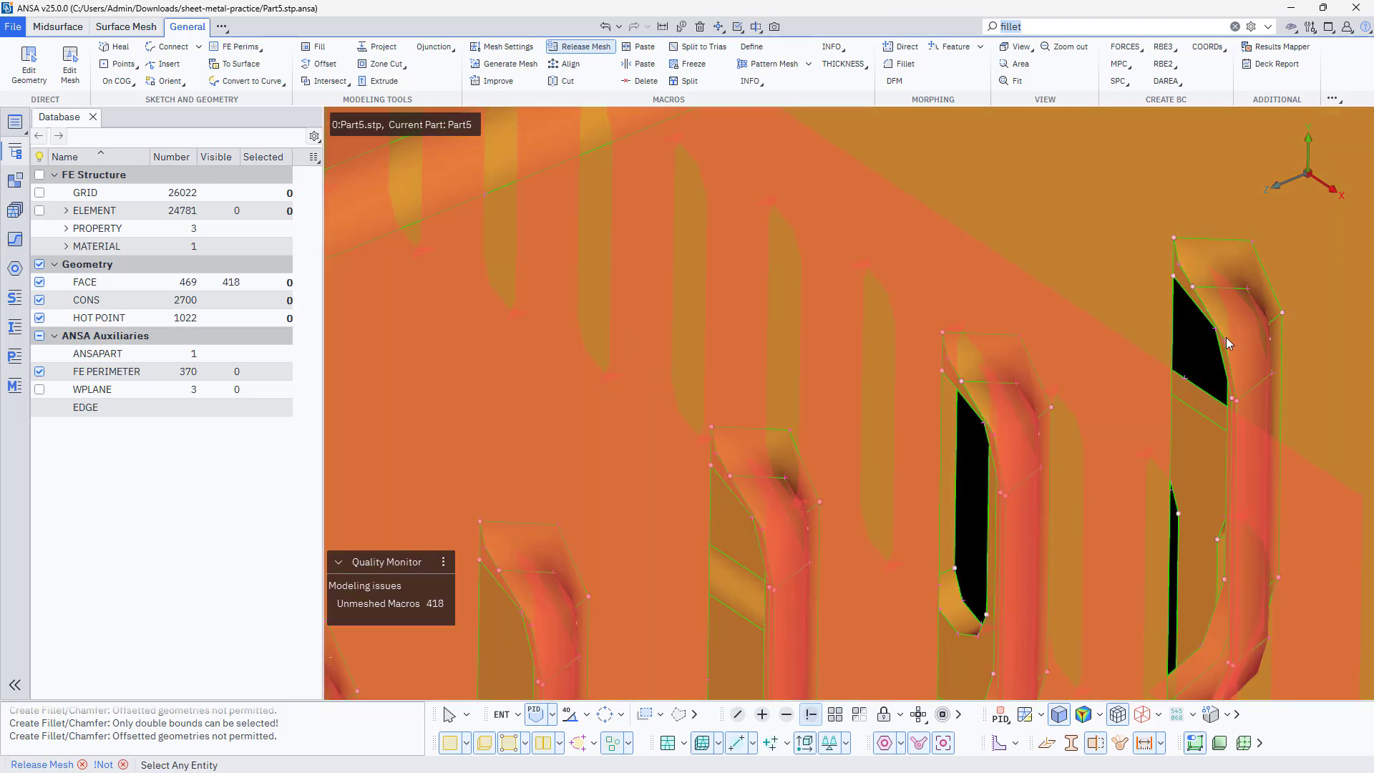
Invert the visibility to display only the midsurface faces
{"action": "scroll", "coordinate": [1222, 353], "scroll_direction": "down", "scroll_amount": 5}
{"action": "middle_click", "coordinate": [1290, 570]}
{"action": "scroll", "coordinate": [1231, 557], "scroll_direction": "down", "scroll_amount": 5}
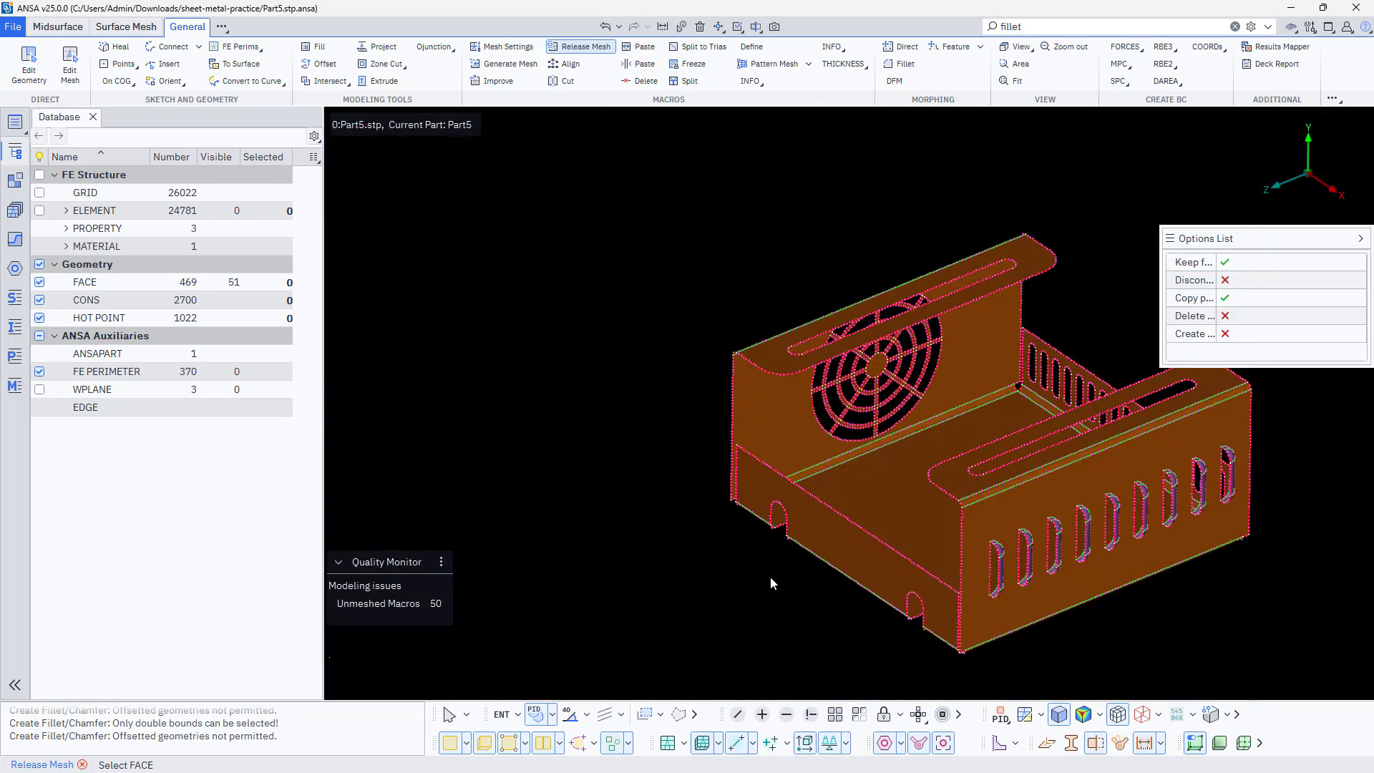
{"action": "middle_click_drag", "start_coordinate": [768, 575], "coordinate": [615, 582], "text": "ctrl"}
Delete all displayed midsurface faces and bring the remaining solid geometry back into display
{"action": "left_click", "coordinate": [700, 27]}
{"action": "scroll", "coordinate": [608, 344], "scroll_direction": "down", "scroll_amount": 3}
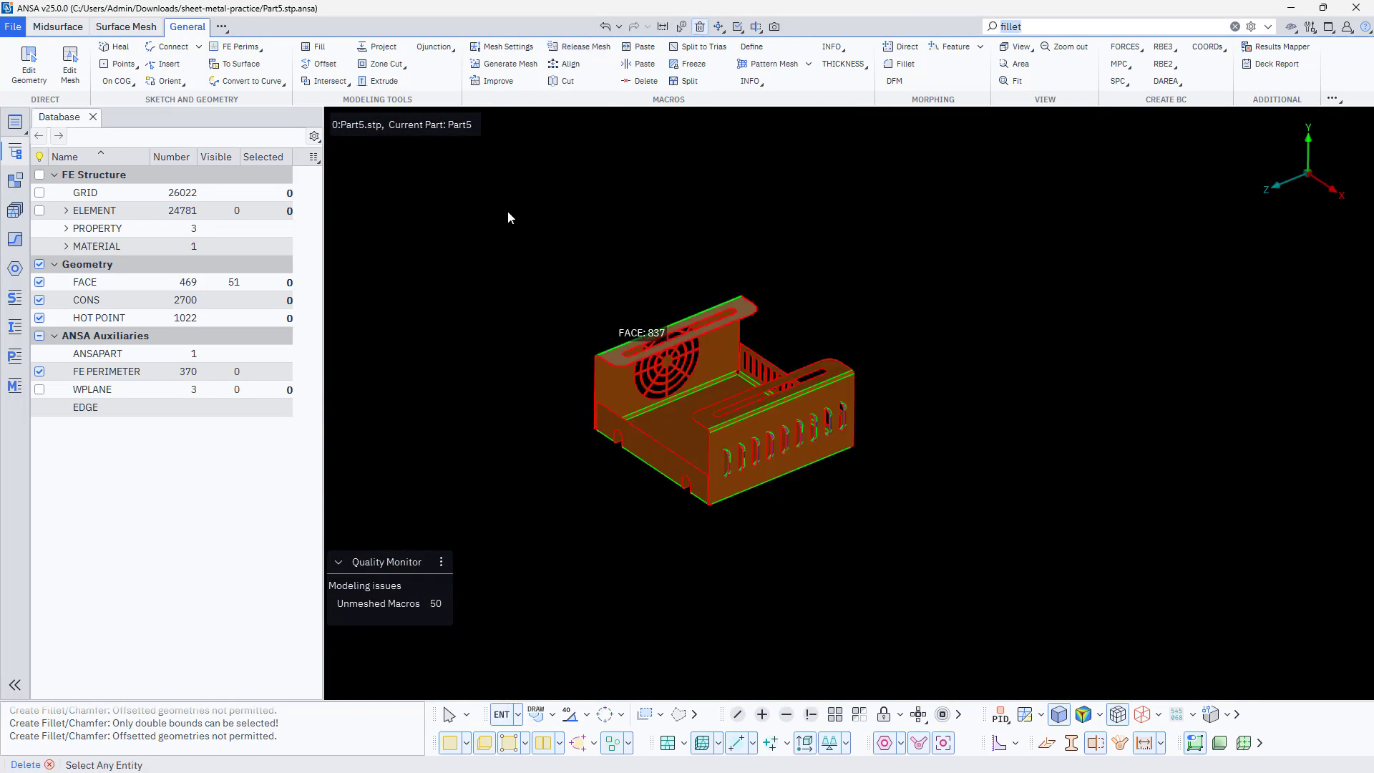
{"action": "left_click_drag", "start_coordinate": [508, 211], "coordinate": [939, 529]}
{"action": "middle_click", "coordinate": [747, 585]}
{"action": "left_click", "coordinate": [646, 625]}
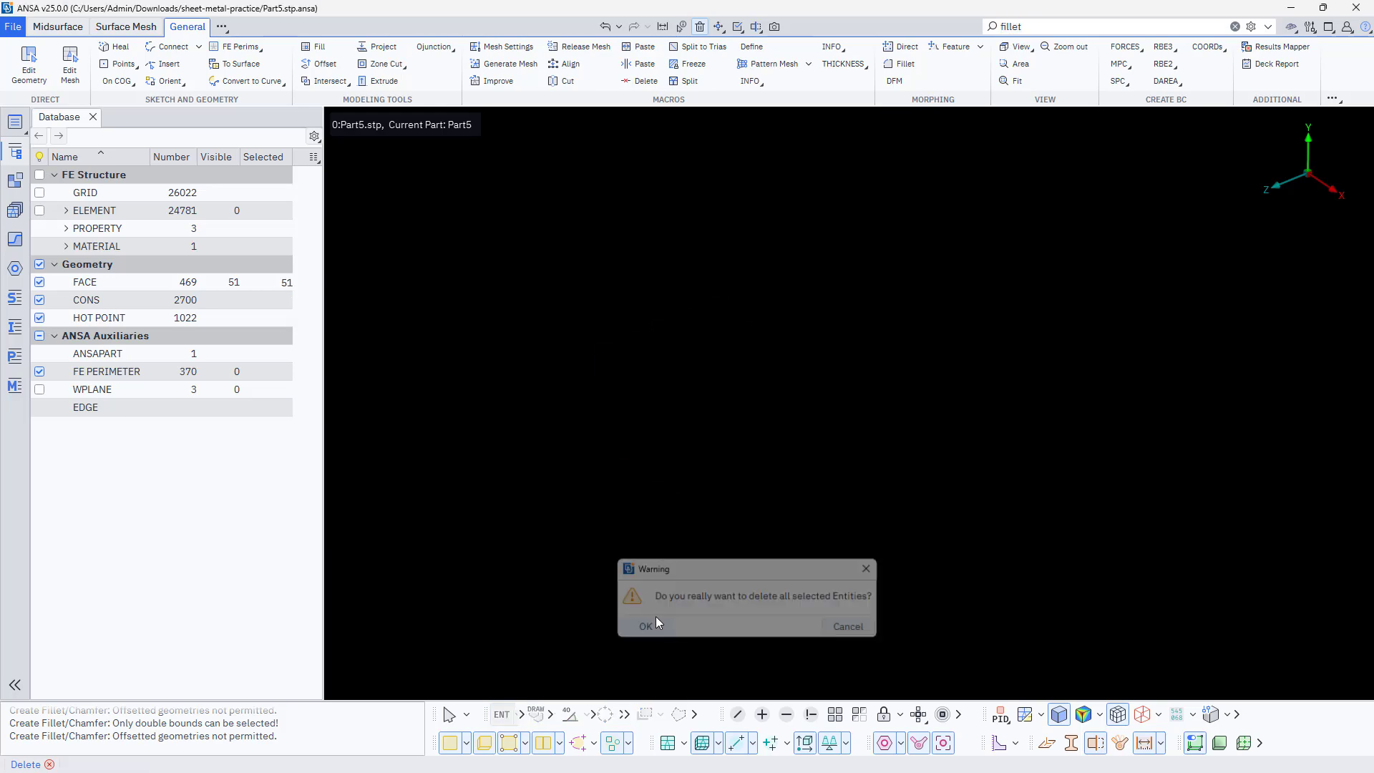
{"action": "left_click", "coordinate": [835, 715]}
{"action": "scroll", "coordinate": [701, 375], "scroll_direction": "up", "scroll_amount": 5}
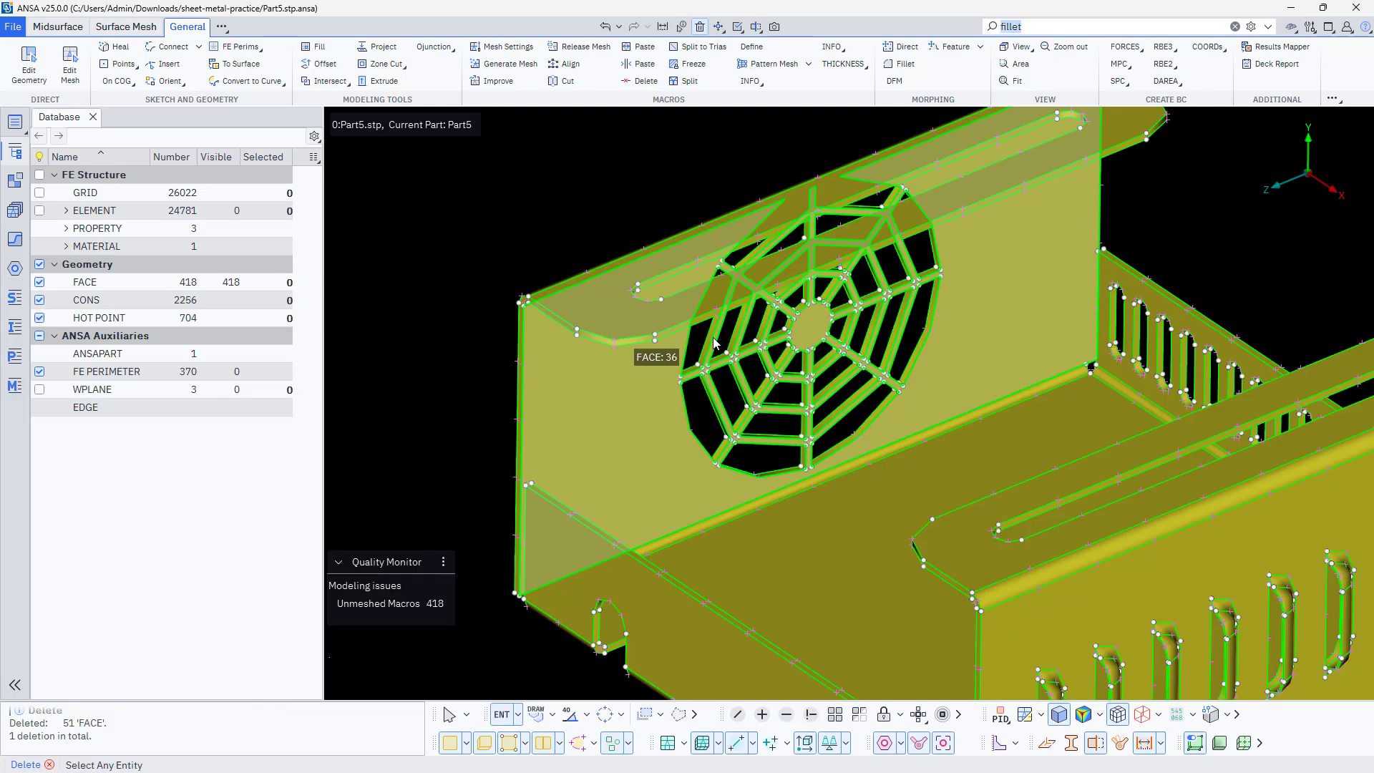
{"action": "scroll", "coordinate": [702, 375], "scroll_direction": "down", "scroll_amount": 1}
{"action": "scroll", "coordinate": [701, 375], "scroll_direction": "down", "scroll_amount": 4}
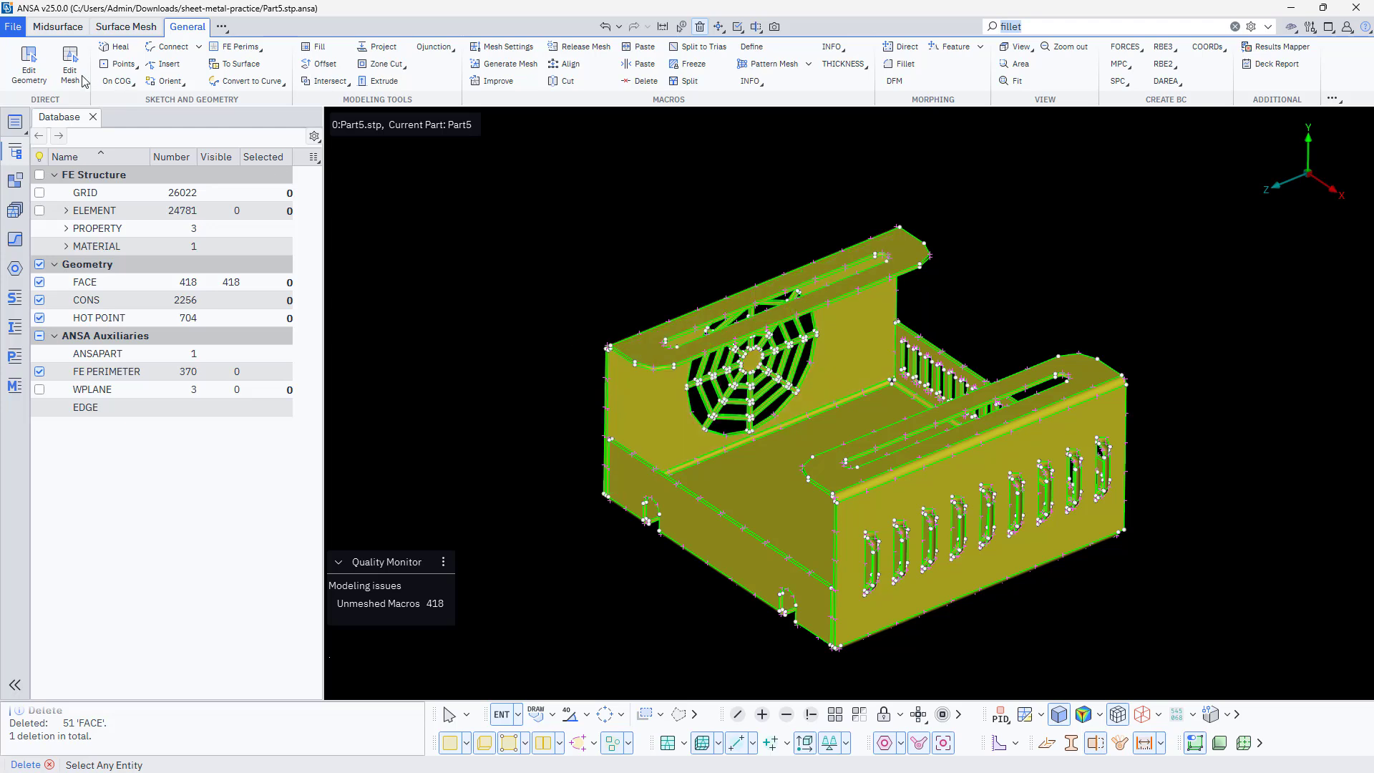
End the Delete function and add the Geometry toolset to the ribbon
{"action": "left_click", "coordinate": [645, 407]}
{"action": "left_click", "coordinate": [221, 27]}
{"action": "mouse_move", "coordinate": [283, 47]}
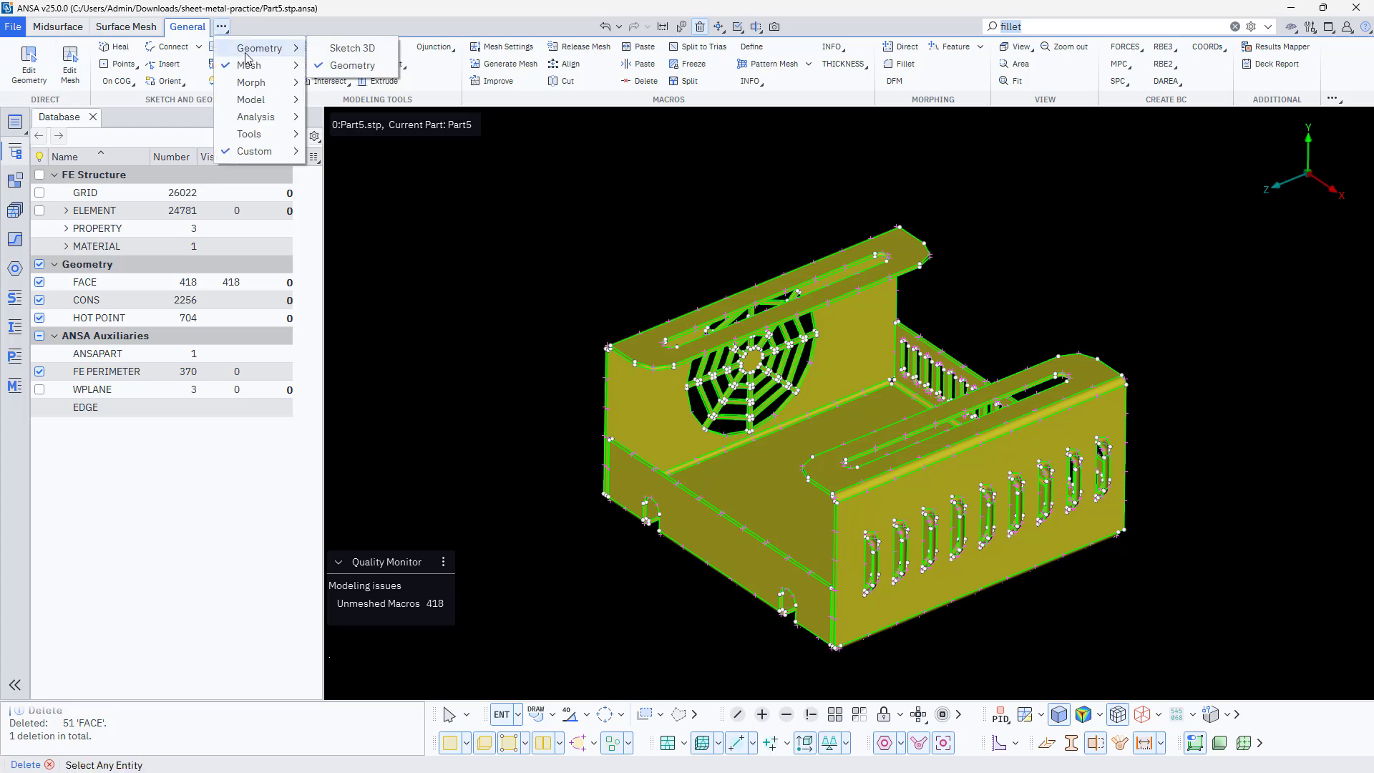
{"action": "left_click", "coordinate": [338, 71]}
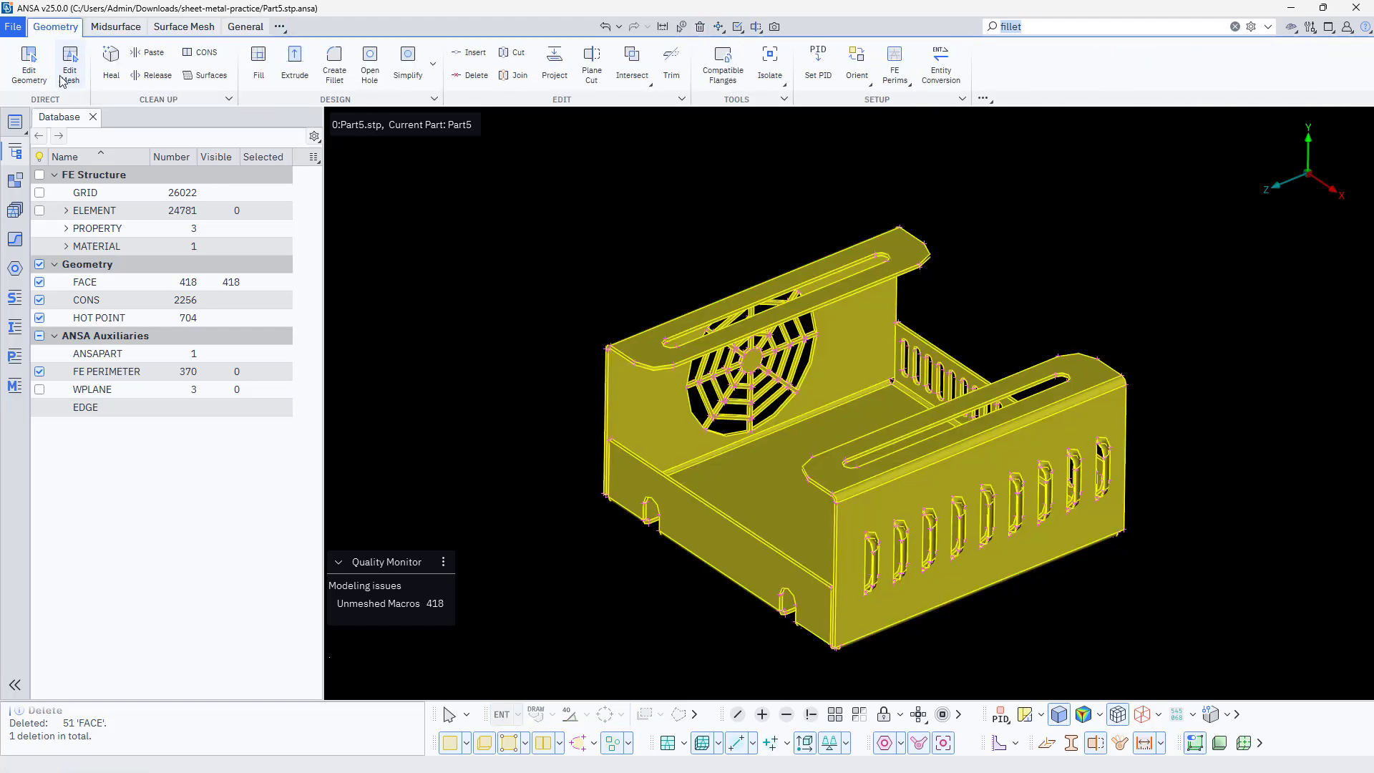
Set all faces of the enclosure to fine display resolution with Edit Geometry
{"action": "scroll", "coordinate": [641, 349], "scroll_direction": "up", "scroll_amount": 5}
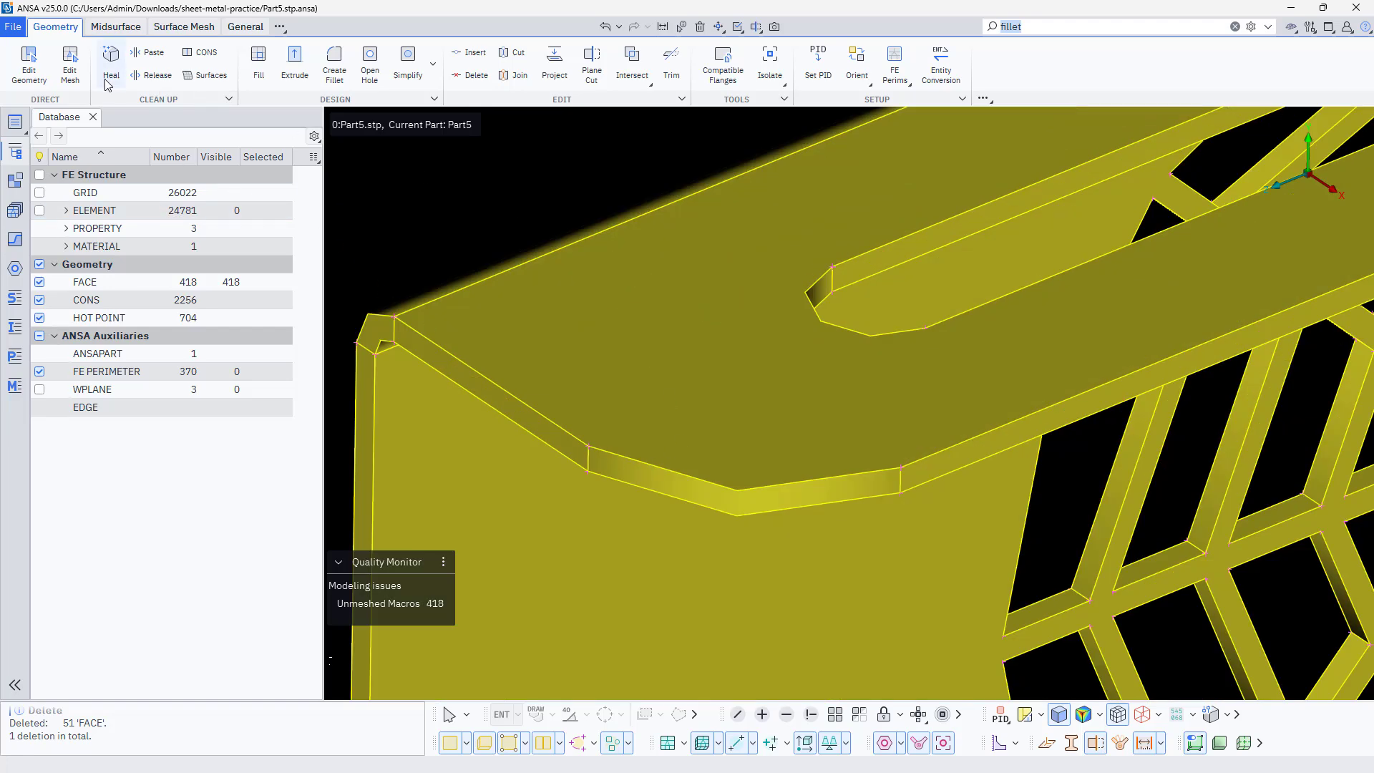
{"action": "scroll", "coordinate": [726, 287], "scroll_direction": "down", "scroll_amount": 6}
{"action": "left_click", "coordinate": [29, 70]}
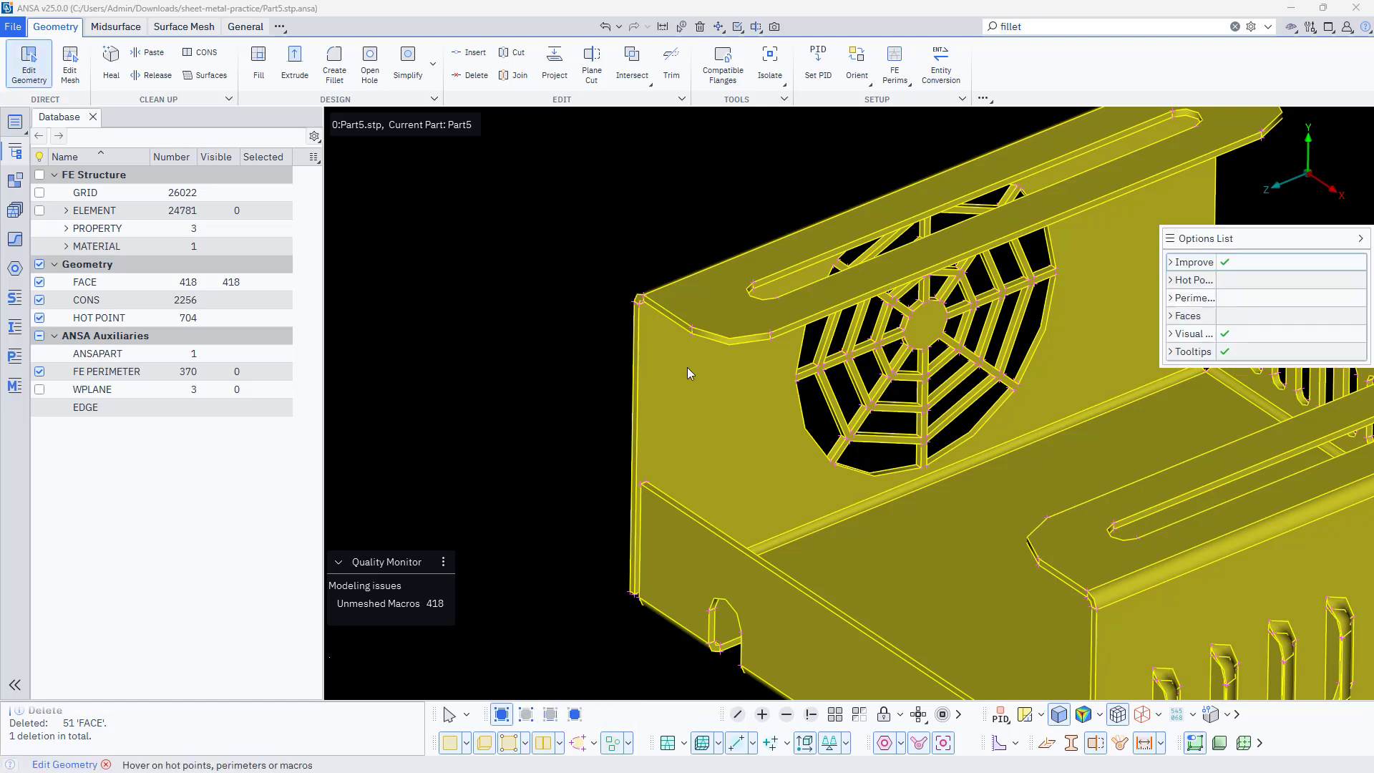
{"action": "right_click", "coordinate": [697, 306]}
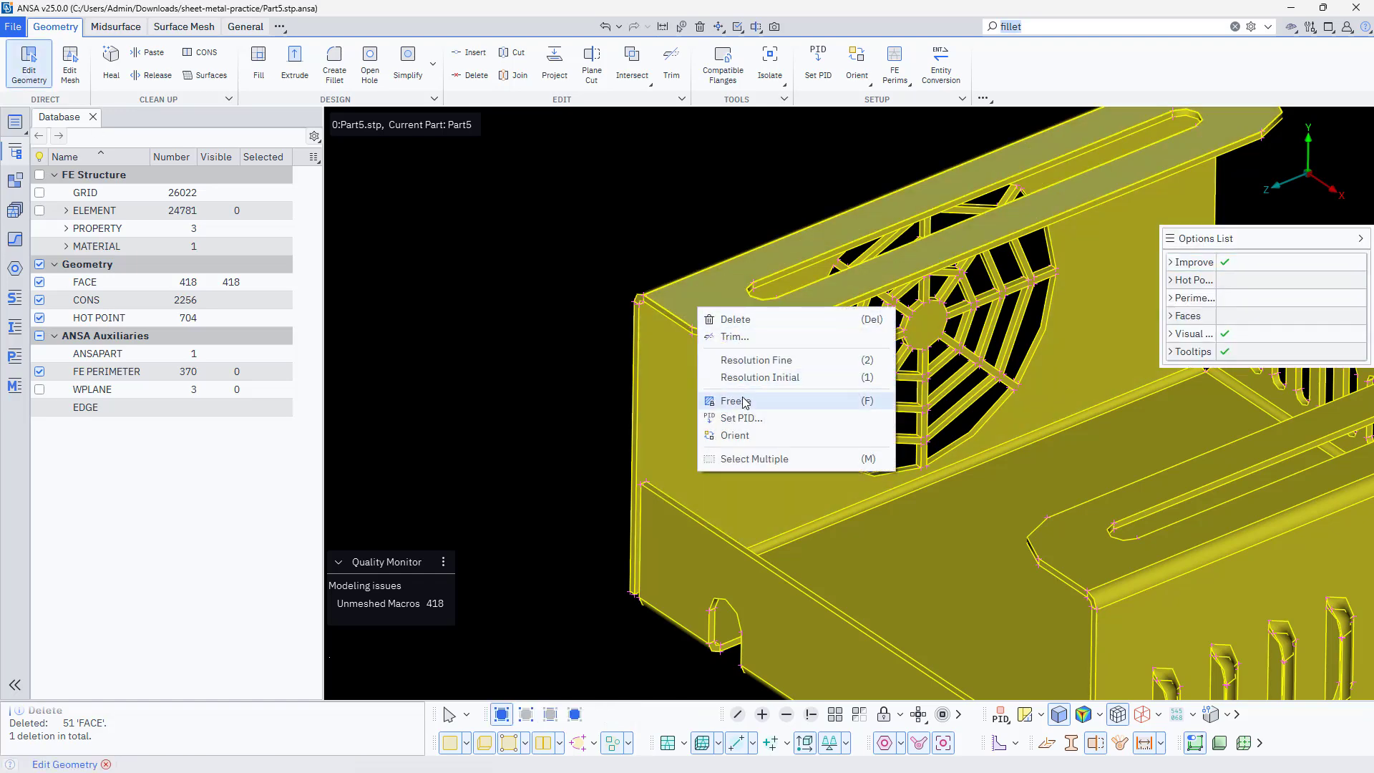
{"action": "left_click", "coordinate": [714, 458]}
{"action": "scroll", "coordinate": [579, 422], "scroll_direction": "down", "scroll_amount": 5}
{"action": "left_click_drag", "start_coordinate": [509, 212], "coordinate": [1029, 666]}
{"action": "scroll", "coordinate": [582, 406], "scroll_direction": "up", "scroll_amount": 5}
{"action": "right_click", "coordinate": [745, 373]}
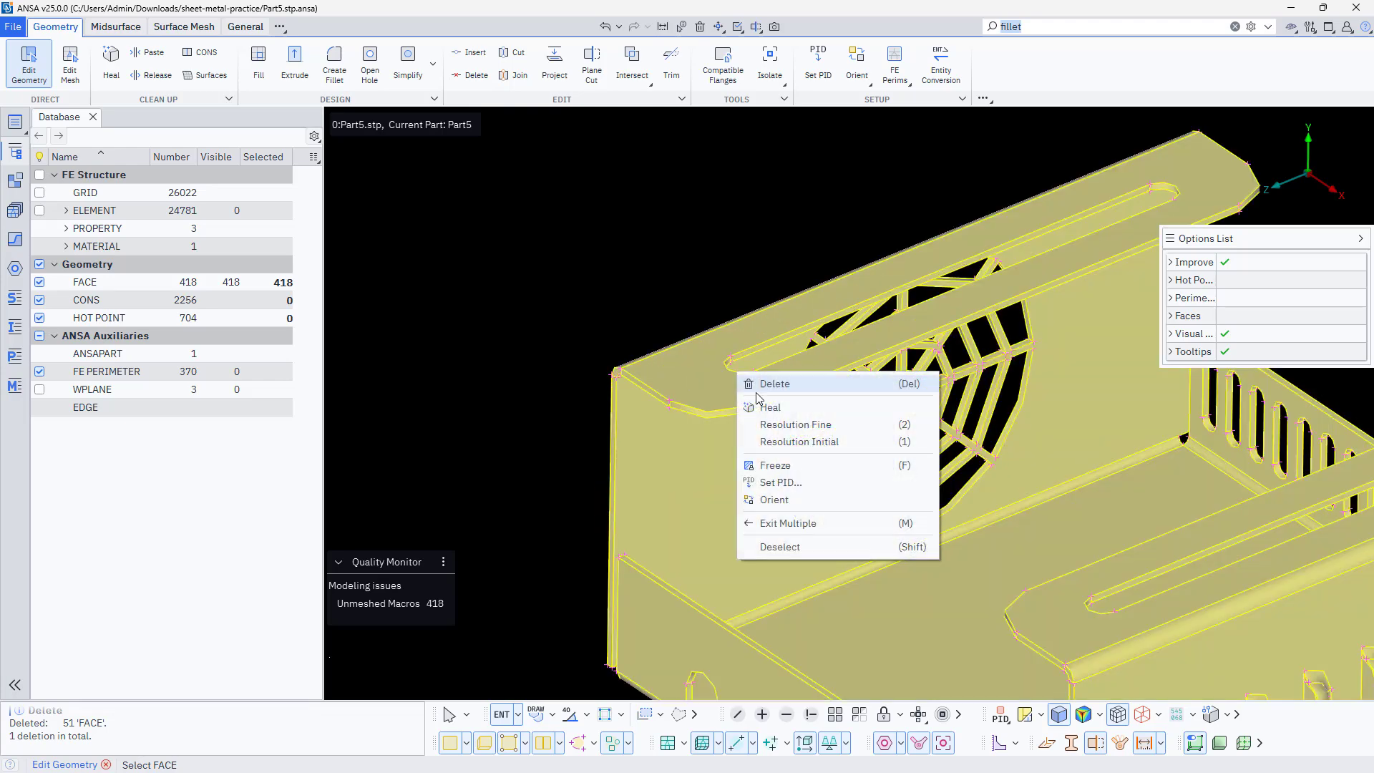
{"action": "left_click", "coordinate": [800, 427]}
{"action": "middle_click", "coordinate": [889, 405]}
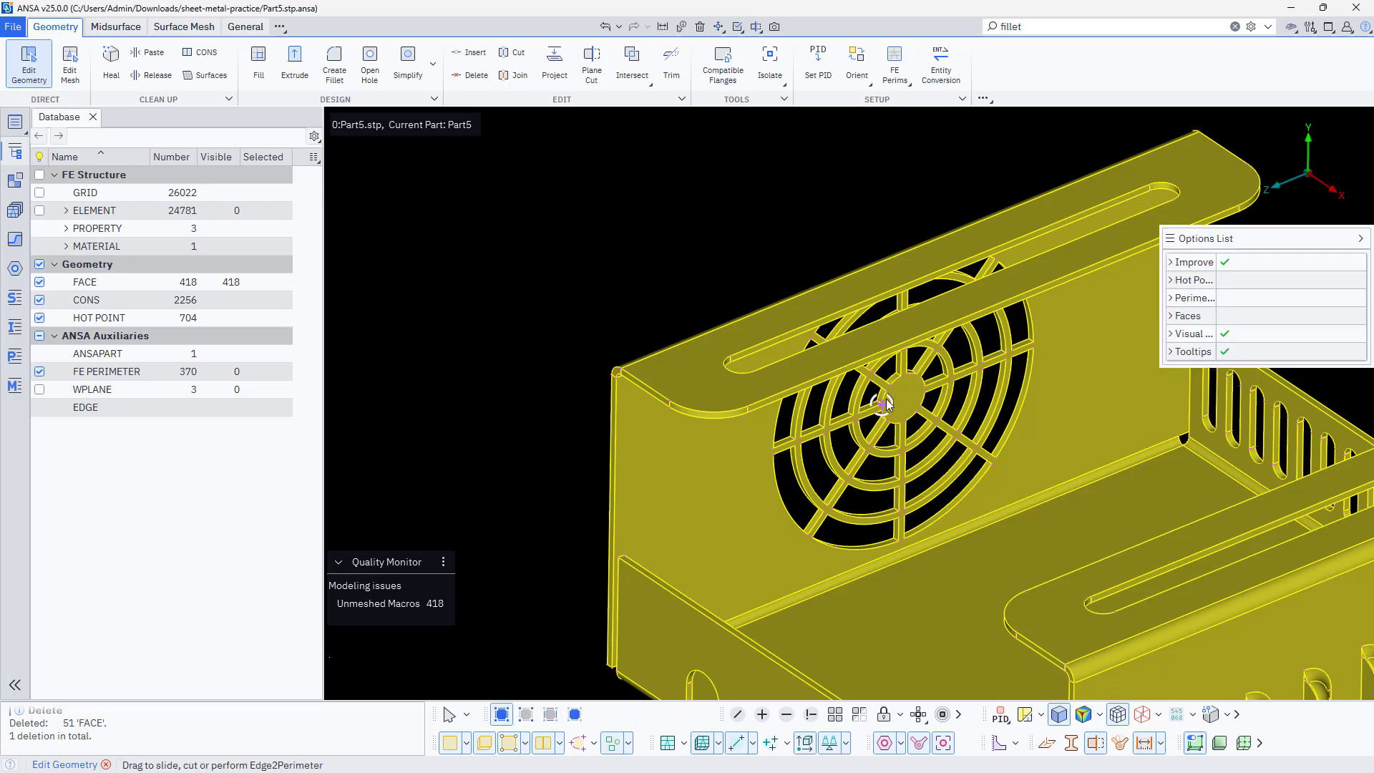
{"action": "scroll", "coordinate": [874, 368], "scroll_direction": "up", "scroll_amount": 5}
{"action": "scroll", "coordinate": [685, 363], "scroll_direction": "down", "scroll_amount": 5}
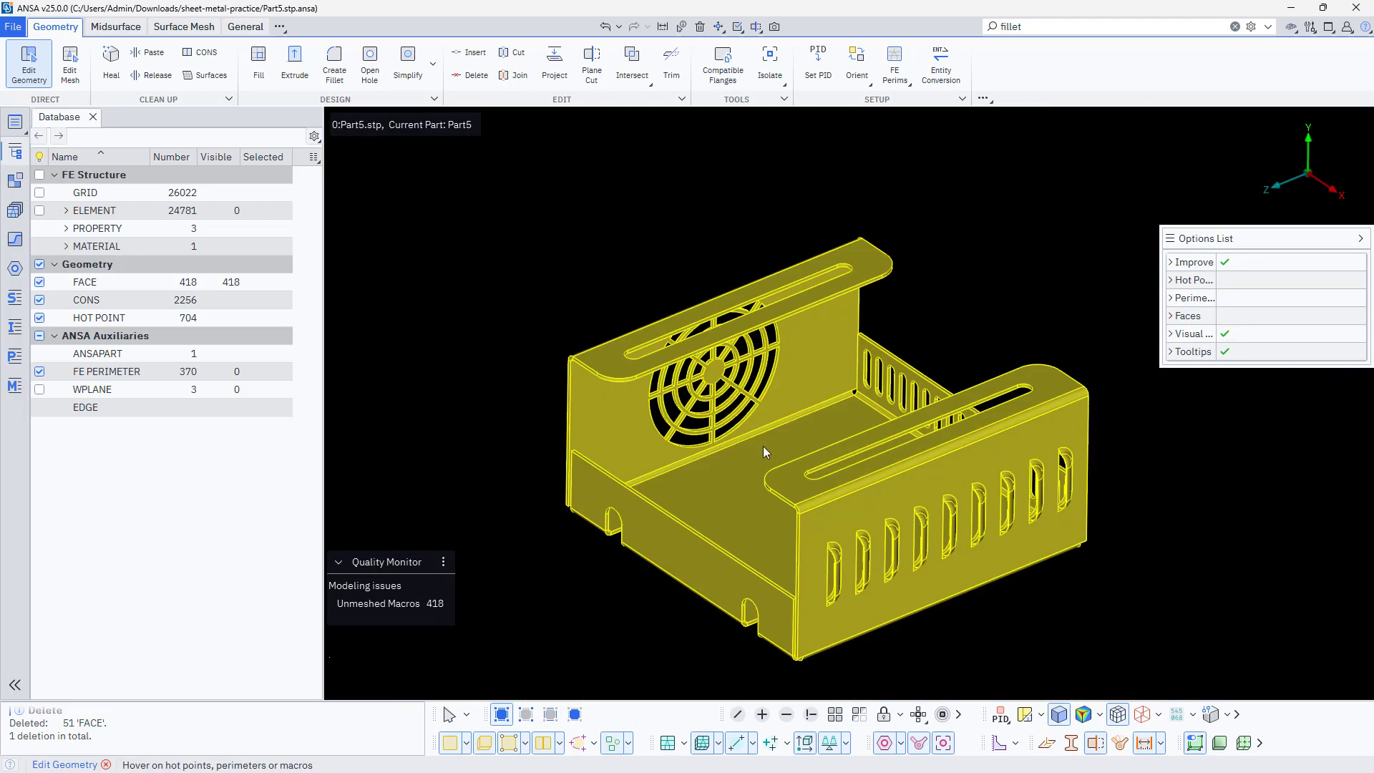
{"action": "scroll", "coordinate": [848, 534], "scroll_direction": "up", "scroll_amount": 6}
{"action": "scroll", "coordinate": [752, 478], "scroll_direction": "down", "scroll_amount": 3}
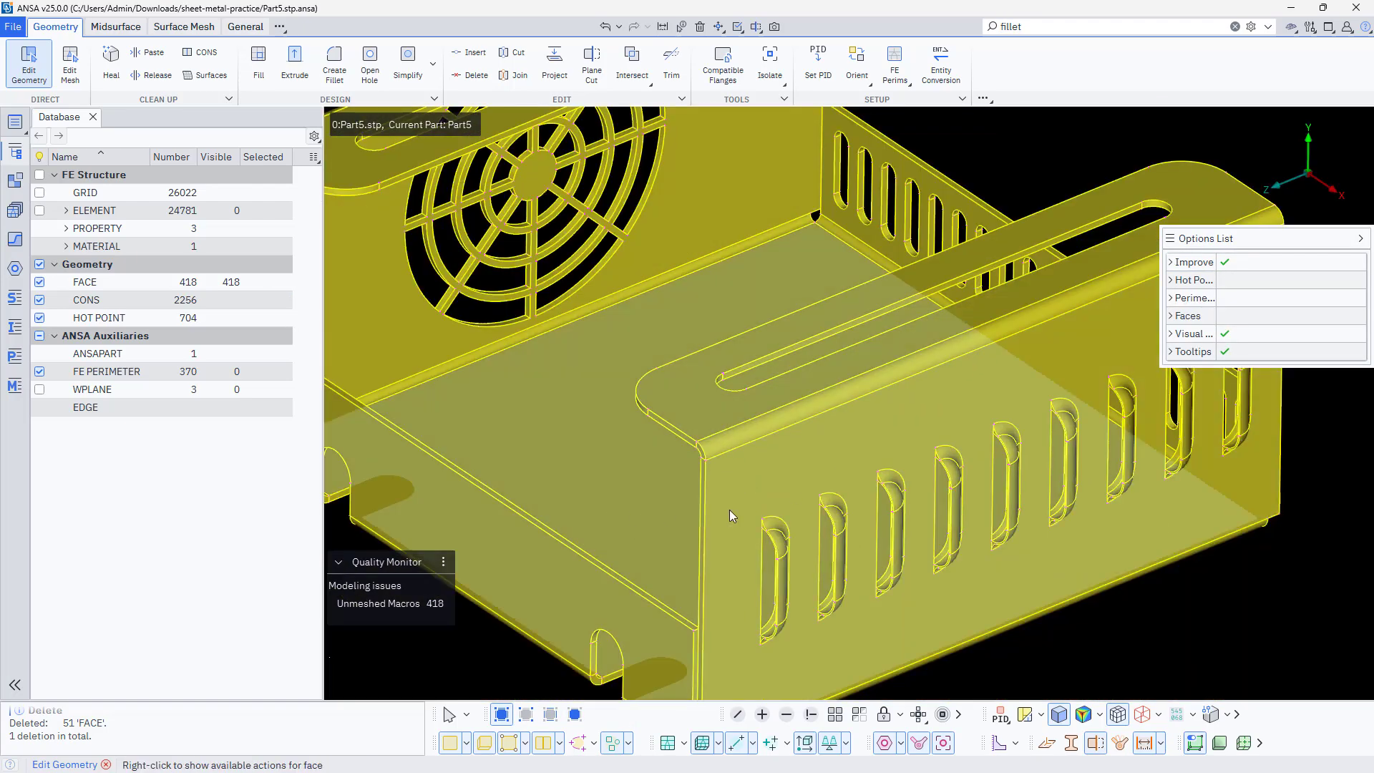
{"action": "scroll", "coordinate": [723, 512], "scroll_direction": "down", "scroll_amount": 4}
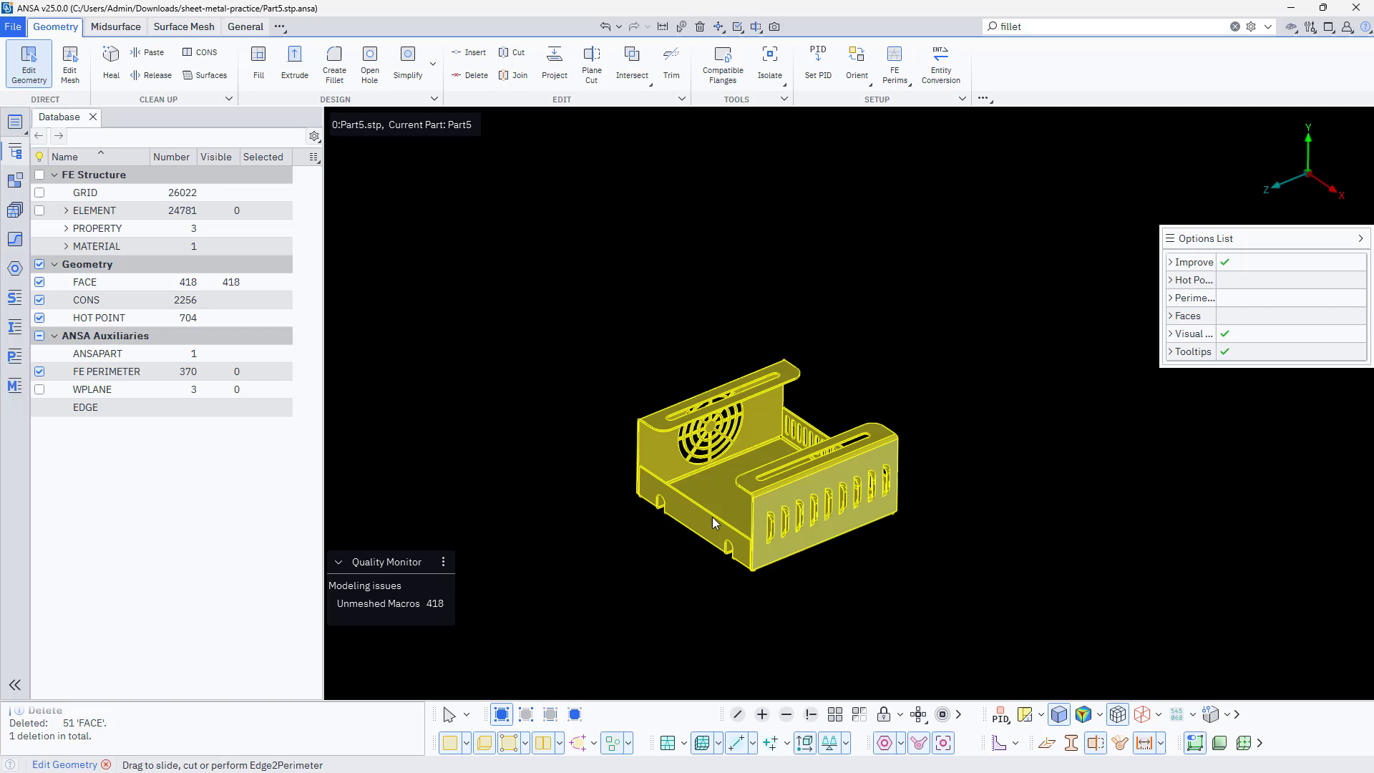
Collapse the options list and turn on the display of the shell mesh elements together with the solid geometry
{"action": "left_click", "coordinate": [1361, 240]}
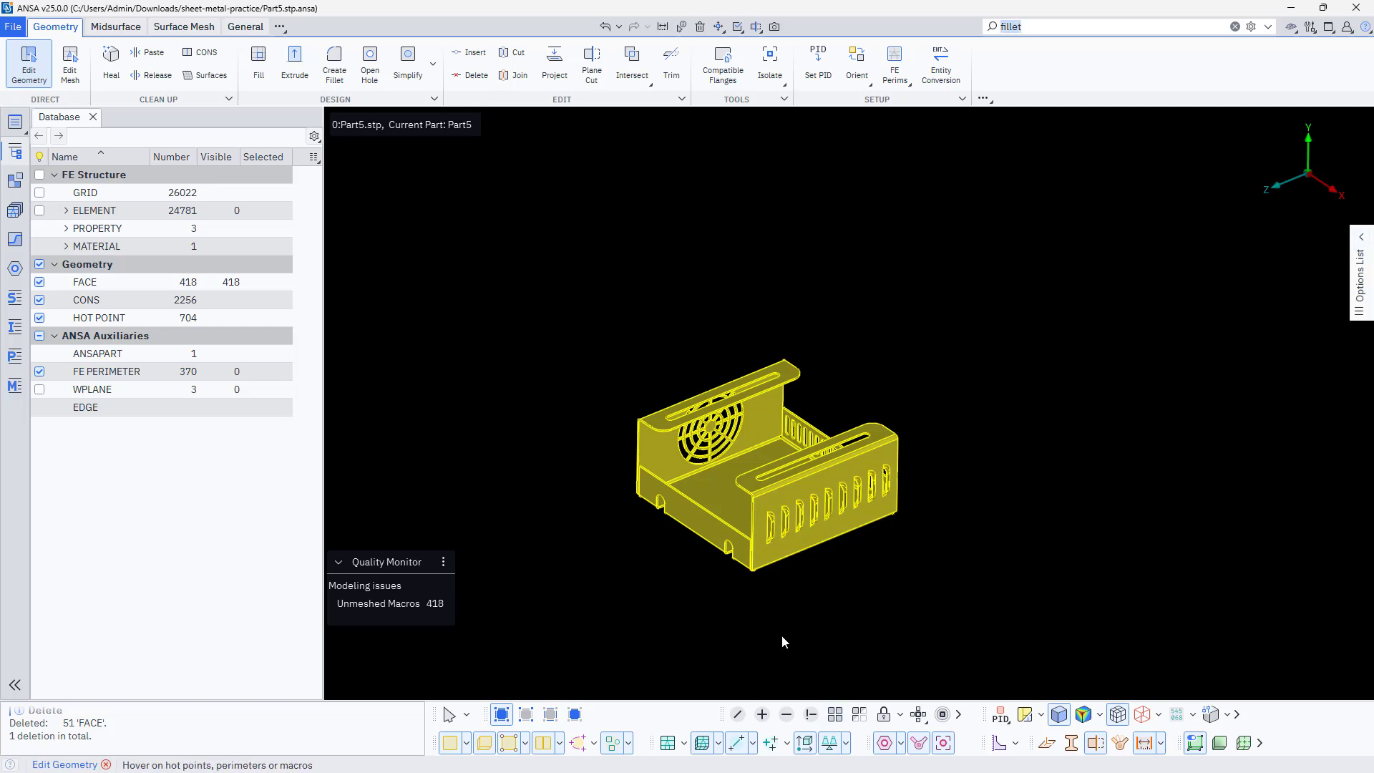
{"action": "scroll", "coordinate": [740, 441], "scroll_direction": "up", "scroll_amount": 5}
{"action": "scroll", "coordinate": [738, 438], "scroll_direction": "down", "scroll_amount": 3}
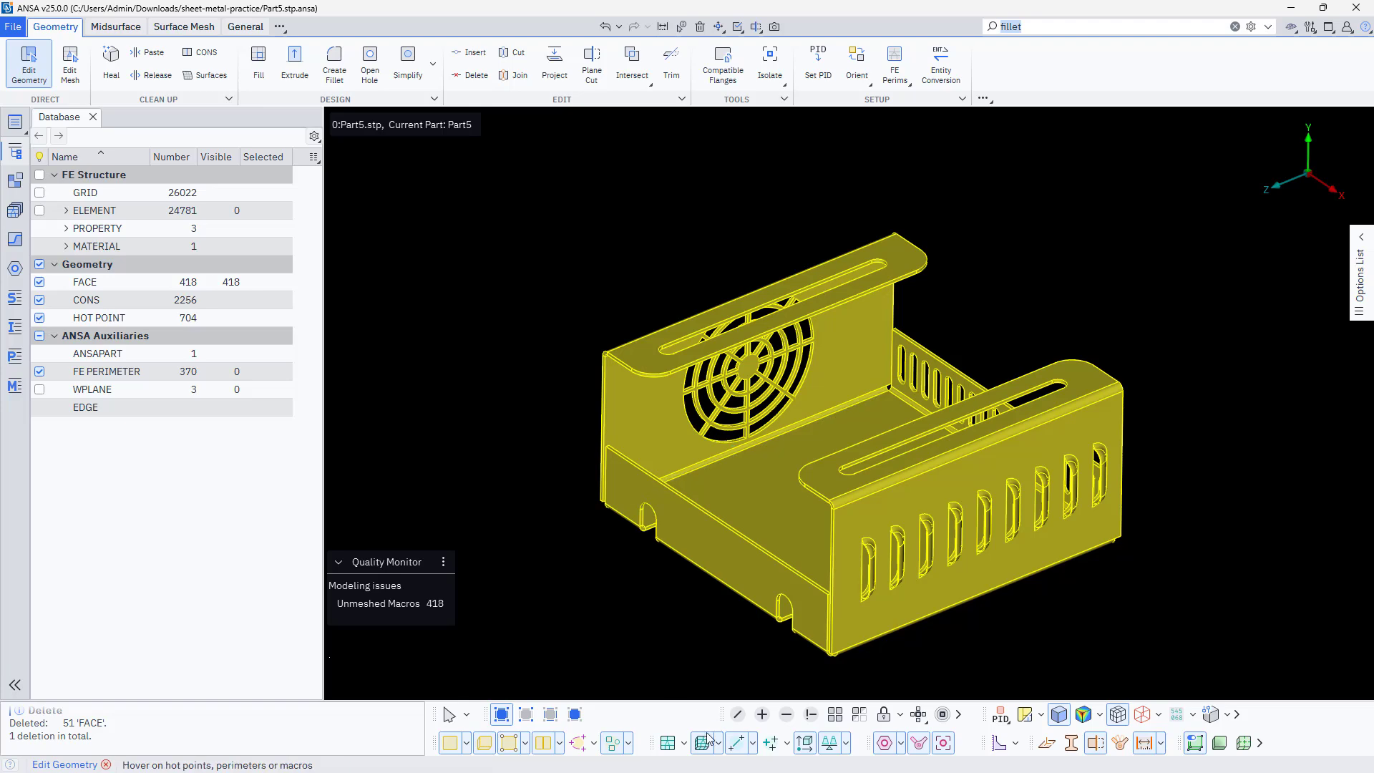
{"action": "left_click", "coordinate": [669, 744]}
{"action": "scroll", "coordinate": [823, 490], "scroll_direction": "up", "scroll_amount": 5}
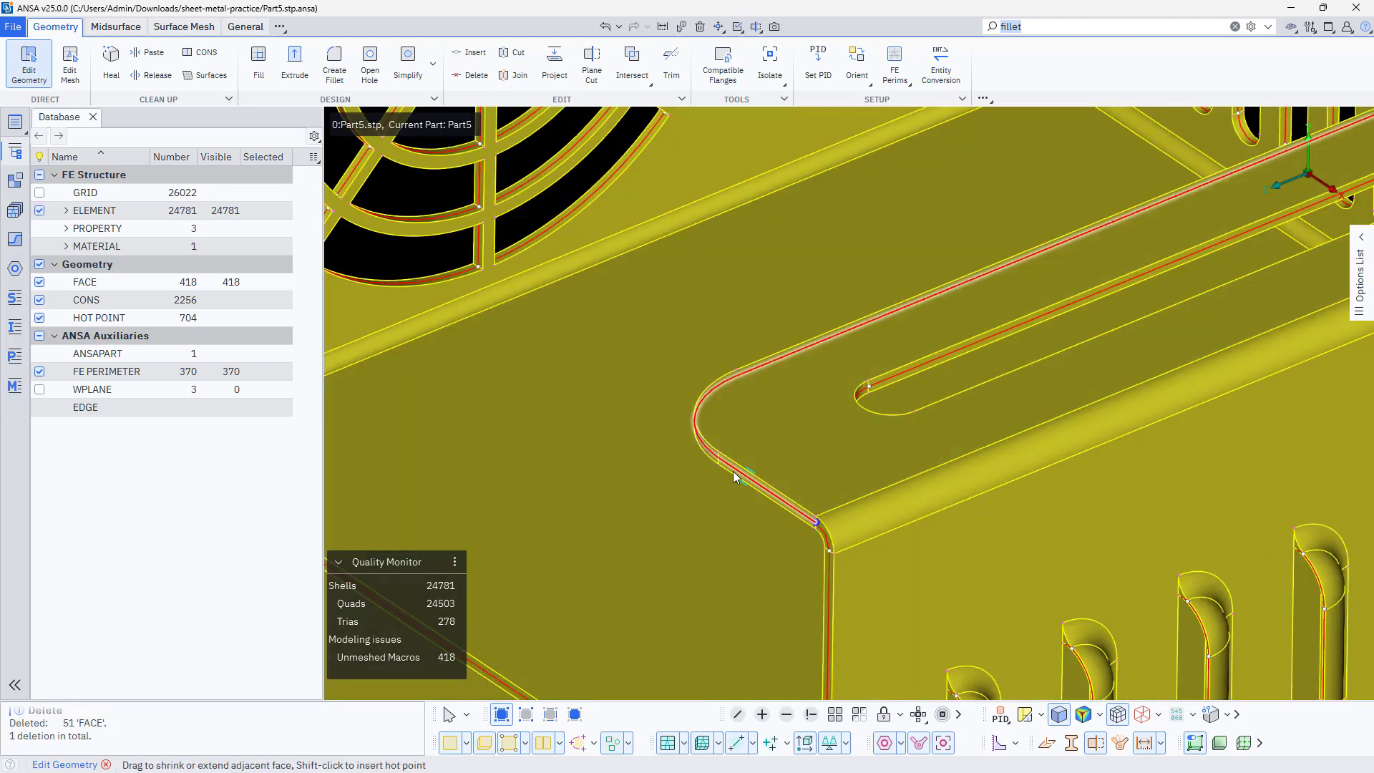
{"action": "scroll", "coordinate": [716, 465], "scroll_direction": "down", "scroll_amount": 2}
{"action": "scroll", "coordinate": [500, 215], "scroll_direction": "up", "scroll_amount": 6}
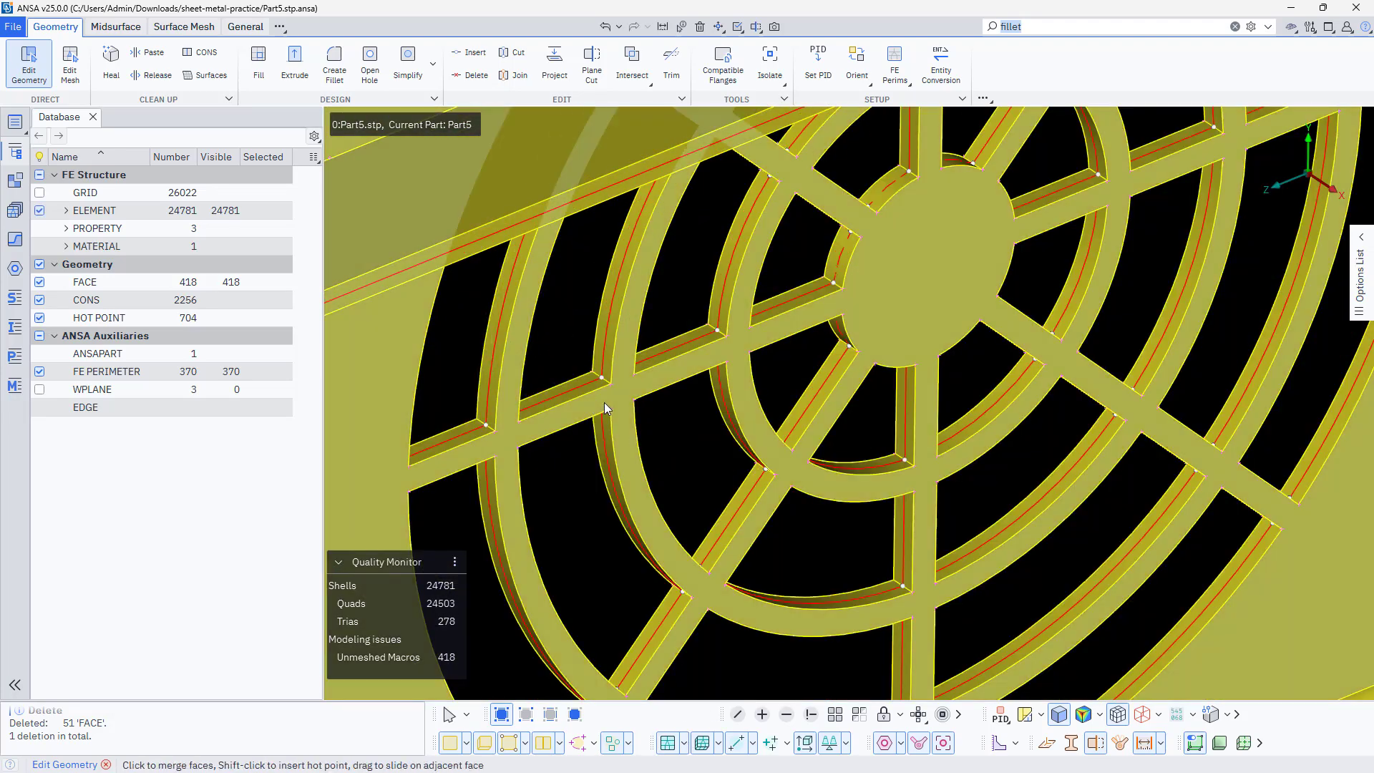
Turn off the display of the geometry faces, leaving only the shell mesh of the enclosure shown
{"action": "left_click", "coordinate": [447, 746]}
{"action": "left_click", "coordinate": [447, 746]}
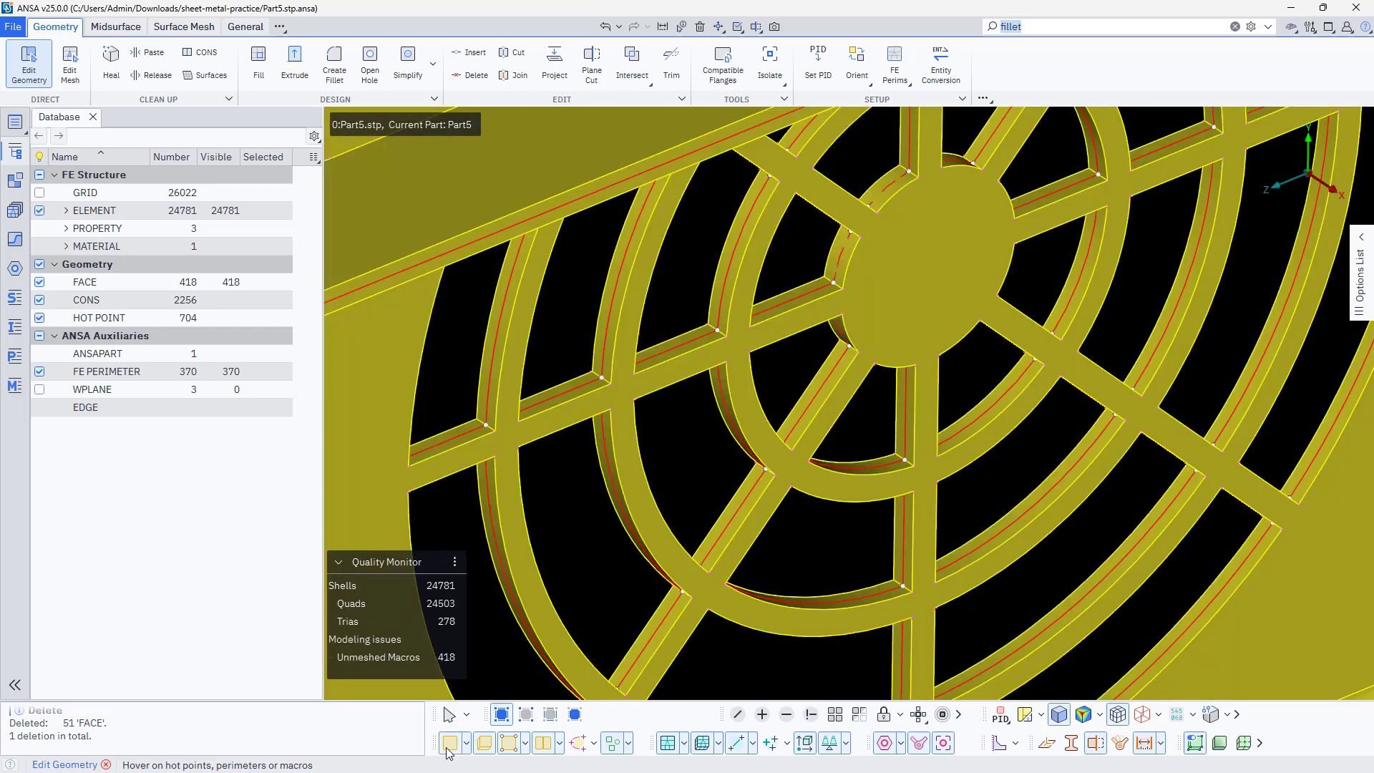
{"action": "left_click", "coordinate": [447, 746]}
{"action": "left_click", "coordinate": [449, 746]}
{"action": "left_click", "coordinate": [449, 745]}
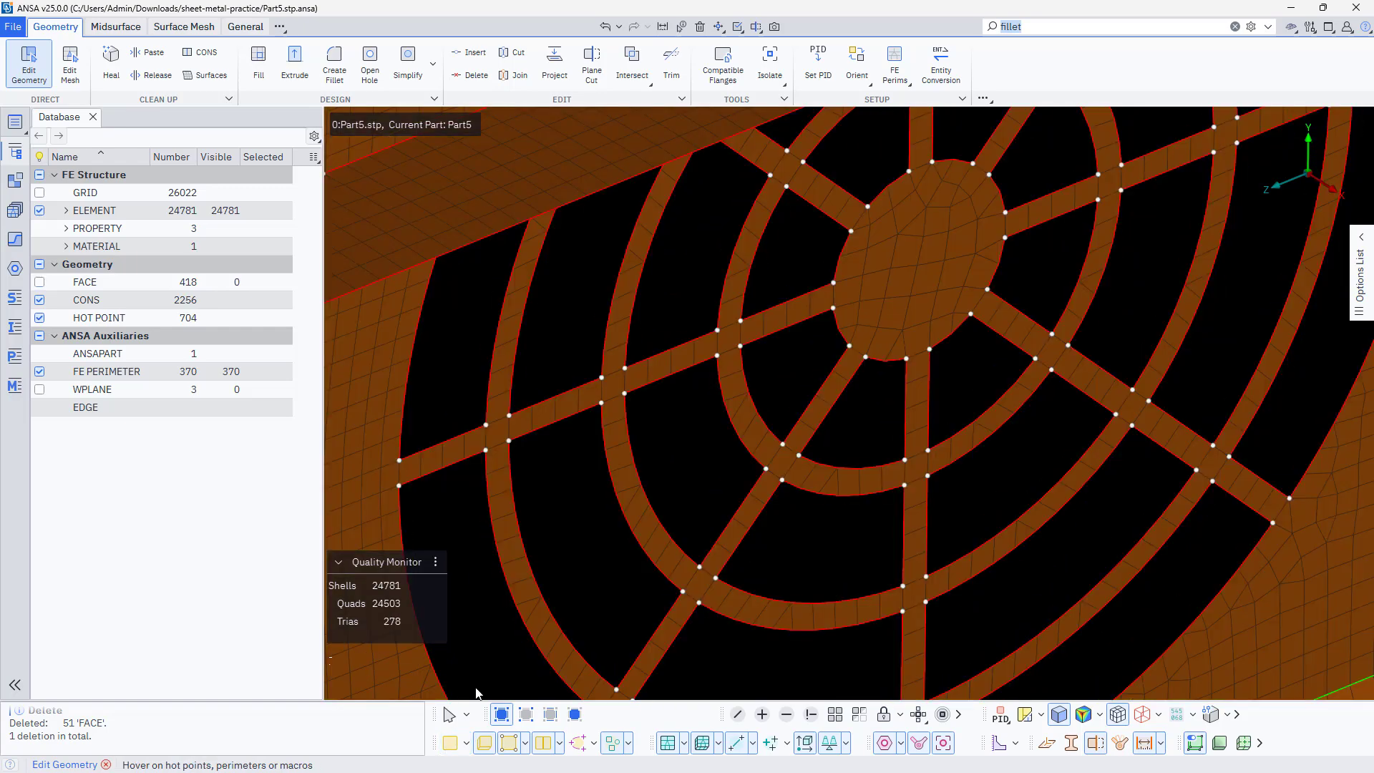
{"action": "scroll", "coordinate": [651, 451], "scroll_direction": "down", "scroll_amount": 6}
{"action": "scroll", "coordinate": [756, 599], "scroll_direction": "up", "scroll_amount": 7}
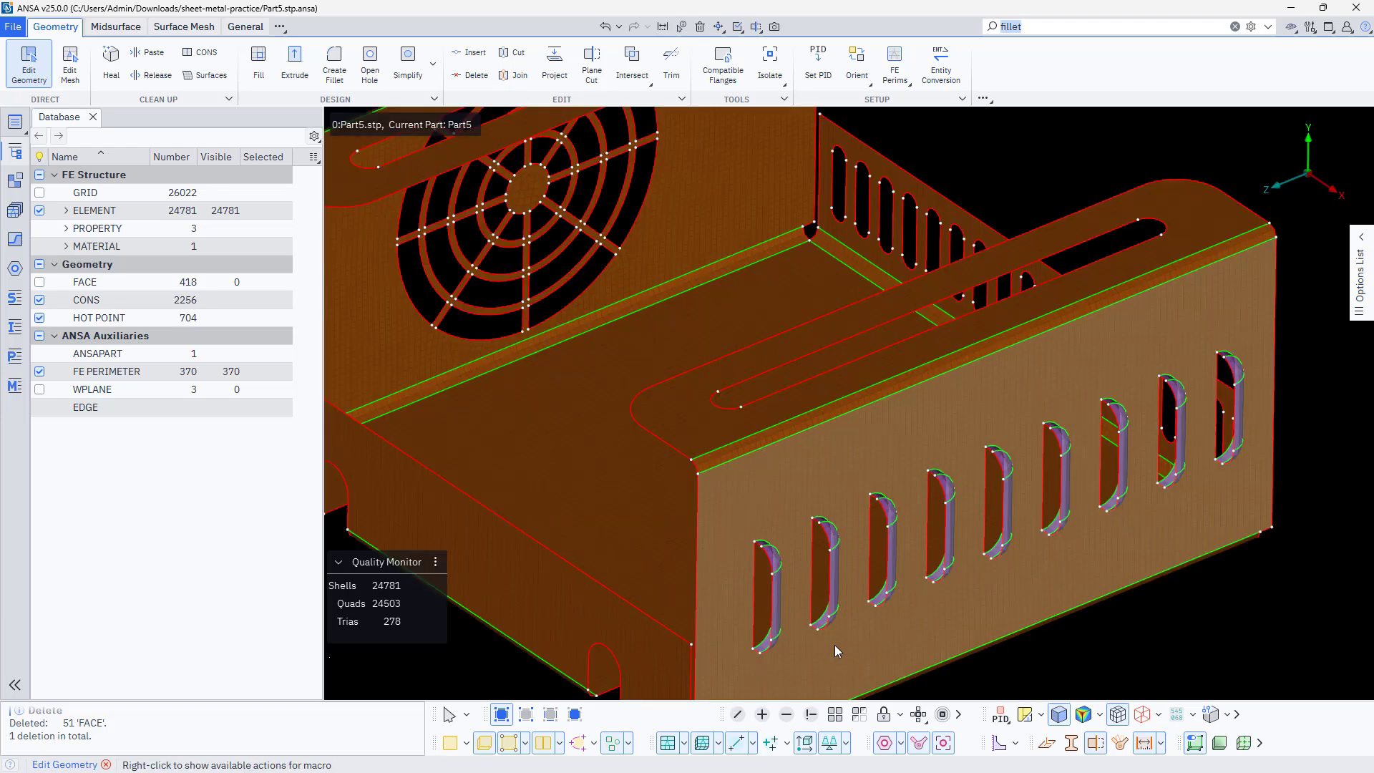
{"action": "scroll", "coordinate": [803, 466], "scroll_direction": "down", "scroll_amount": 7}
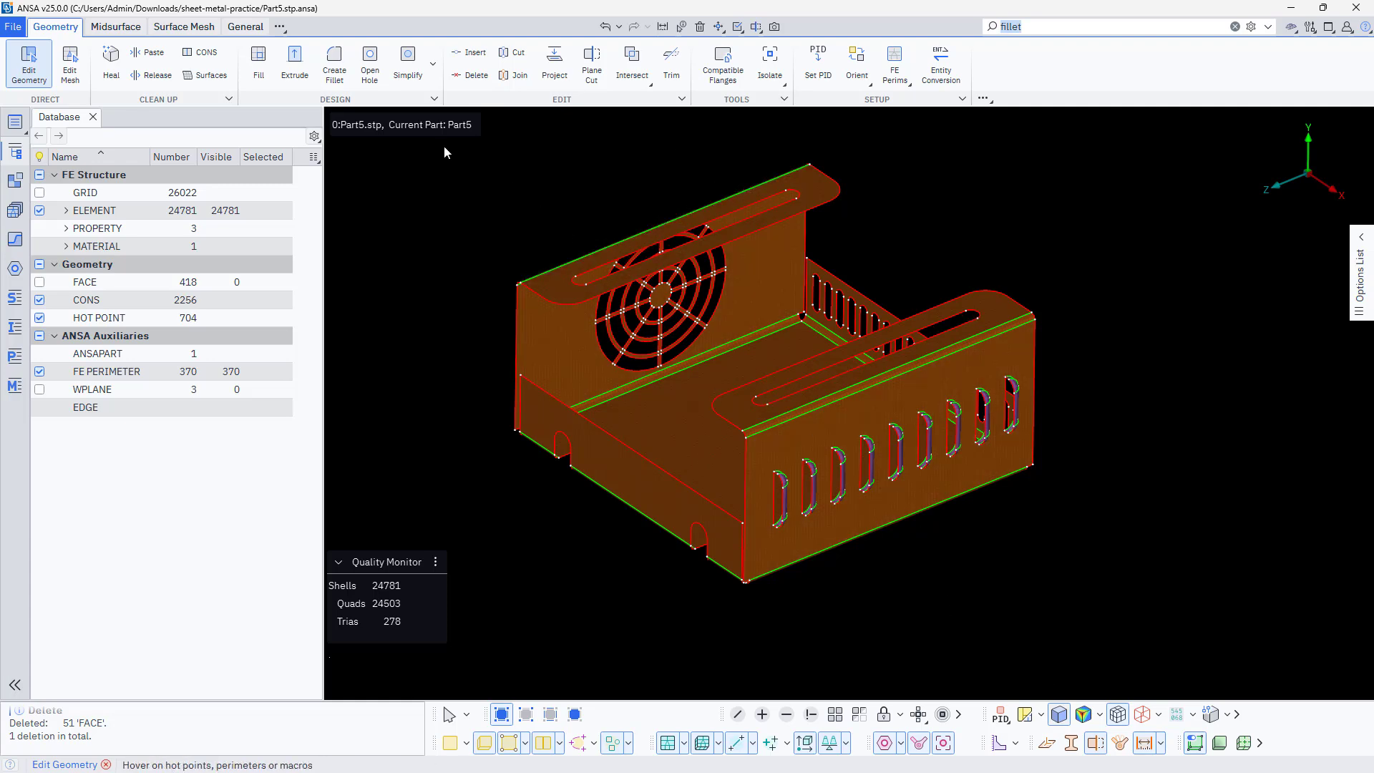
Activate the aspect ratio, skewness and min/max quad and tria angle shell criteria in the mesh settings, keeping their default limits
{"action": "left_click", "coordinate": [246, 27]}
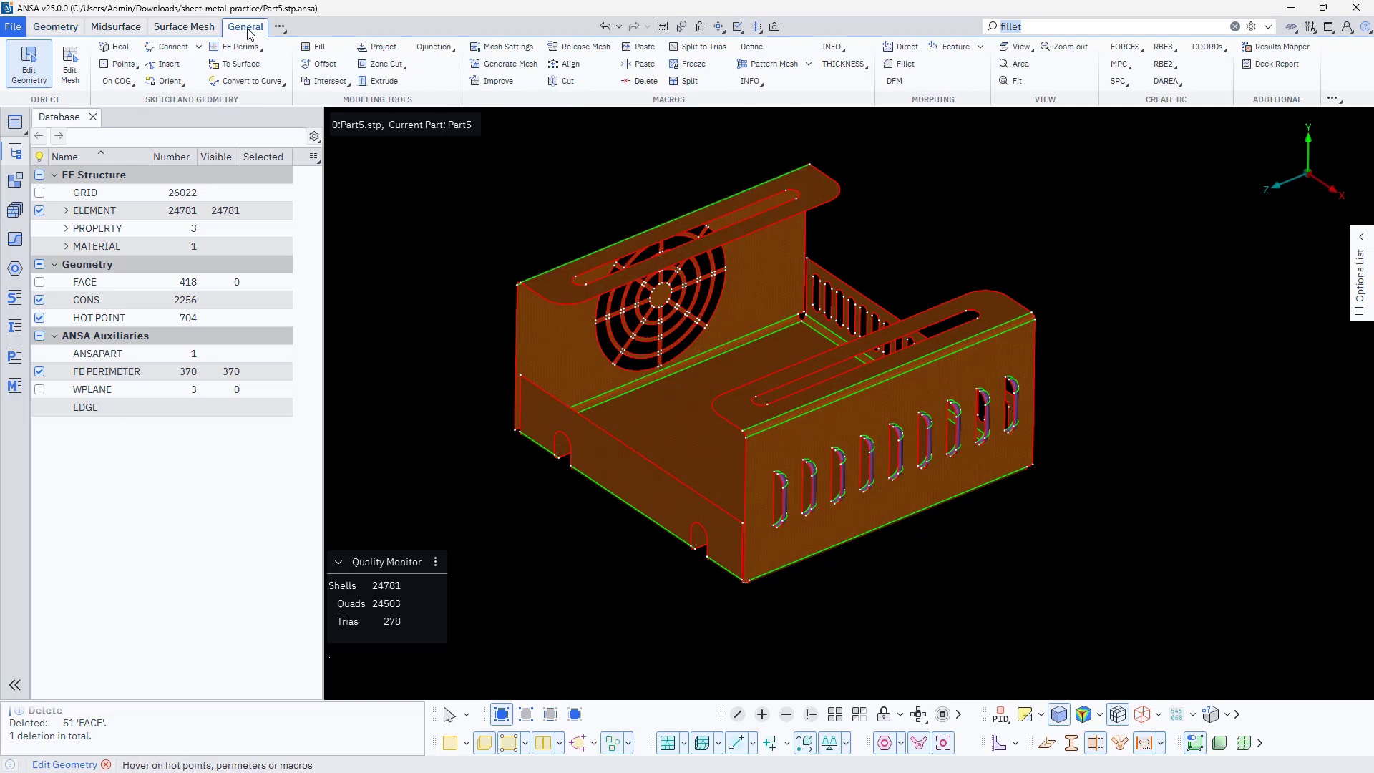
{"action": "left_click", "coordinate": [506, 48]}
{"action": "left_click", "coordinate": [436, 185]}
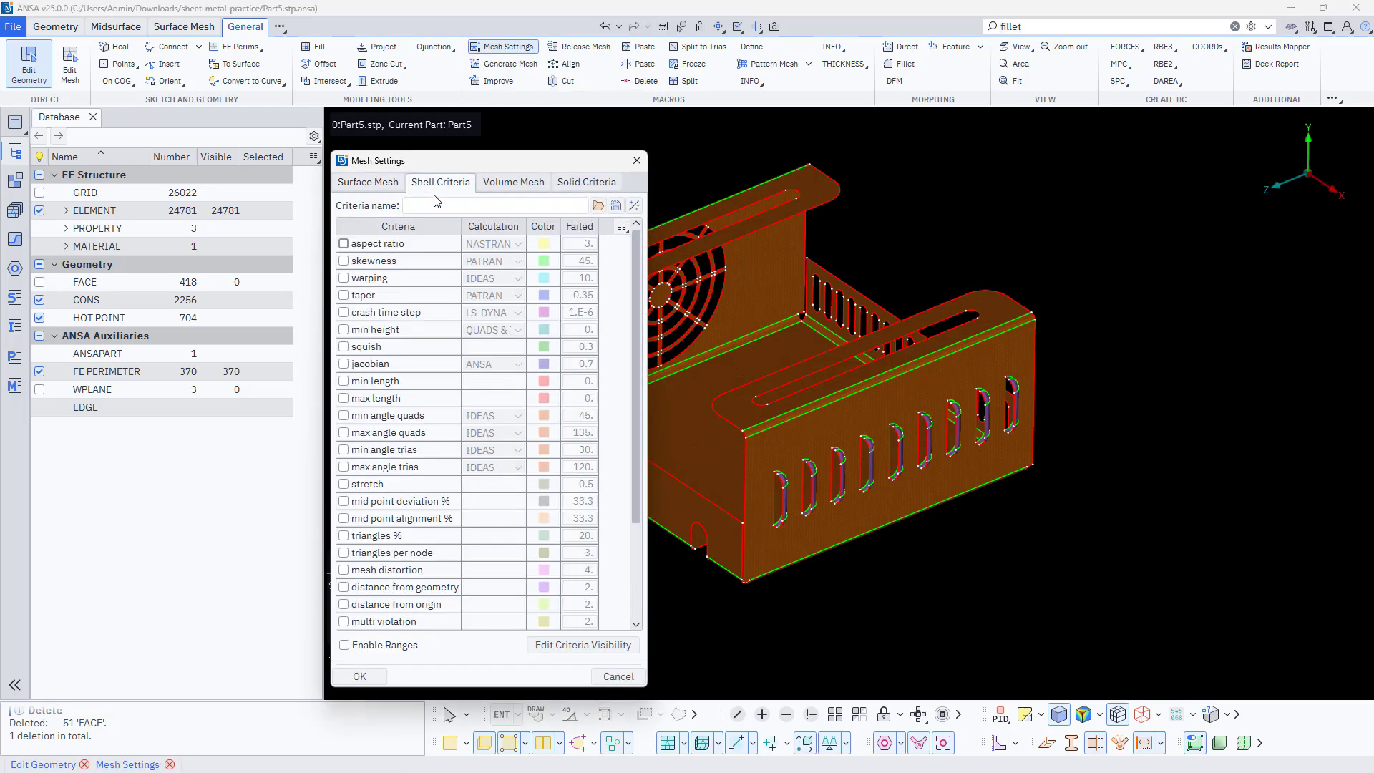
{"action": "left_click", "coordinate": [360, 245]}
{"action": "left_click", "coordinate": [363, 262]}
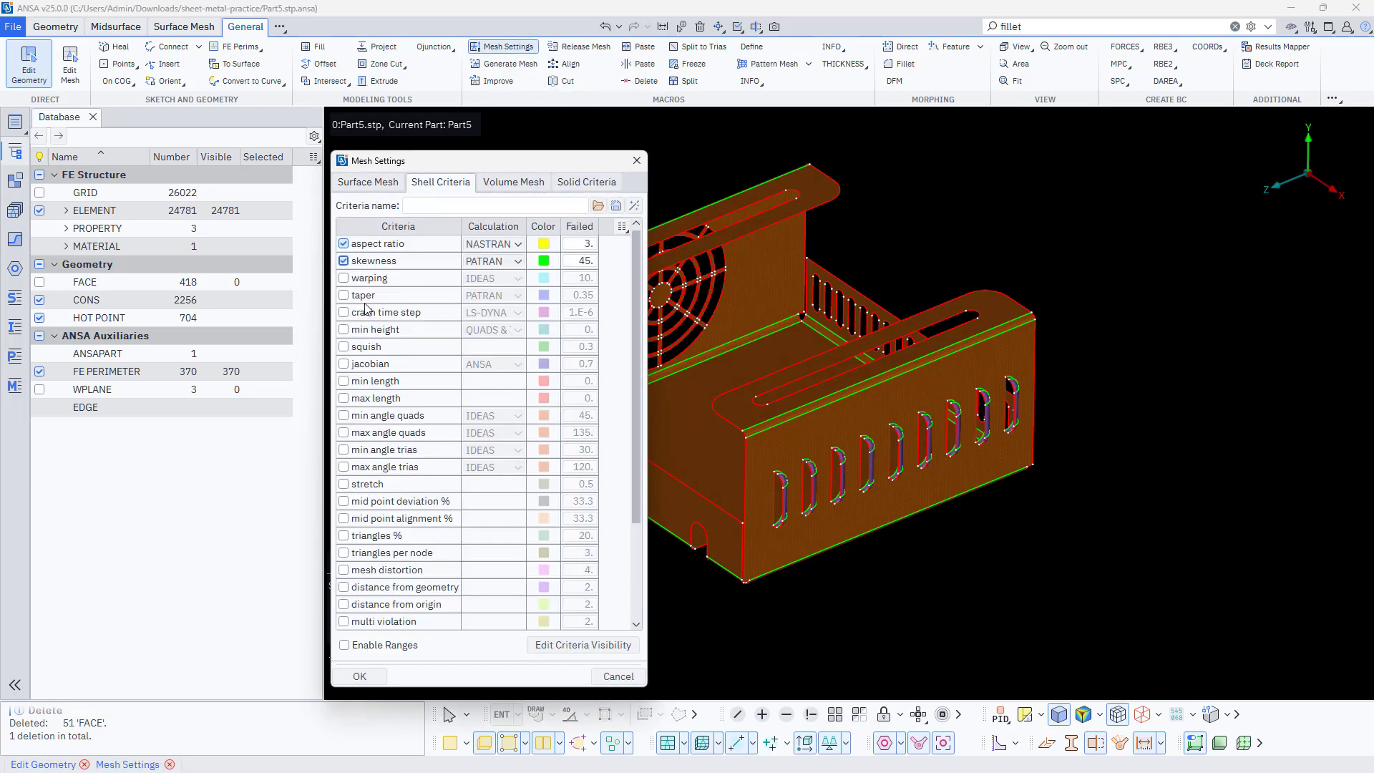
{"action": "left_click", "coordinate": [361, 420]}
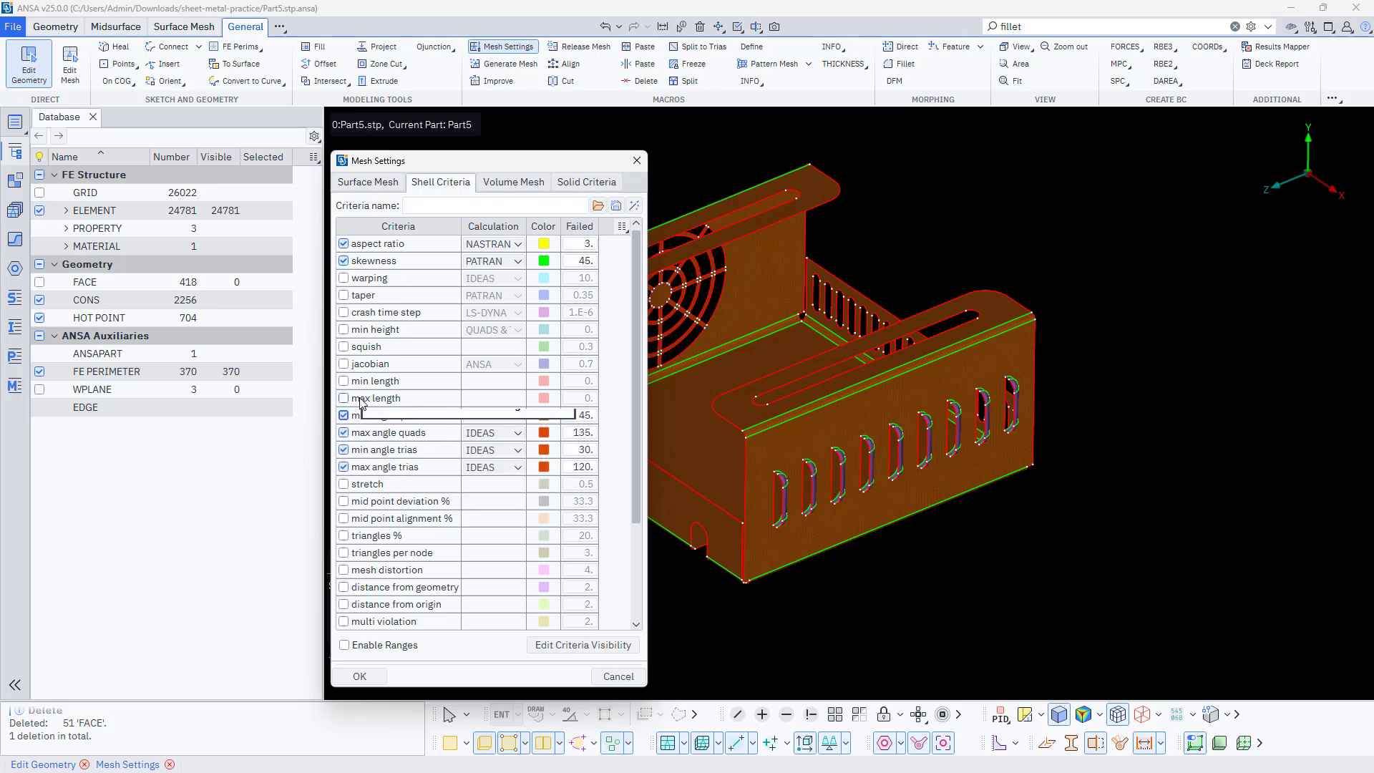
{"action": "mouse_move", "coordinate": [360, 403]}
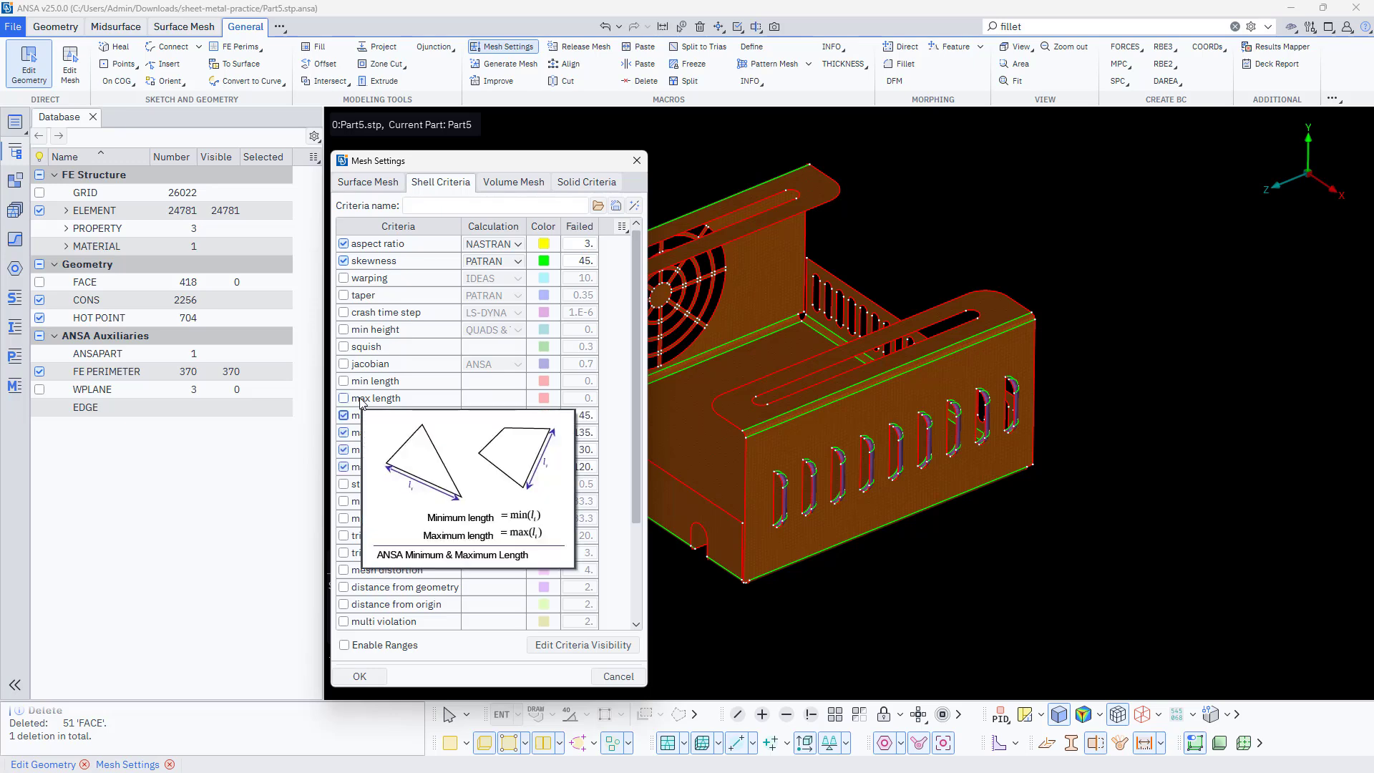
{"action": "left_click", "coordinate": [359, 676]}
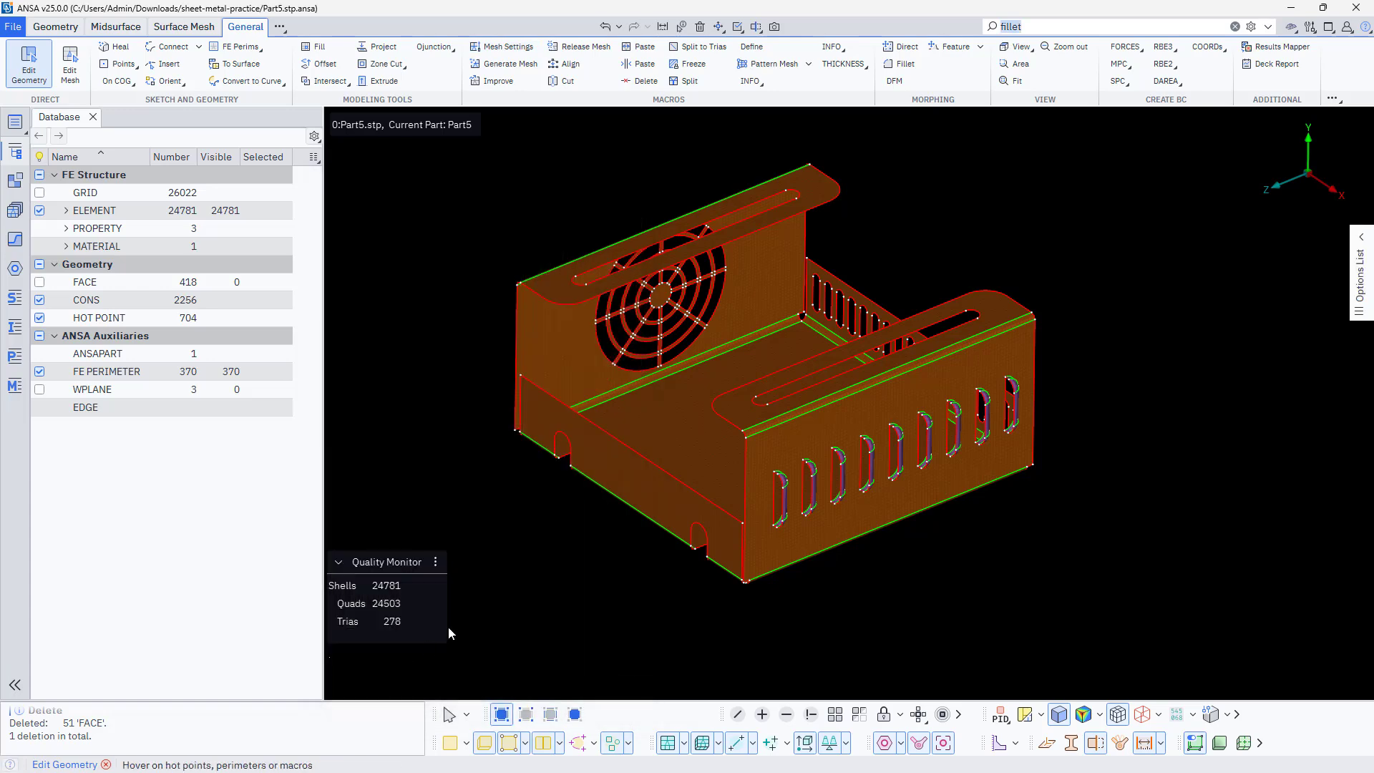
Shade the shell mesh by the active quality criteria to highlight off elements
{"action": "left_click", "coordinate": [1100, 715]}
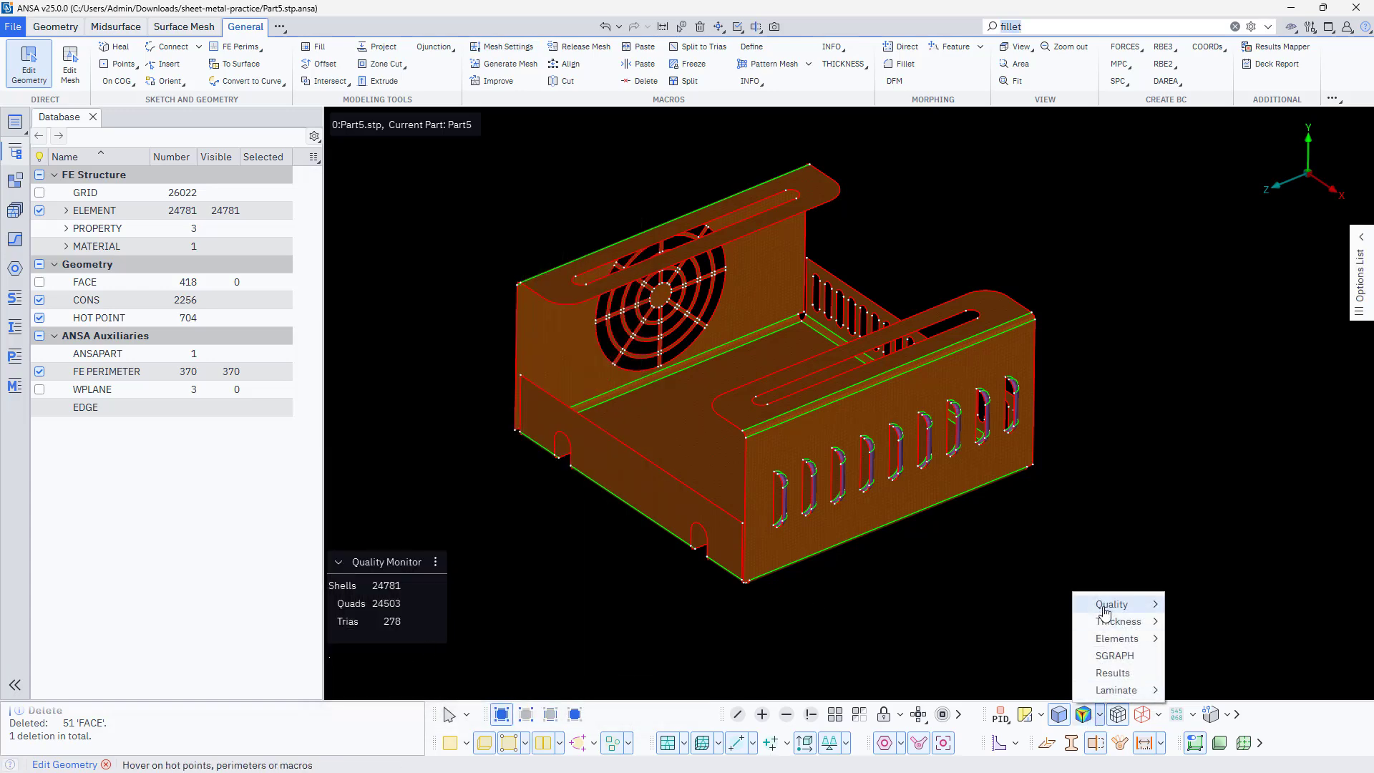
{"action": "mouse_move", "coordinate": [1106, 608]}
{"action": "left_click", "coordinate": [1208, 610]}
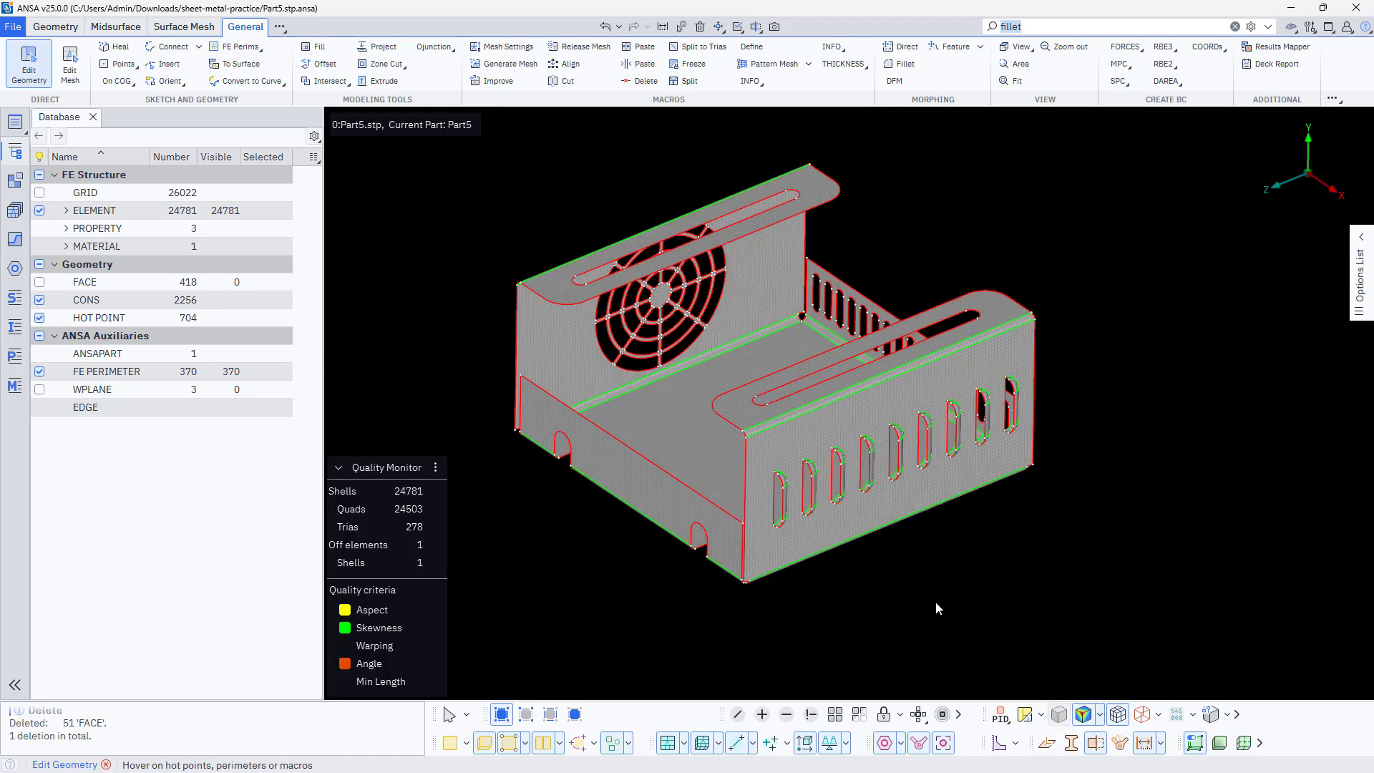
{"action": "scroll", "coordinate": [493, 358], "scroll_direction": "up", "scroll_amount": 4}
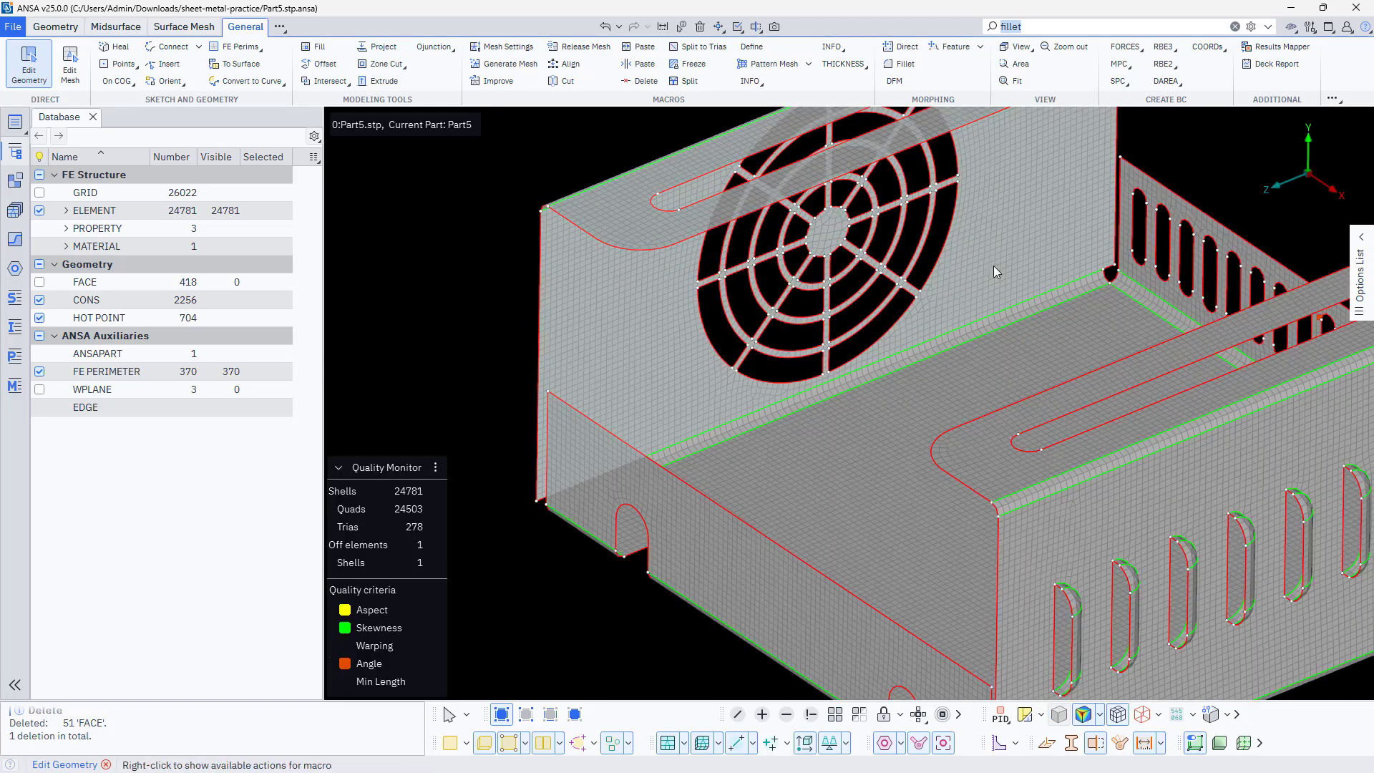
{"action": "scroll", "coordinate": [993, 265], "scroll_direction": "up", "scroll_amount": 2}
{"action": "scroll", "coordinate": [869, 315], "scroll_direction": "down", "scroll_amount": 2}
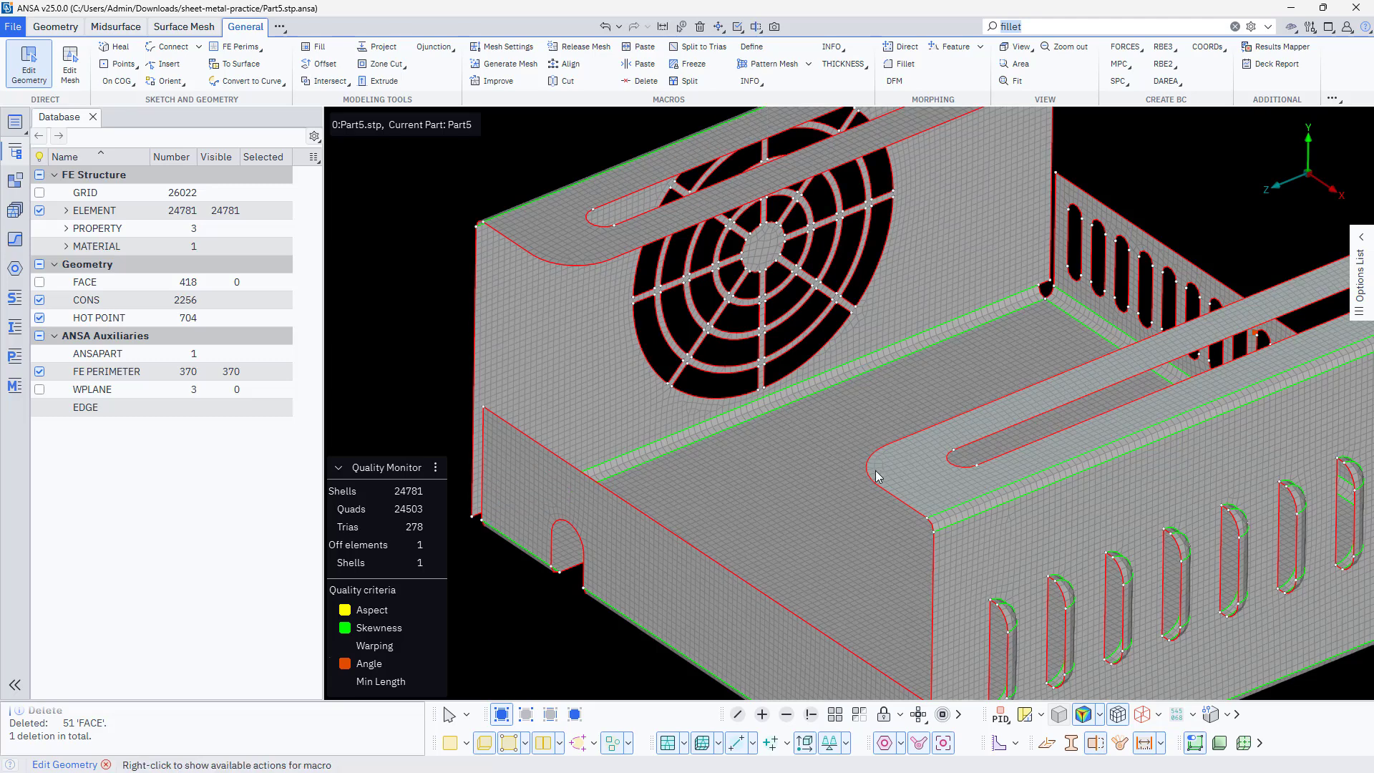
Activate the warping and min length criteria in the Quality Monitor and set the min length limit for shells
{"action": "middle_click_drag", "start_coordinate": [849, 478], "coordinate": [840, 384], "text": "ctrl"}
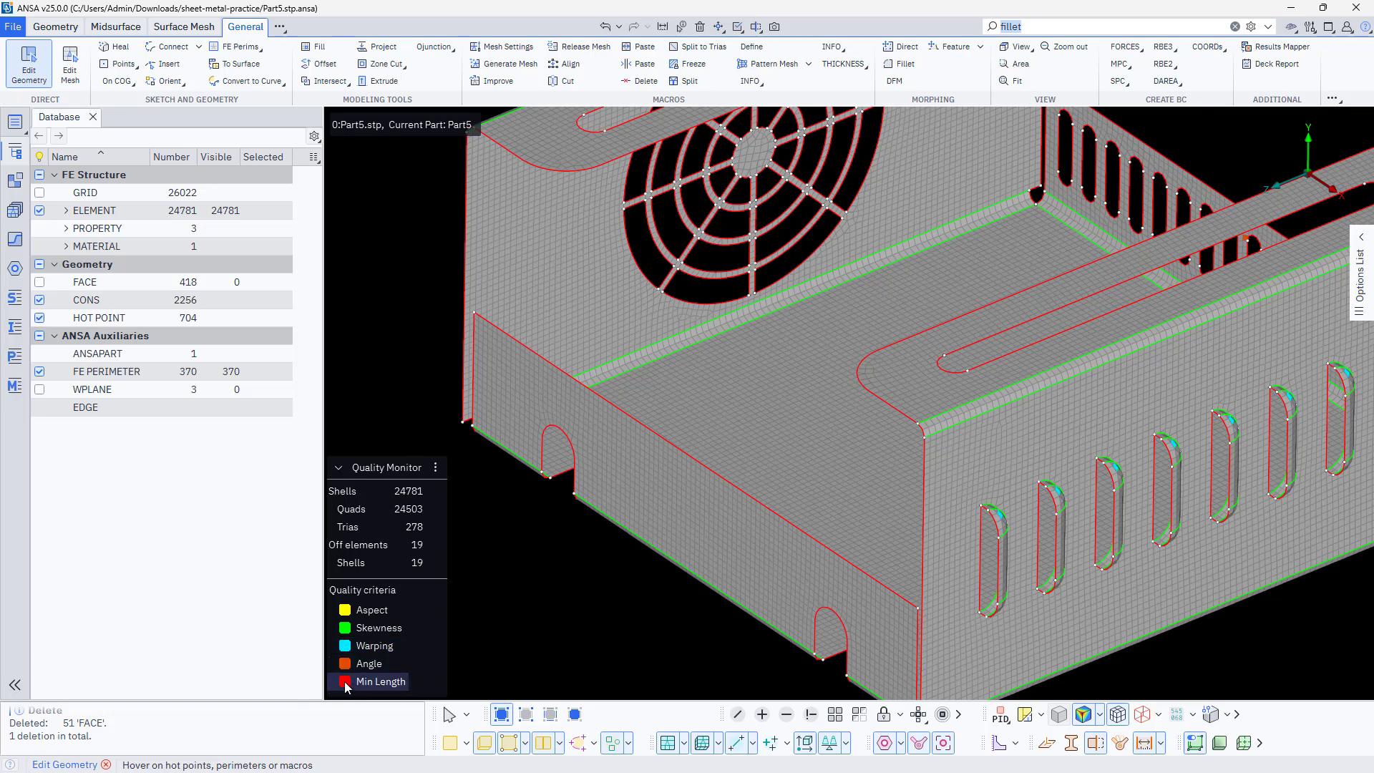
{"action": "right_click", "coordinate": [378, 686]}
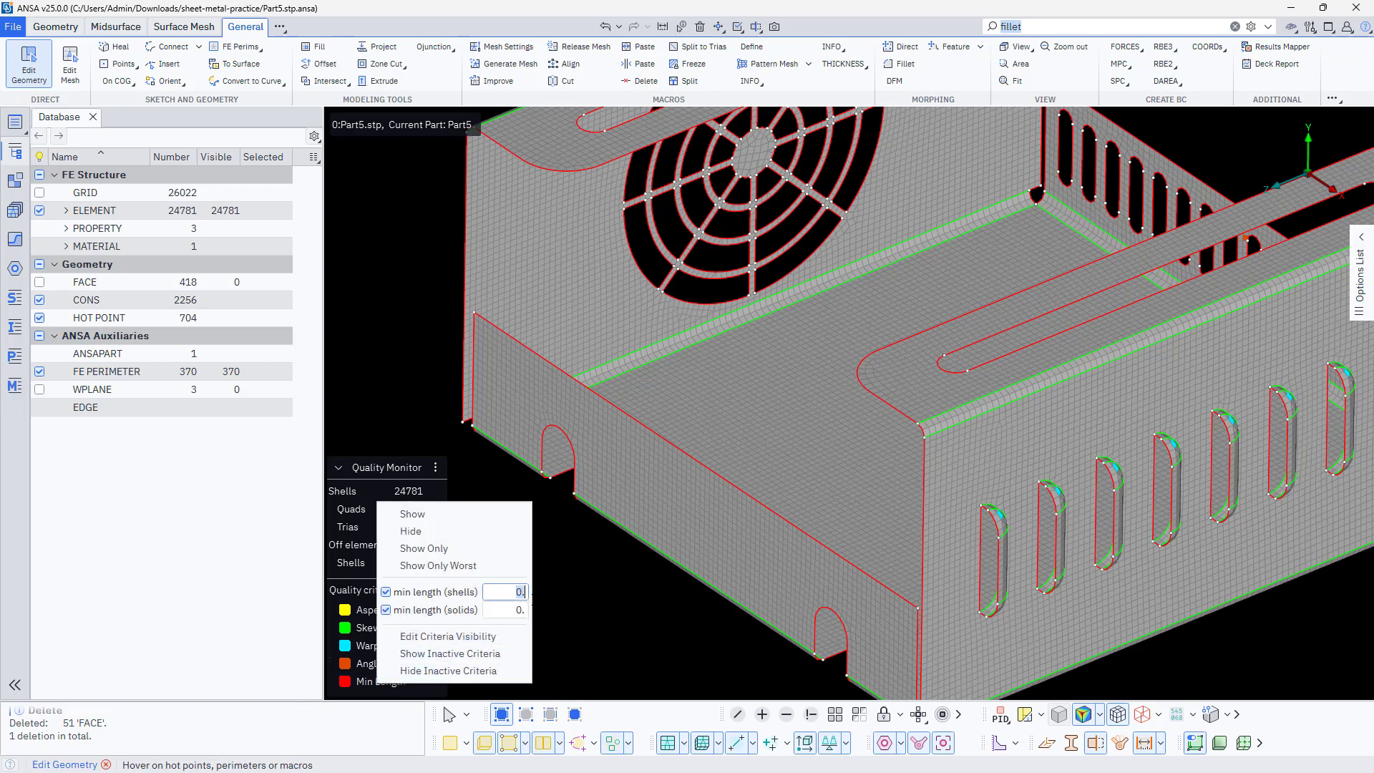
{"action": "key", "text": "Return"}
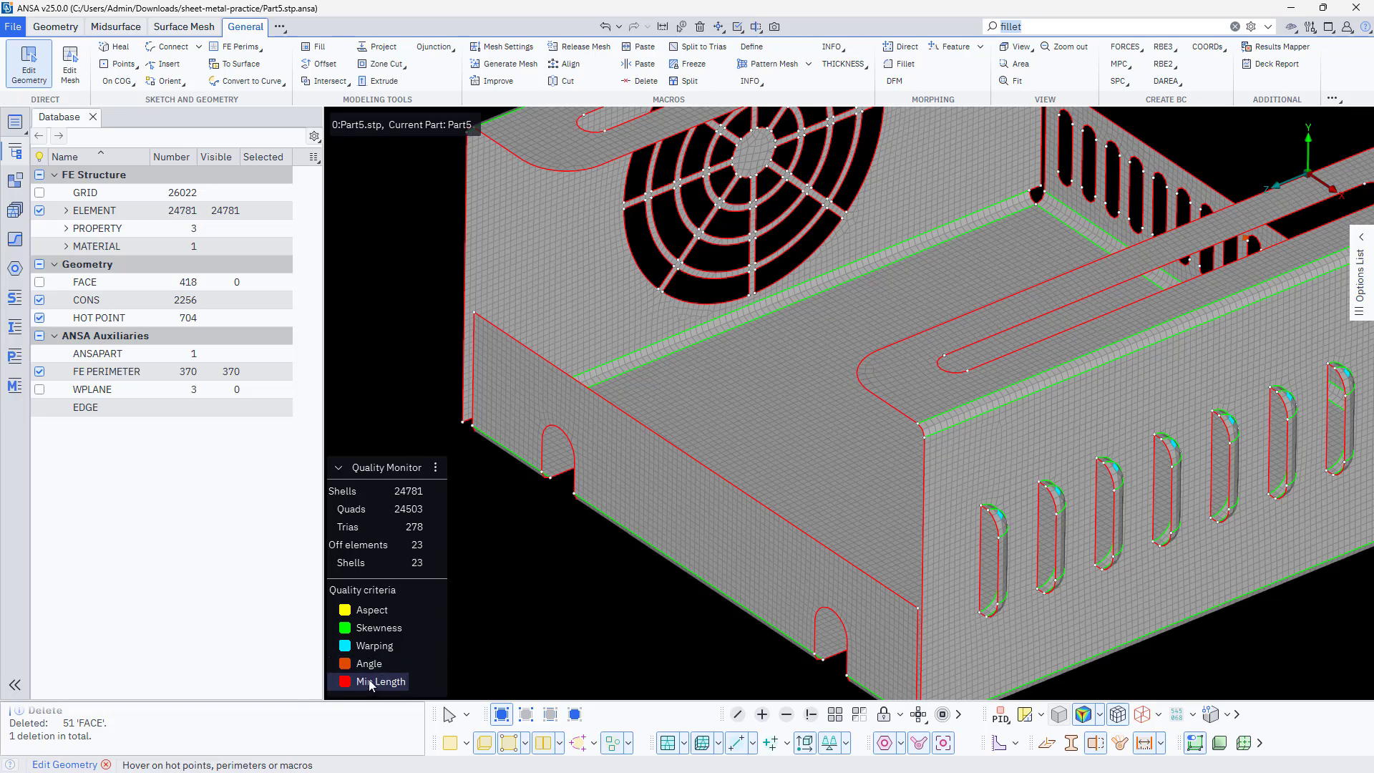
Examine the off elements on the slotted end wall and the side-wall louvres of the enclosure mesh
{"action": "scroll", "coordinate": [550, 596], "scroll_direction": "down", "scroll_amount": 4}
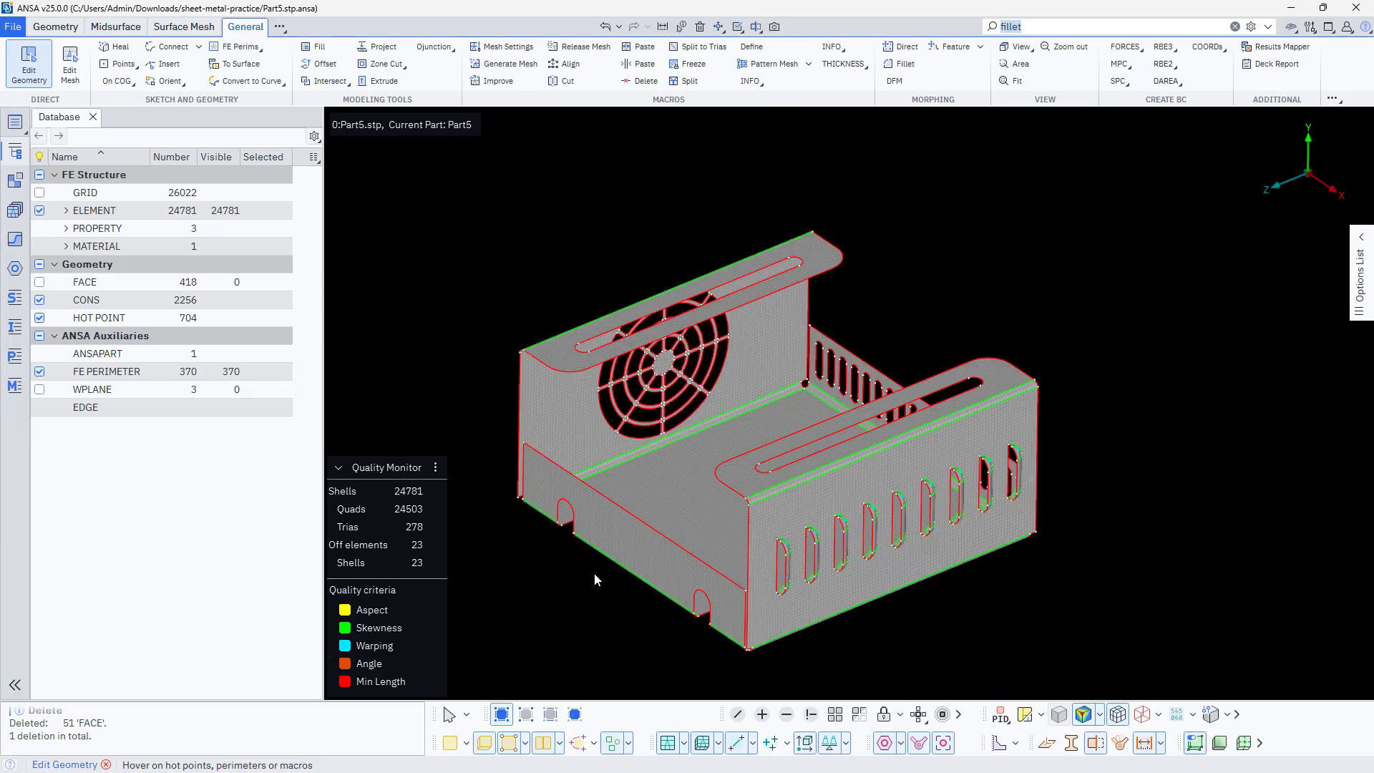
{"action": "left_click_drag", "start_coordinate": [595, 572], "coordinate": [506, 562], "text": "ctrl"}
{"action": "scroll", "coordinate": [905, 494], "scroll_direction": "up", "scroll_amount": 5}
{"action": "left_click_drag", "start_coordinate": [899, 509], "coordinate": [989, 537], "text": "ctrl"}
{"action": "scroll", "coordinate": [997, 534], "scroll_direction": "down", "scroll_amount": 4}
{"action": "middle_click_drag", "start_coordinate": [734, 526], "coordinate": [808, 513], "text": "ctrl"}
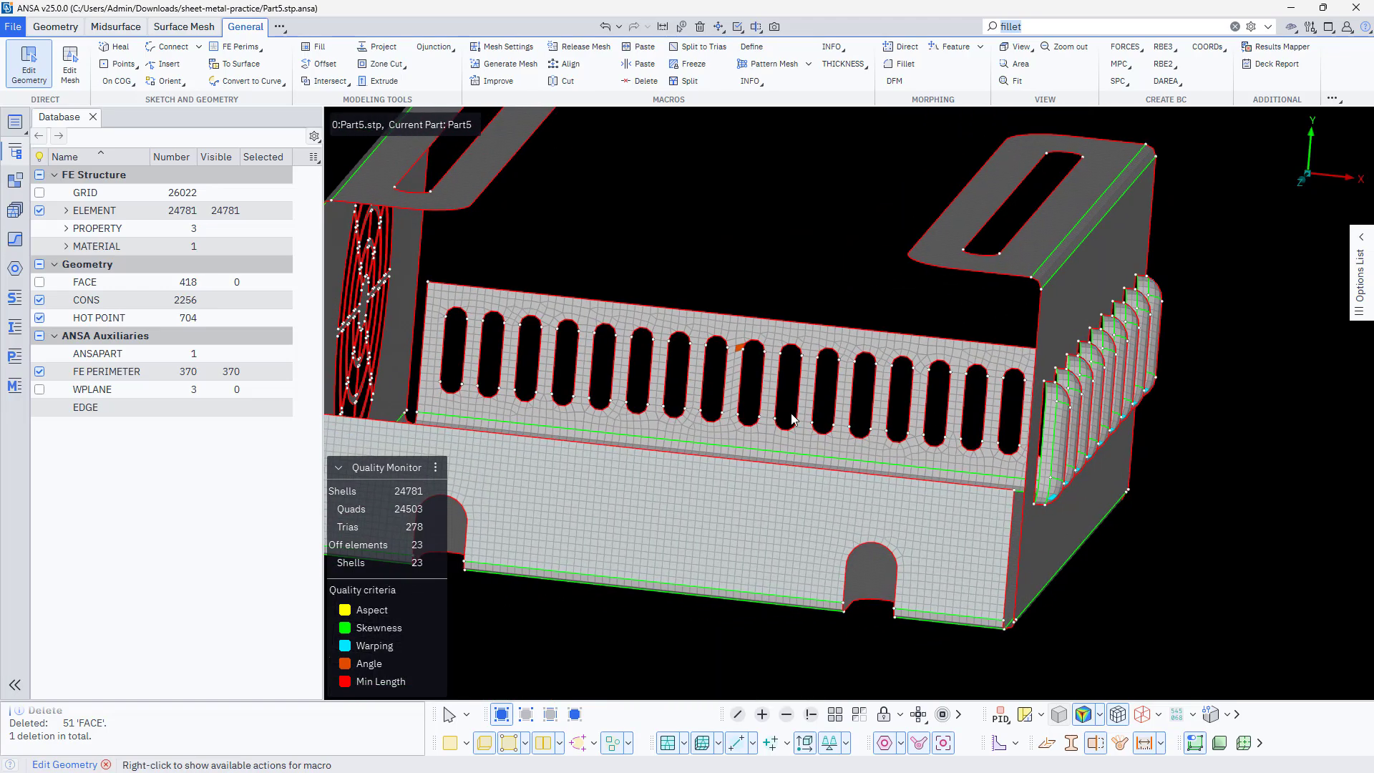
{"action": "scroll", "coordinate": [771, 350], "scroll_direction": "up", "scroll_amount": 6}
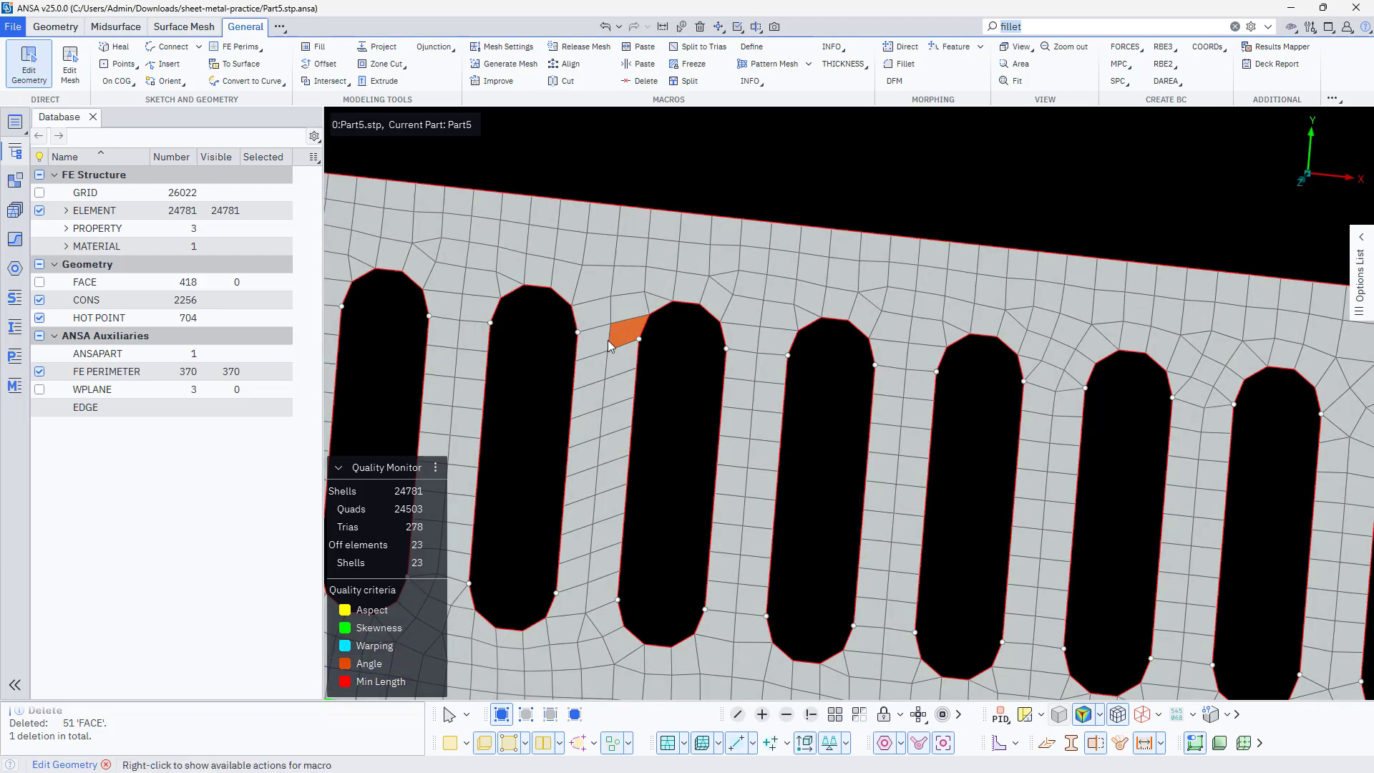
{"action": "scroll", "coordinate": [608, 344], "scroll_direction": "down", "scroll_amount": 9}
{"action": "left_click_drag", "start_coordinate": [672, 413], "coordinate": [653, 427], "text": "ctrl"}
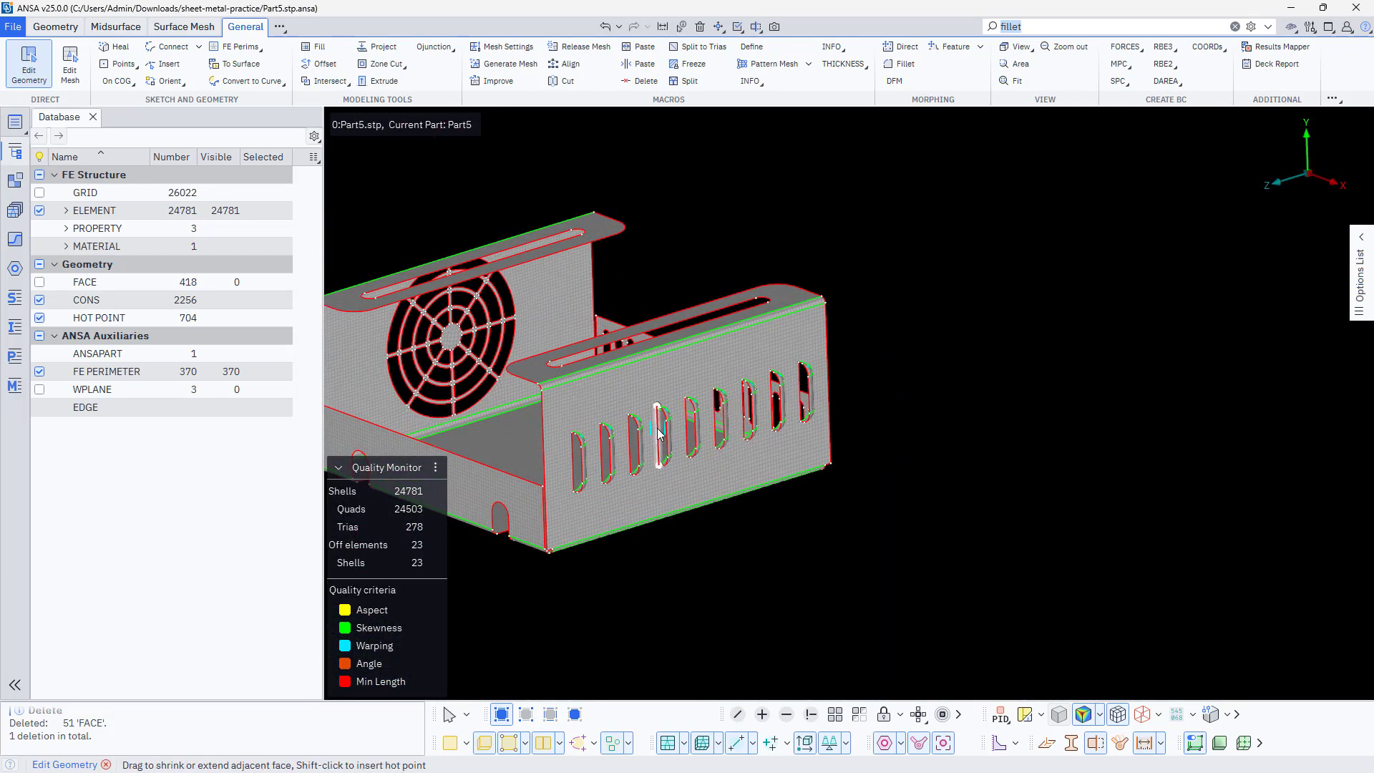
Set the Mesh Brush to Fix Quality and repair the warped element at the rounded end of a side-wall louvre
{"action": "scroll", "coordinate": [659, 434], "scroll_direction": "up", "scroll_amount": 5}
{"action": "right_click", "coordinate": [735, 329]}
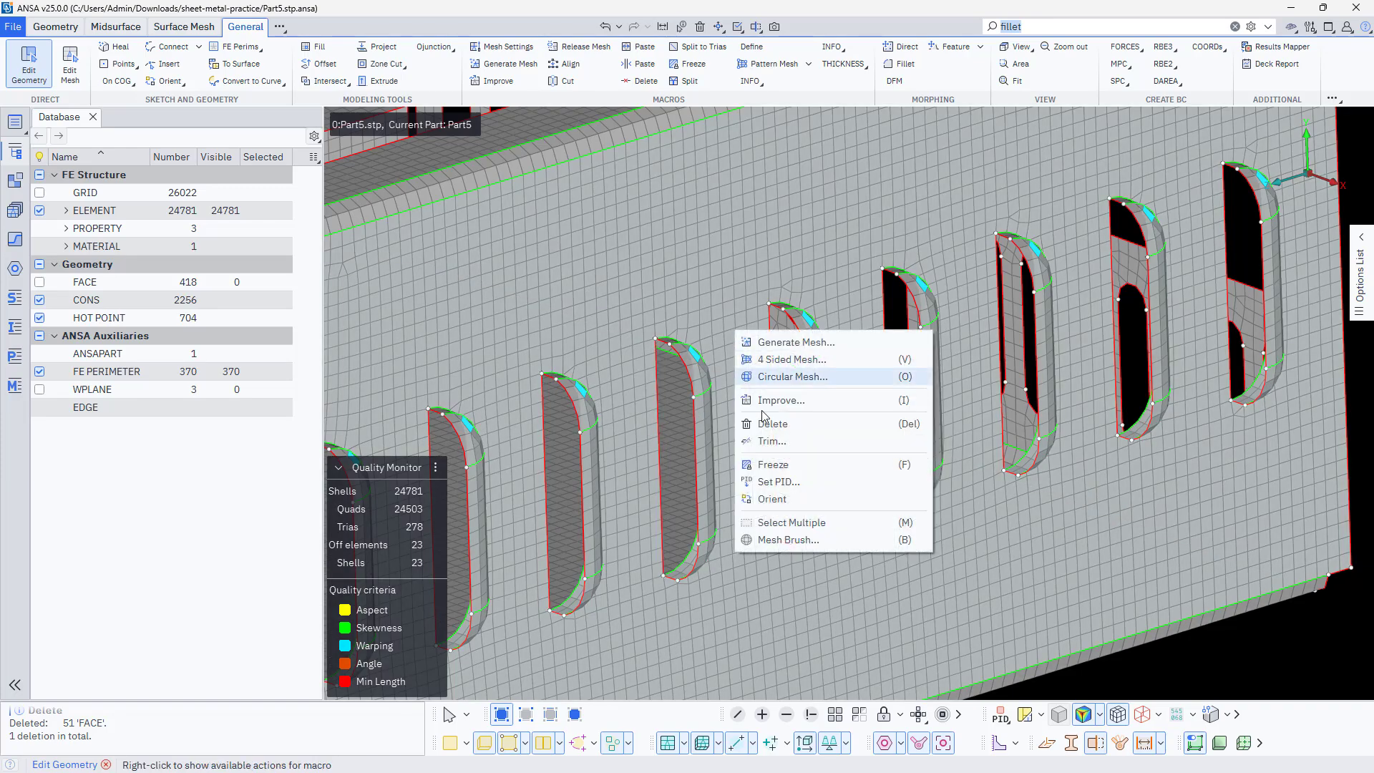
{"action": "left_click", "coordinate": [787, 540]}
{"action": "scroll", "coordinate": [699, 344], "scroll_direction": "up", "scroll_amount": 3}
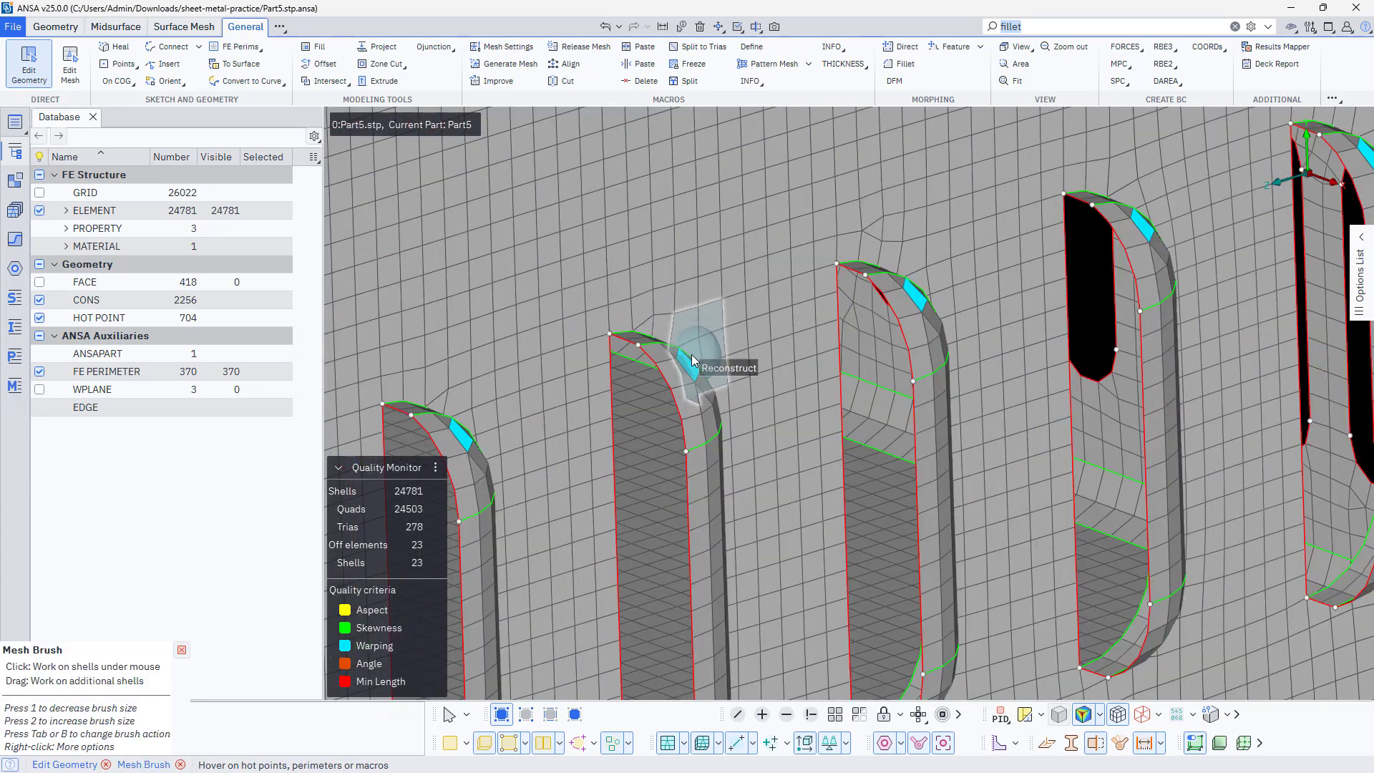
{"action": "left_click_drag", "start_coordinate": [699, 364], "coordinate": [748, 352], "text": "ctrl"}
{"action": "right_click", "coordinate": [697, 365]}
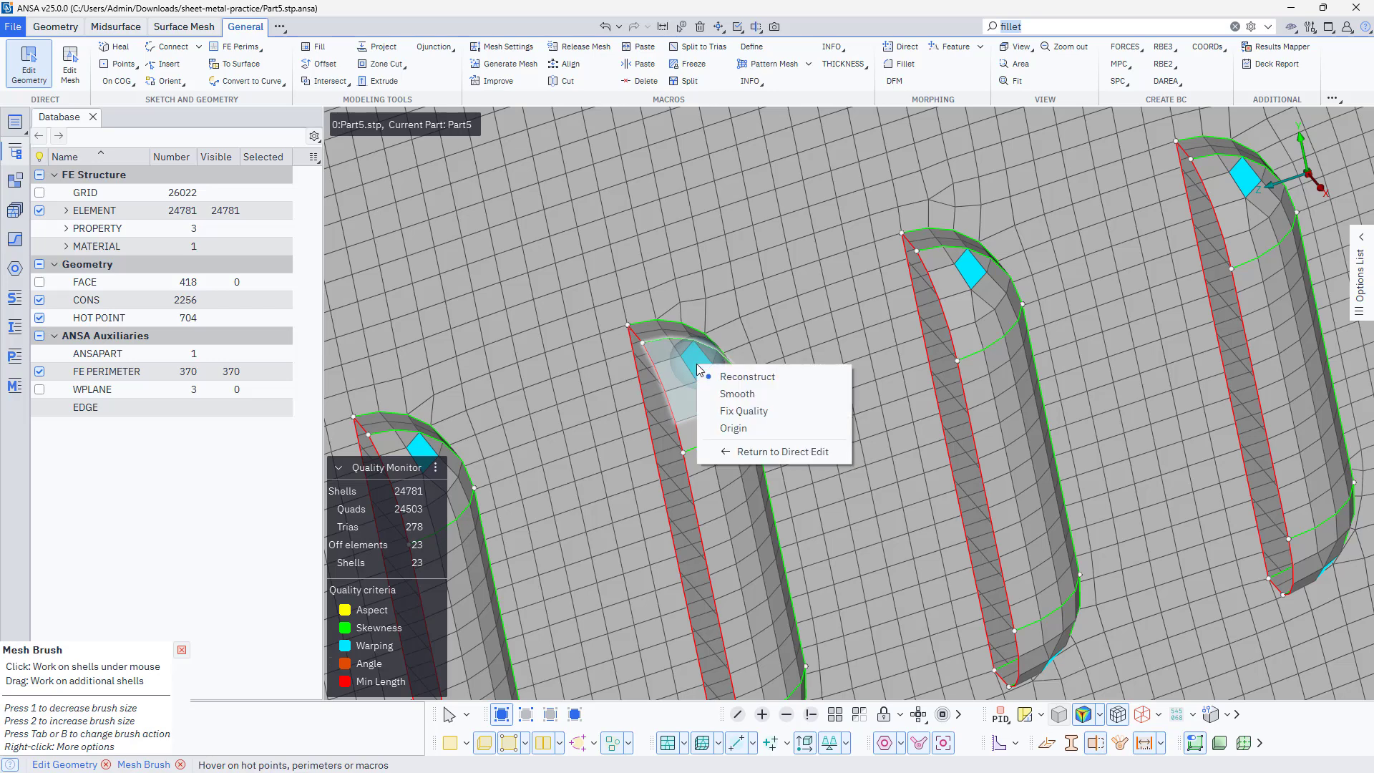
{"action": "left_click", "coordinate": [744, 411]}
{"action": "left_click", "coordinate": [693, 362]}
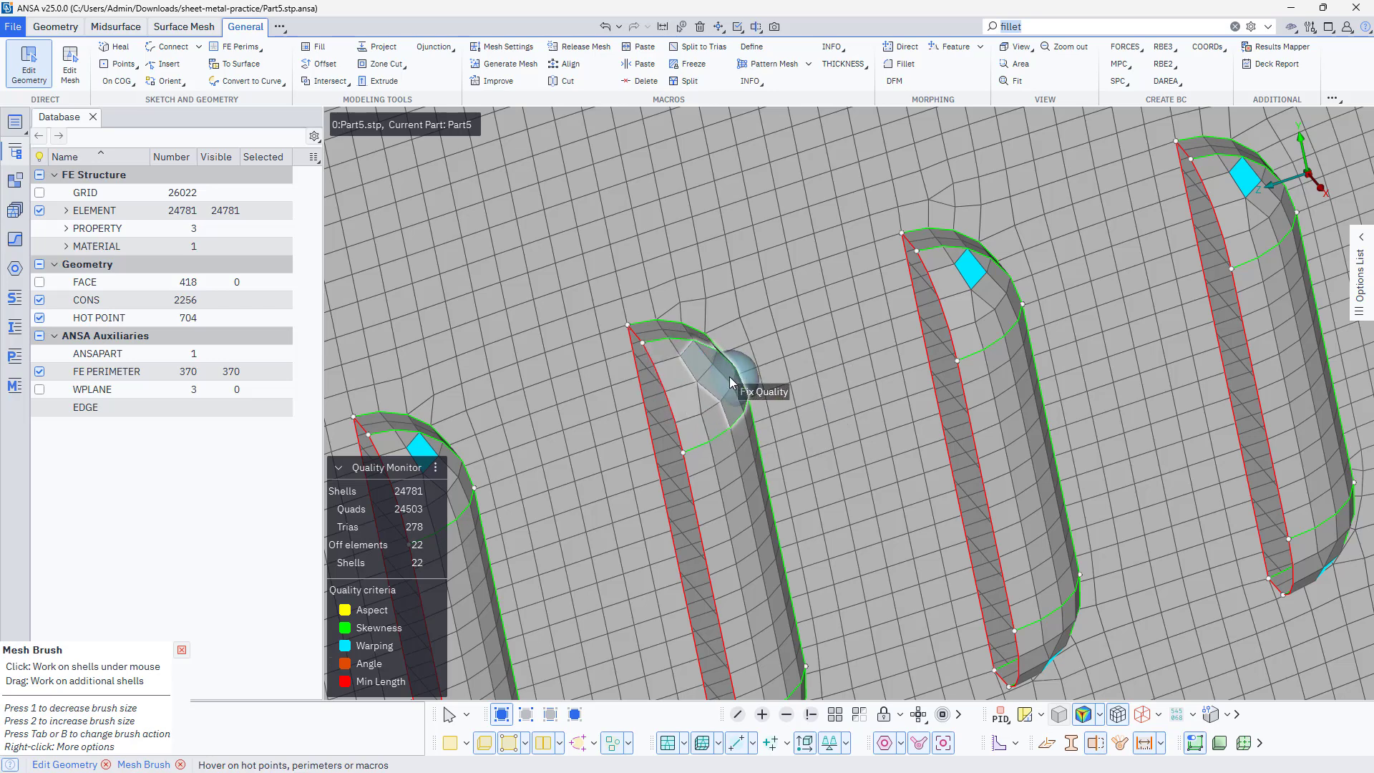
Repair the warped elements at the upper rounded ends of the neighbouring louvres with the Fix Quality brush
{"action": "left_click", "coordinate": [738, 380]}
{"action": "scroll", "coordinate": [776, 375], "scroll_direction": "down", "scroll_amount": 3}
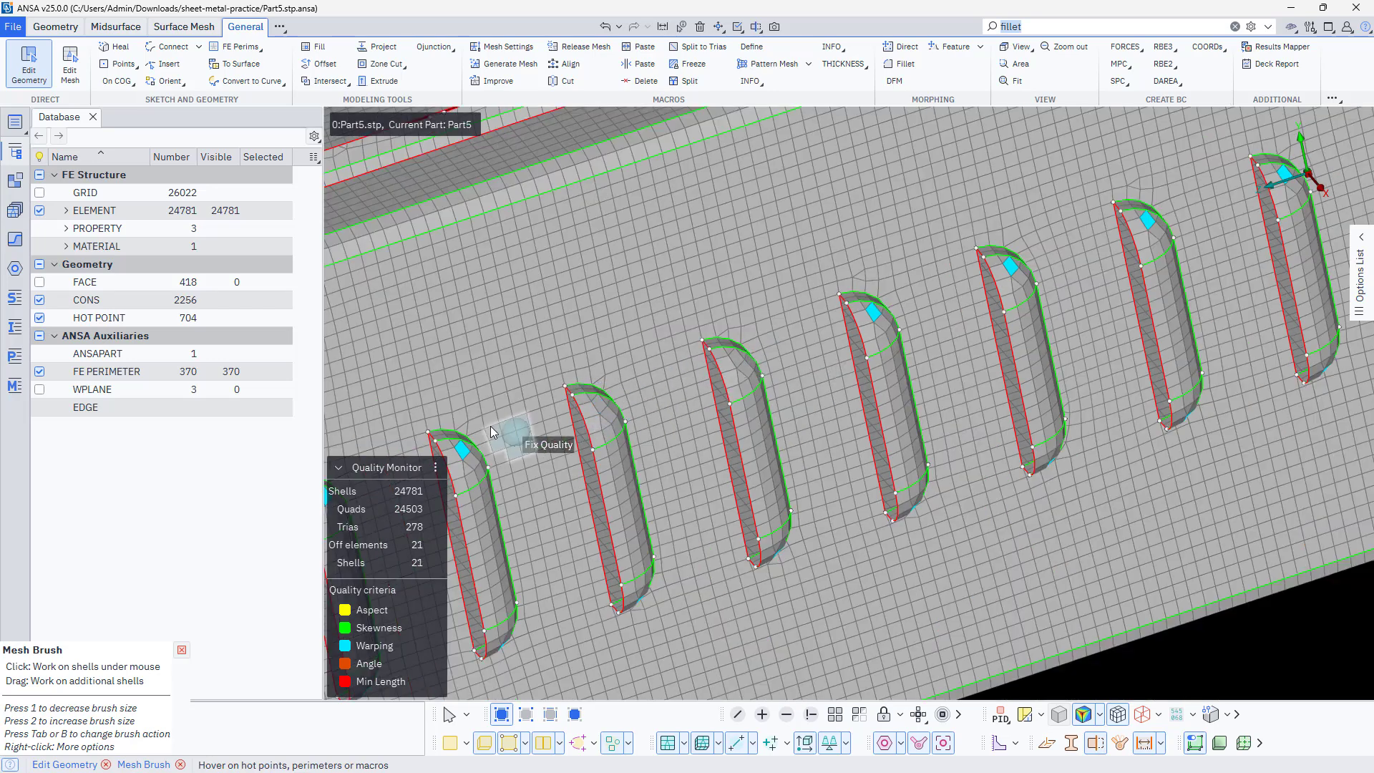
{"action": "left_click", "coordinate": [463, 448]}
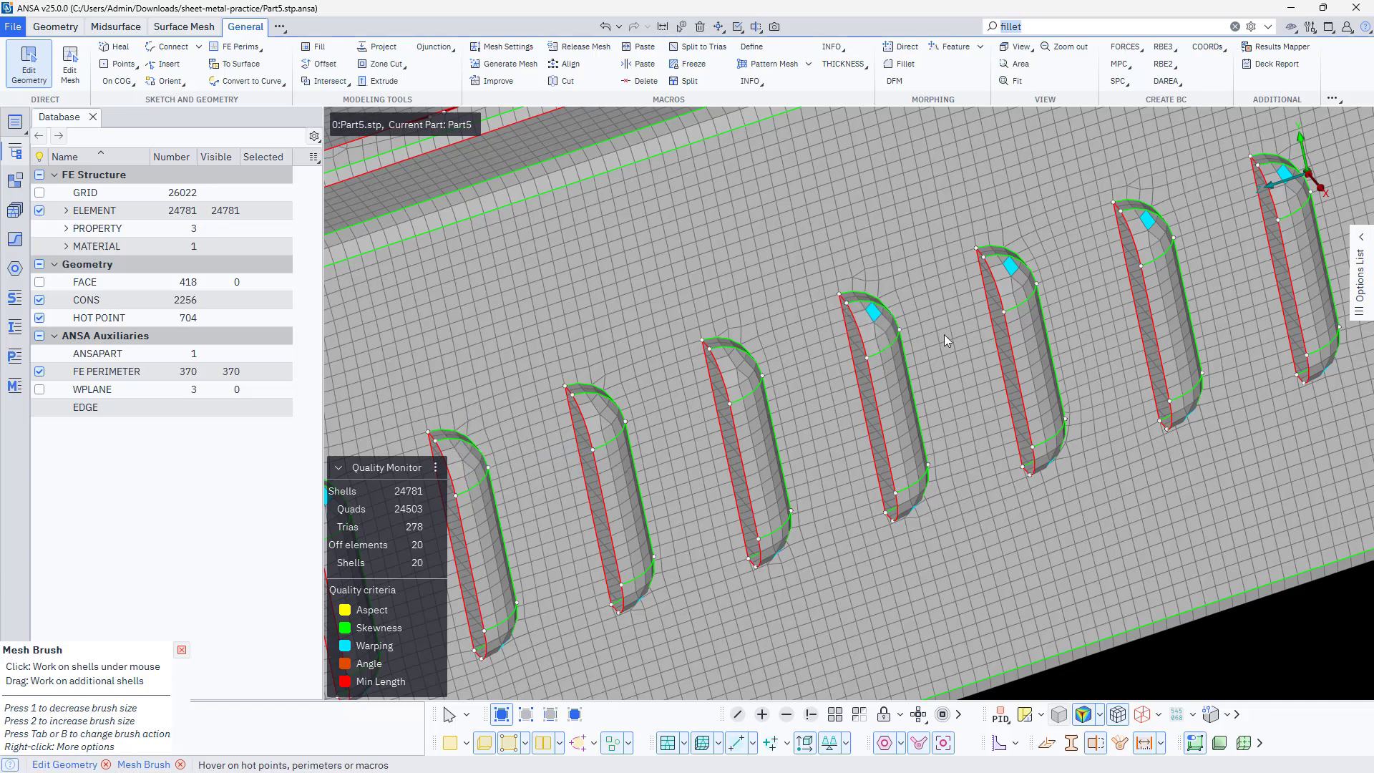
{"action": "left_click", "coordinate": [874, 314]}
{"action": "left_click_drag", "start_coordinate": [903, 376], "coordinate": [840, 387], "text": "ctrl"}
{"action": "scroll", "coordinate": [874, 348], "scroll_direction": "down", "scroll_amount": 4}
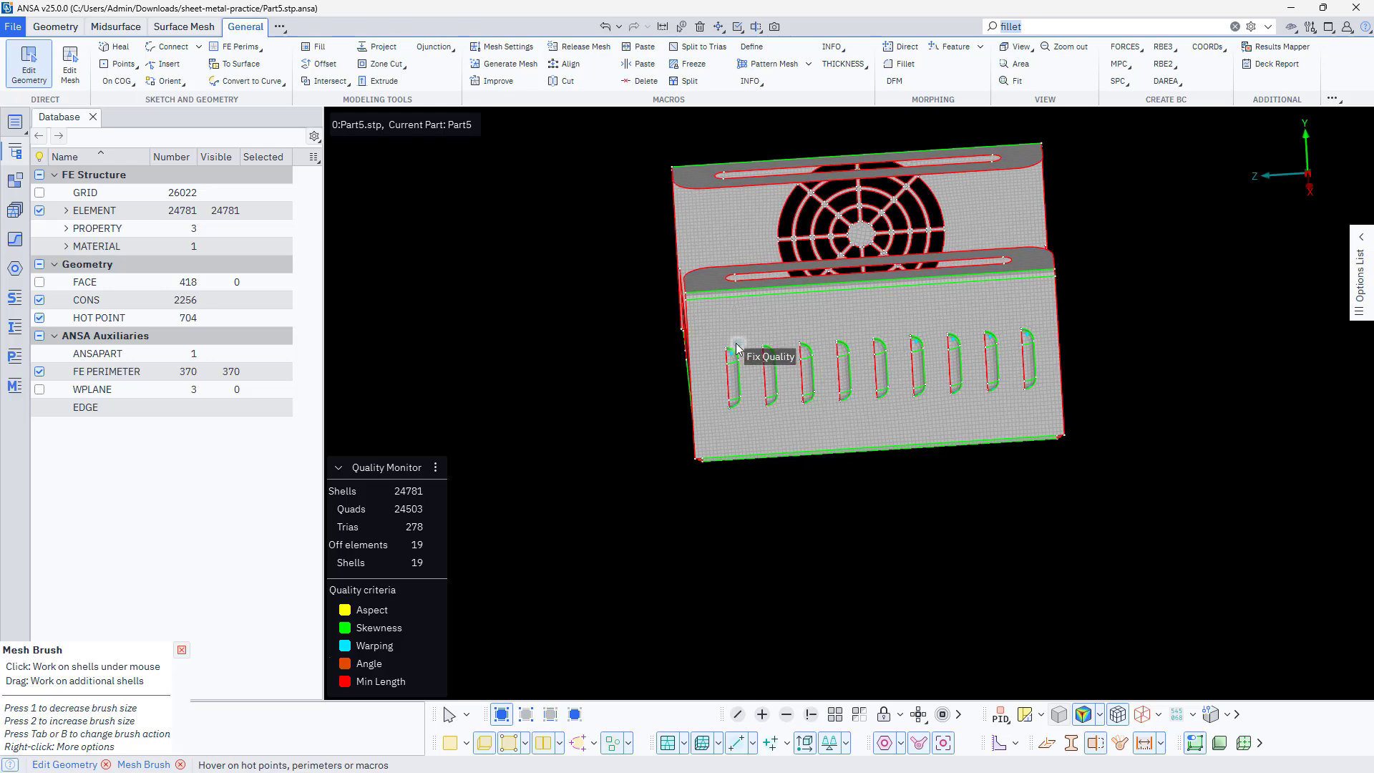
Brush Fix Quality over the remaining warped elements at both ends of the louvres along the side wall
{"action": "scroll", "coordinate": [737, 344], "scroll_direction": "up", "scroll_amount": 4}
{"action": "mouse_move", "coordinate": [731, 356]}
{"action": "left_mouse_down"}
{"action": "mouse_move", "coordinate": [736, 453]}
{"action": "mouse_move", "coordinate": [752, 473]}
{"action": "left_mouse_up"}
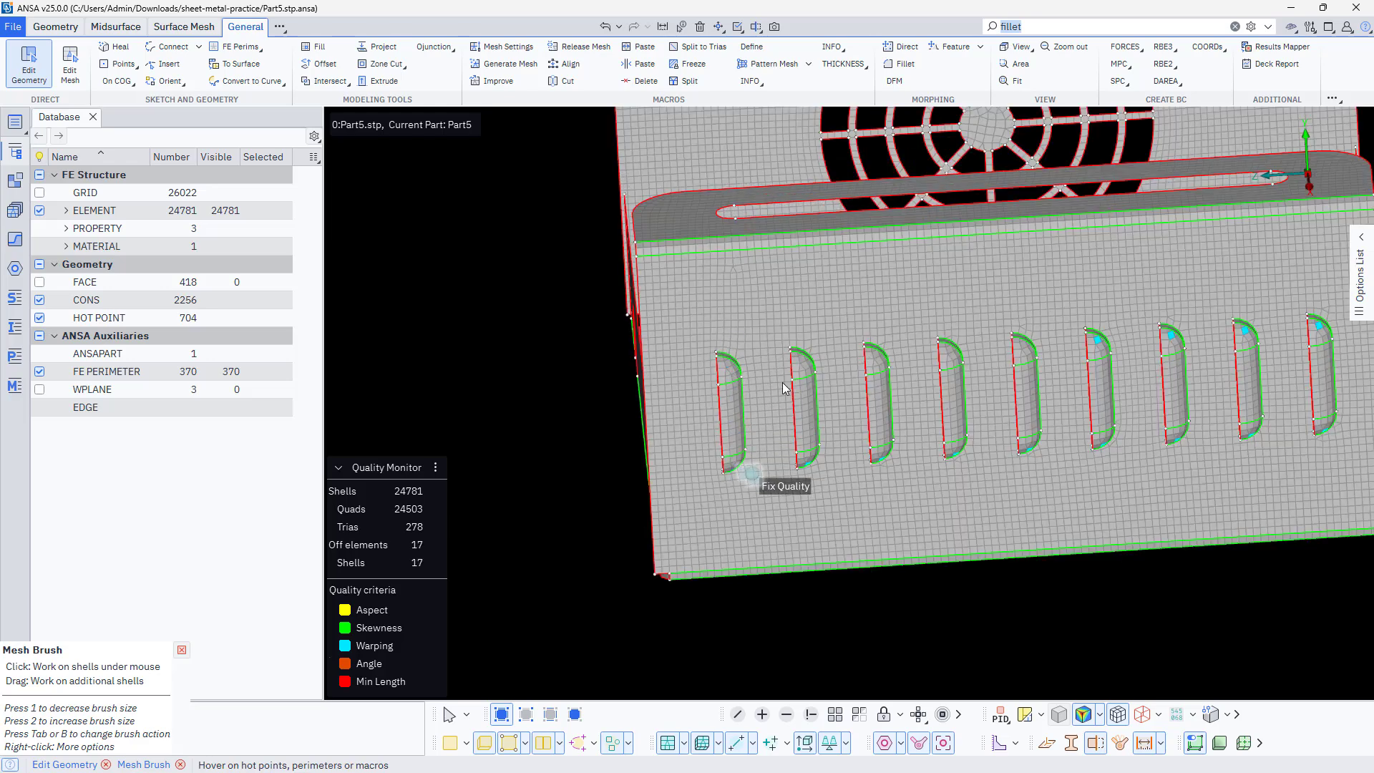
{"action": "left_click_drag", "start_coordinate": [795, 336], "coordinate": [818, 474]}
{"action": "left_click_drag", "start_coordinate": [870, 342], "coordinate": [895, 463]}
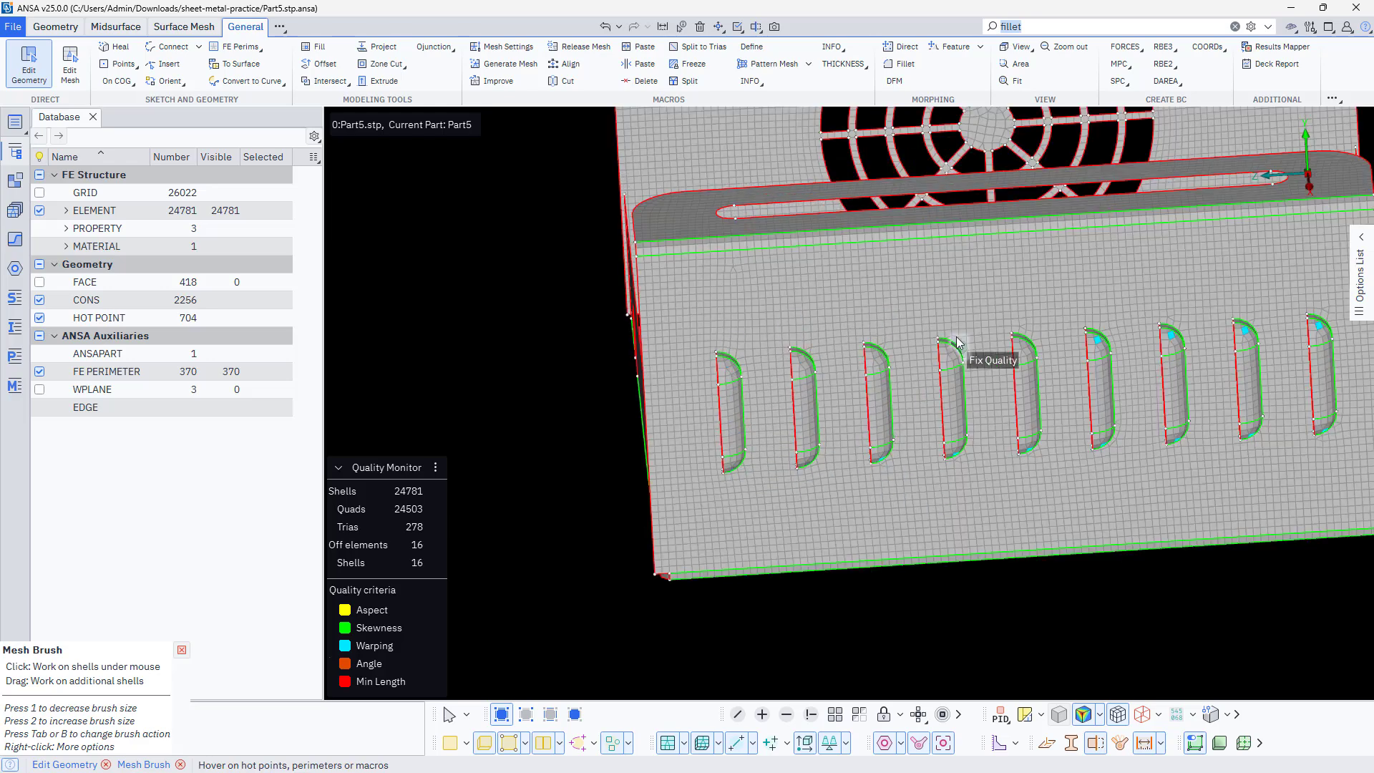
{"action": "mouse_move", "coordinate": [957, 338]}
{"action": "left_mouse_down"}
{"action": "mouse_move", "coordinate": [963, 469]}
{"action": "mouse_move", "coordinate": [905, 440]}
{"action": "mouse_move", "coordinate": [886, 468]}
{"action": "left_mouse_up"}
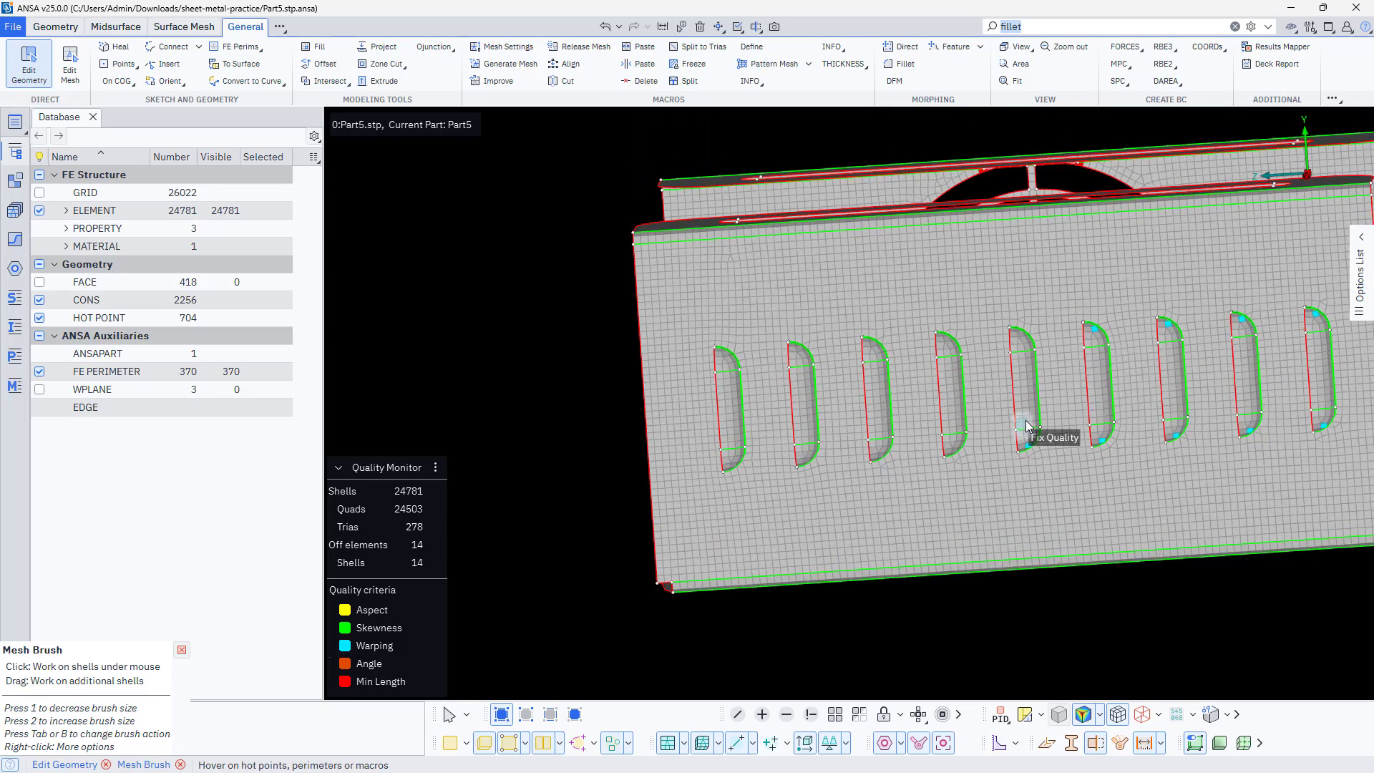
{"action": "left_click_drag", "start_coordinate": [1027, 426], "coordinate": [1037, 464]}
{"action": "mouse_move", "coordinate": [1108, 328]}
{"action": "left_mouse_down"}
{"action": "mouse_move", "coordinate": [1103, 456]}
{"action": "mouse_move", "coordinate": [1187, 432]}
{"action": "mouse_move", "coordinate": [1175, 319]}
{"action": "mouse_move", "coordinate": [1258, 414]}
{"action": "mouse_move", "coordinate": [1255, 435]}
{"action": "left_mouse_up"}
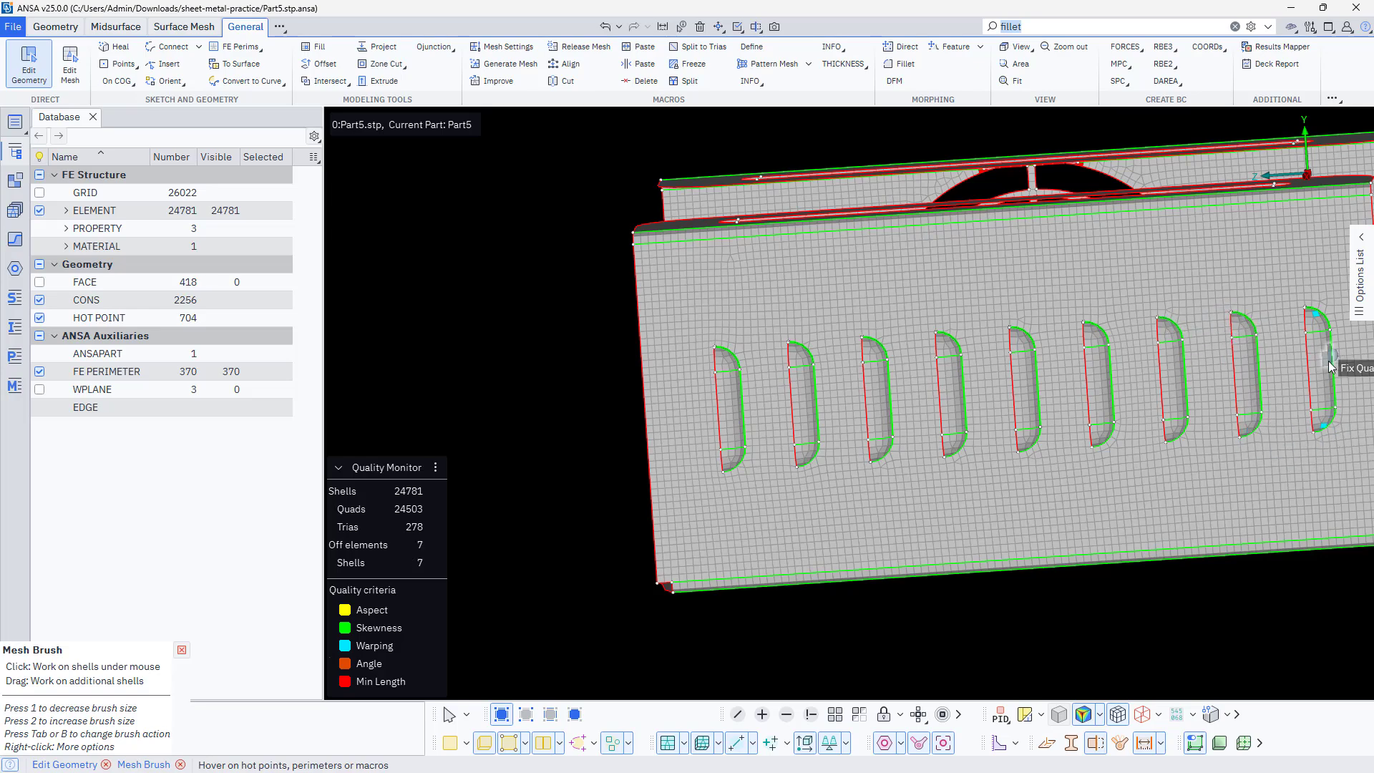
{"action": "left_click_drag", "start_coordinate": [1330, 367], "coordinate": [1325, 393]}
Repair the element failing the angle criterion between two slots of the slotted end wall with the Fix Quality brush
{"action": "middle_click_drag", "start_coordinate": [1228, 373], "coordinate": [932, 358], "text": "ctrl"}
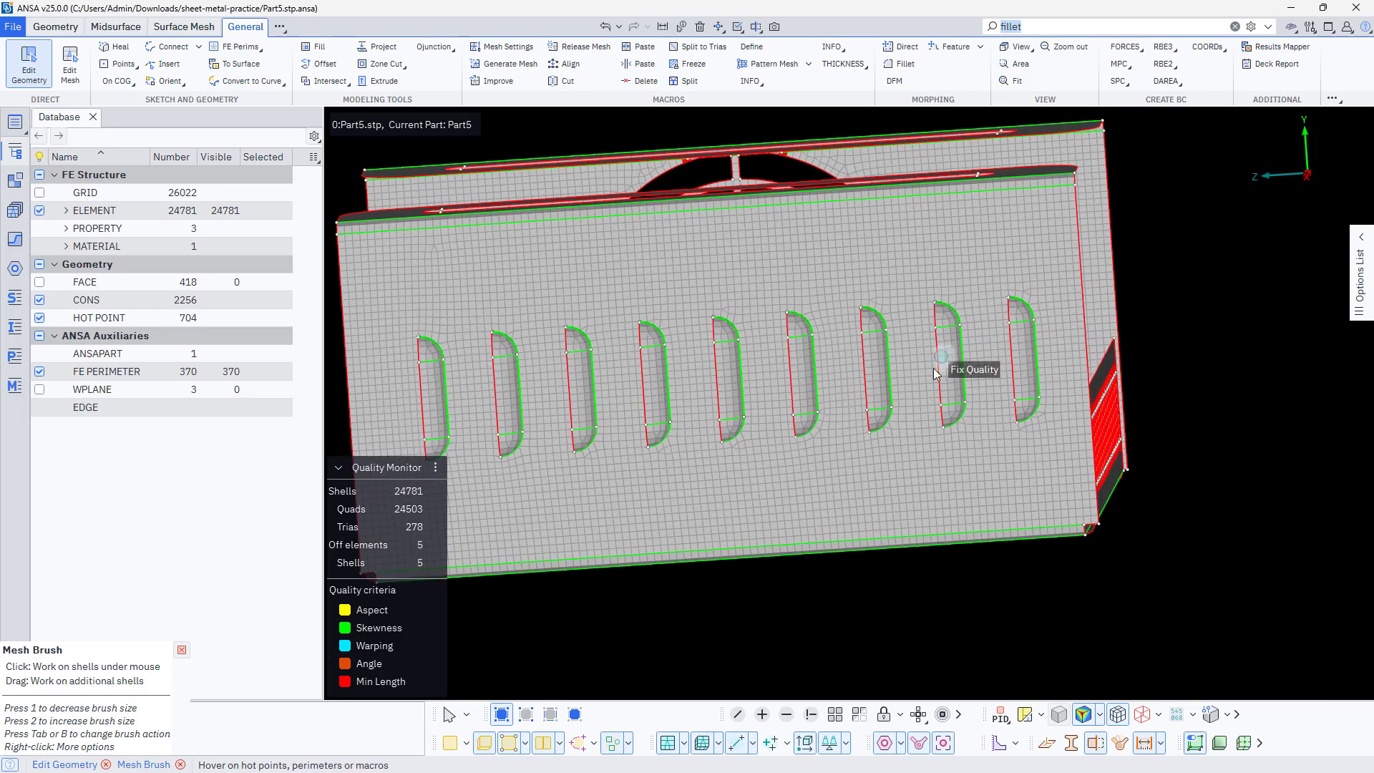
{"action": "left_click_drag", "start_coordinate": [932, 387], "coordinate": [917, 275], "text": "ctrl"}
{"action": "scroll", "coordinate": [917, 275], "scroll_direction": "down", "scroll_amount": 3}
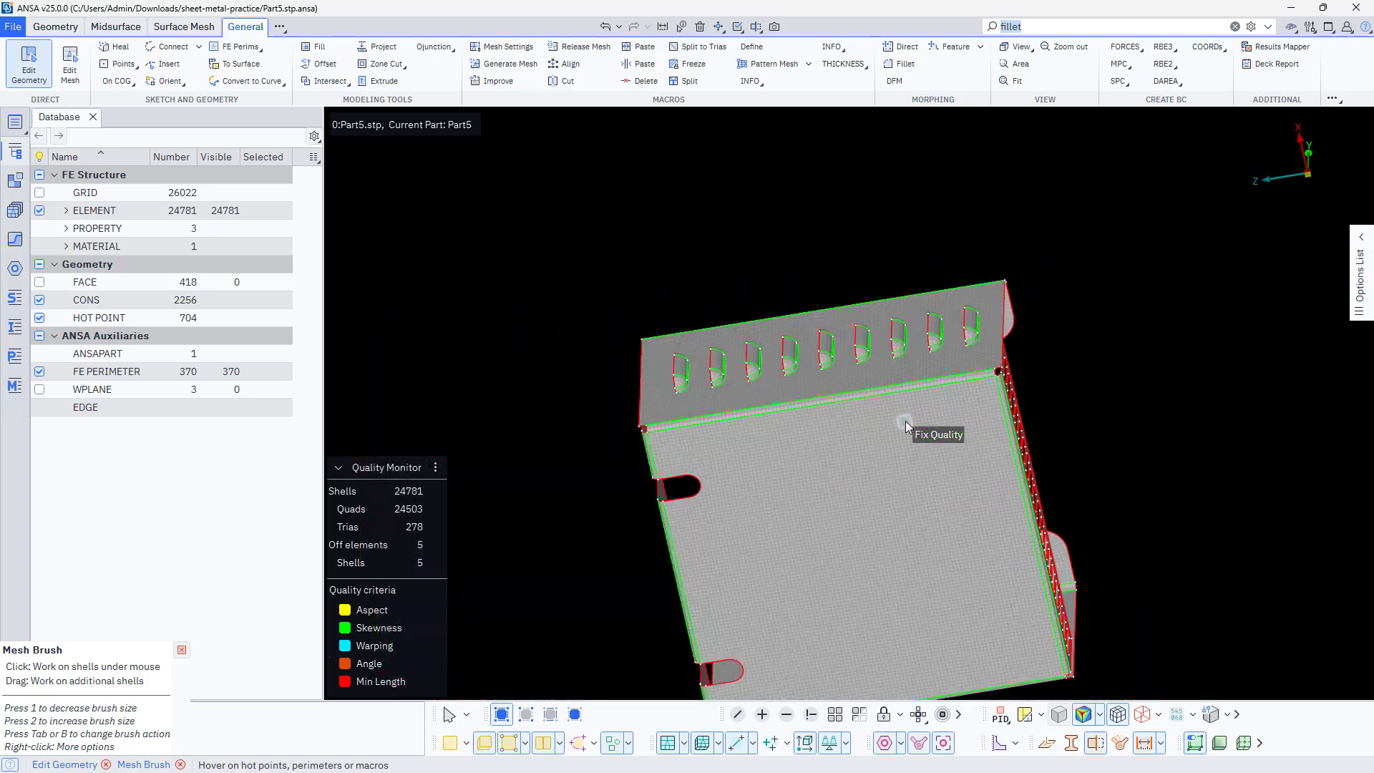
{"action": "middle_click_drag", "start_coordinate": [906, 421], "coordinate": [916, 326], "text": "ctrl"}
{"action": "scroll", "coordinate": [675, 403], "scroll_direction": "up", "scroll_amount": 3}
{"action": "left_click_drag", "start_coordinate": [693, 347], "coordinate": [836, 354], "text": "ctrl"}
{"action": "middle_click_drag", "start_coordinate": [836, 353], "coordinate": [1245, 429], "text": "ctrl"}
{"action": "scroll", "coordinate": [706, 513], "scroll_direction": "up", "scroll_amount": 5}
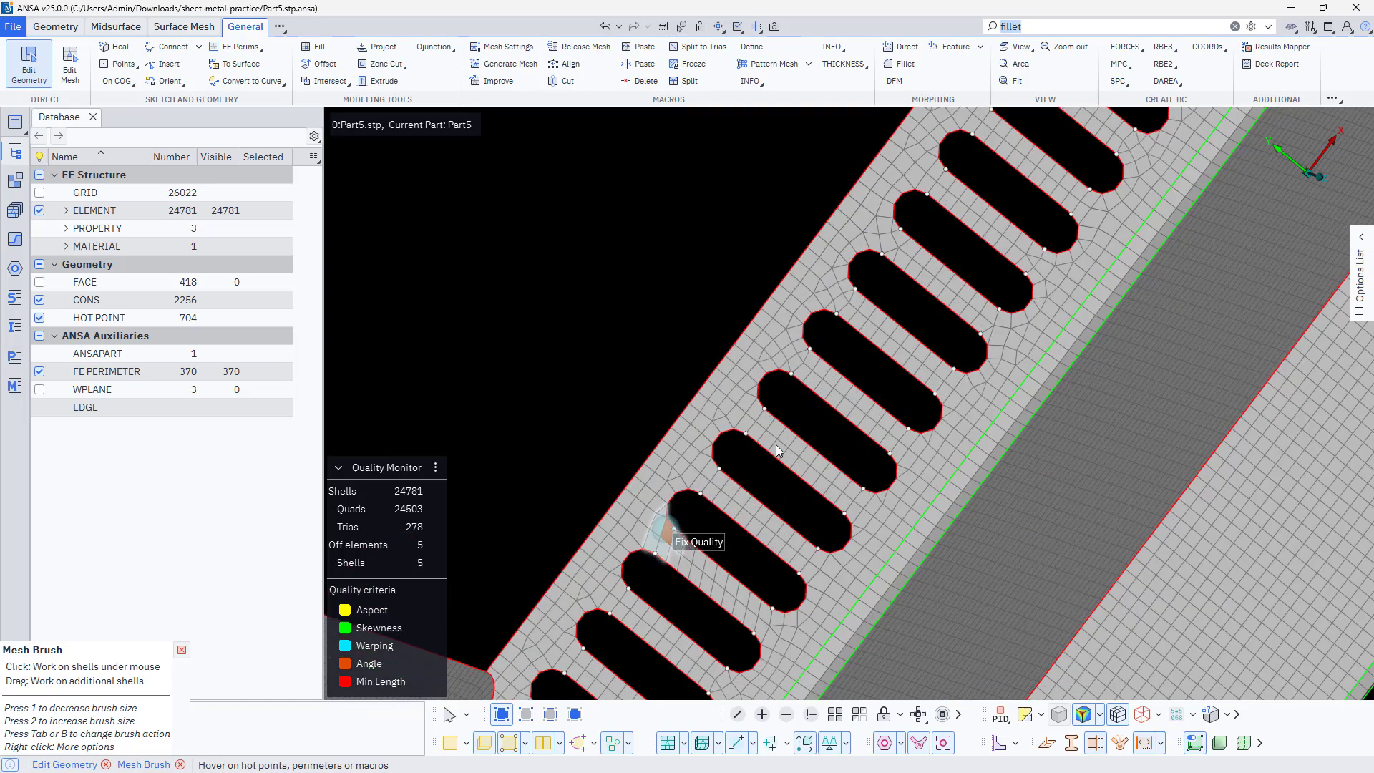
{"action": "left_click", "coordinate": [858, 483]}
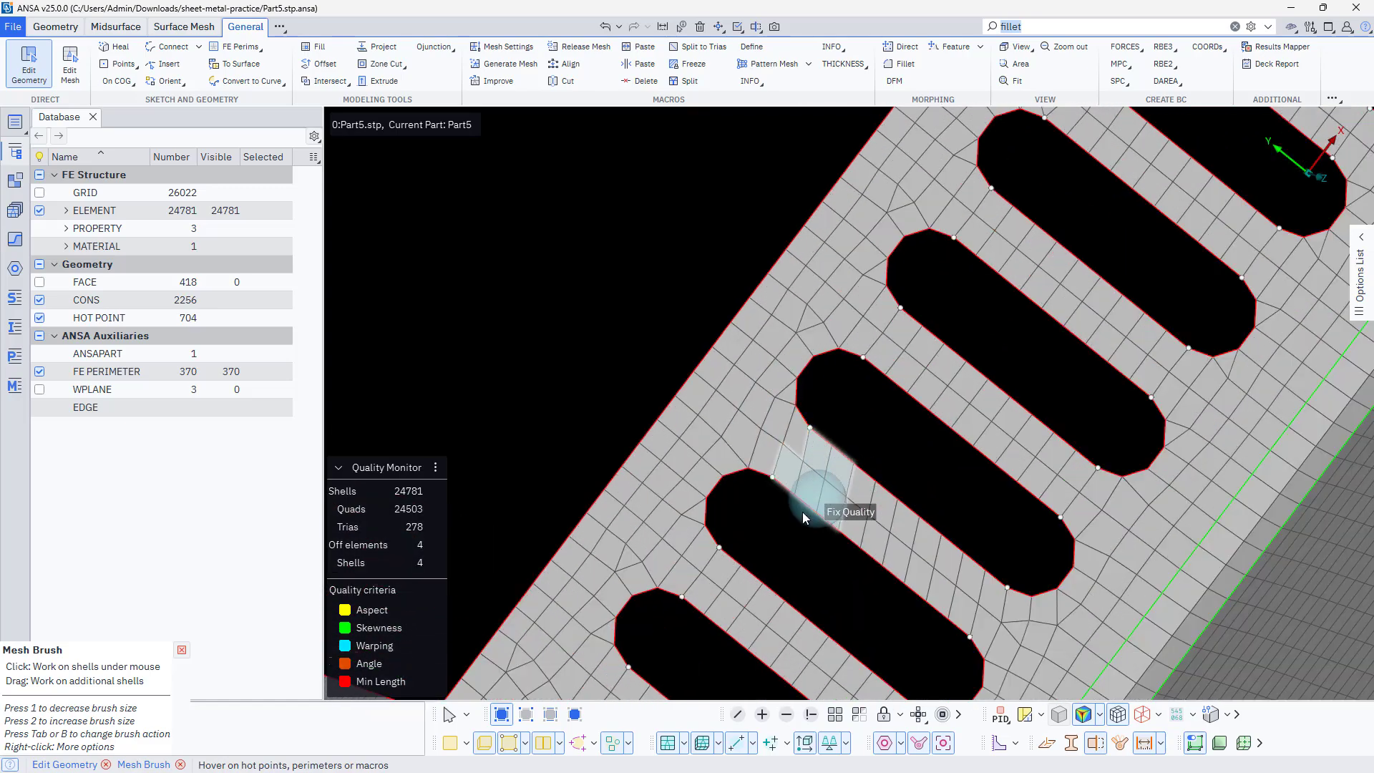
Fix the elements failing the min length criterion along the fan cutout's upper rim with the Fix Quality brush
{"action": "middle_click_drag", "start_coordinate": [810, 494], "coordinate": [881, 342], "text": "ctrl"}
{"action": "scroll", "coordinate": [882, 340], "scroll_direction": "down", "scroll_amount": 3}
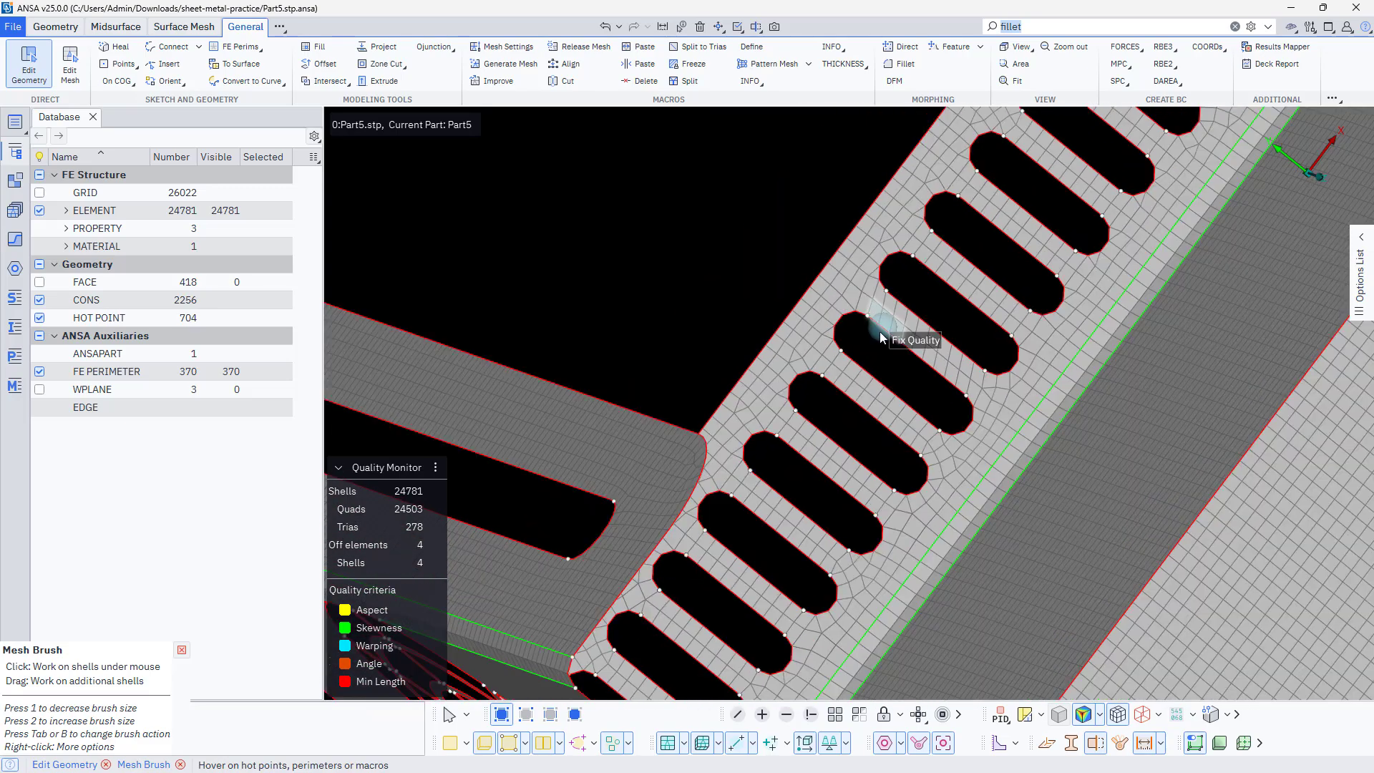
{"action": "mouse_move", "coordinate": [884, 338]}
{"action": "left_mouse_down", "text": "ctrl"}
{"action": "mouse_move", "coordinate": [918, 352]}
{"action": "mouse_move", "coordinate": [987, 294]}
{"action": "left_mouse_up", "text": "ctrl"}
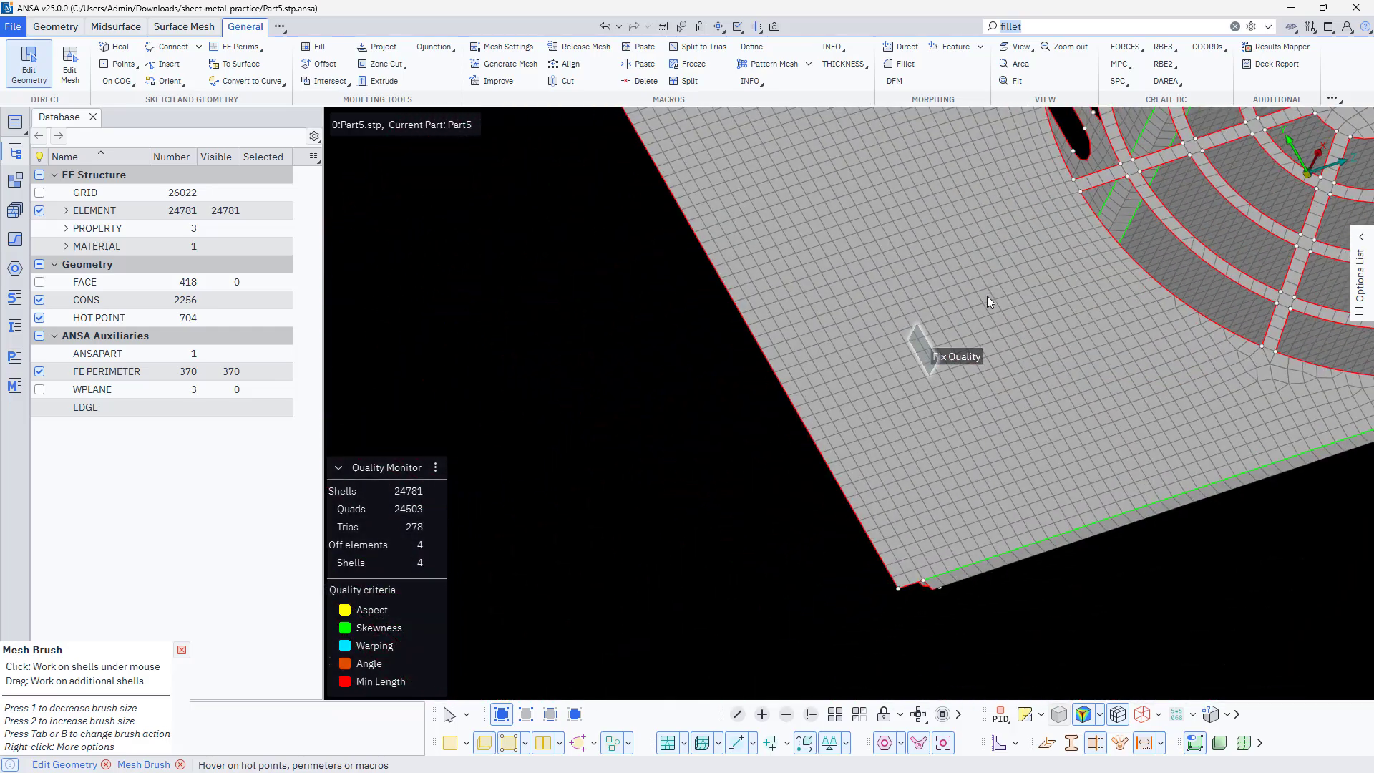
{"action": "middle_click_drag", "start_coordinate": [989, 295], "coordinate": [559, 583], "text": "ctrl"}
{"action": "scroll", "coordinate": [706, 444], "scroll_direction": "down", "scroll_amount": 3}
{"action": "scroll", "coordinate": [675, 295], "scroll_direction": "up", "scroll_amount": 5}
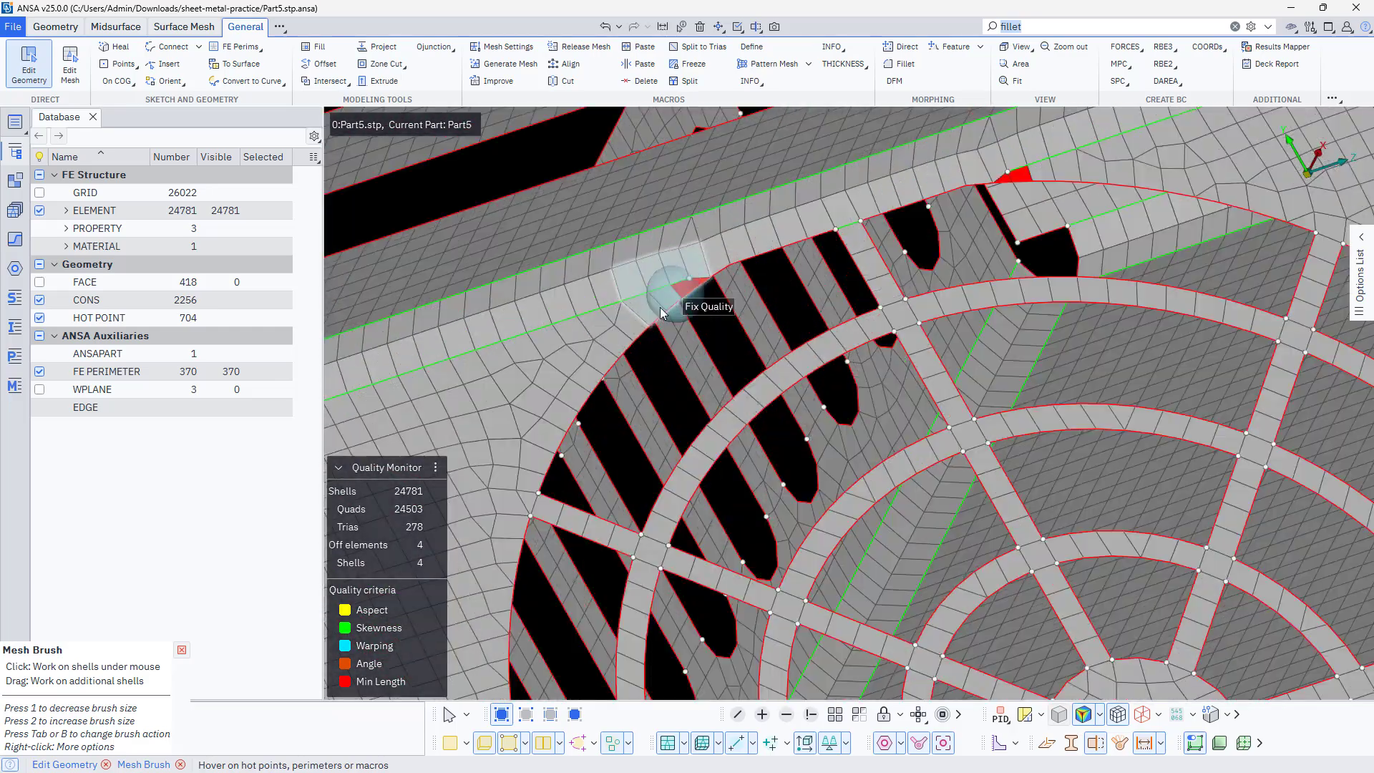
{"action": "left_click_drag", "start_coordinate": [653, 312], "coordinate": [723, 252], "text": "ctrl"}
{"action": "middle_click_drag", "start_coordinate": [698, 288], "coordinate": [622, 410], "text": "ctrl"}
{"action": "left_click_drag", "start_coordinate": [574, 428], "coordinate": [667, 371]}
{"action": "left_click_drag", "start_coordinate": [922, 273], "coordinate": [1001, 252]}
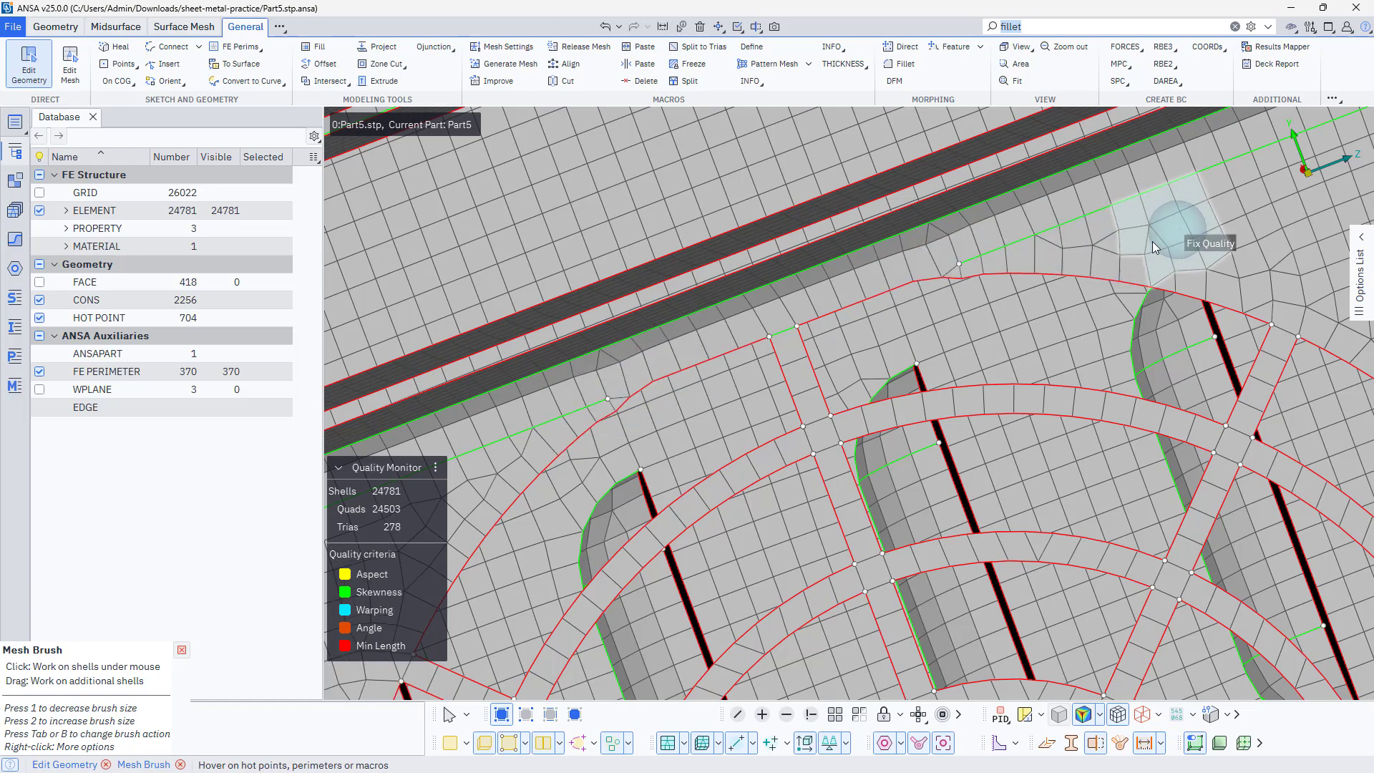
Examine the fan grille, louvres and slotted end wall of the enclosure mesh for remaining off elements
{"action": "scroll", "coordinate": [904, 401], "scroll_direction": "down", "scroll_amount": 2}
{"action": "scroll", "coordinate": [909, 417], "scroll_direction": "down", "scroll_amount": 4}
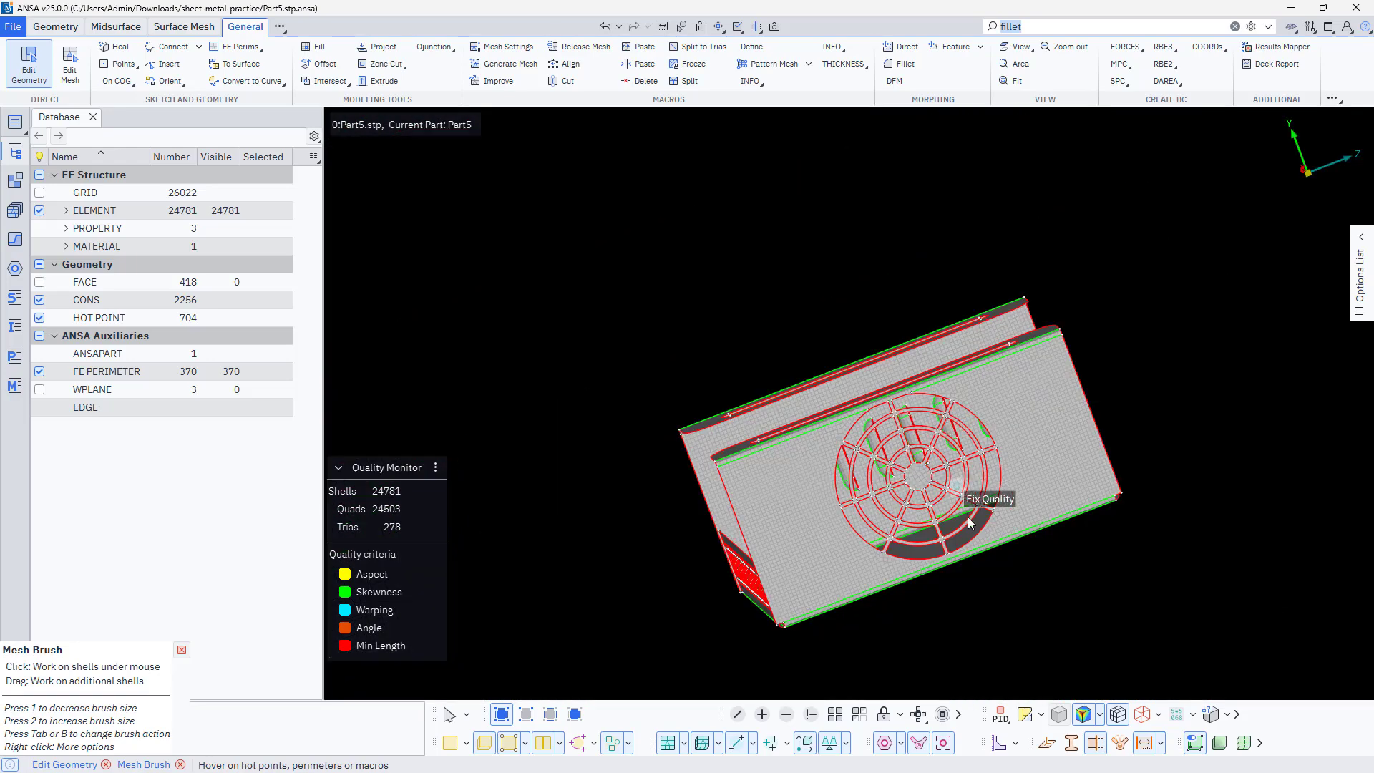
{"action": "scroll", "coordinate": [1121, 452], "scroll_direction": "up", "scroll_amount": 2}
{"action": "scroll", "coordinate": [1115, 442], "scroll_direction": "down", "scroll_amount": 3}
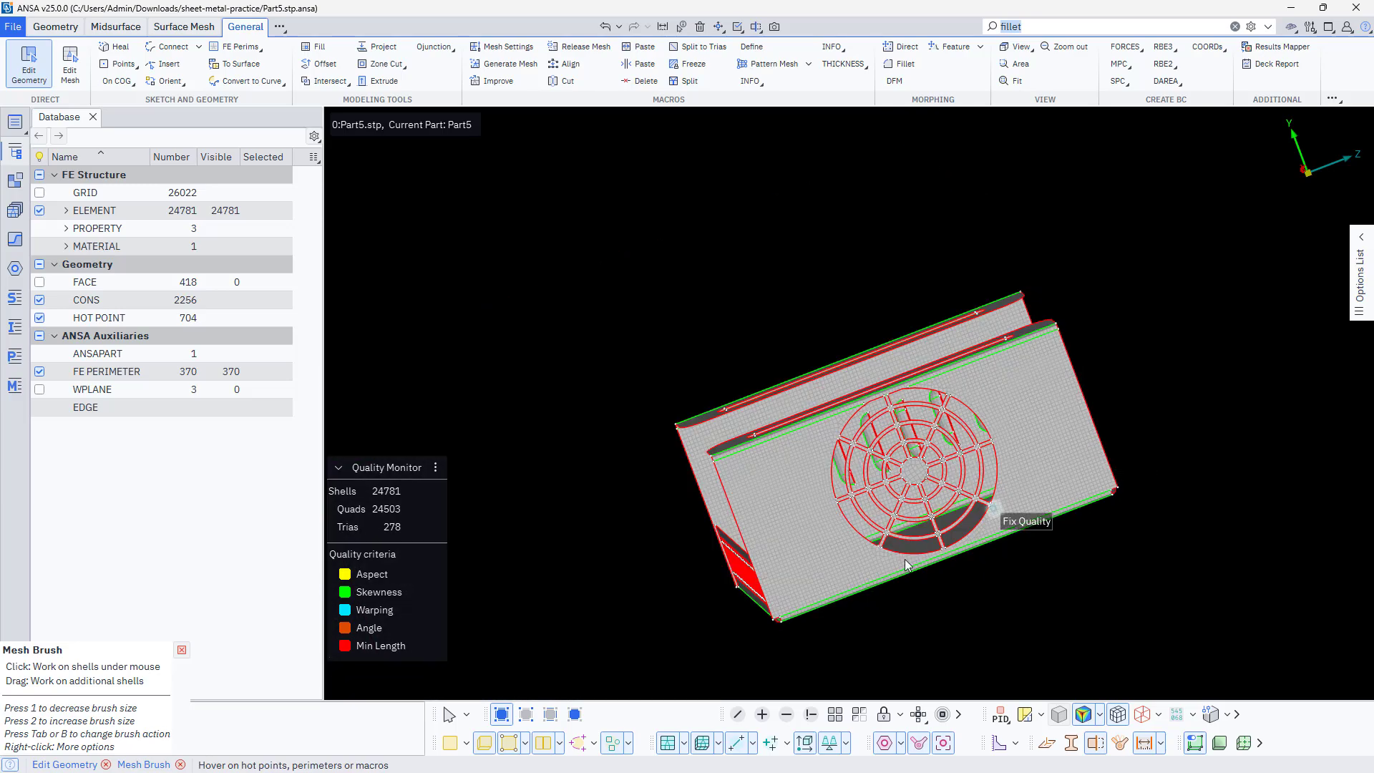
{"action": "left_click_drag", "start_coordinate": [903, 558], "coordinate": [870, 509], "text": "ctrl"}
{"action": "scroll", "coordinate": [796, 491], "scroll_direction": "up", "scroll_amount": 3}
{"action": "middle_click_drag", "start_coordinate": [882, 469], "coordinate": [751, 539], "text": "ctrl"}
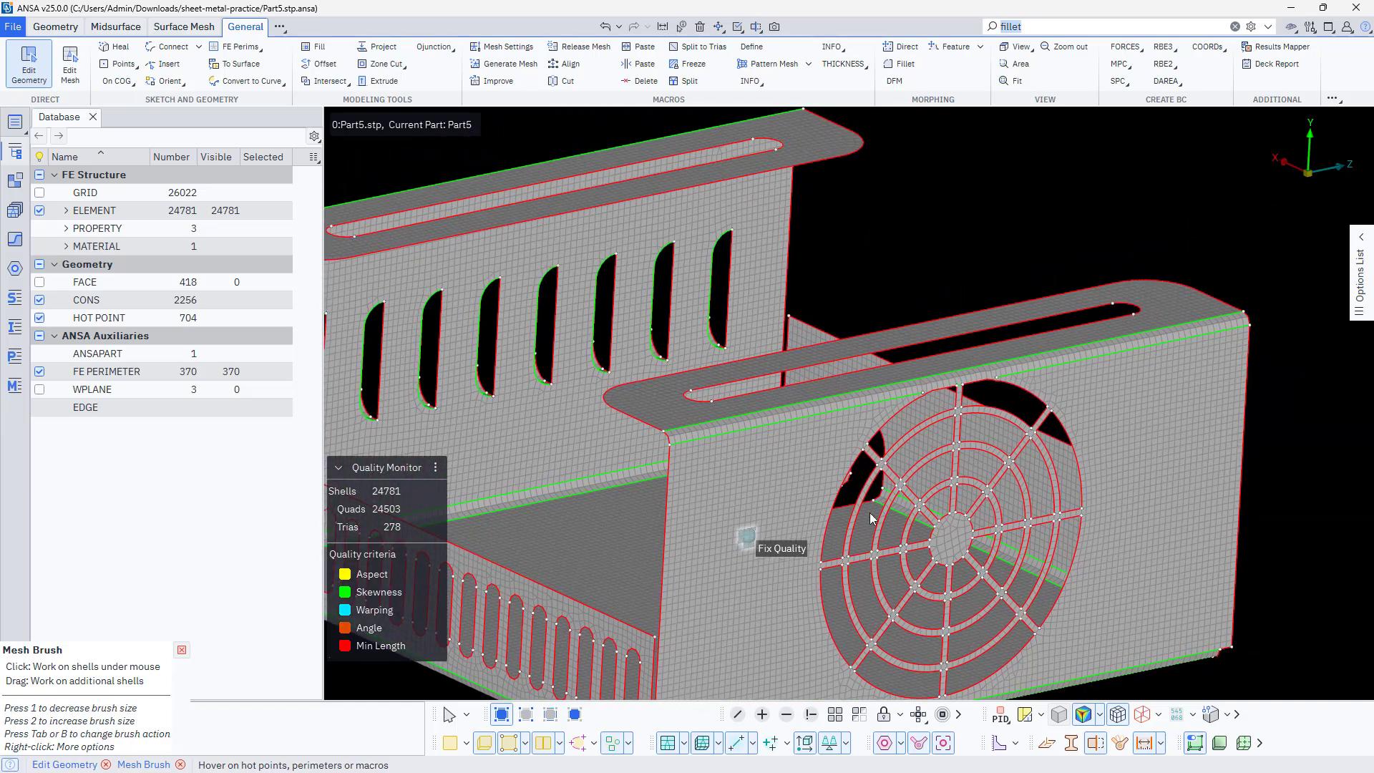
{"action": "left_click_drag", "start_coordinate": [950, 499], "coordinate": [929, 552], "text": "ctrl"}
{"action": "scroll", "coordinate": [960, 525], "scroll_direction": "down", "scroll_amount": 5}
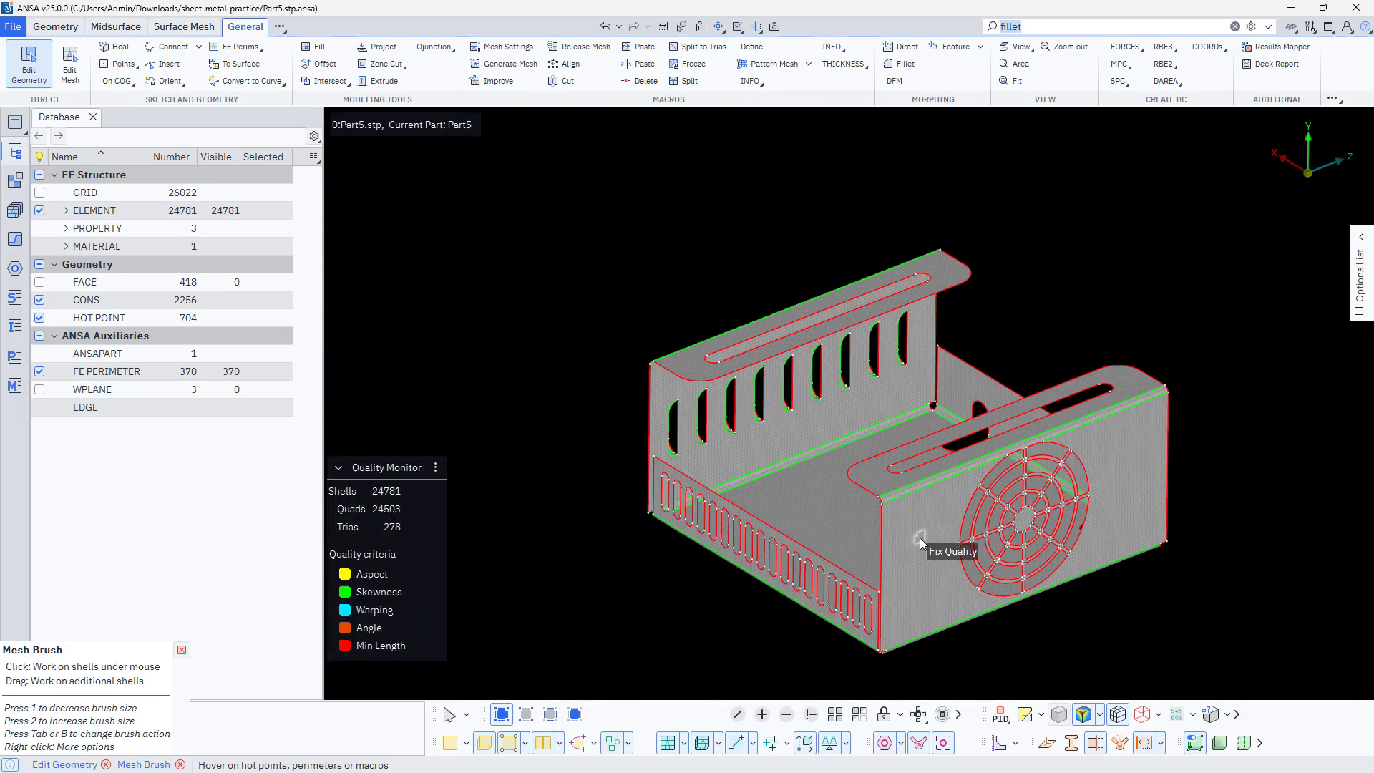
Turn off the quality criteria shading, leave the Mesh Brush, and display the shell mesh in ENT mode
{"action": "left_click", "coordinate": [1084, 716]}
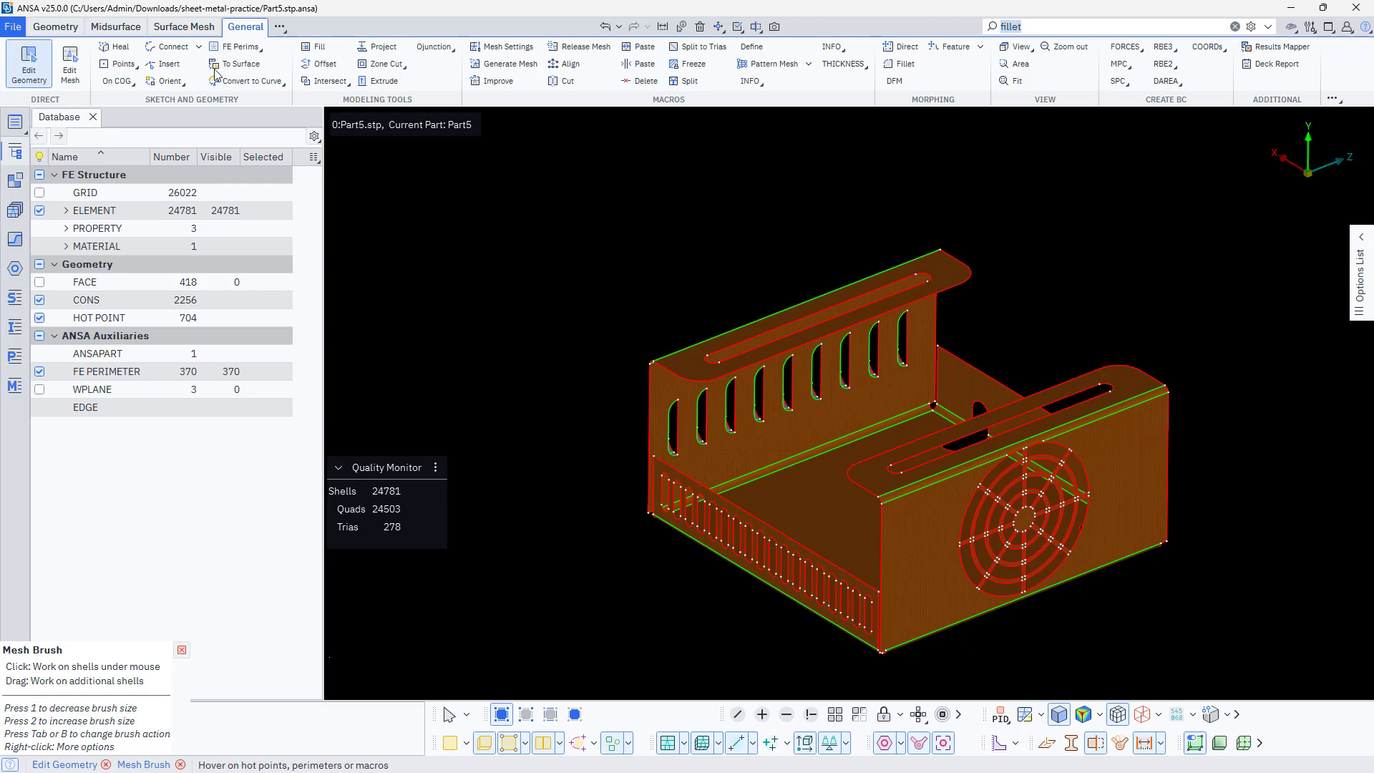
{"action": "left_click", "coordinate": [174, 28]}
{"action": "left_click", "coordinate": [234, 30]}
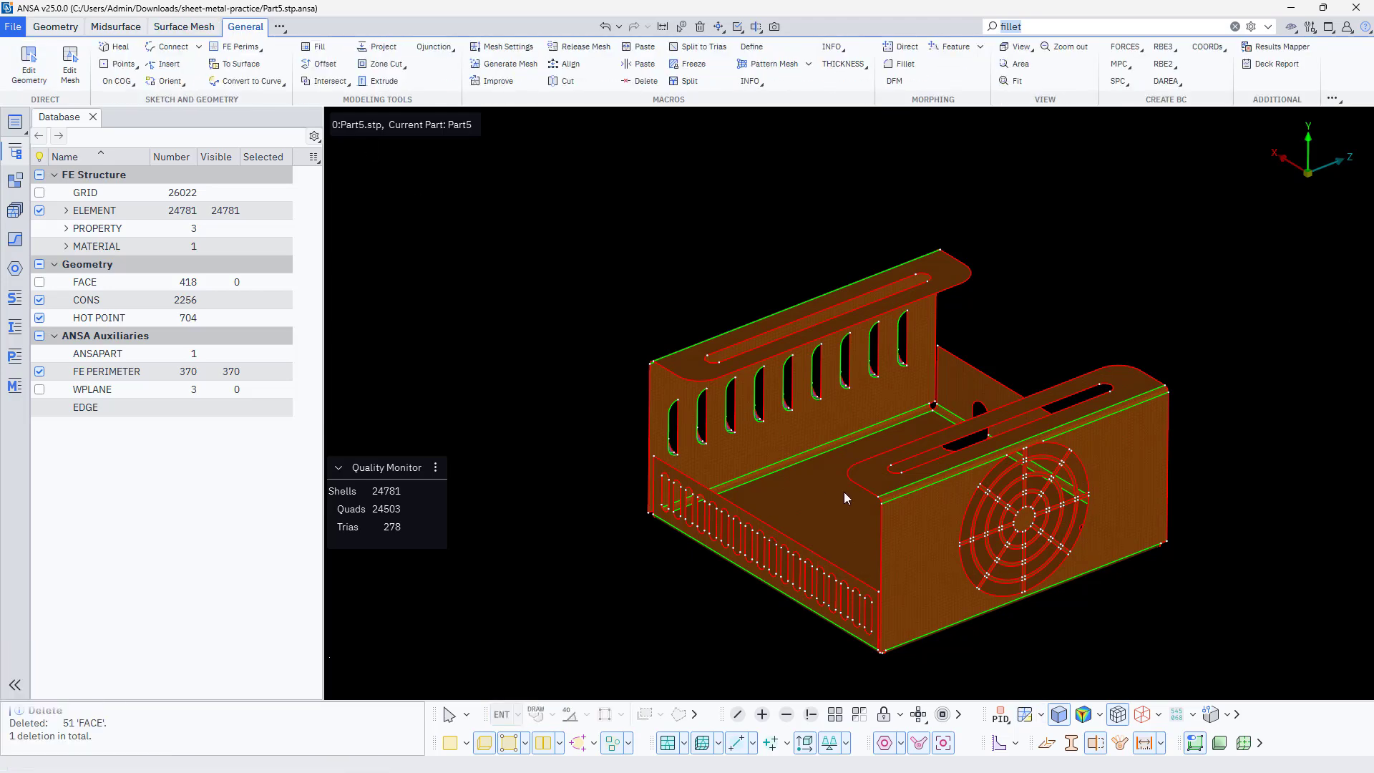
{"action": "scroll", "coordinate": [844, 491], "scroll_direction": "up", "scroll_amount": 3}
{"action": "scroll", "coordinate": [729, 311], "scroll_direction": "up", "scroll_amount": 3}
{"action": "left_click", "coordinate": [1000, 714]}
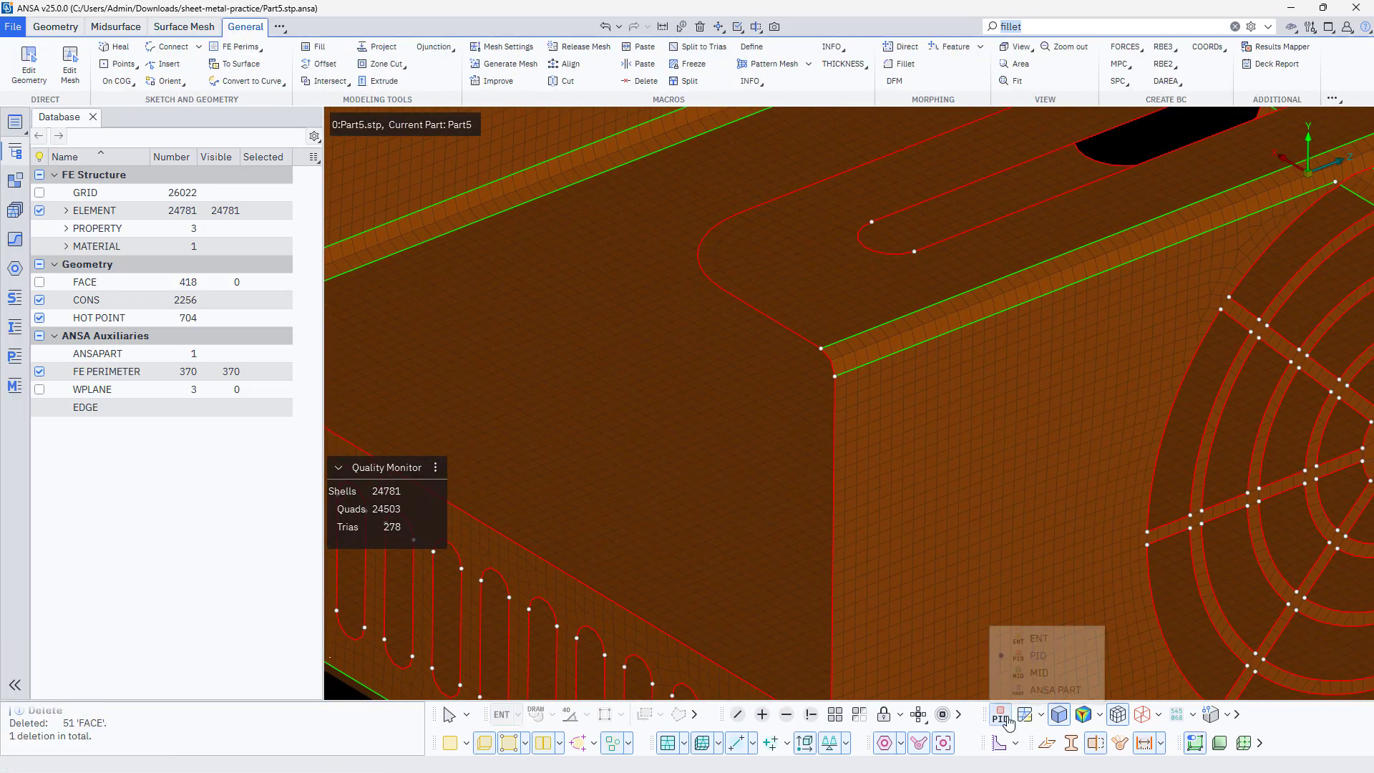
{"action": "left_click", "coordinate": [1038, 638]}
Search the functions for "zone cut" and start Create Zones for the hub of the fan grille
{"action": "scroll", "coordinate": [735, 422], "scroll_direction": "down", "scroll_amount": 5}
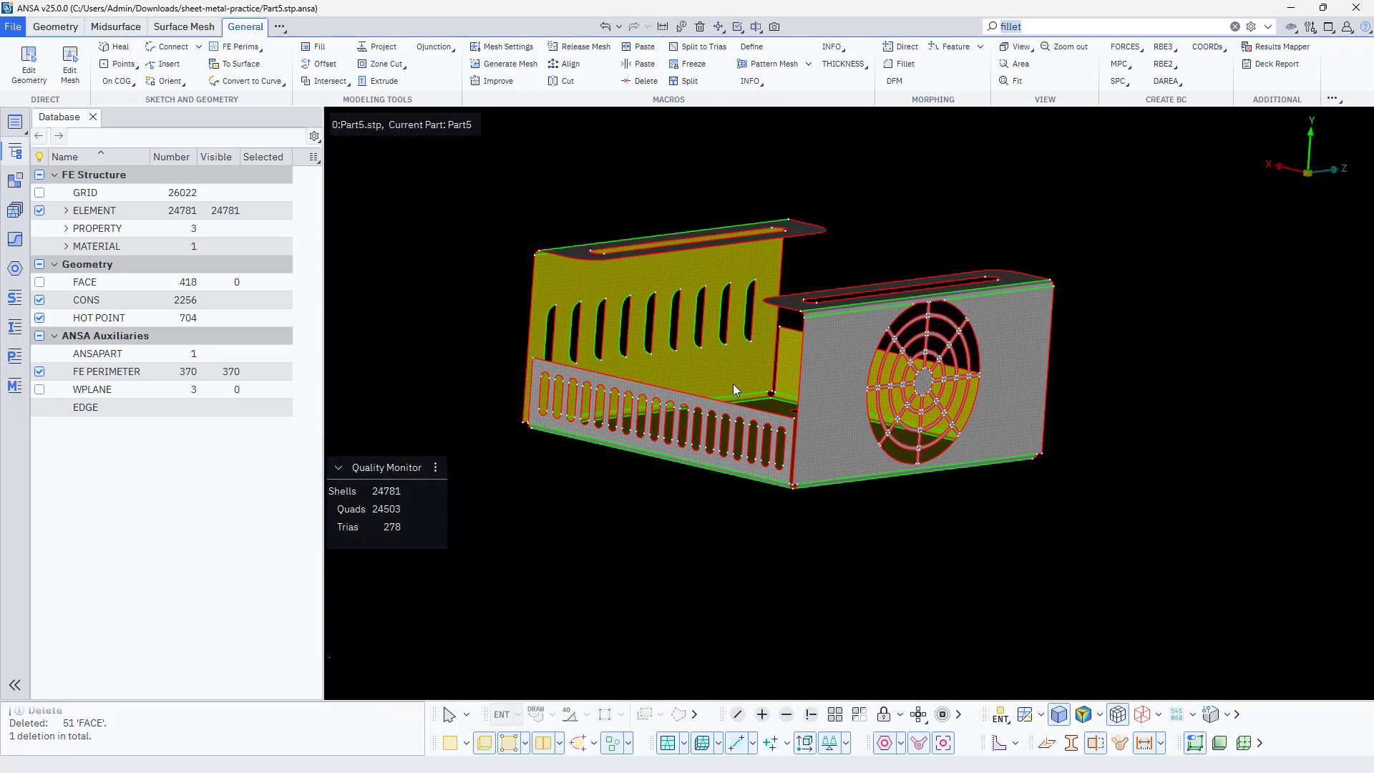
{"action": "left_click_drag", "start_coordinate": [733, 384], "coordinate": [711, 417], "text": "ctrl"}
{"action": "scroll", "coordinate": [796, 355], "scroll_direction": "up", "scroll_amount": 5}
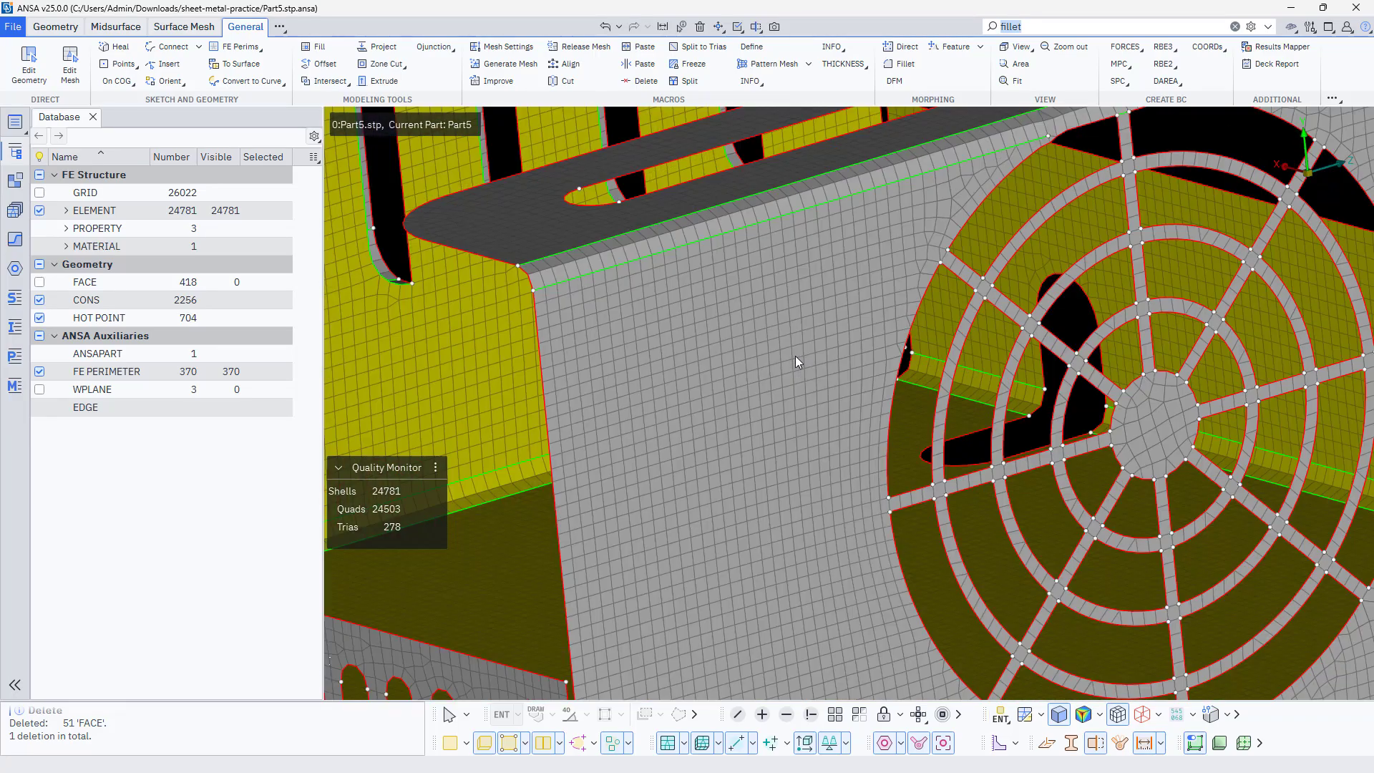
{"action": "middle_click_drag", "start_coordinate": [1105, 491], "coordinate": [942, 449], "text": "ctrl"}
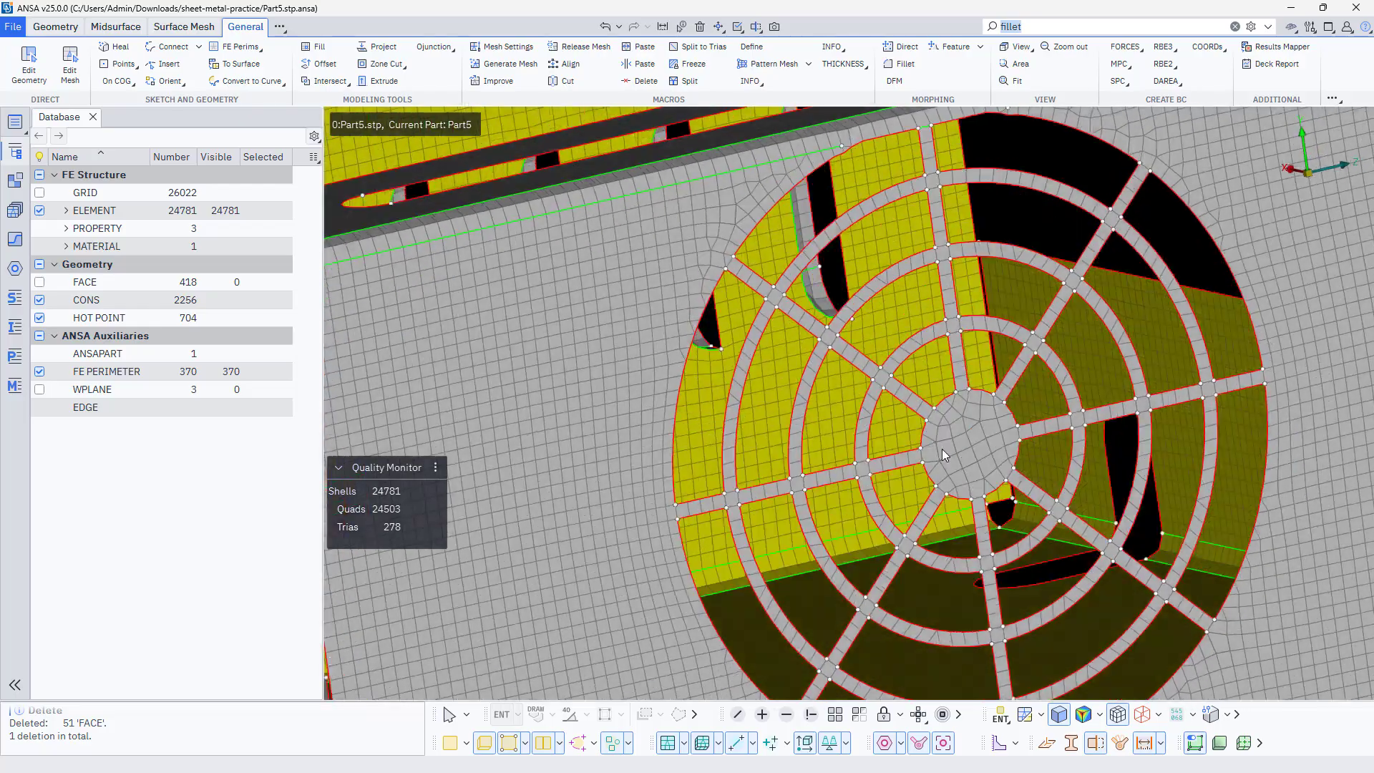
{"action": "left_click_drag", "start_coordinate": [942, 449], "coordinate": [847, 340], "text": "ctrl"}
{"action": "scroll", "coordinate": [968, 443], "scroll_direction": "up", "scroll_amount": 5}
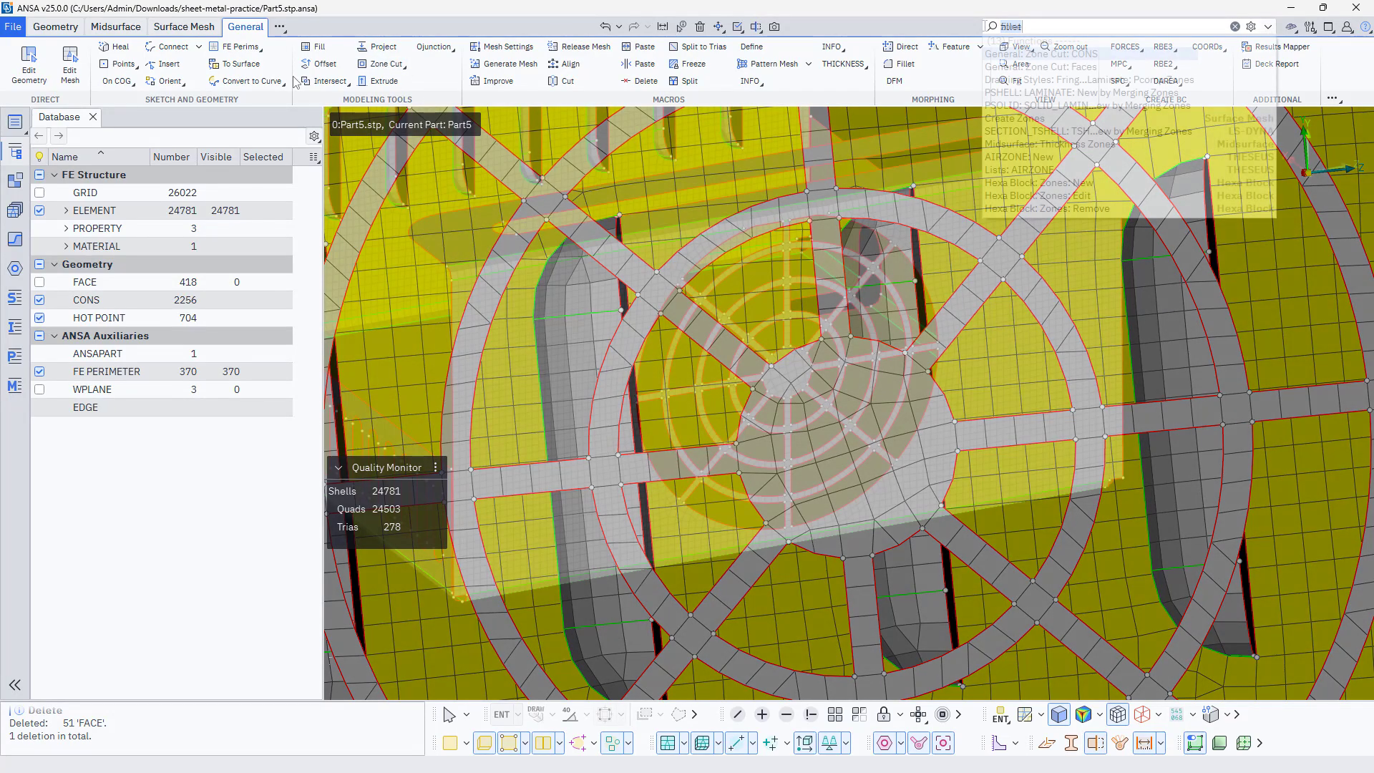
{"action": "left_click", "coordinate": [1002, 26]}
{"action": "type", "text": "zone"}
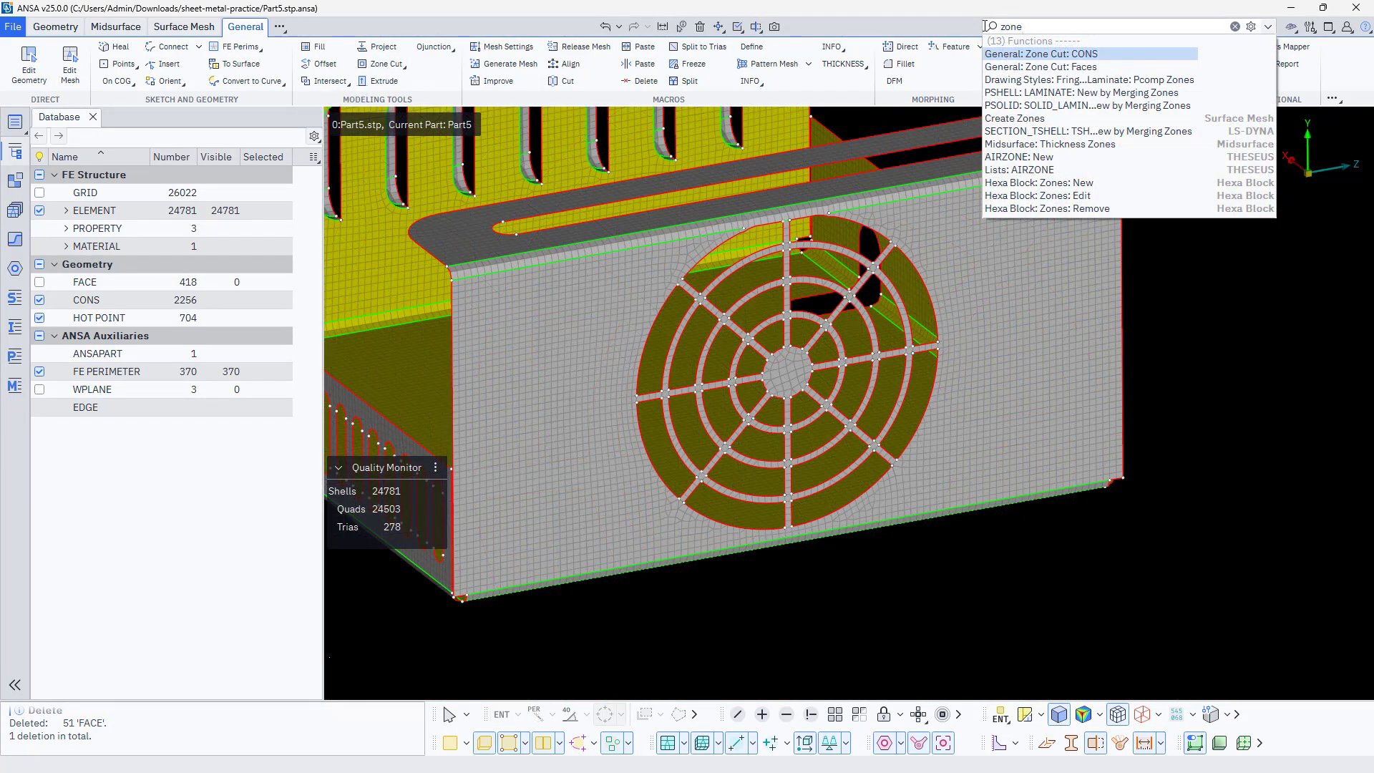
{"action": "type", "text": "cu"}
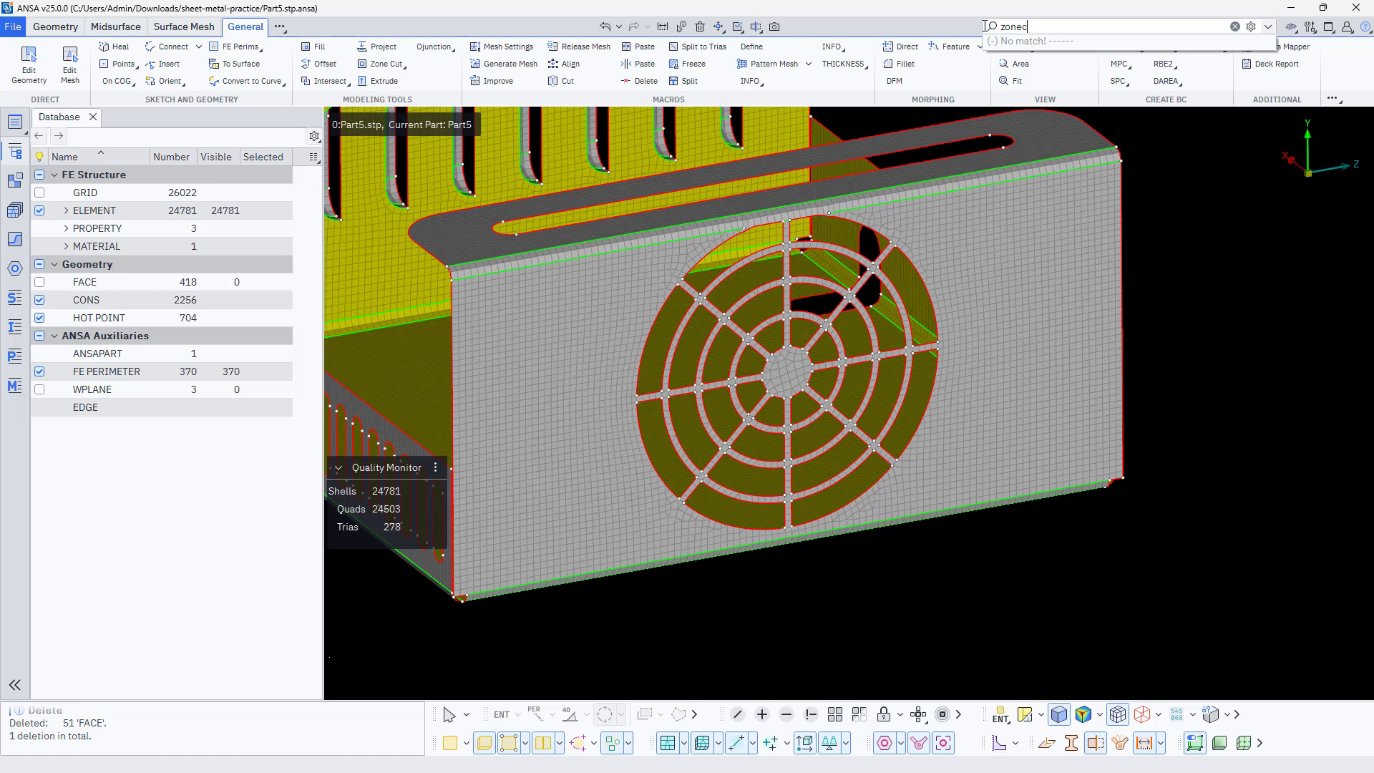
{"action": "key", "text": "BackSpace"}
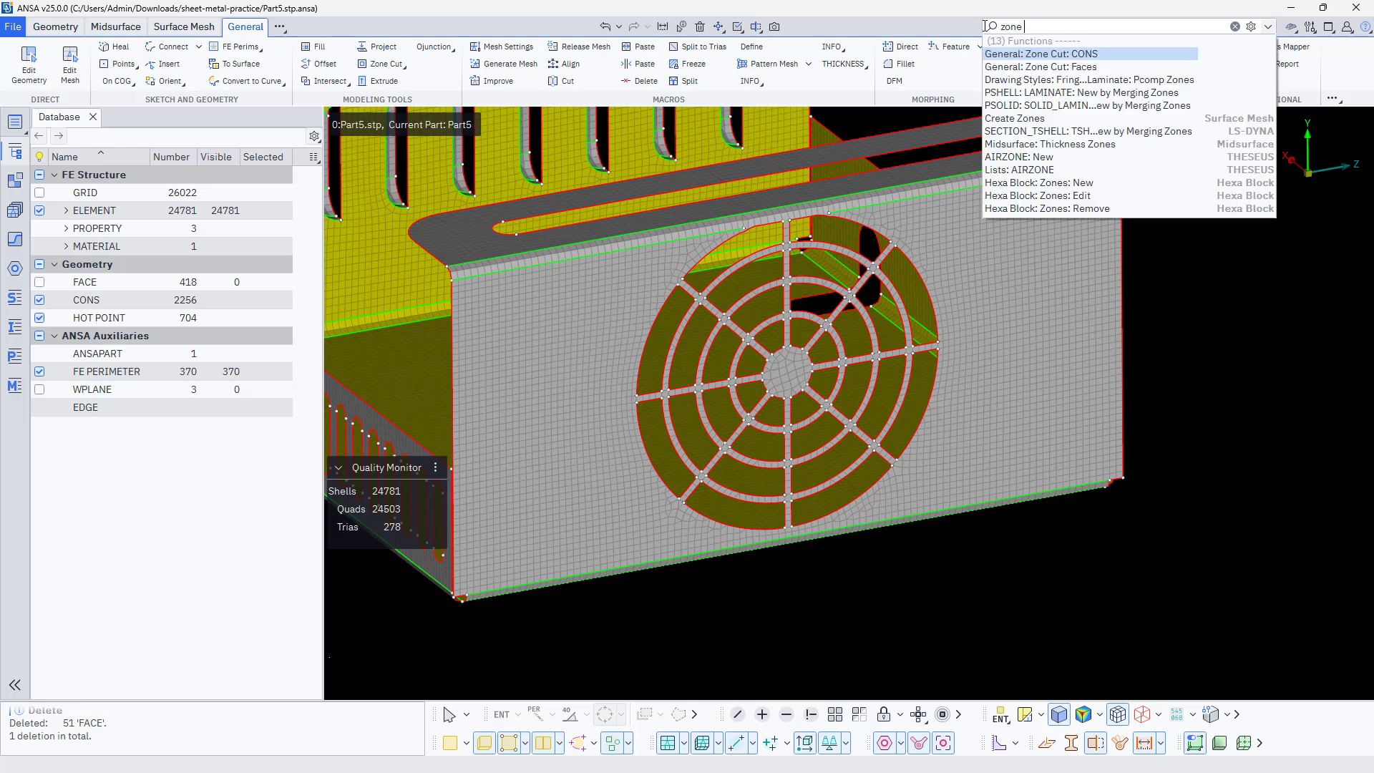
{"action": "type", "text": "cut"}
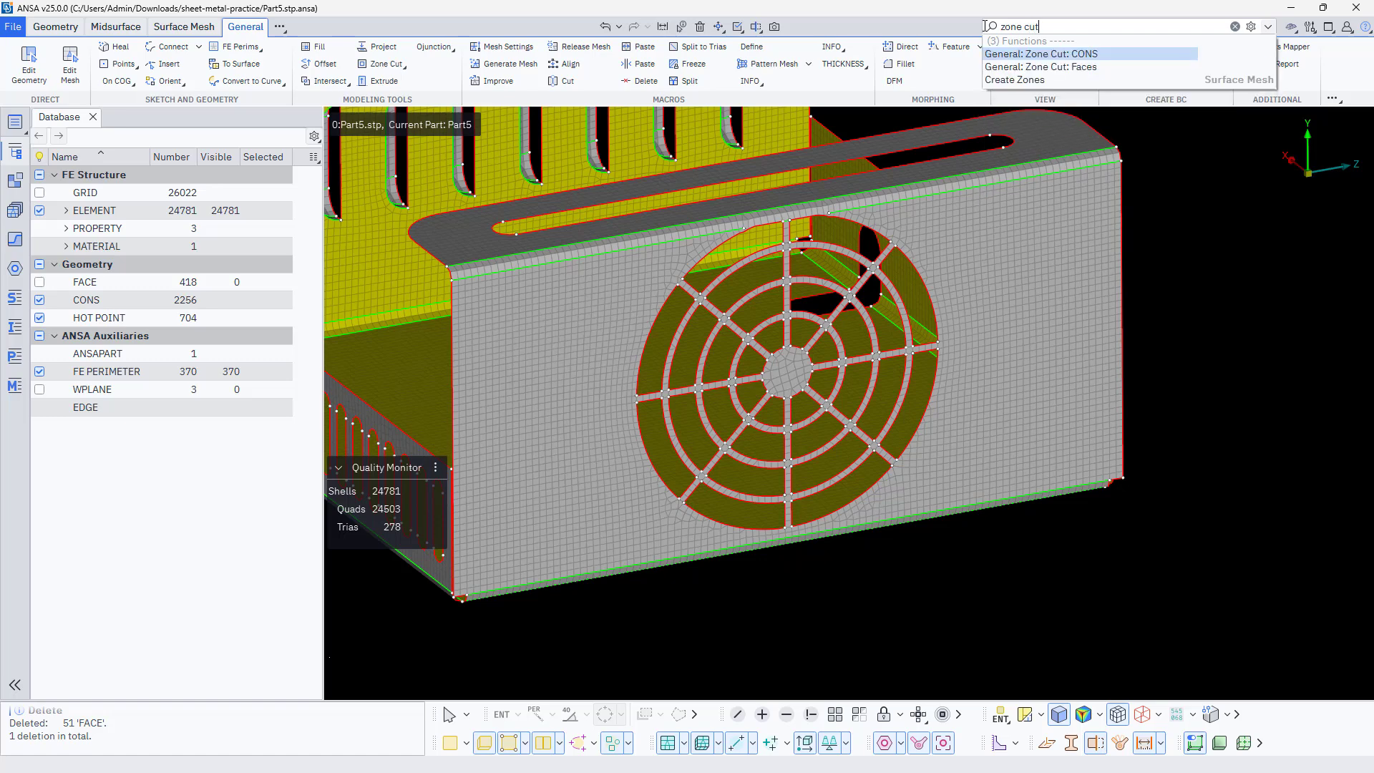
{"action": "left_click", "coordinate": [1039, 80]}
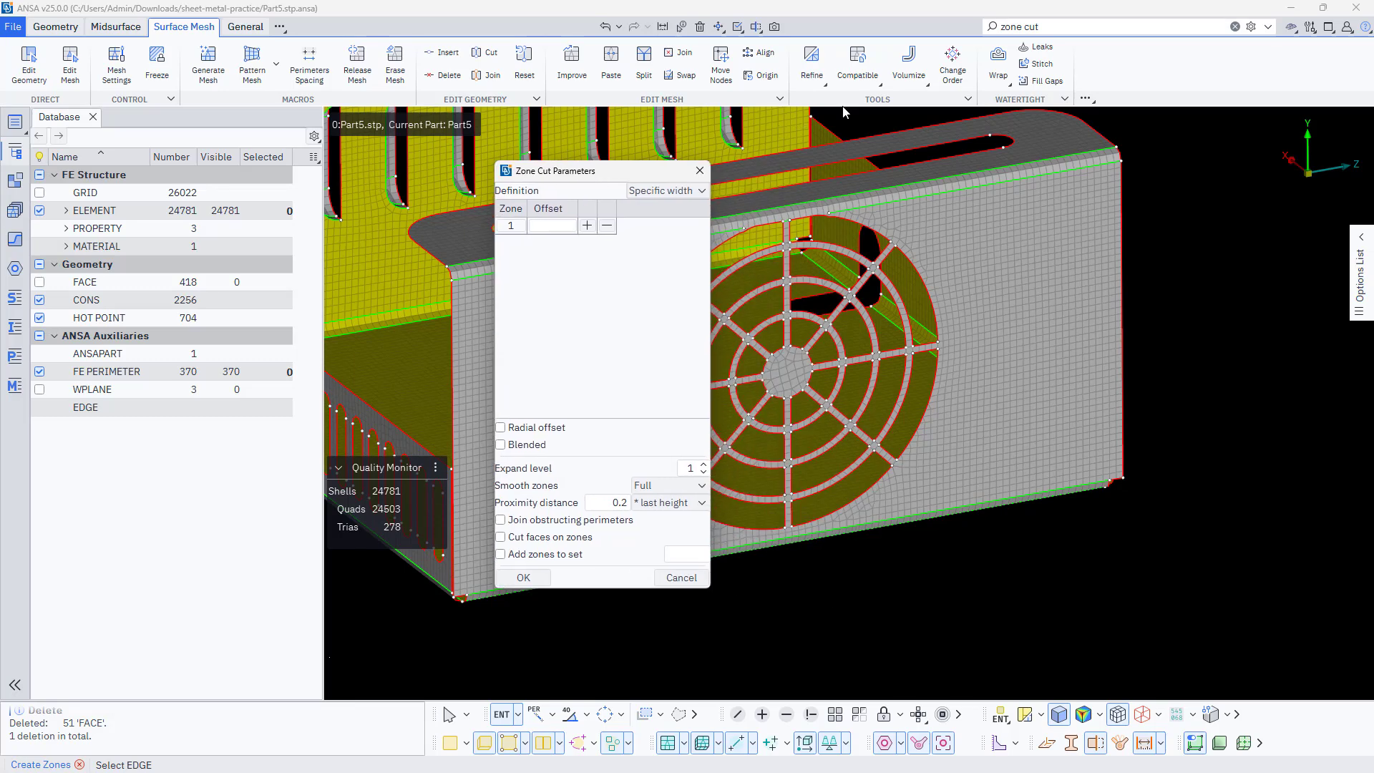
{"action": "left_click", "coordinate": [912, 100]}
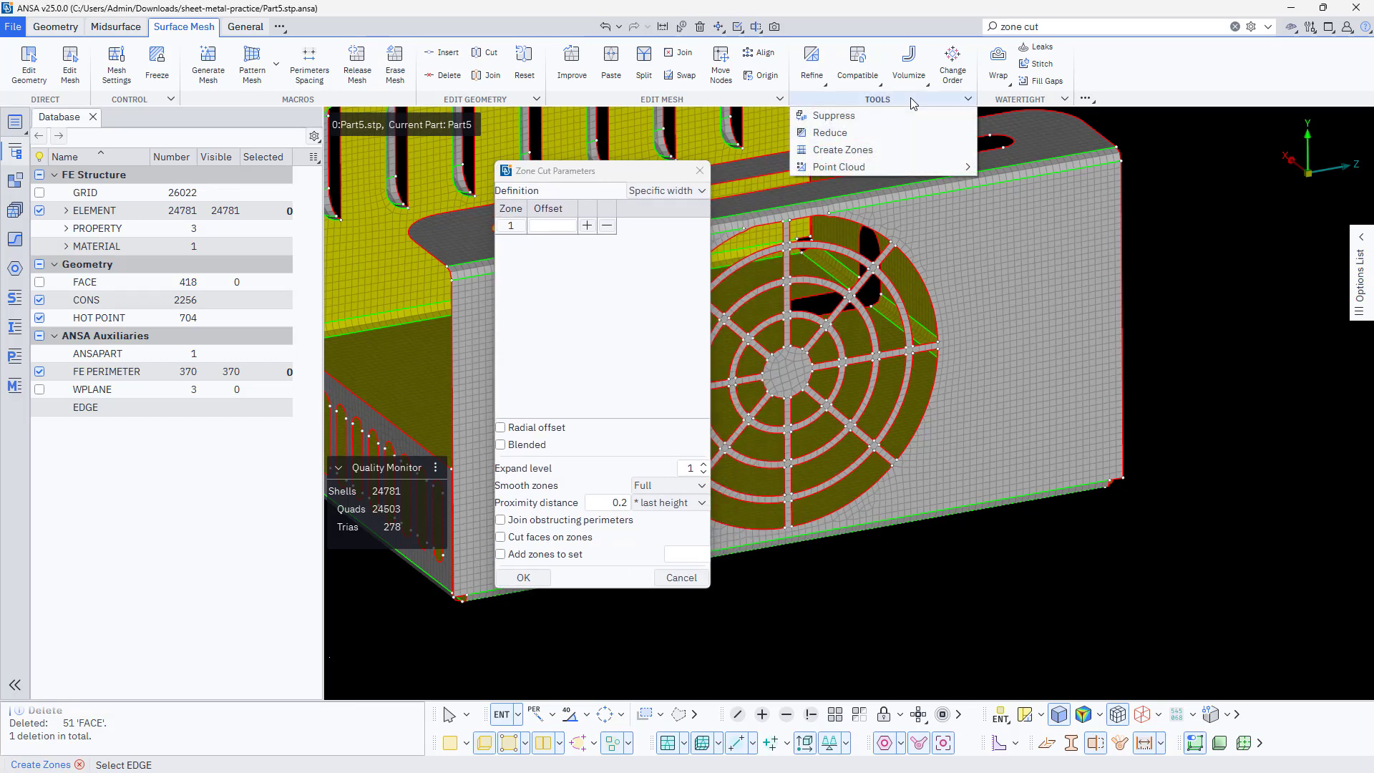
{"action": "mouse_move", "coordinate": [871, 167]}
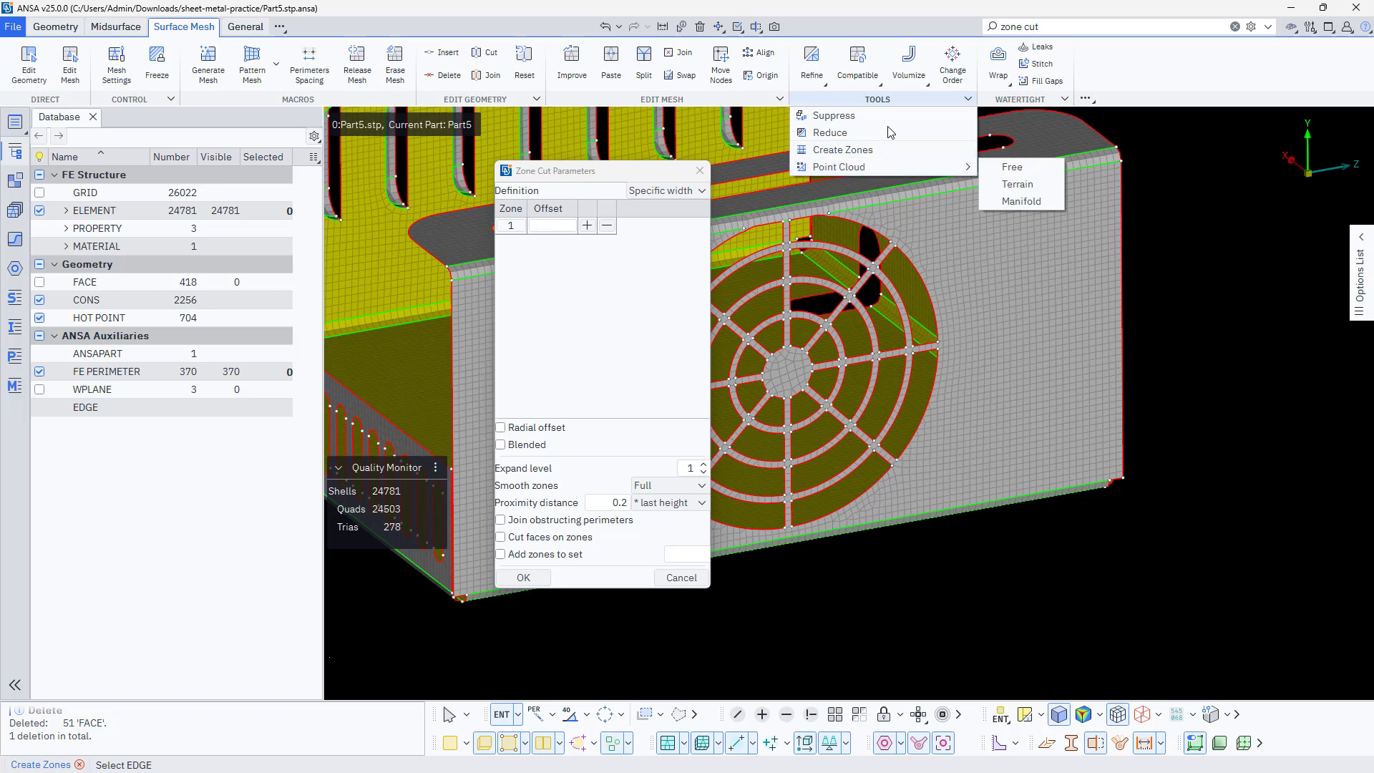
{"action": "left_click", "coordinate": [1194, 81]}
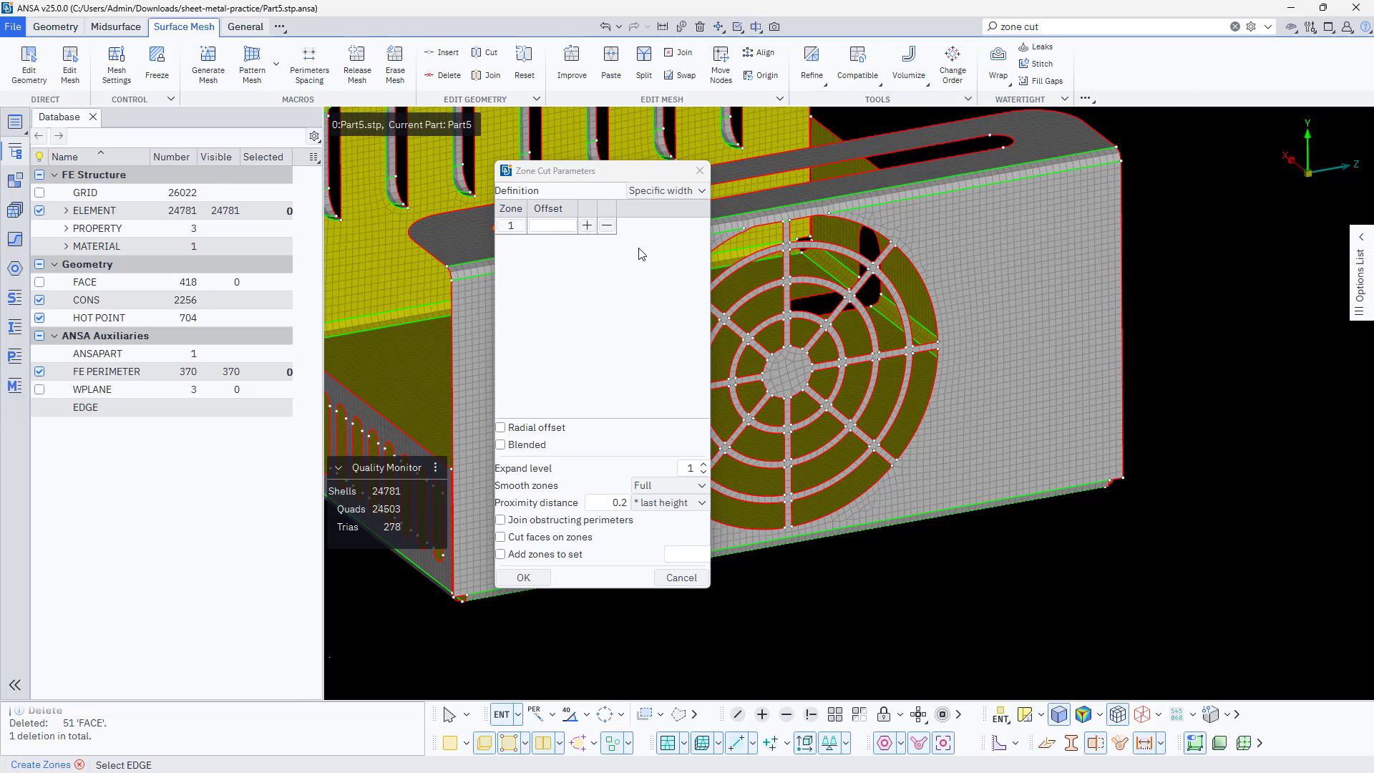
Set up a zone cut on the fan hub's perimeter edges with offset 2, expand level 2 and Radial offset enabled
{"action": "left_click", "coordinate": [556, 224]}
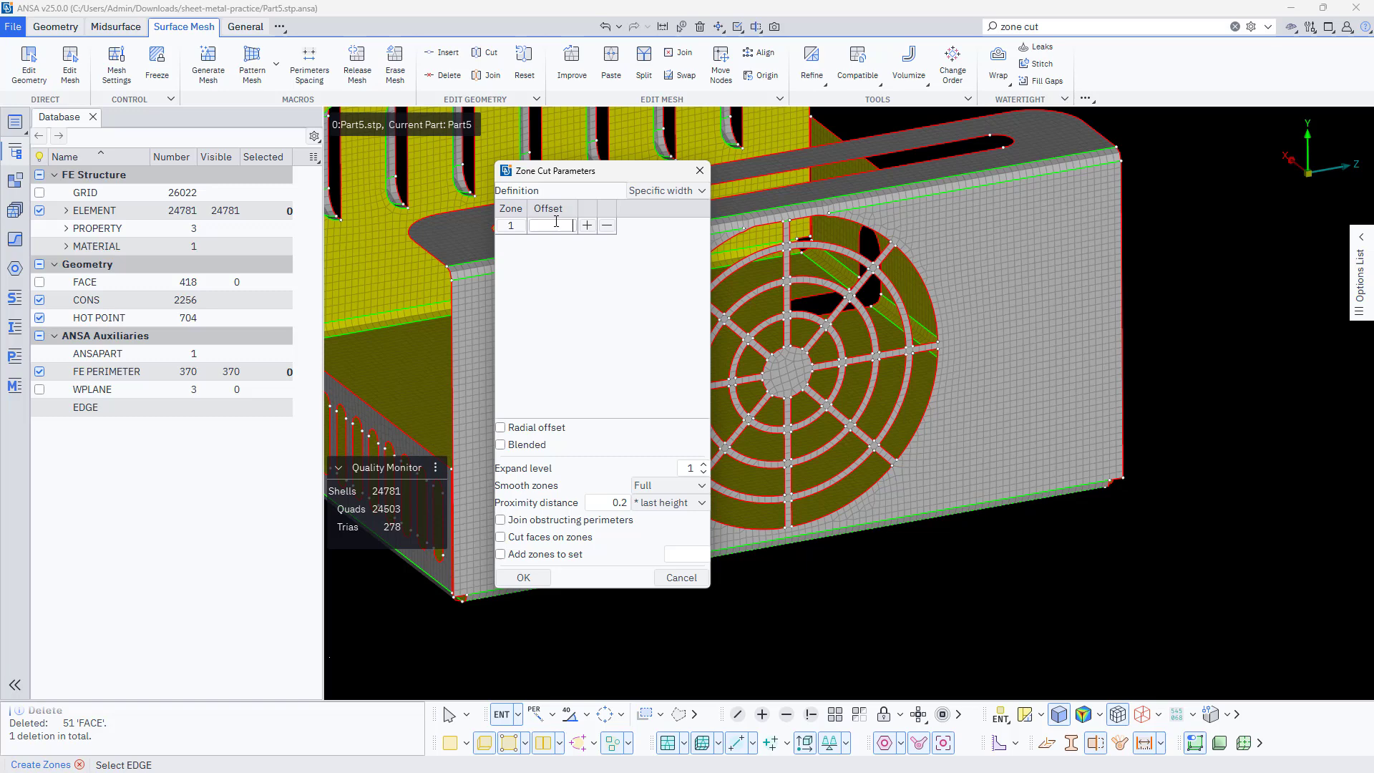
{"action": "type", "text": "2"}
{"action": "scroll", "coordinate": [783, 417], "scroll_direction": "up", "scroll_amount": 3}
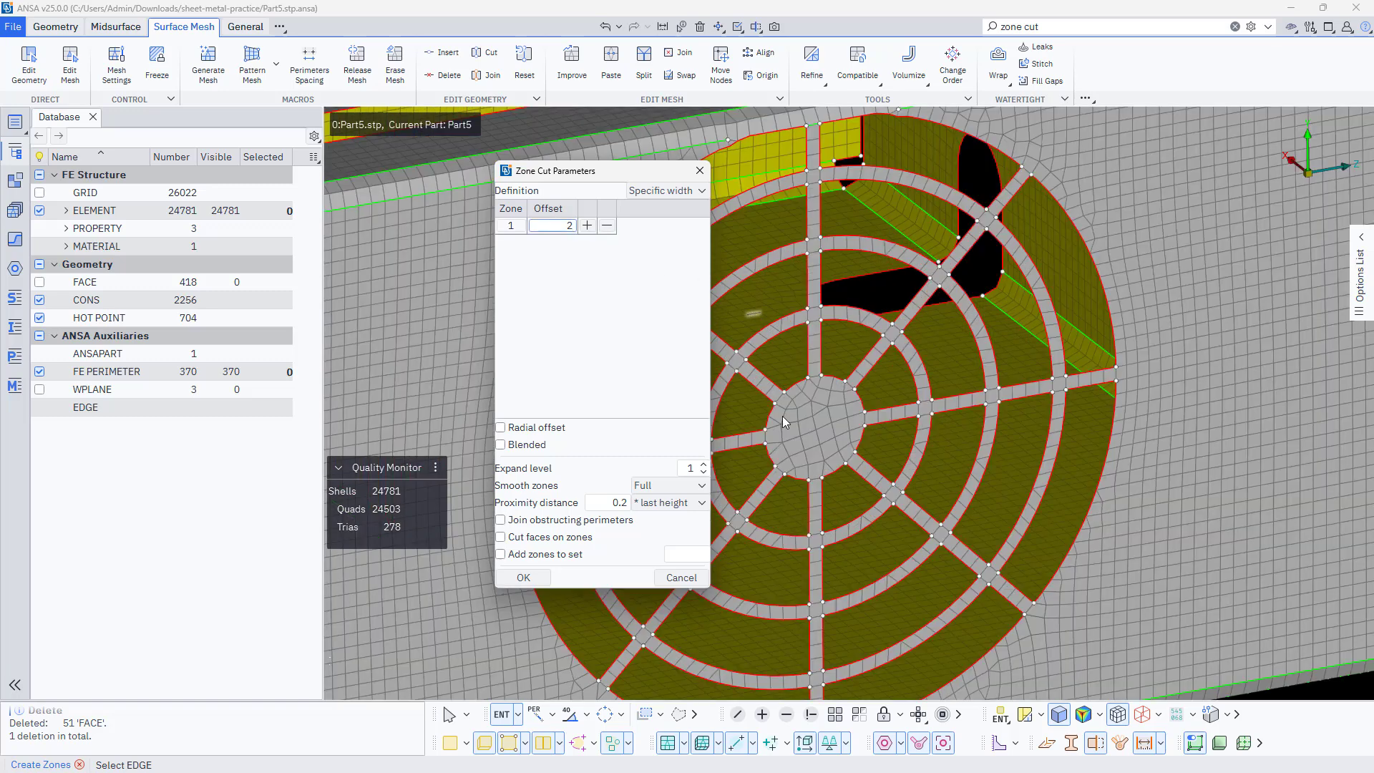
{"action": "scroll", "coordinate": [783, 420], "scroll_direction": "up", "scroll_amount": 2}
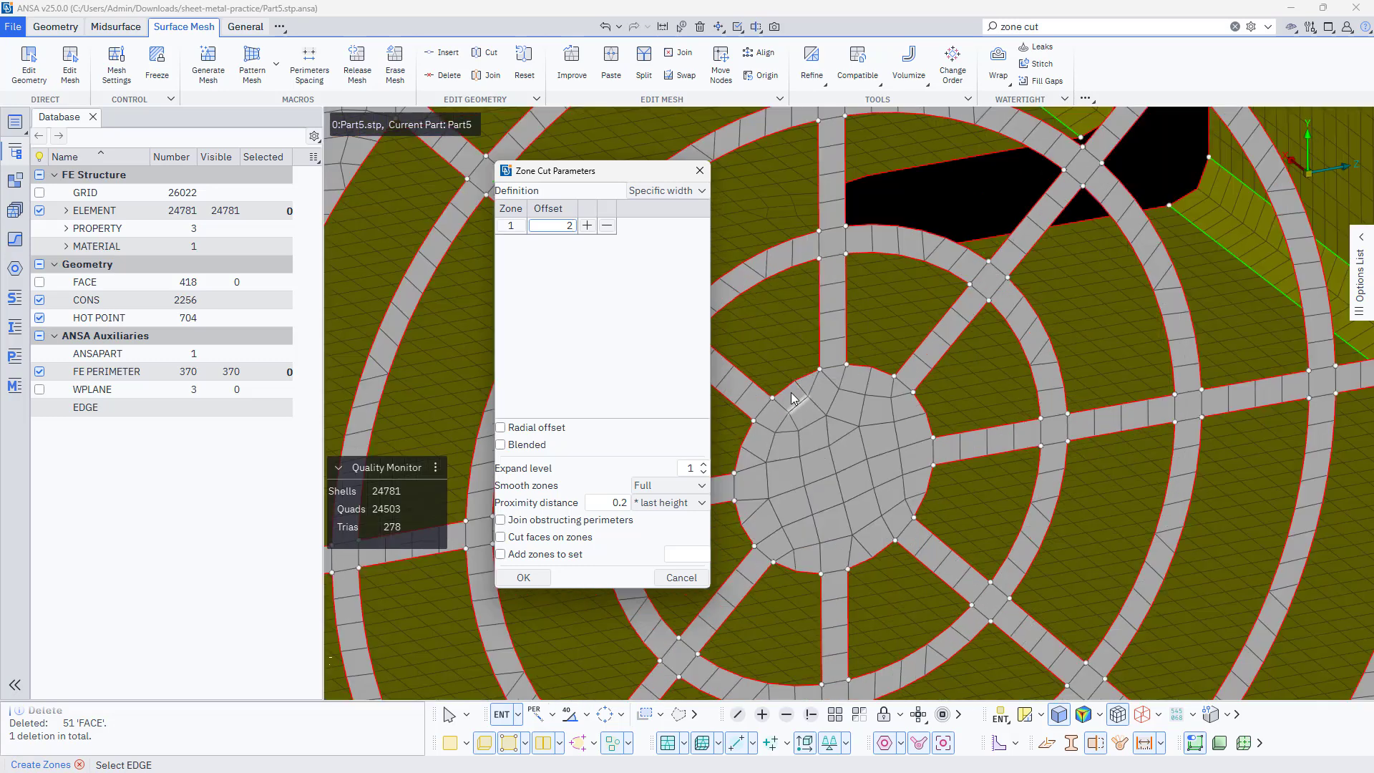
{"action": "left_click", "coordinate": [795, 388]}
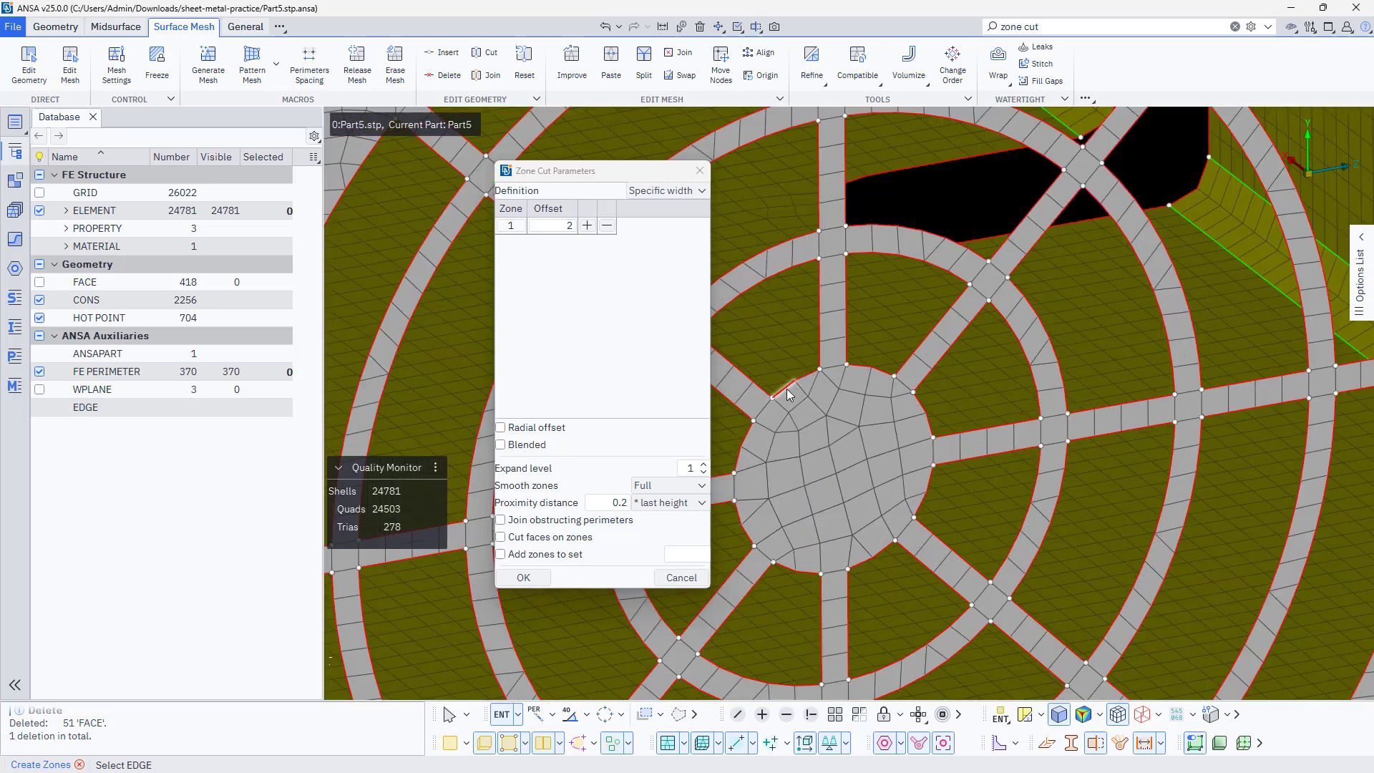
{"action": "left_click", "coordinate": [864, 371]}
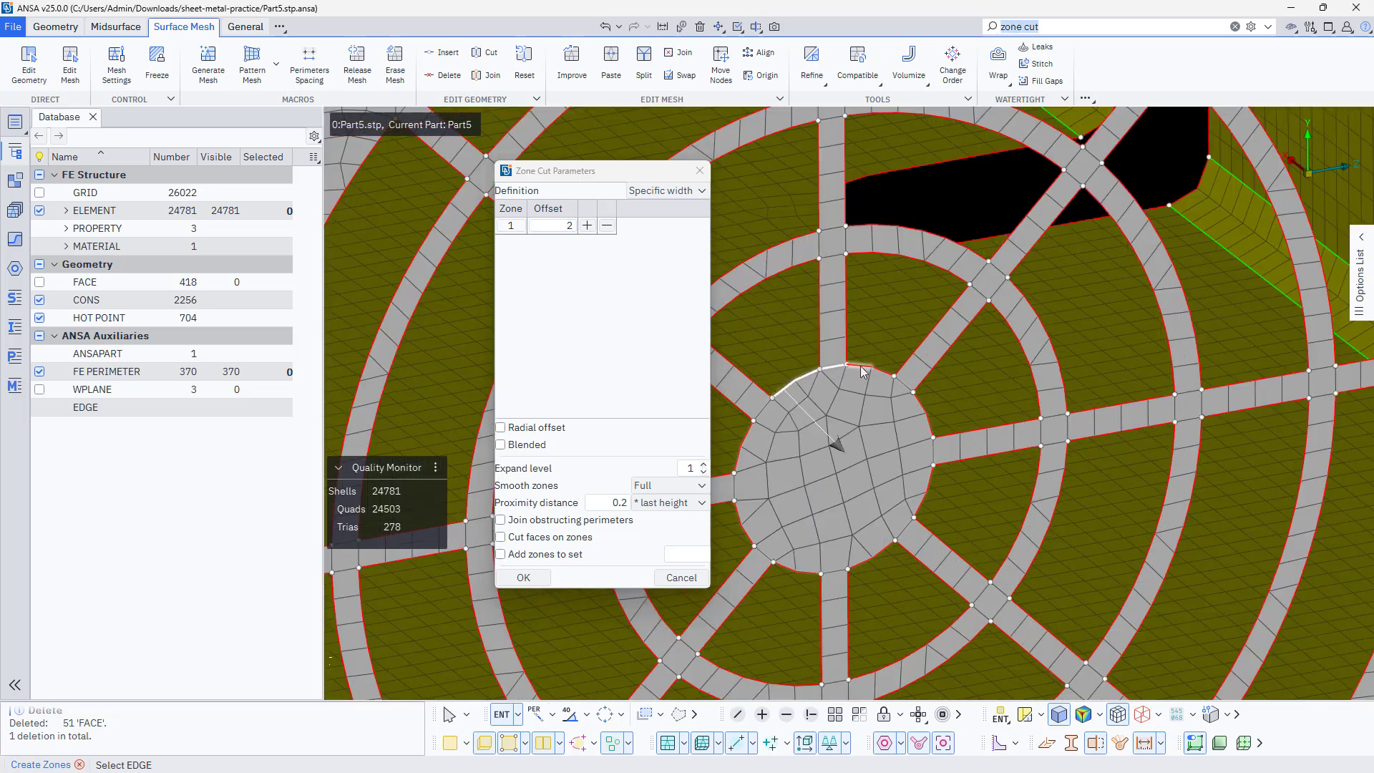
{"action": "left_click", "coordinate": [500, 427]}
{"action": "middle_click", "coordinate": [831, 464]}
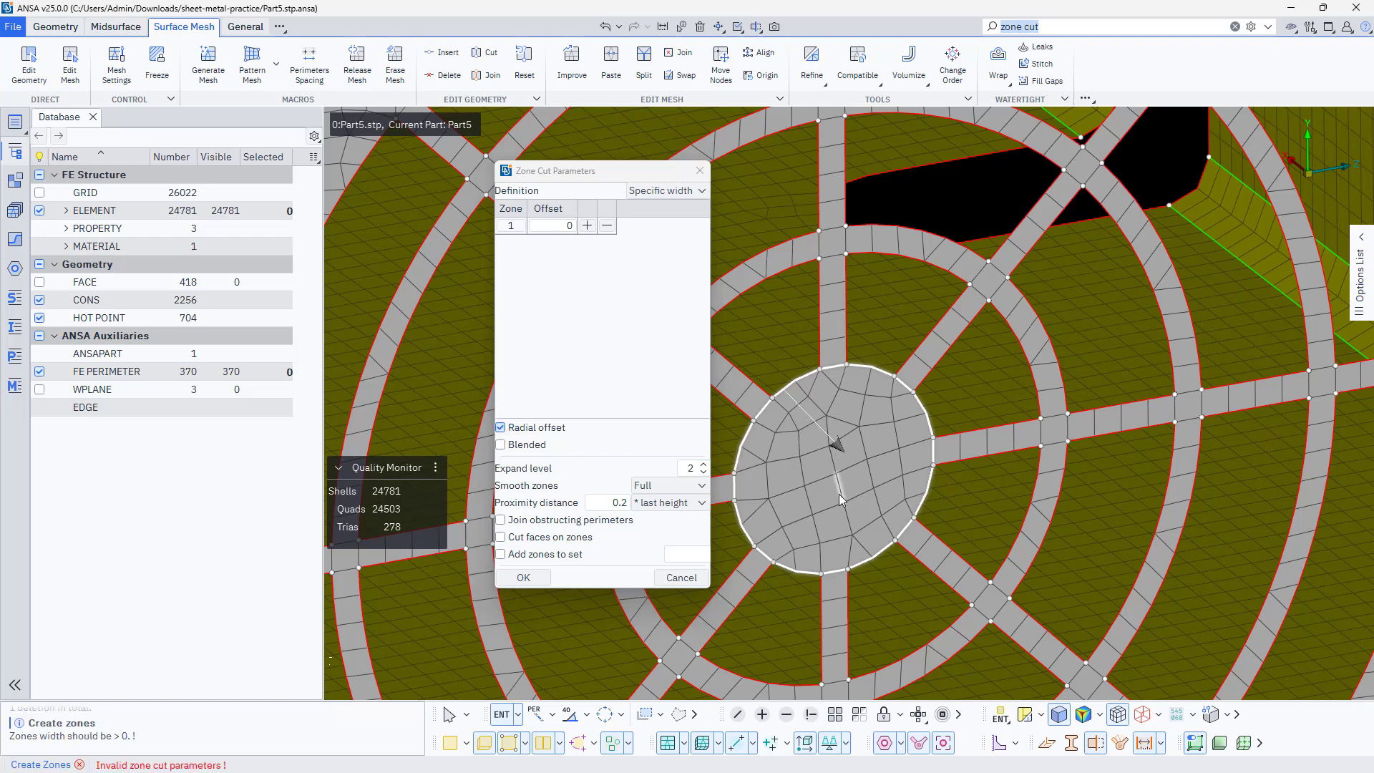
Set zone 1's offset to 2 again and create the mesh zone inside the fan hub's perimeter
{"action": "left_click", "coordinate": [578, 227]}
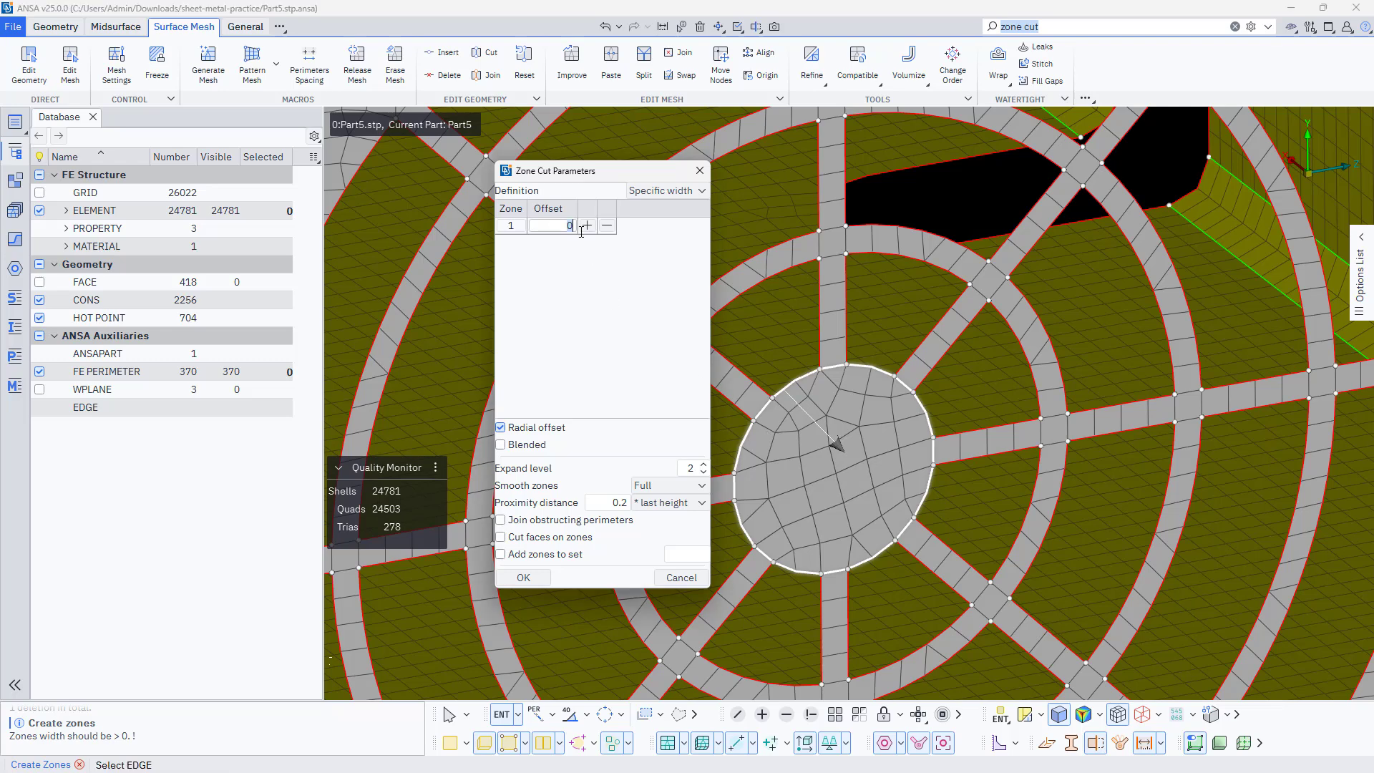
{"action": "middle_click", "coordinate": [823, 471]}
{"action": "middle_click", "coordinate": [823, 471]}
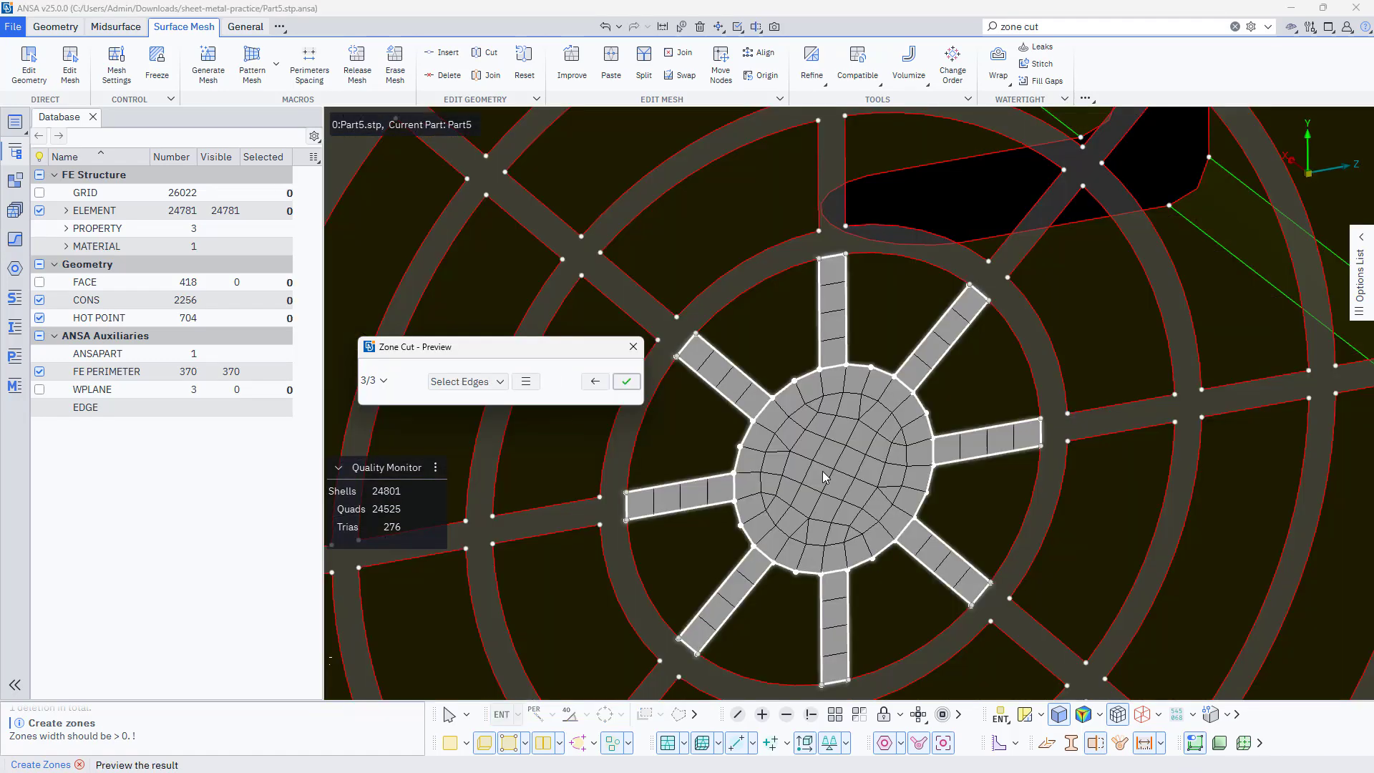
{"action": "middle_click", "coordinate": [823, 478]}
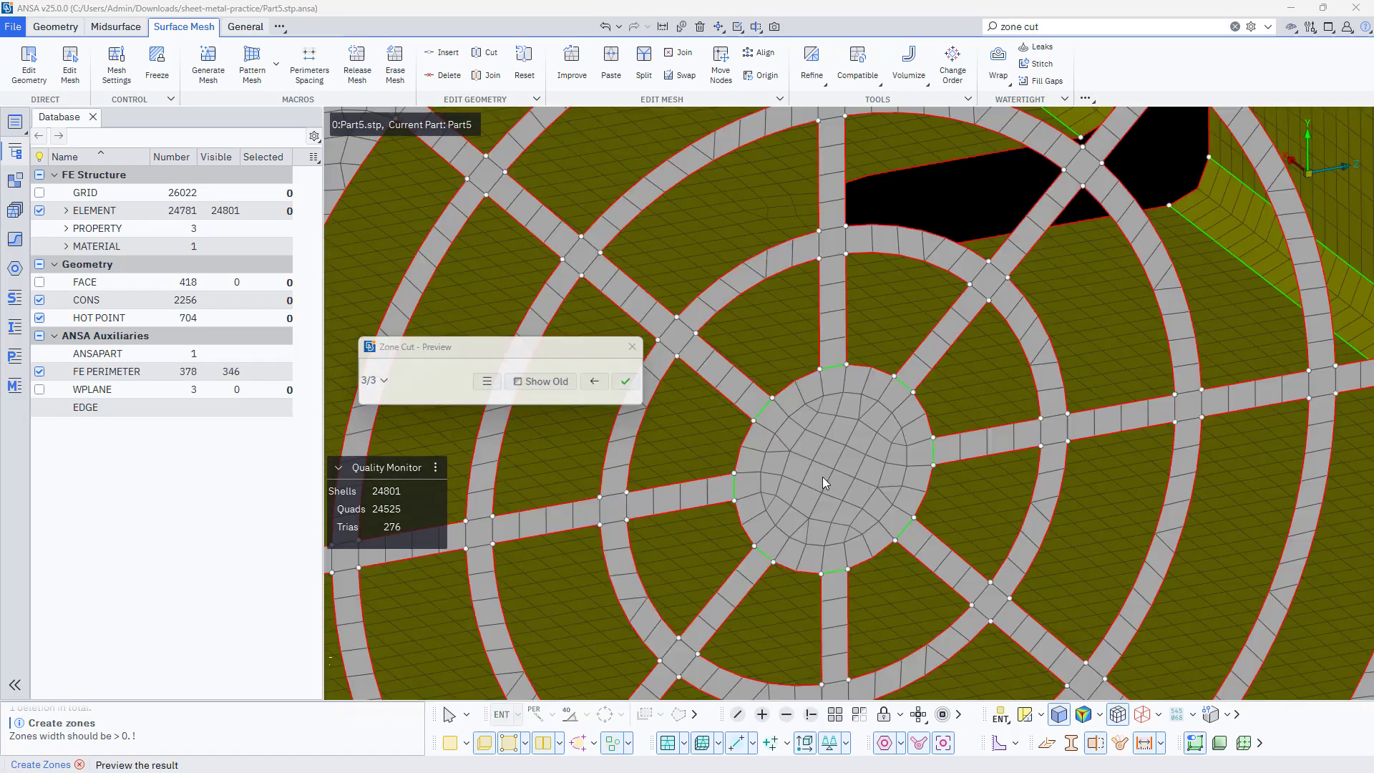
{"action": "left_click", "coordinate": [537, 578]}
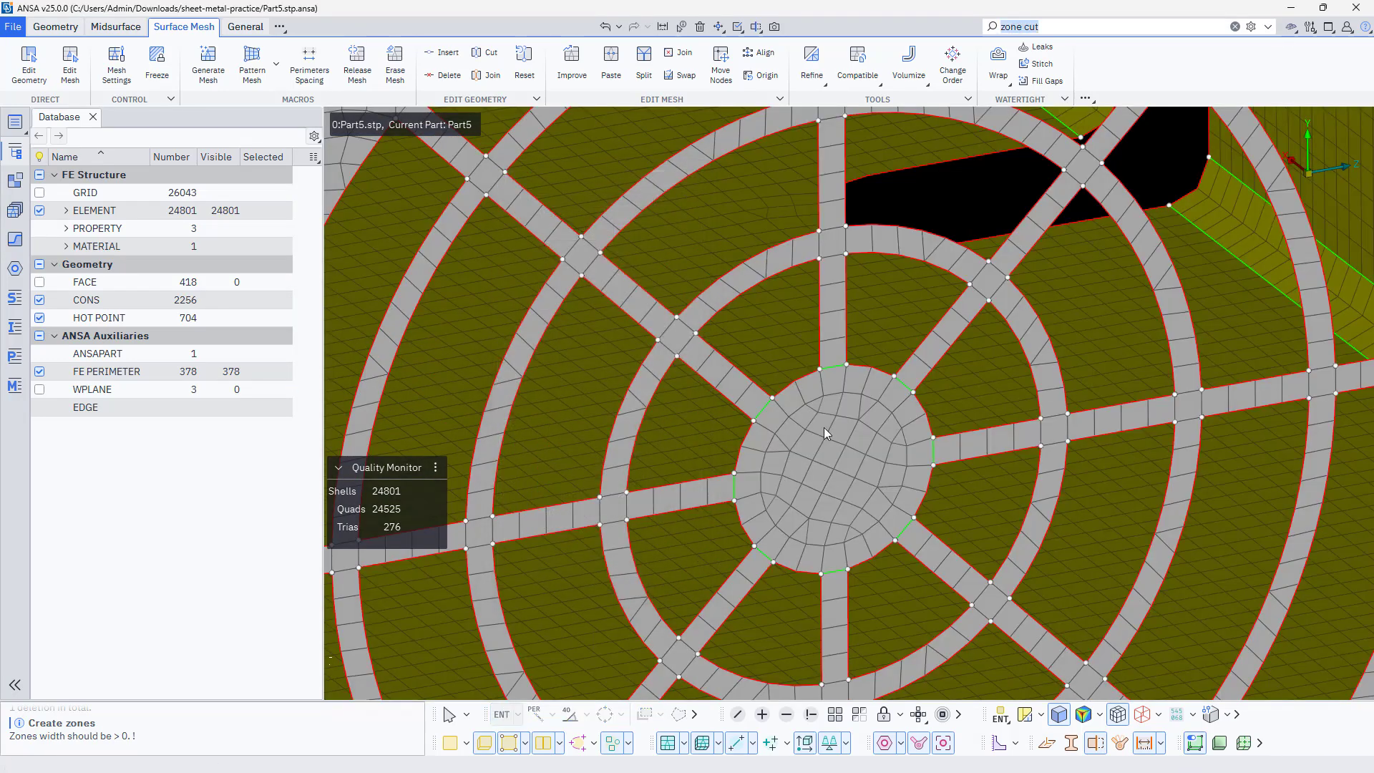
Start Create Zones again for the slotted end wall and set the edge selection to pick whole closed loops
{"action": "scroll", "coordinate": [827, 428], "scroll_direction": "down", "scroll_amount": 10}
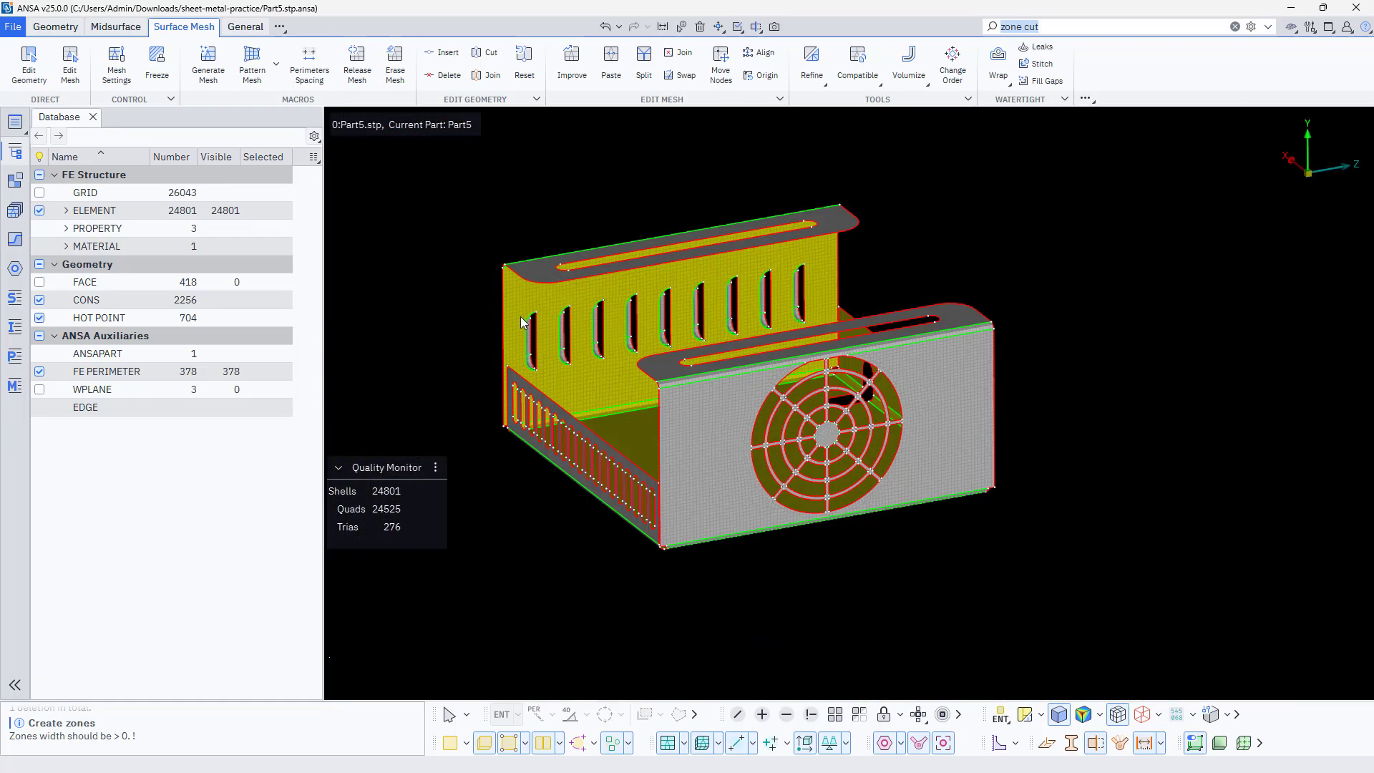
{"action": "scroll", "coordinate": [522, 318], "scroll_direction": "up", "scroll_amount": 7}
{"action": "left_click_drag", "start_coordinate": [522, 317], "coordinate": [647, 466], "text": "ctrl"}
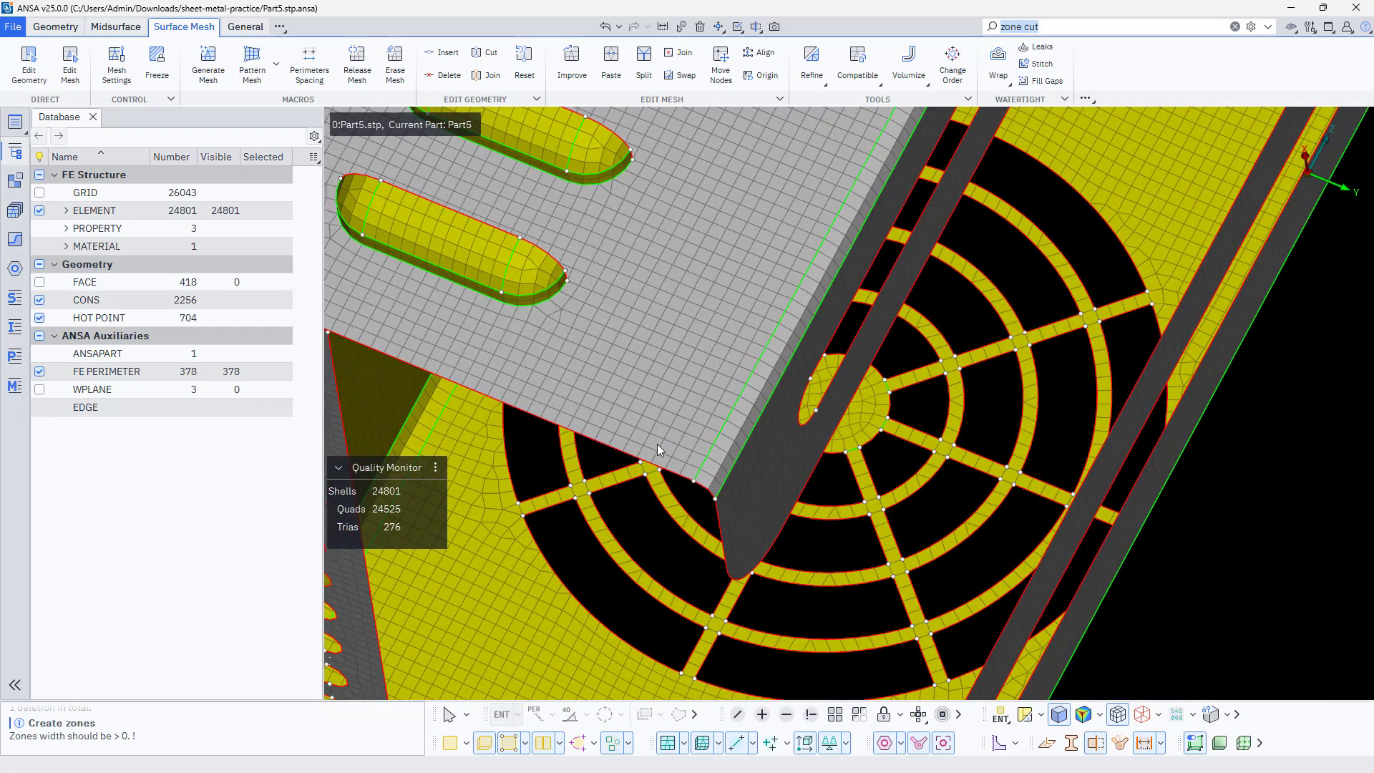
{"action": "scroll", "coordinate": [657, 446], "scroll_direction": "down", "scroll_amount": 4}
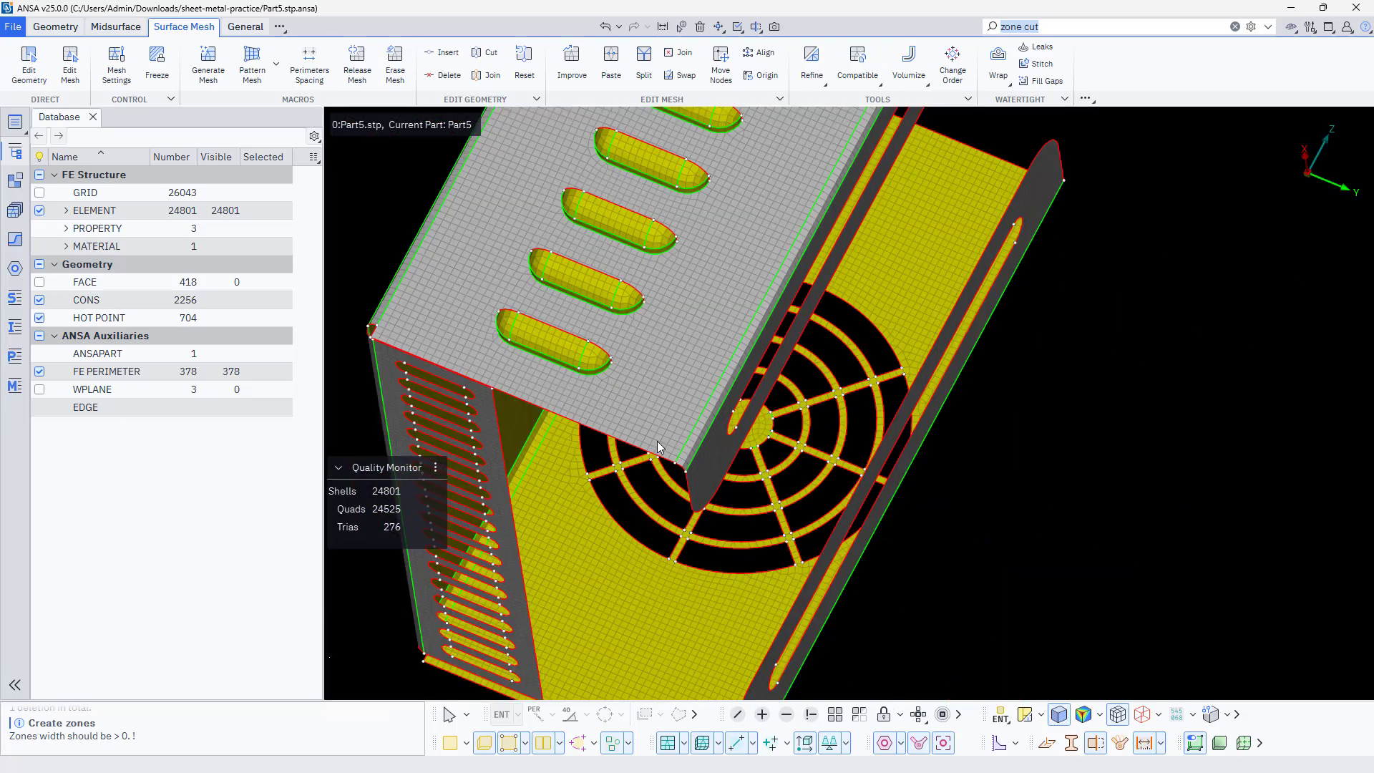
{"action": "scroll", "coordinate": [477, 389], "scroll_direction": "up", "scroll_amount": 4}
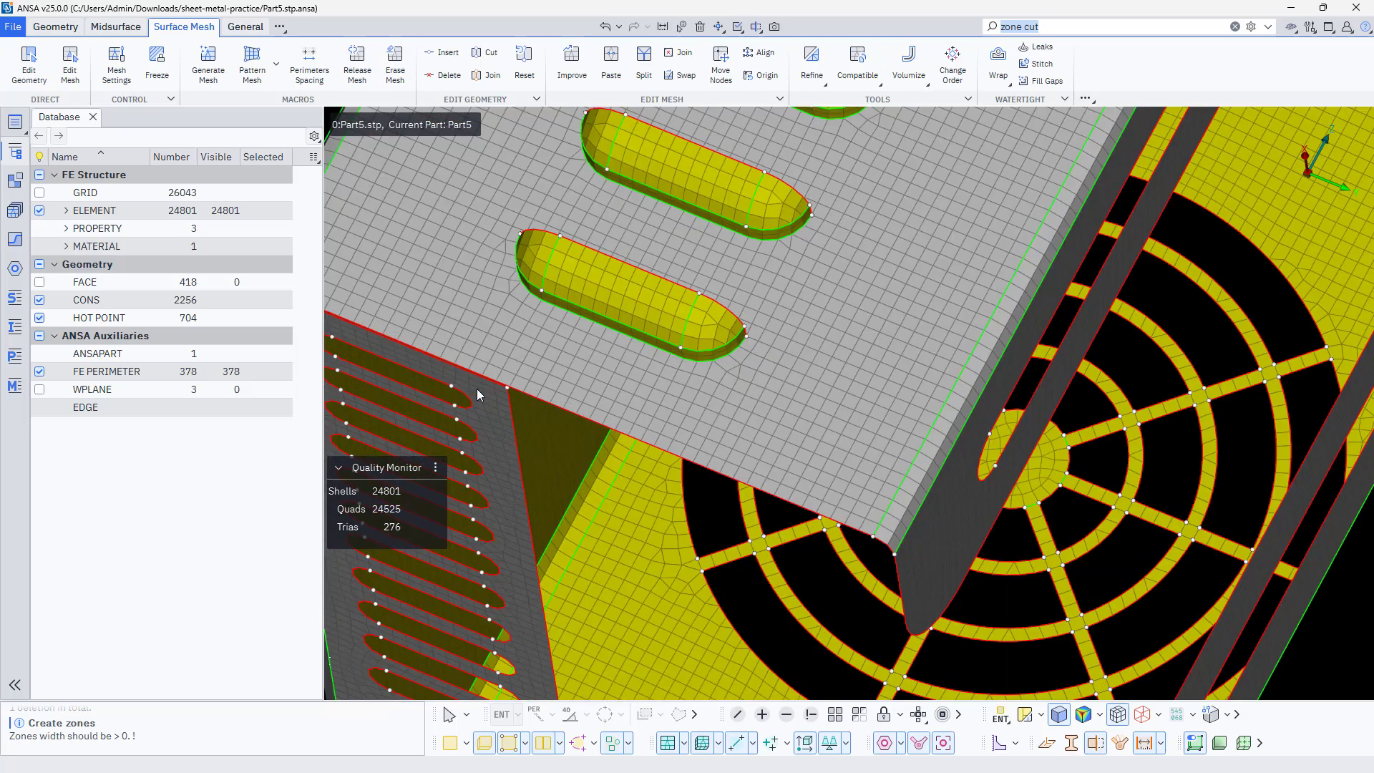
{"action": "left_click_drag", "start_coordinate": [451, 386], "coordinate": [471, 385], "text": "ctrl"}
{"action": "middle_click_drag", "start_coordinate": [471, 385], "coordinate": [1060, 313], "text": "ctrl"}
{"action": "left_click_drag", "start_coordinate": [1060, 313], "coordinate": [905, 391], "text": "ctrl"}
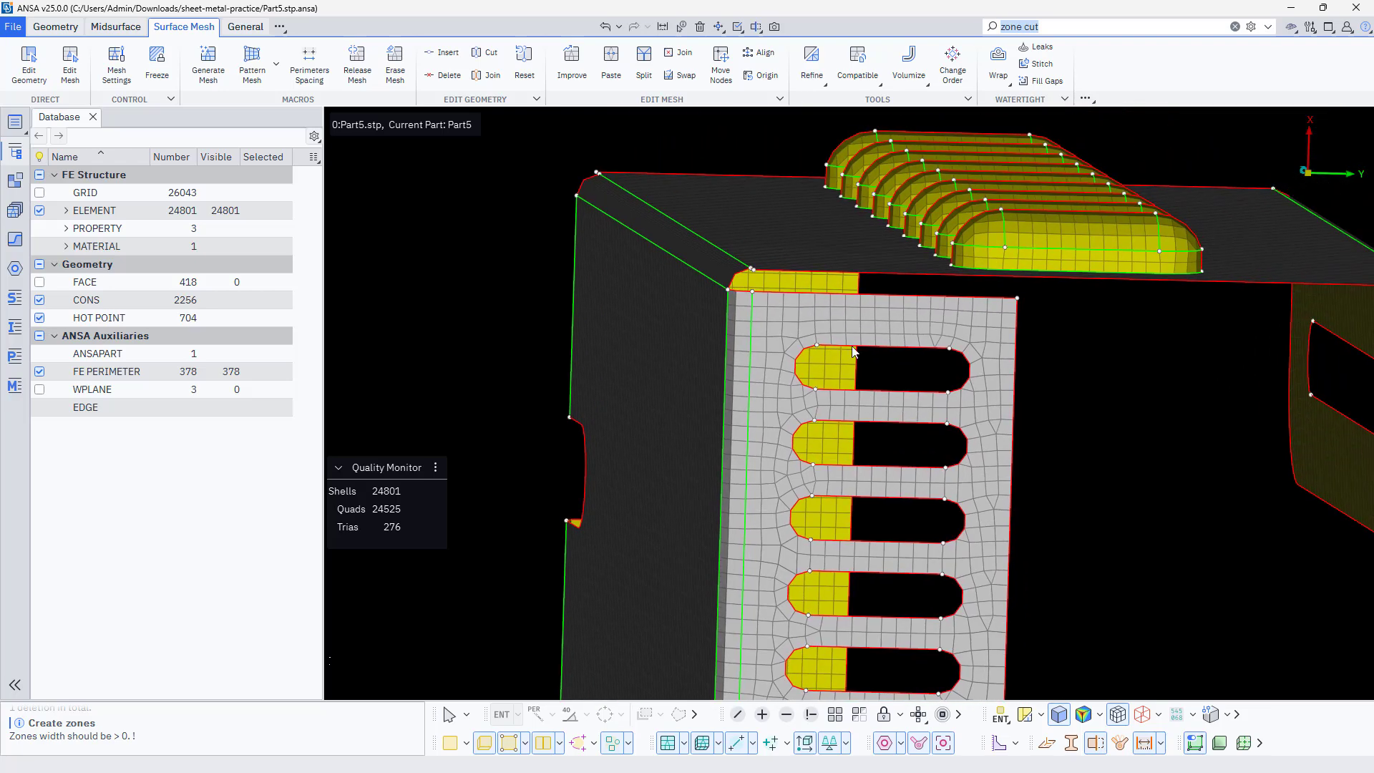
{"action": "left_click", "coordinate": [1091, 33]}
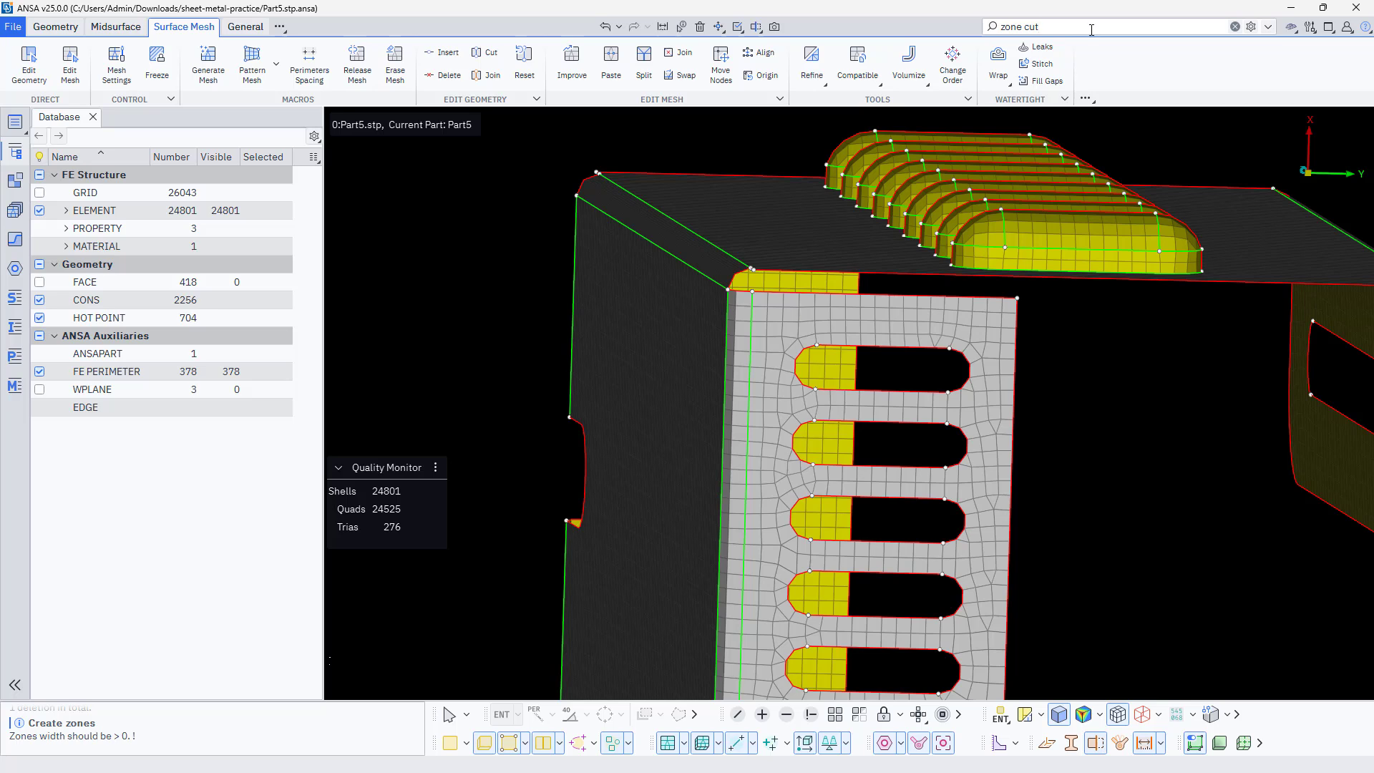
{"action": "left_click", "coordinate": [1040, 58]}
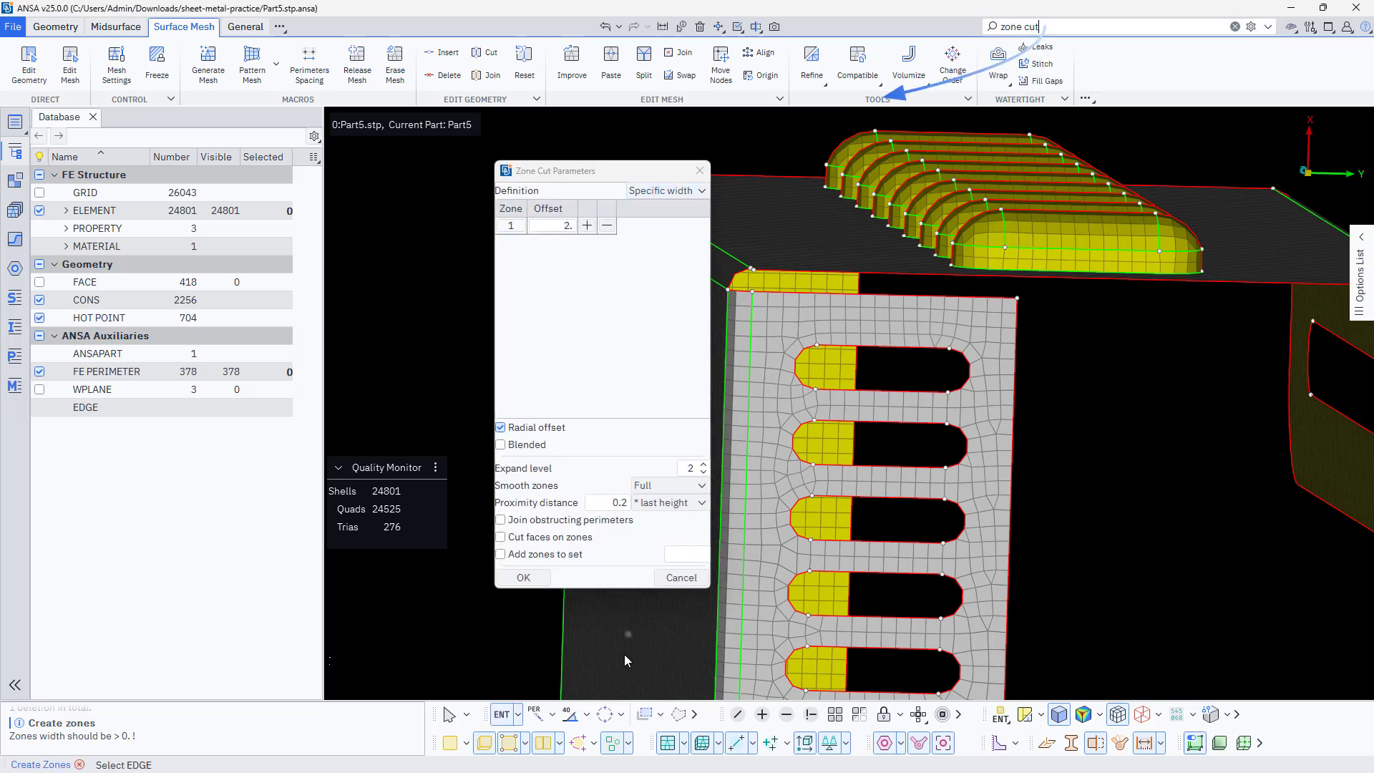
{"action": "left_click", "coordinate": [601, 716]}
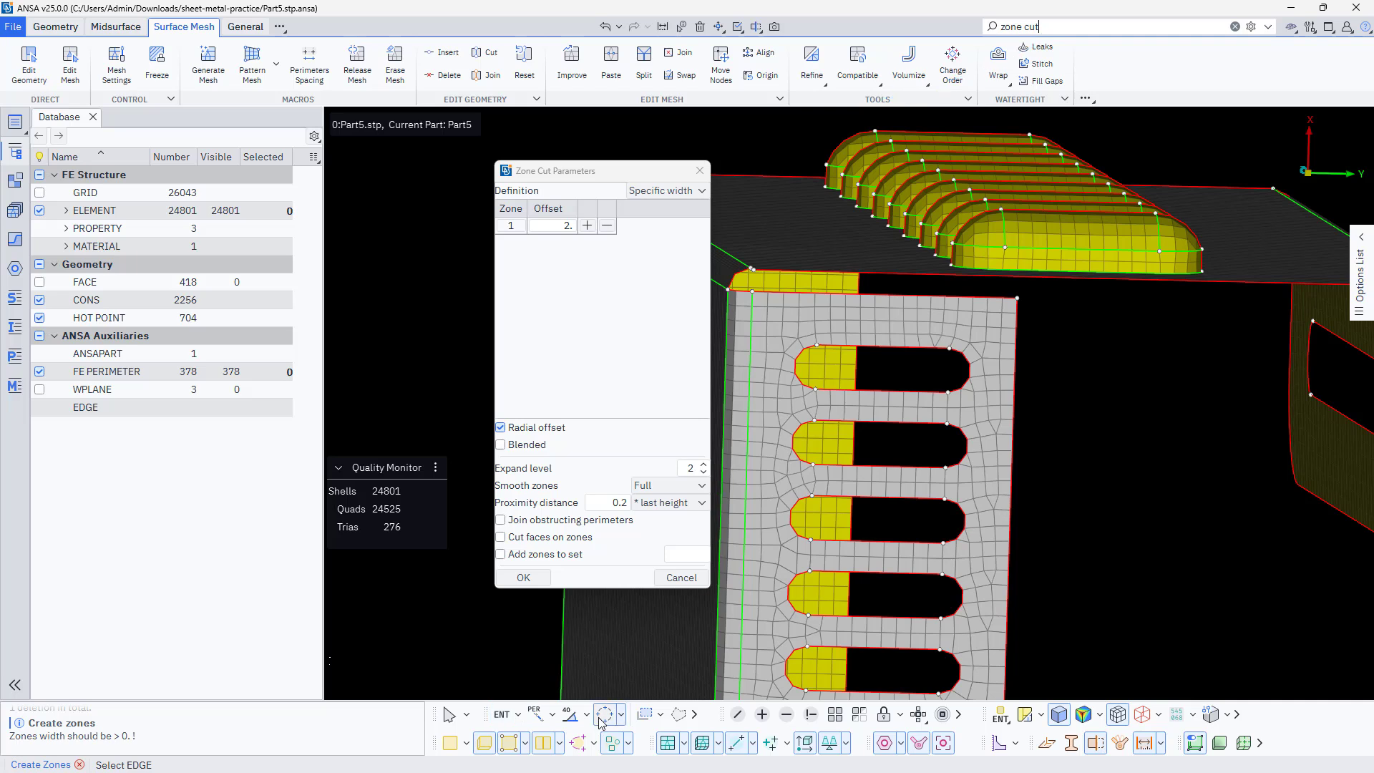
Select the perimeters of the end wall's first four slots and its sixth, seventh and eighth slots for zoning
{"action": "left_click", "coordinate": [882, 349]}
{"action": "left_click", "coordinate": [898, 469]}
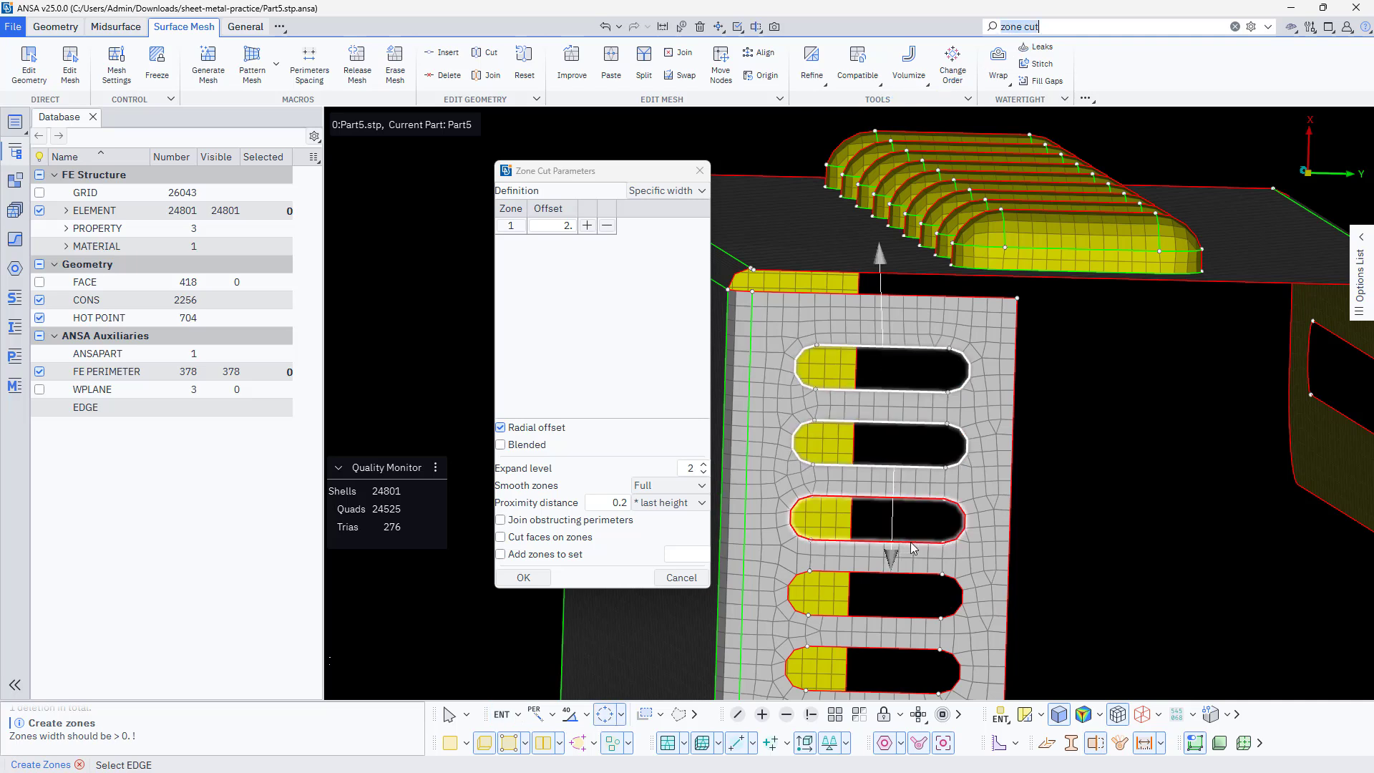
{"action": "left_click", "coordinate": [909, 544]}
{"action": "left_click", "coordinate": [921, 616]}
{"action": "middle_click_drag", "start_coordinate": [933, 606], "coordinate": [1052, 352], "text": "ctrl"}
{"action": "left_click", "coordinate": [999, 474]}
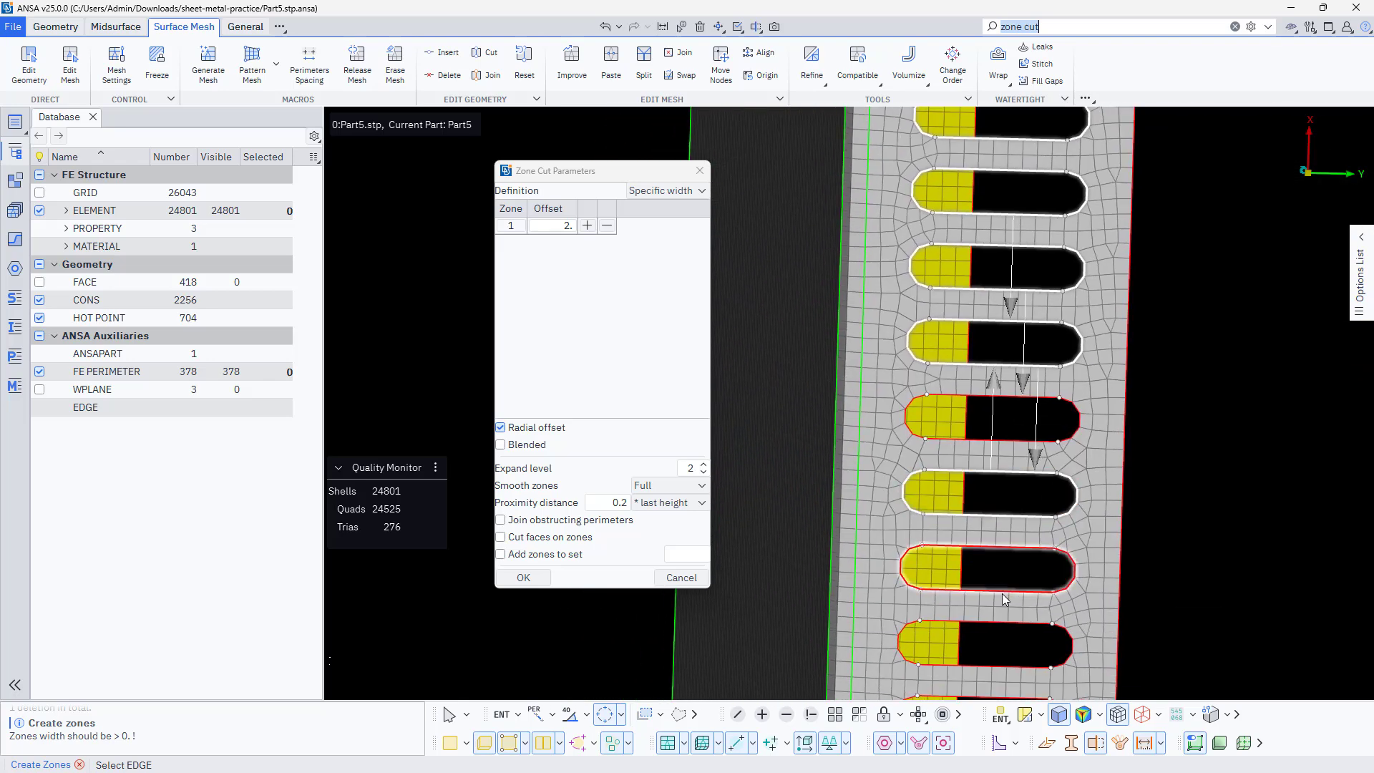
{"action": "left_click", "coordinate": [1002, 593]}
{"action": "left_click", "coordinate": [1031, 663]}
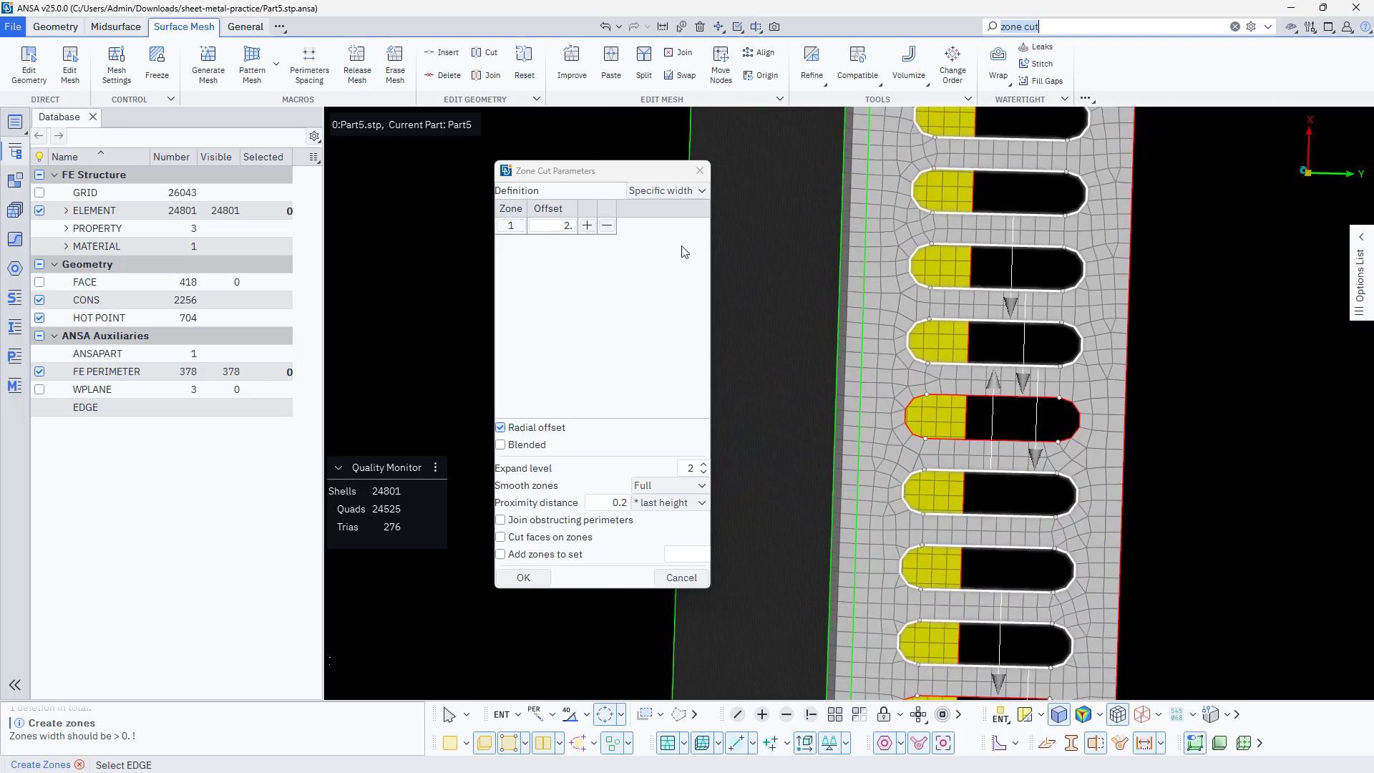
Set zone 1's offset to 1 and create the mesh zones around the selected end wall slots
{"action": "left_click", "coordinate": [559, 225]}
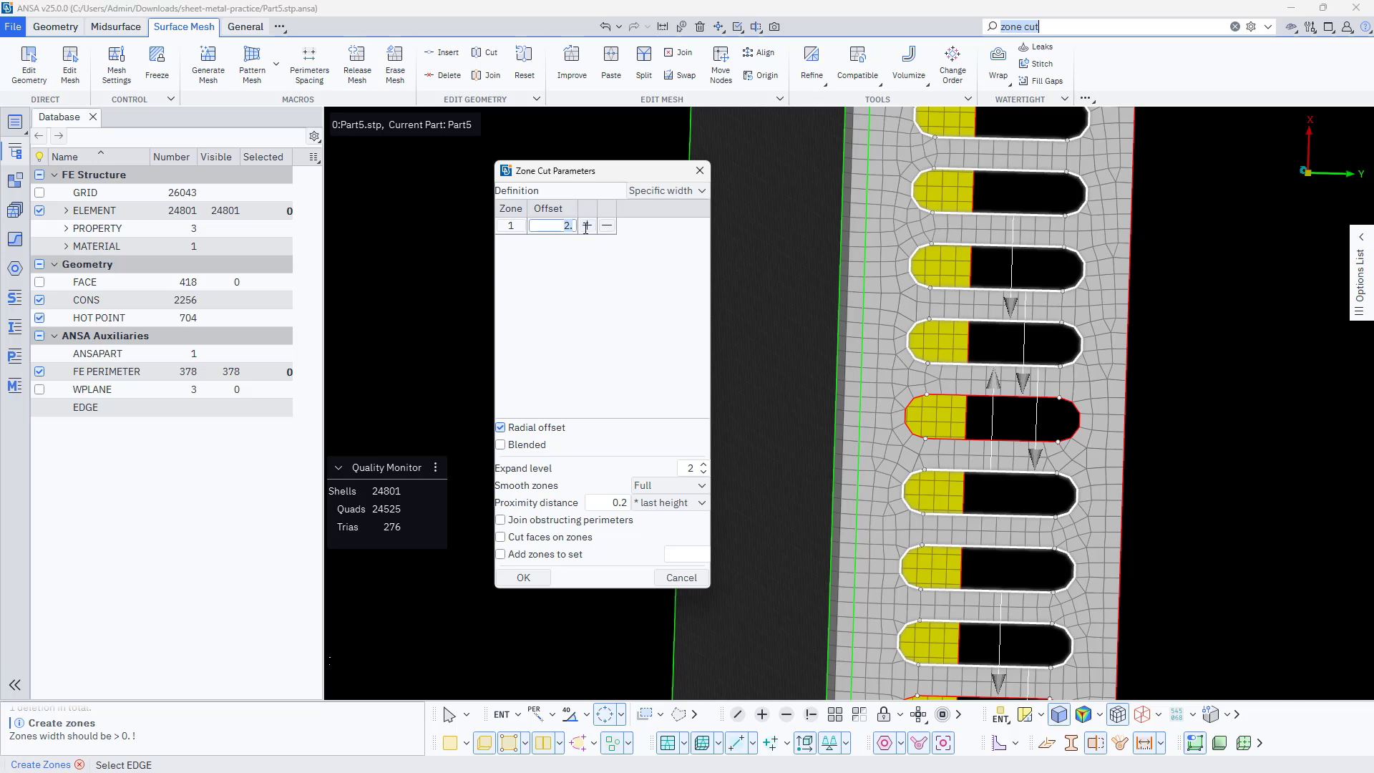
{"action": "type", "text": "1"}
{"action": "middle_click", "coordinate": [783, 346]}
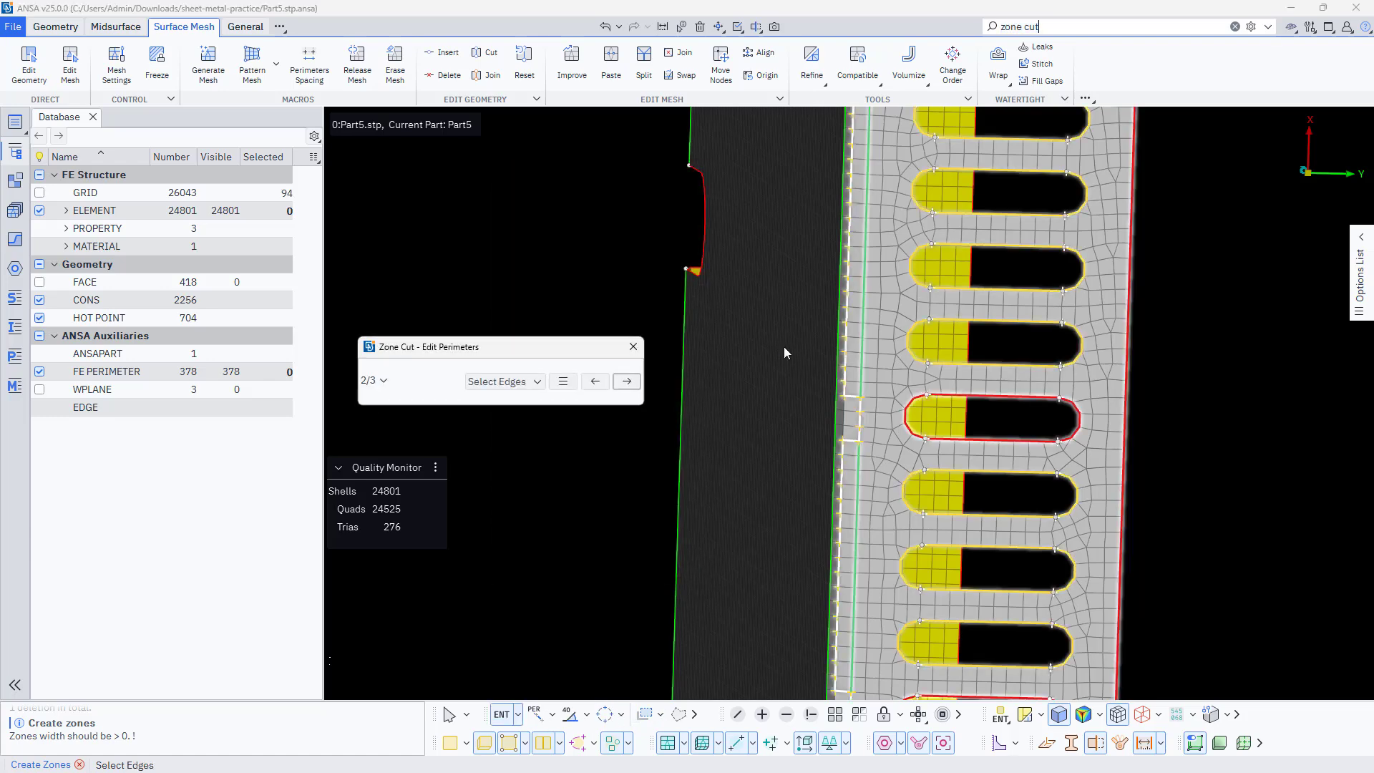
{"action": "middle_click", "coordinate": [802, 310]}
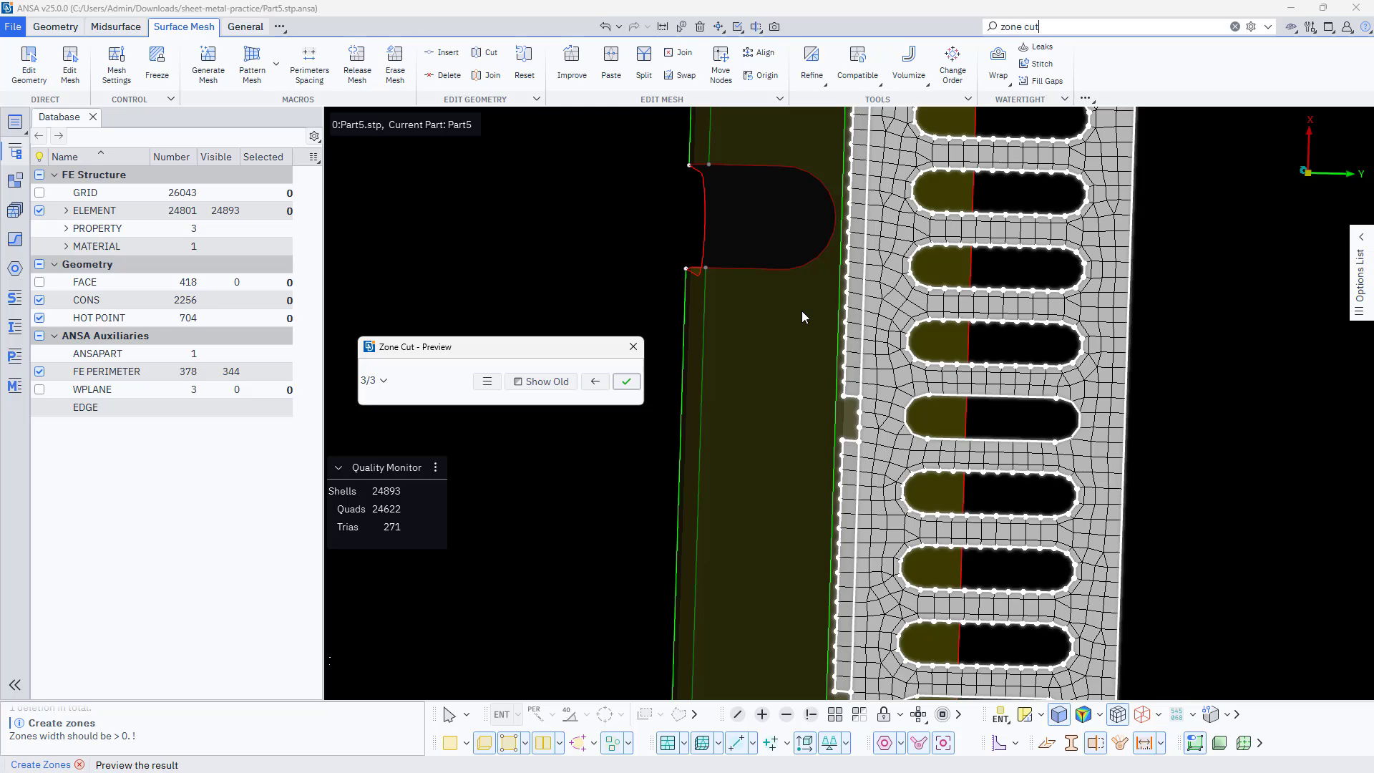
{"action": "middle_click", "coordinate": [802, 311]}
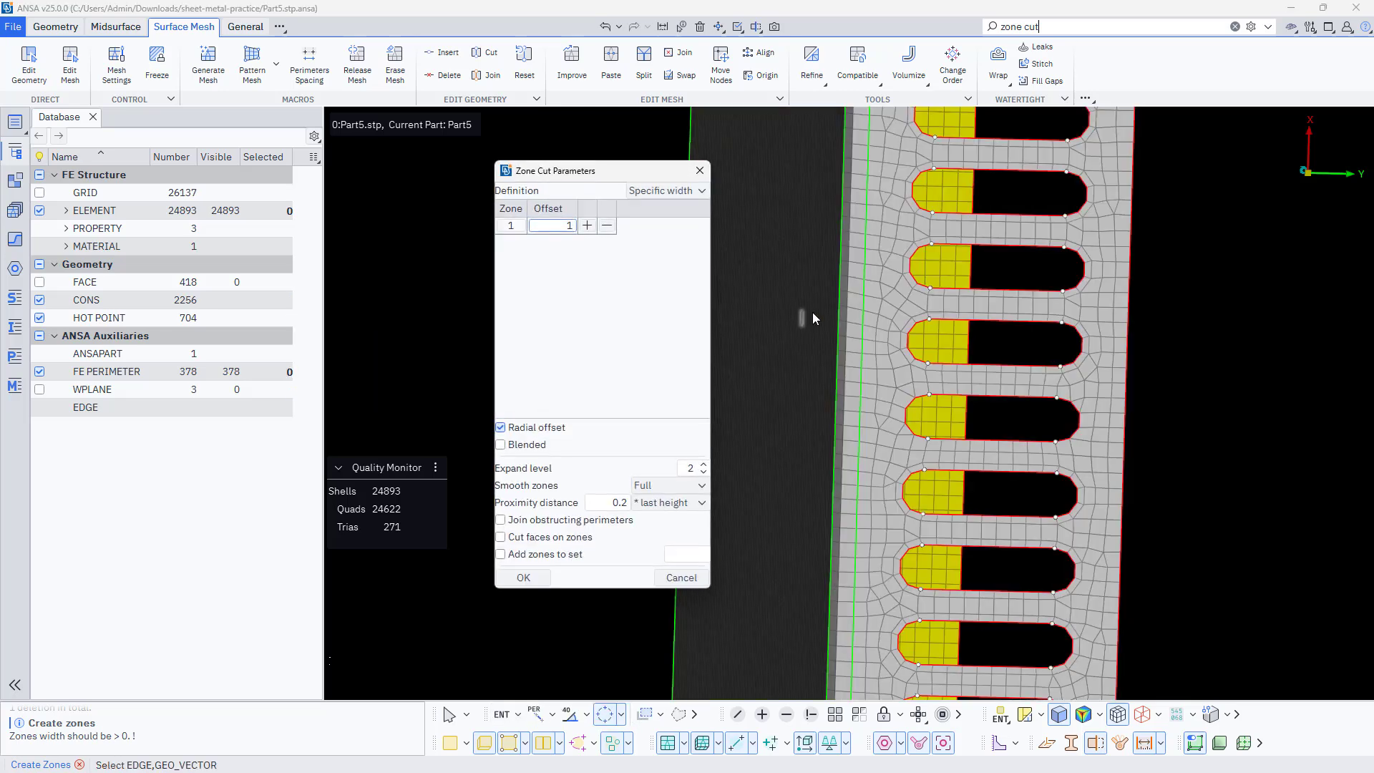
Create mesh zones with offset 2 at the first louvers of the louvered side wall
{"action": "scroll", "coordinate": [988, 381], "scroll_direction": "down", "scroll_amount": 4}
{"action": "scroll", "coordinate": [974, 239], "scroll_direction": "up", "scroll_amount": 4}
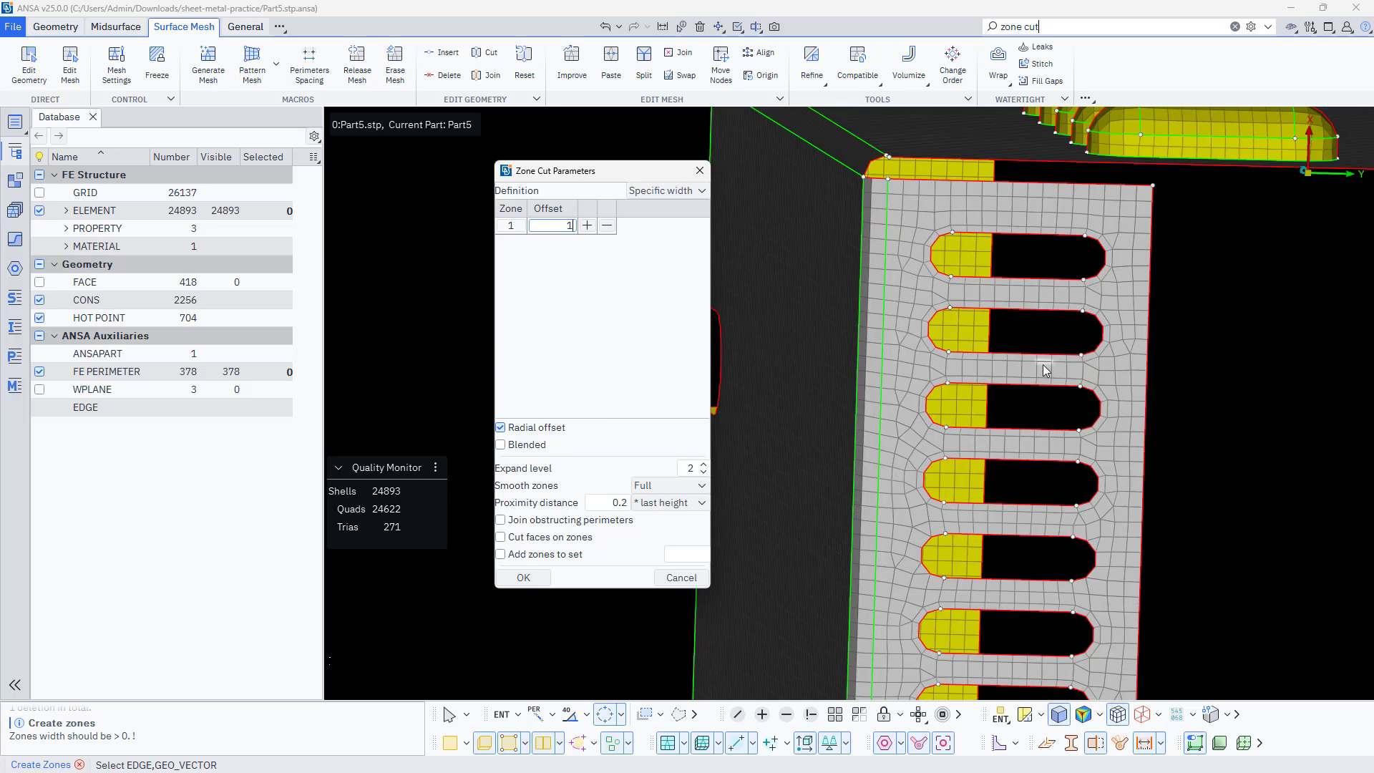
{"action": "left_click_drag", "start_coordinate": [1030, 366], "coordinate": [955, 491], "text": "ctrl"}
{"action": "scroll", "coordinate": [896, 351], "scroll_direction": "down", "scroll_amount": 3}
{"action": "scroll", "coordinate": [827, 352], "scroll_direction": "down", "scroll_amount": 3}
{"action": "scroll", "coordinate": [1007, 344], "scroll_direction": "up", "scroll_amount": 5}
{"action": "left_click", "coordinate": [897, 378]}
{"action": "middle_click", "coordinate": [882, 377]}
{"action": "scroll", "coordinate": [882, 377], "scroll_direction": "down", "scroll_amount": 3}
{"action": "scroll", "coordinate": [1051, 313], "scroll_direction": "up", "scroll_amount": 5}
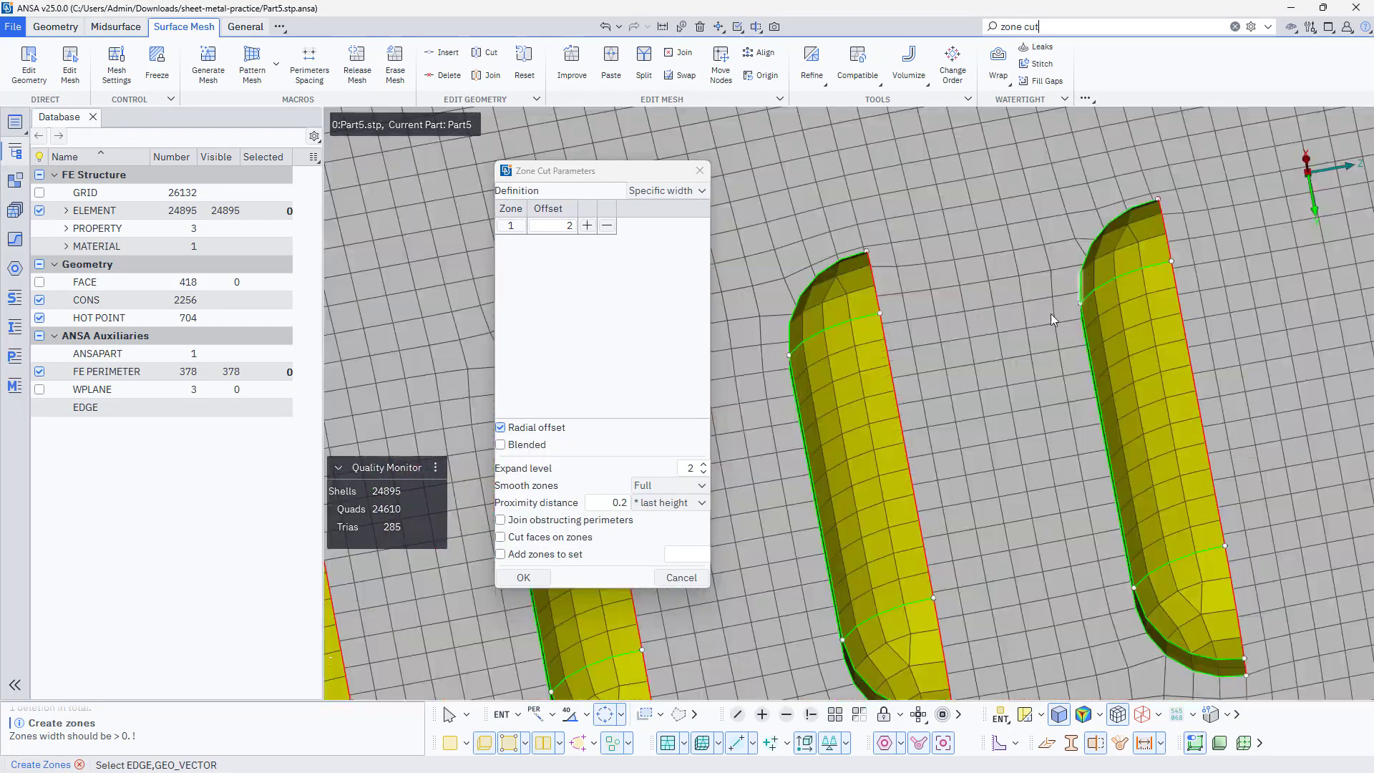
{"action": "left_click_drag", "start_coordinate": [1051, 313], "coordinate": [1117, 429], "text": "ctrl"}
{"action": "left_click", "coordinate": [1198, 588]}
{"action": "middle_click", "coordinate": [1111, 592]}
Create further zones with offset 2 at the neighbouring side wall louvers and finish the zone command
{"action": "left_click_drag", "start_coordinate": [1111, 592], "coordinate": [916, 558], "text": "ctrl"}
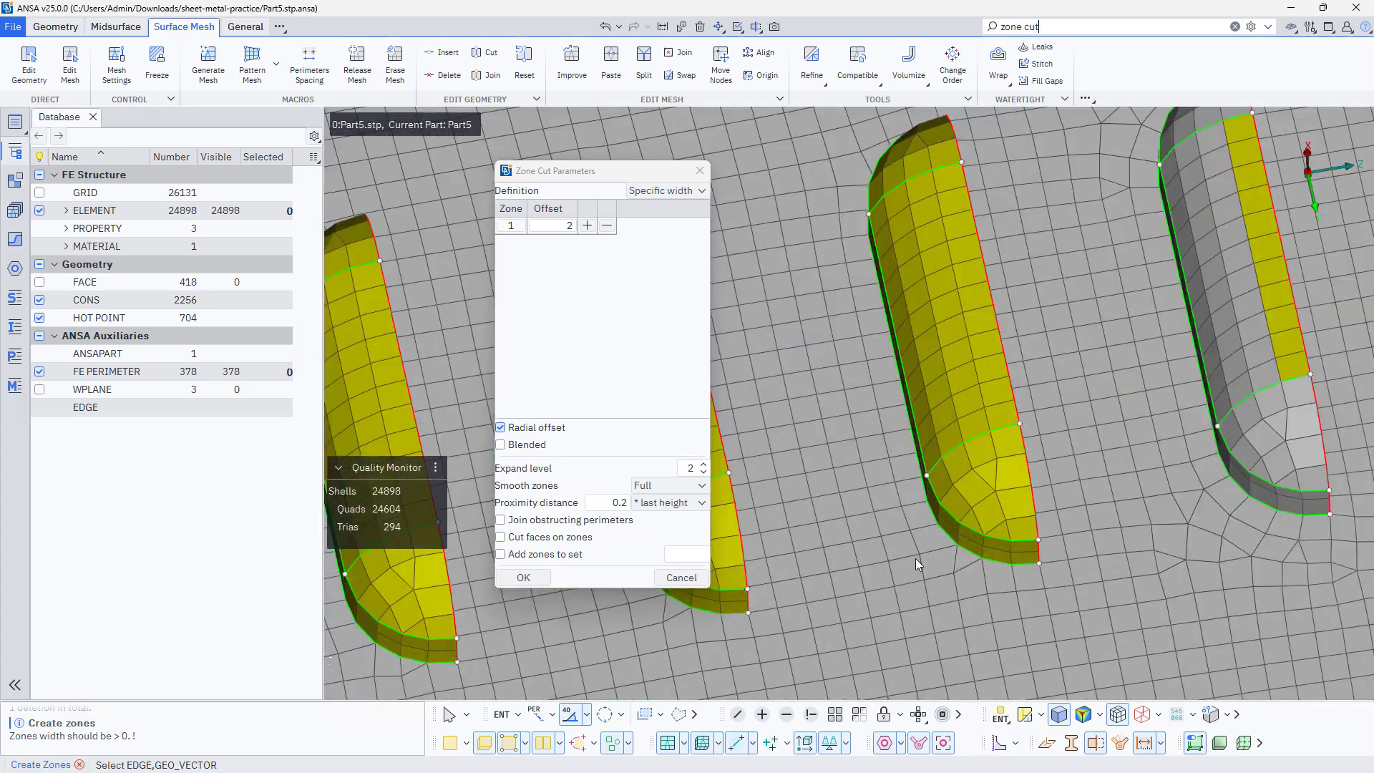
{"action": "left_click", "coordinate": [1009, 553]}
{"action": "middle_click_drag", "start_coordinate": [742, 604], "coordinate": [1068, 525], "text": "ctrl"}
{"action": "left_click", "coordinate": [1068, 526]}
{"action": "middle_click_drag", "start_coordinate": [784, 579], "coordinate": [1059, 565], "text": "ctrl"}
{"action": "left_click", "coordinate": [1111, 536]}
{"action": "left_click", "coordinate": [1059, 566]}
{"action": "middle_click", "coordinate": [1058, 565]}
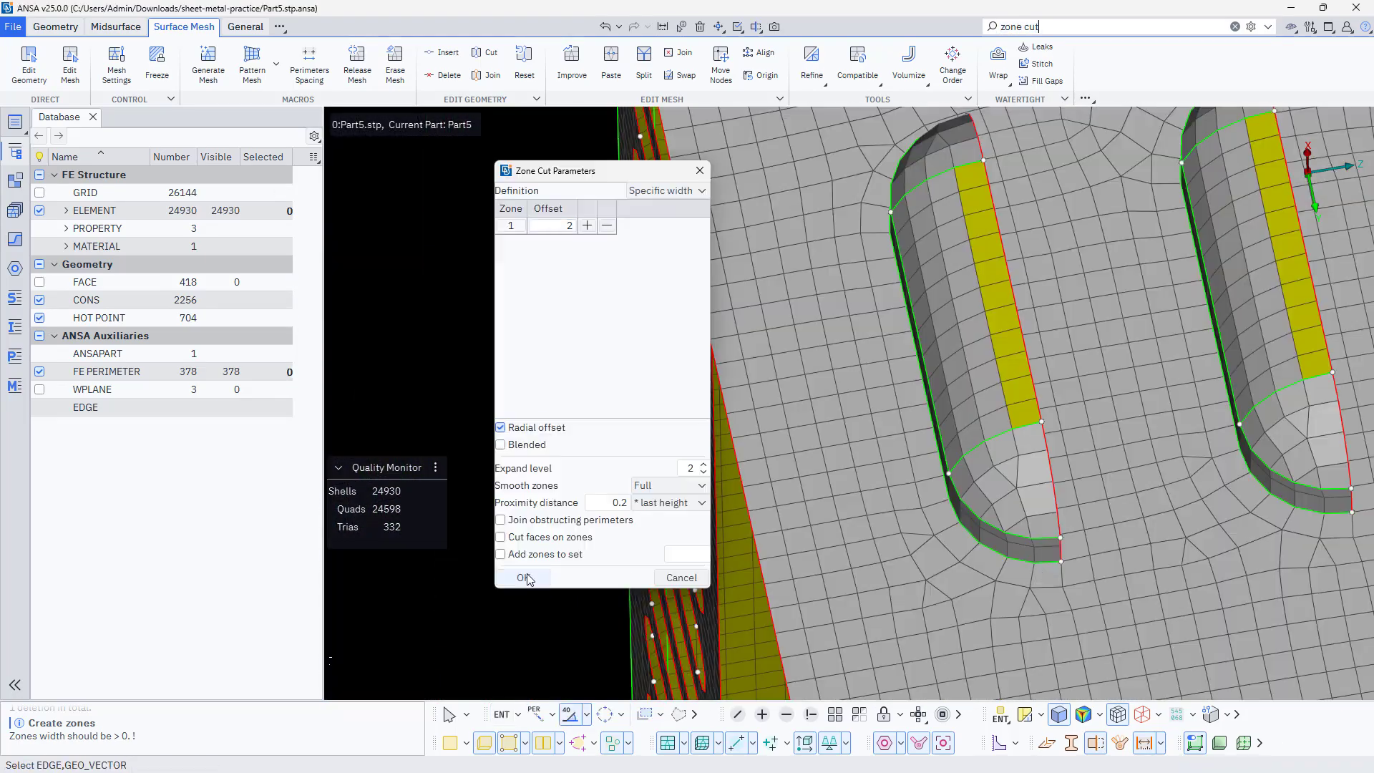
{"action": "left_click", "coordinate": [525, 579]}
Restart Create Zones and create one more mesh zone on the enclosure with offset 2
{"action": "left_click", "coordinate": [1098, 26]}
{"action": "left_click", "coordinate": [1074, 49]}
{"action": "left_click", "coordinate": [776, 322]}
{"action": "middle_click", "coordinate": [1136, 230]}
{"action": "middle_click", "coordinate": [1136, 230]}
{"action": "scroll", "coordinate": [878, 270], "scroll_direction": "up", "scroll_amount": 3}
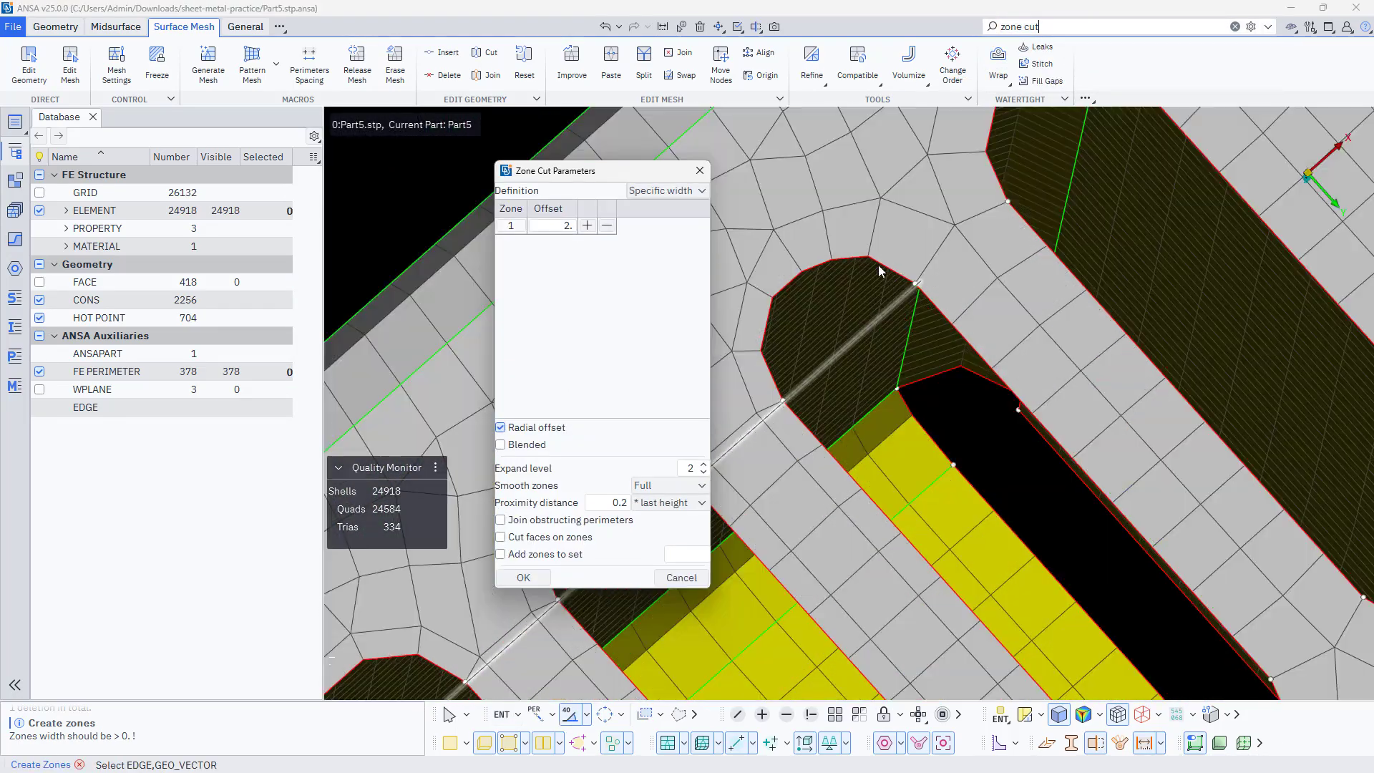
Select the perimeters of successive slots along the end wall, up to the slot nearest the corner, for zoning
{"action": "left_click", "coordinate": [877, 270]}
{"action": "middle_click_drag", "start_coordinate": [744, 408], "coordinate": [967, 321], "text": "ctrl"}
{"action": "scroll", "coordinate": [942, 376], "scroll_direction": "down", "scroll_amount": 3}
{"action": "left_click", "coordinate": [956, 387]}
{"action": "left_click", "coordinate": [866, 463]}
{"action": "middle_click_drag", "start_coordinate": [866, 464], "coordinate": [1083, 279], "text": "ctrl"}
{"action": "left_click", "coordinate": [965, 402]}
{"action": "middle_click_drag", "start_coordinate": [859, 496], "coordinate": [1045, 413], "text": "ctrl"}
{"action": "left_click", "coordinate": [1045, 414]}
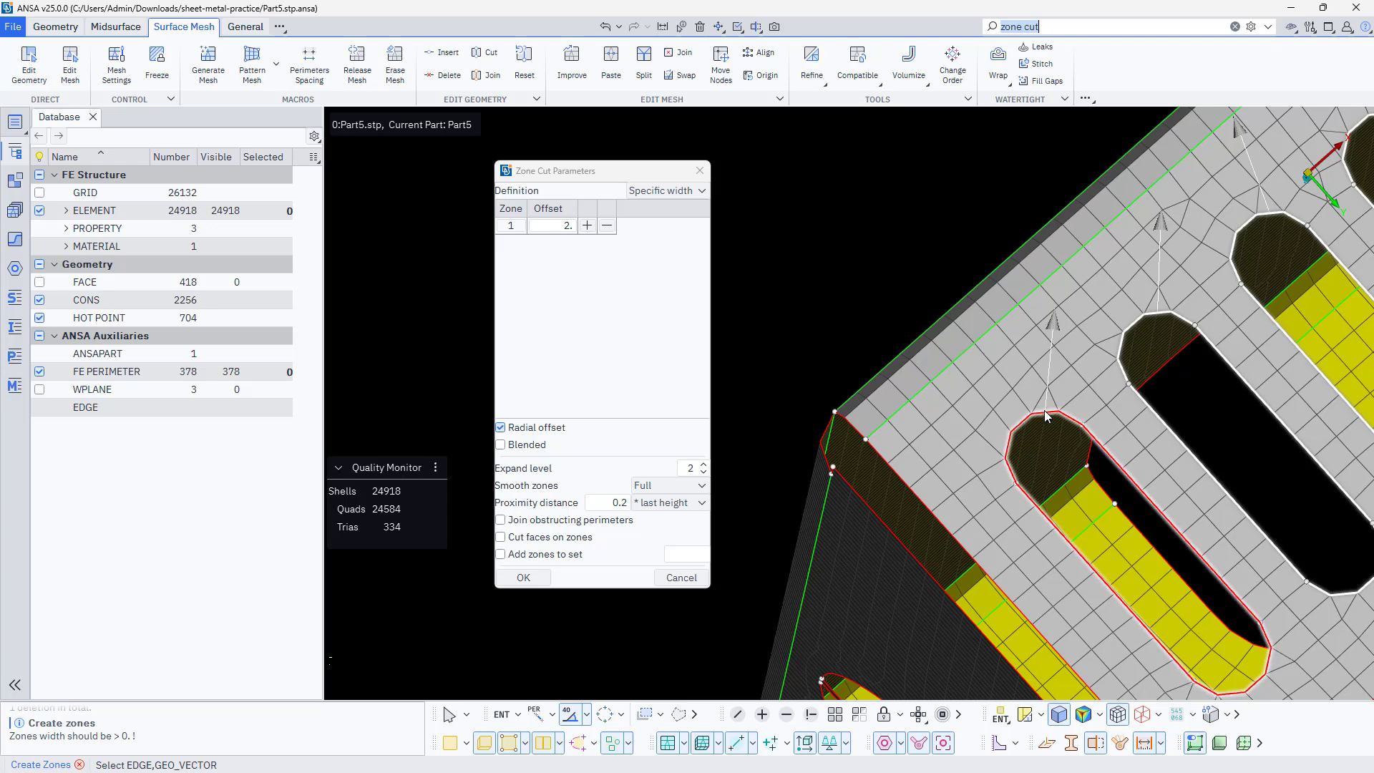
Create the mesh zones with offset 2 around the selected end wall slots and leave the zone command
{"action": "middle_click", "coordinate": [850, 292]}
{"action": "middle_click", "coordinate": [850, 296]}
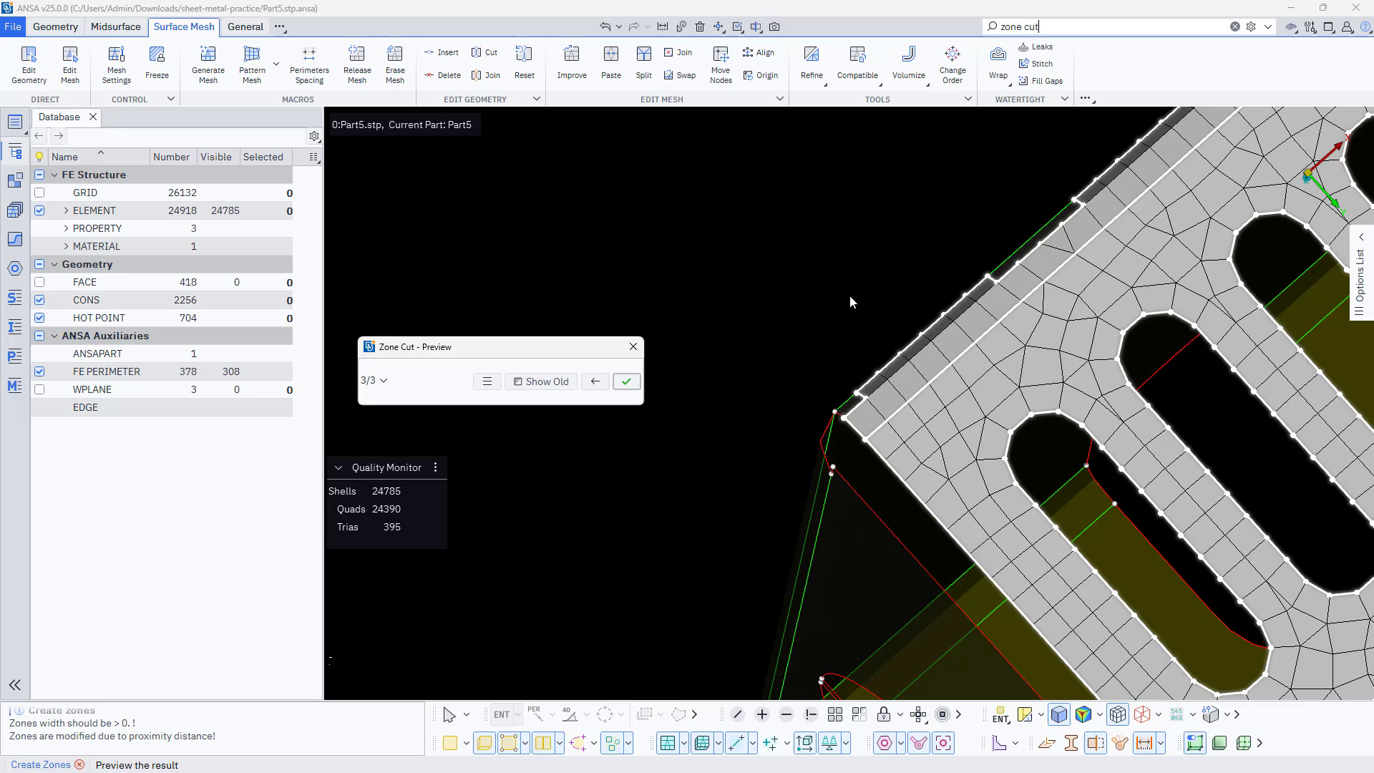
{"action": "middle_click", "coordinate": [785, 297]}
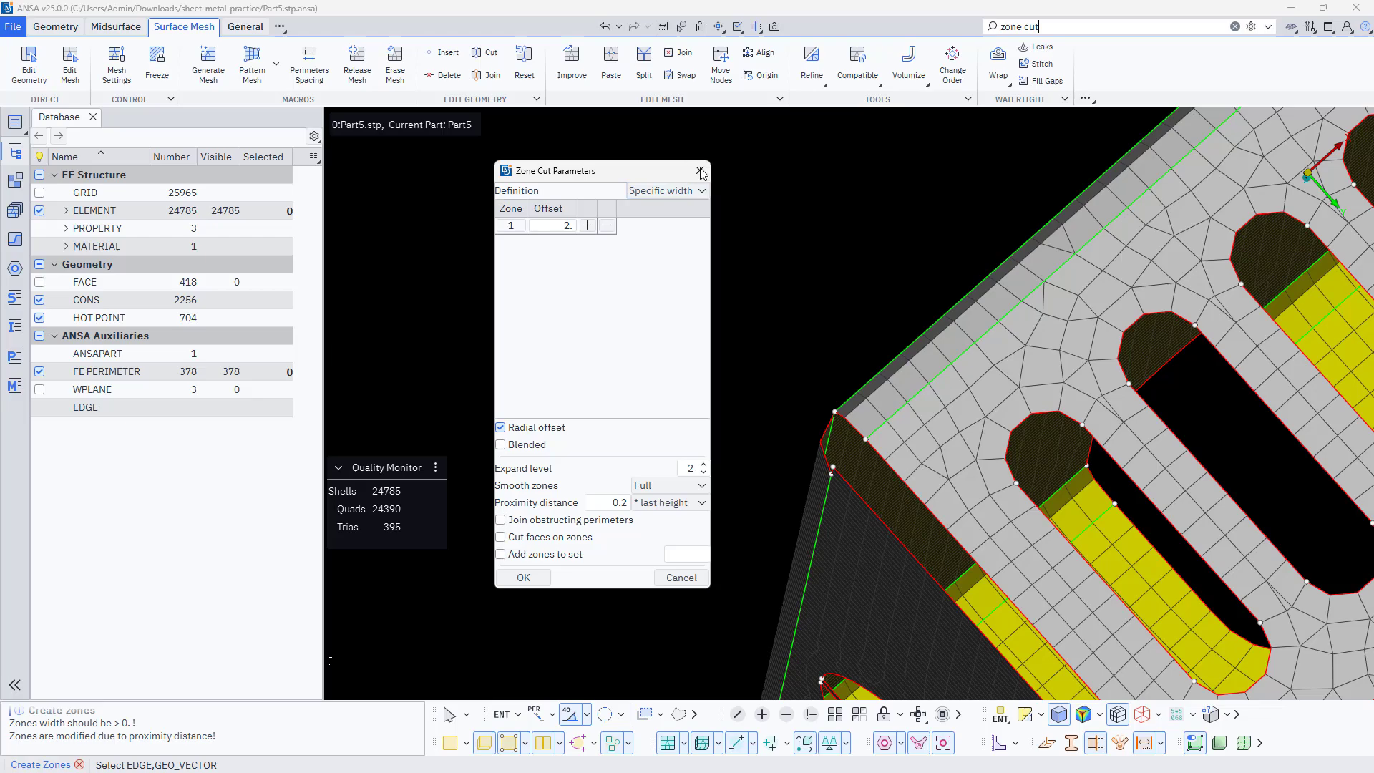
{"action": "left_click", "coordinate": [700, 172]}
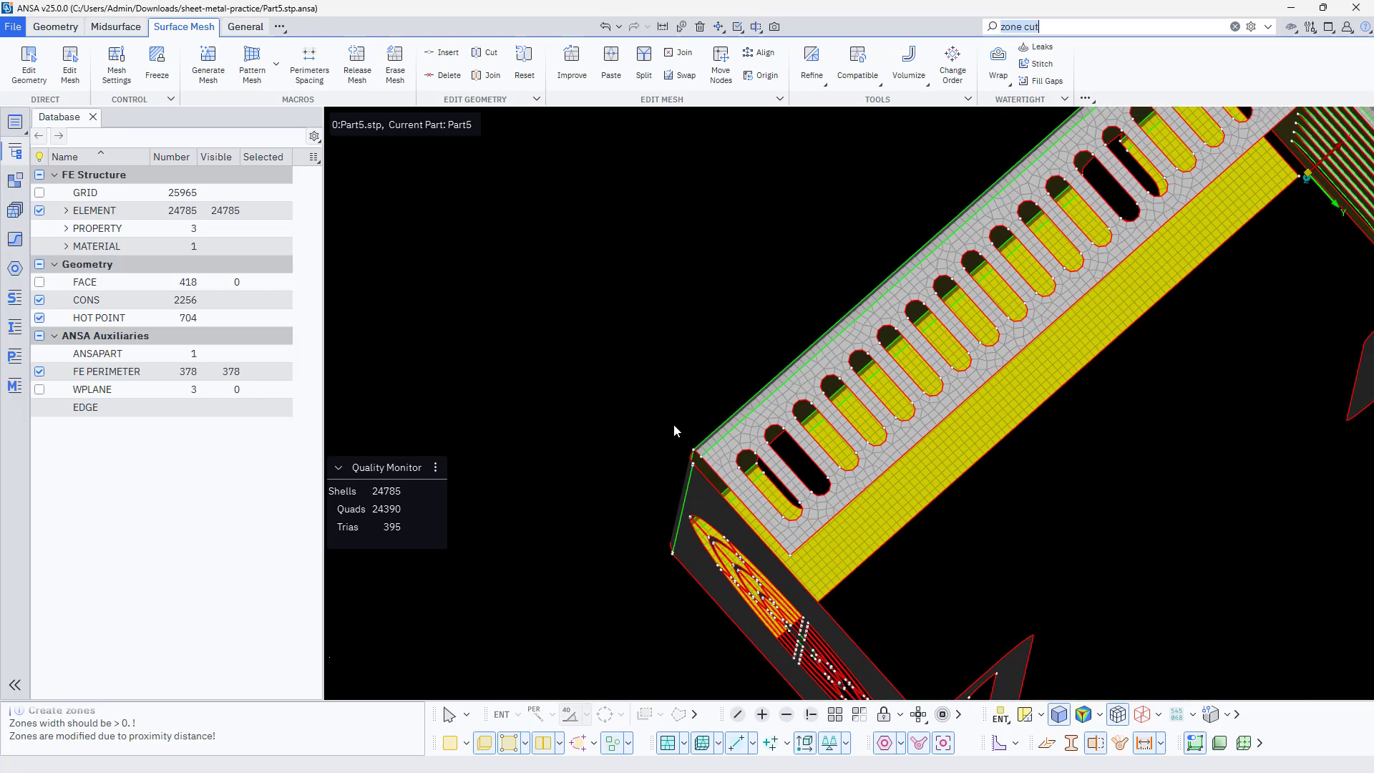
Display the elements that violate the quality criteria around the end wall slots
{"action": "left_click_drag", "start_coordinate": [942, 335], "coordinate": [1096, 376], "text": "ctrl"}
{"action": "scroll", "coordinate": [689, 279], "scroll_direction": "up", "scroll_amount": 3}
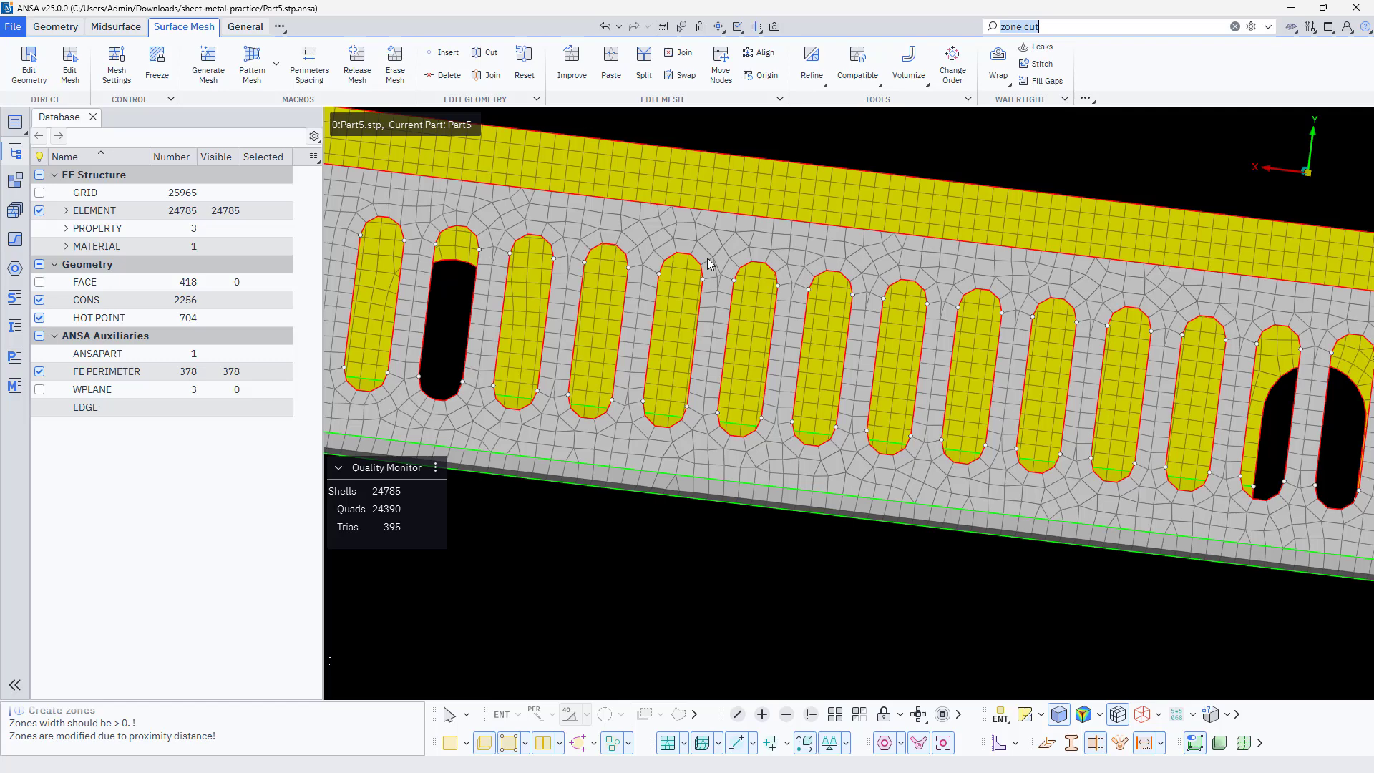
{"action": "scroll", "coordinate": [730, 265], "scroll_direction": "down", "scroll_amount": 3}
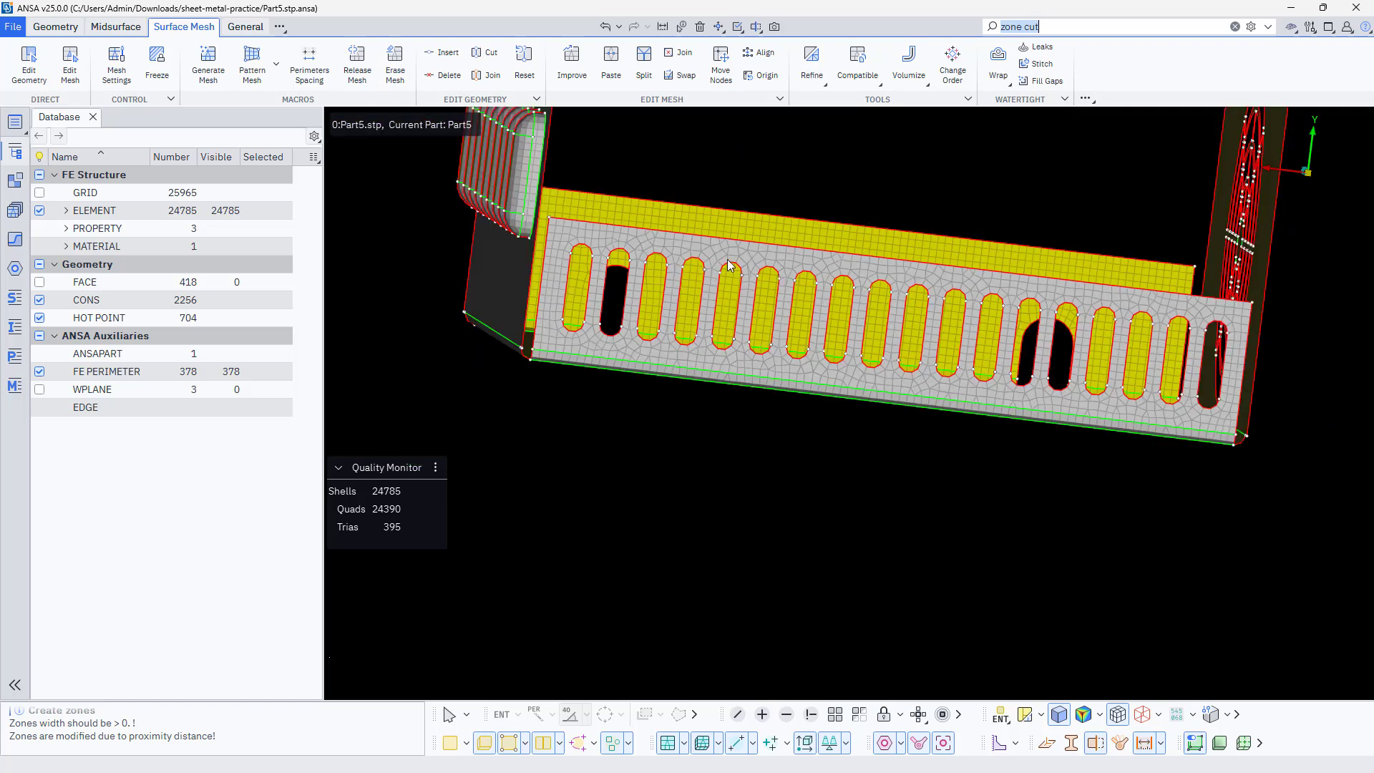
{"action": "left_click", "coordinate": [1085, 714]}
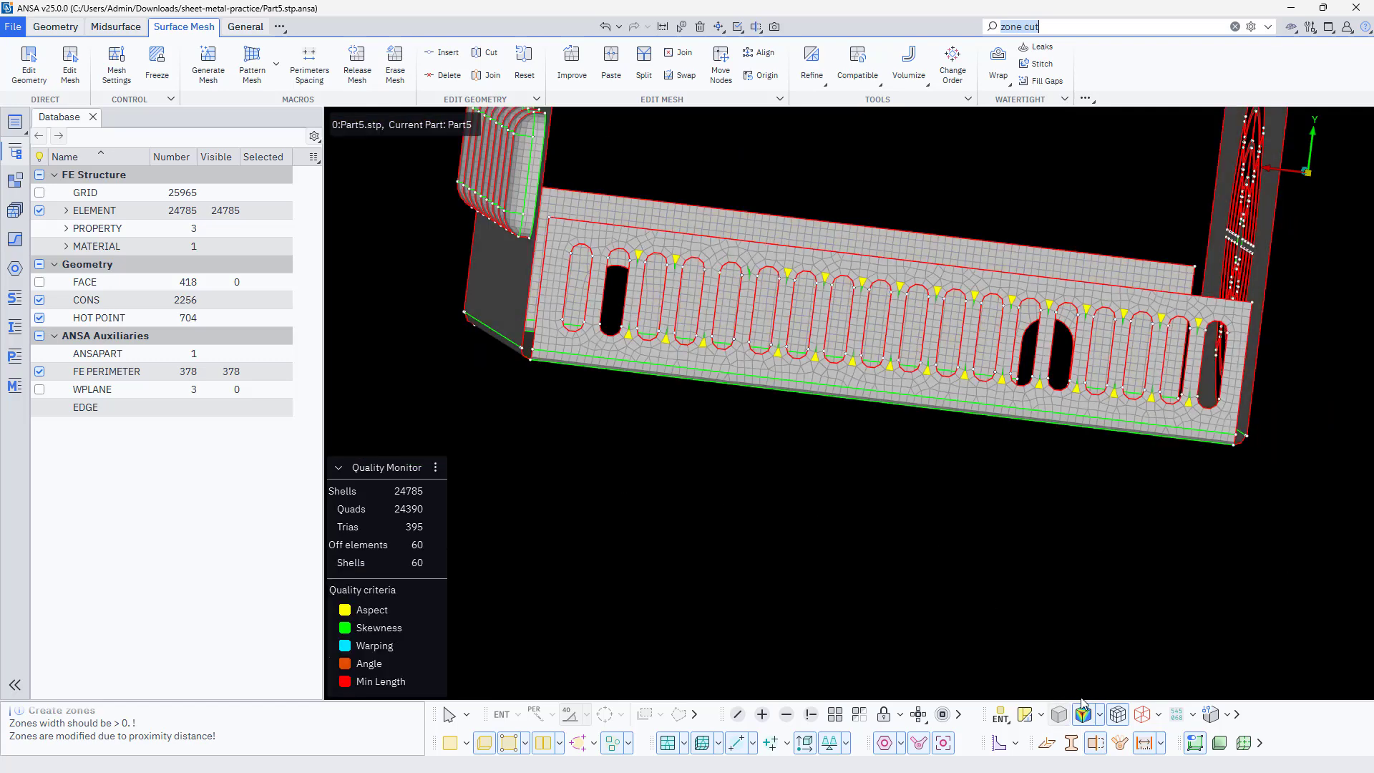
{"action": "scroll", "coordinate": [622, 372], "scroll_direction": "down", "scroll_amount": 3}
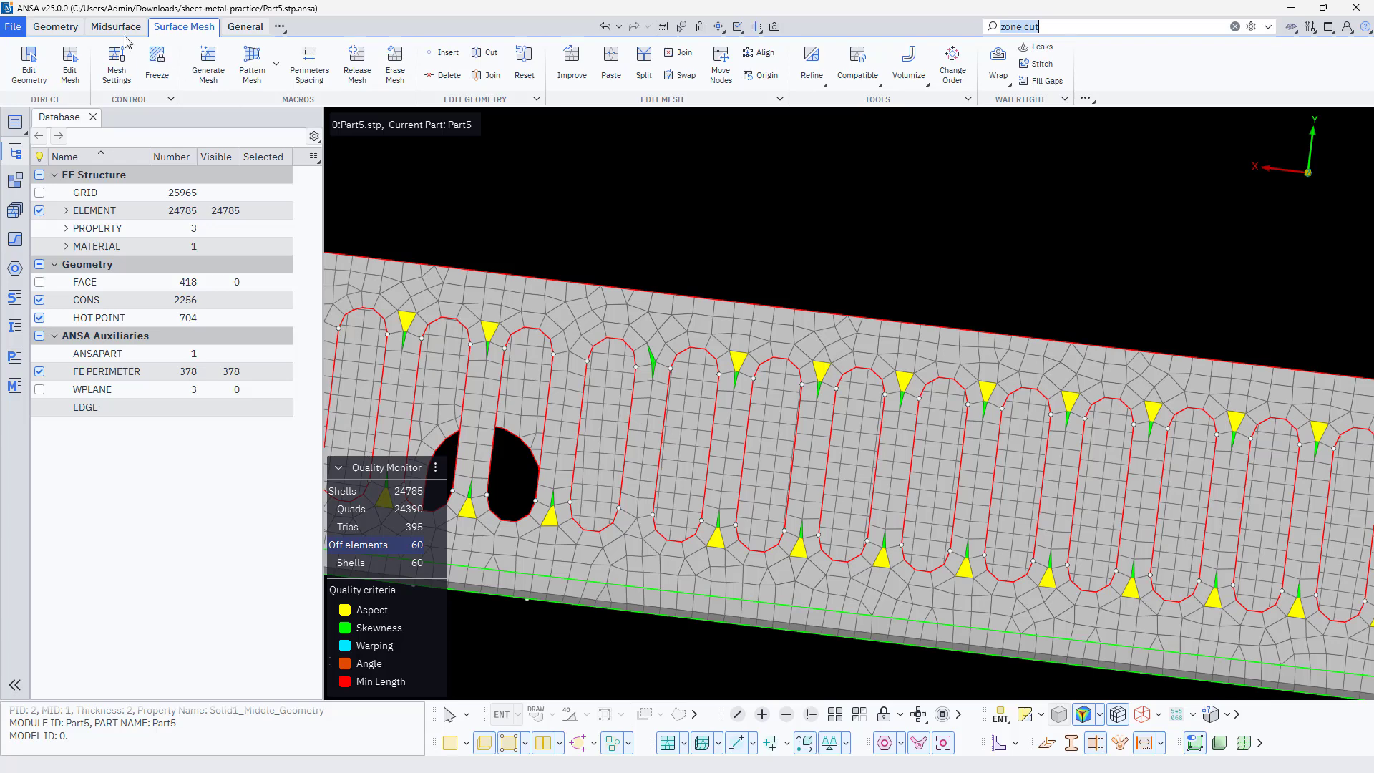
Start the Mesh Brush with the Fix Quality action and repair failing elements between slots near the end wall's middle
{"action": "left_click", "coordinate": [70, 61]}
{"action": "right_click", "coordinate": [550, 322]}
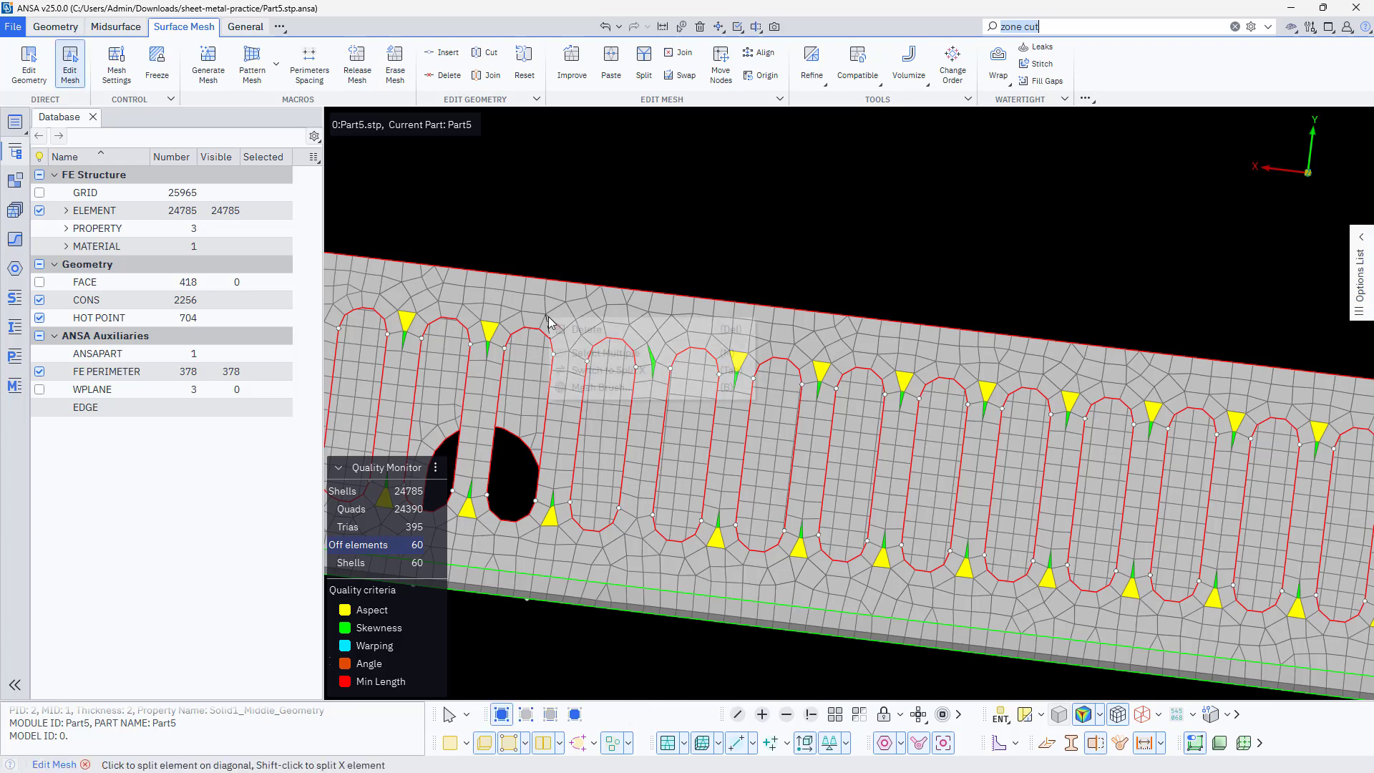
{"action": "left_click", "coordinate": [595, 388]}
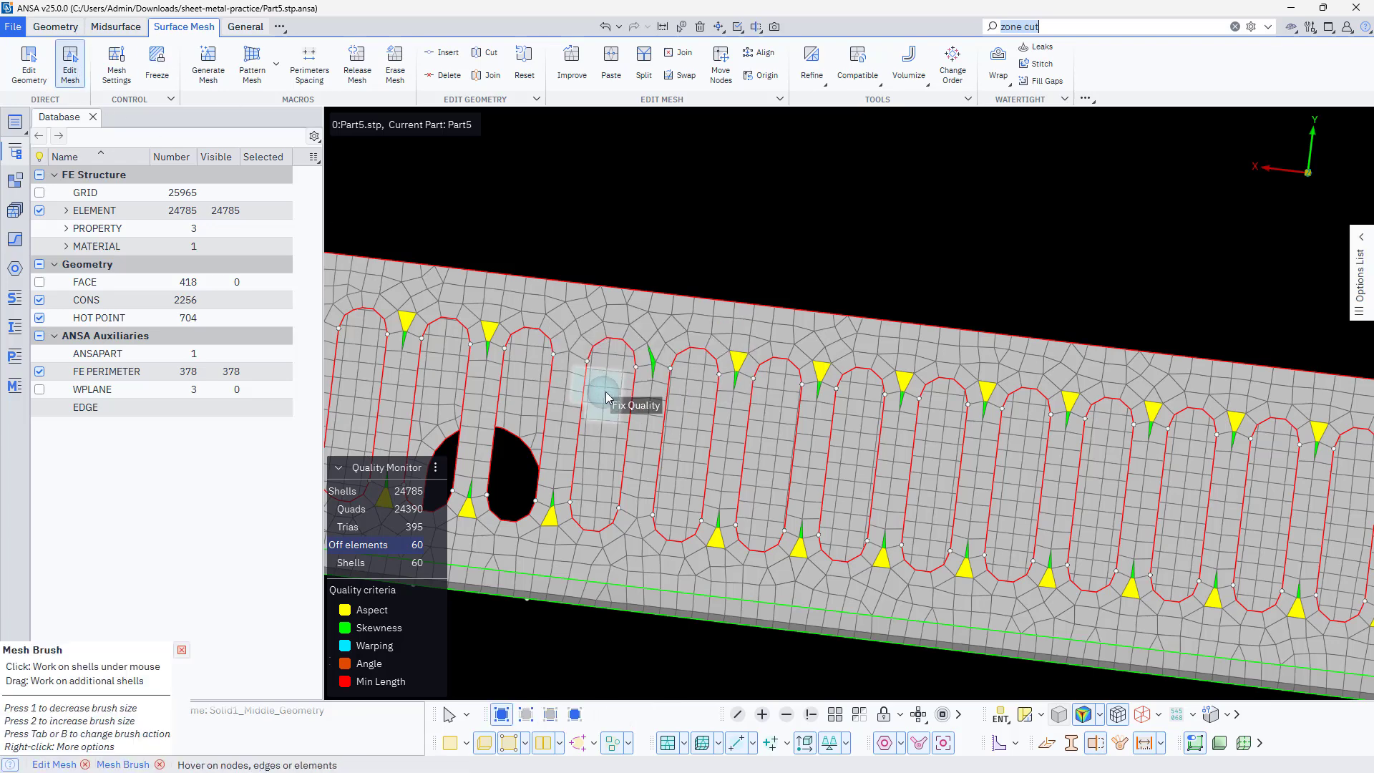
{"action": "left_click_drag", "start_coordinate": [736, 401], "coordinate": [717, 601]}
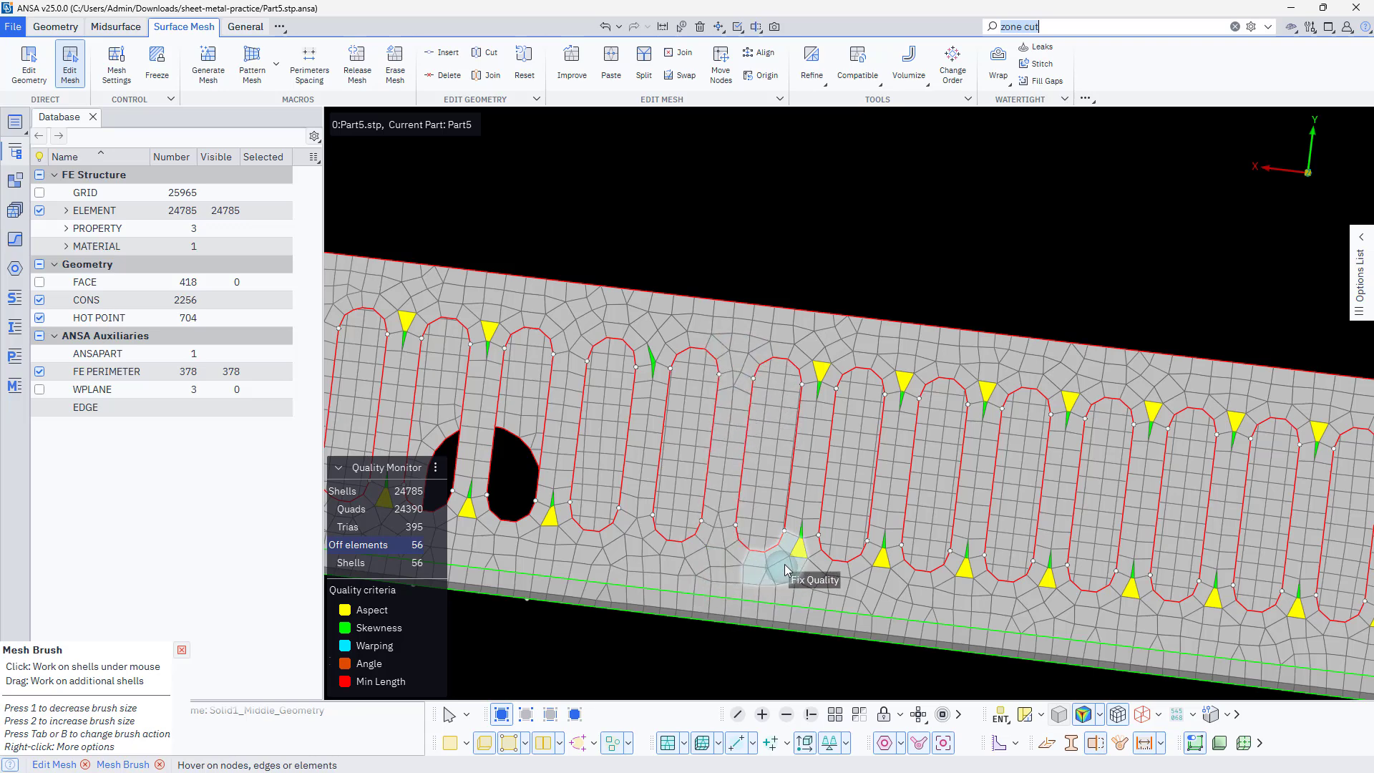
{"action": "left_click_drag", "start_coordinate": [784, 564], "coordinate": [805, 483]}
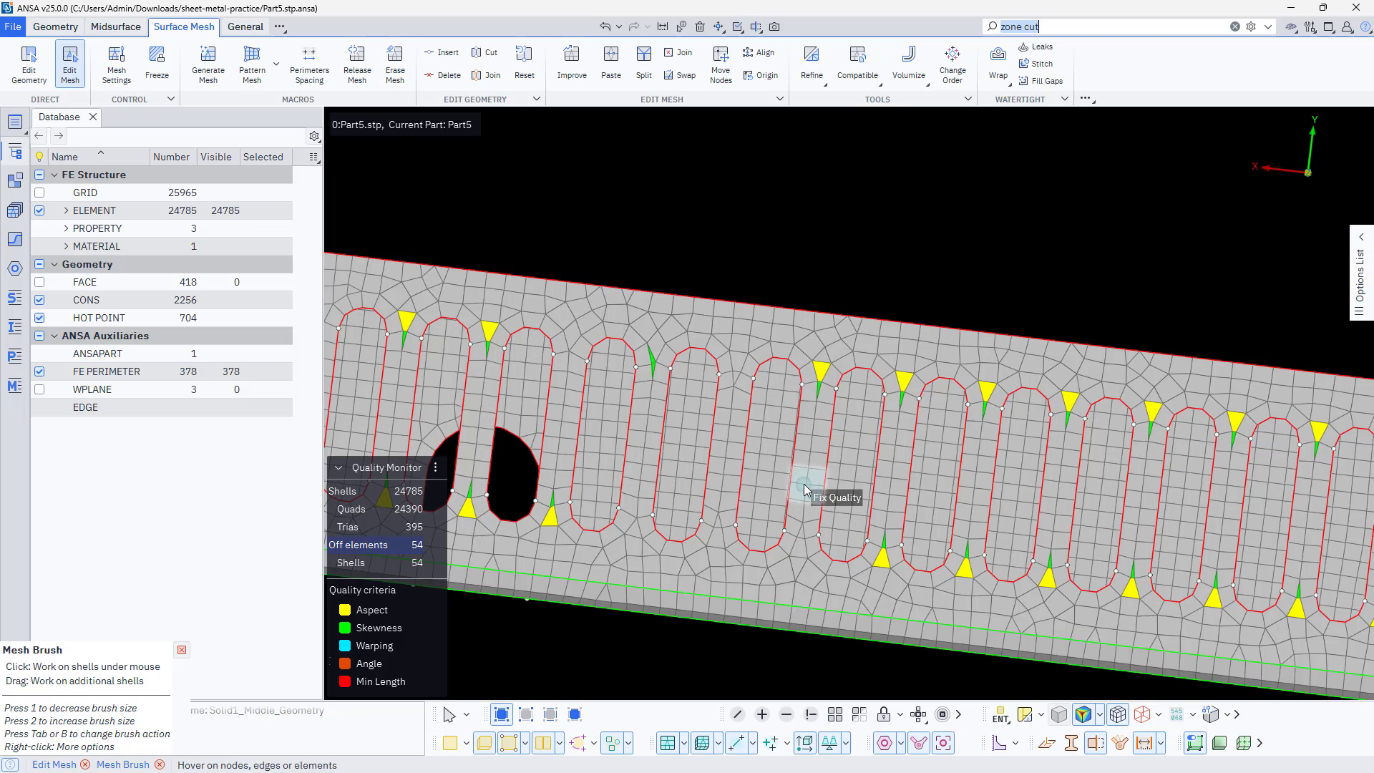
Enlarge the mesh brush and fix the remaining failing elements along the whole slotted end wall
{"action": "key", "text": "2"}
{"action": "key", "text": "2"}
{"action": "key", "text": "2"}
{"action": "key", "text": "2"}
{"action": "key", "text": "2"}
{"action": "key", "text": "2"}
{"action": "key", "text": "2"}
{"action": "key", "text": "2"}
{"action": "key", "text": "2"}
{"action": "key", "text": "2"}
{"action": "key", "text": "2"}
{"action": "key", "text": "2"}
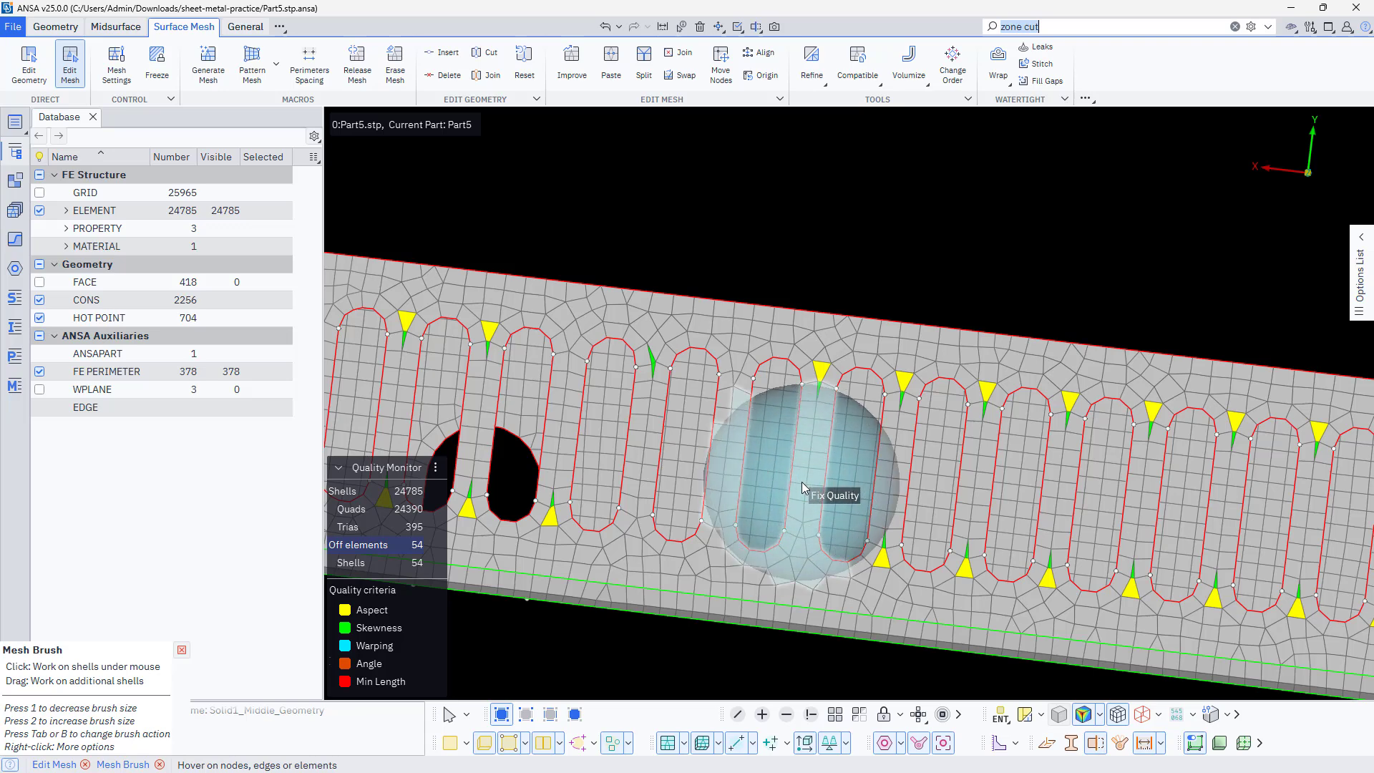
{"action": "scroll", "coordinate": [802, 477], "scroll_direction": "down", "scroll_amount": 3}
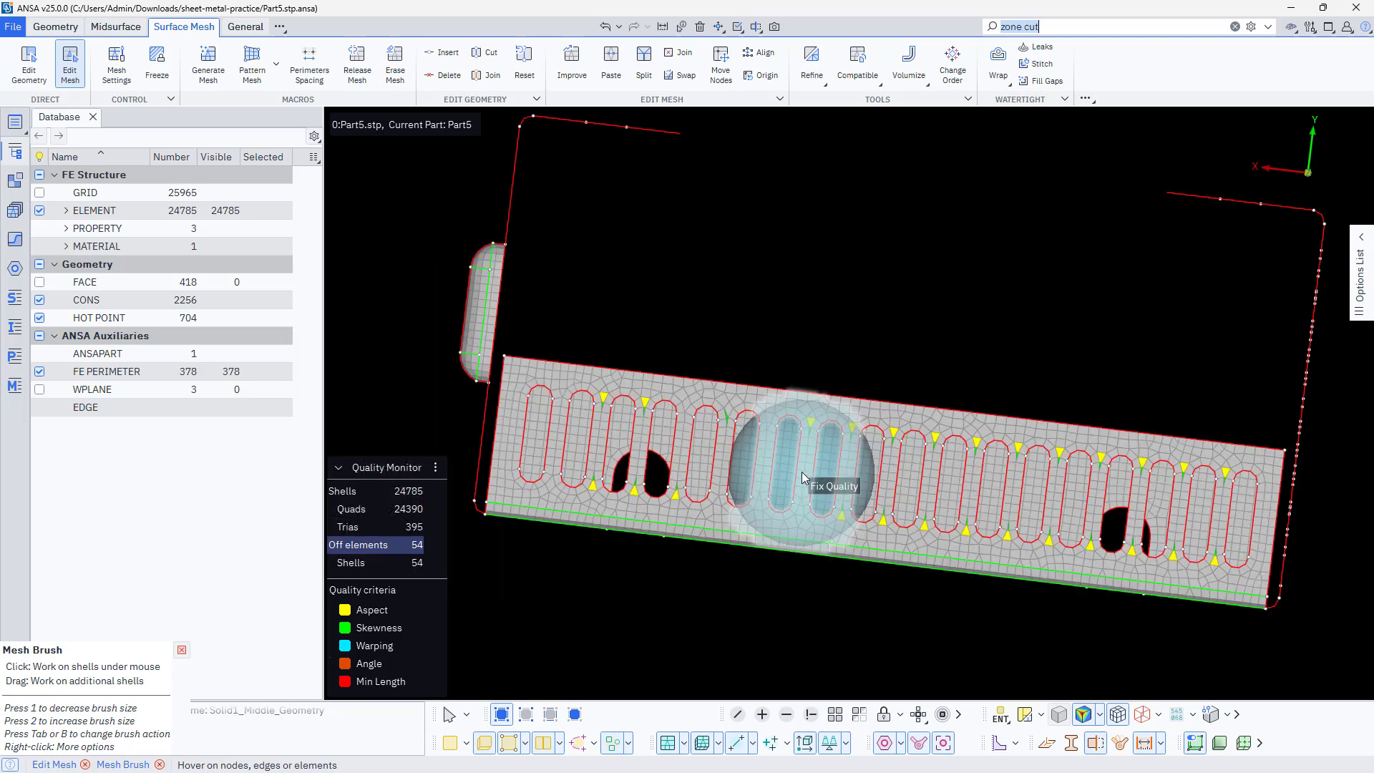
{"action": "mouse_move", "coordinate": [680, 478]}
{"action": "left_mouse_down"}
{"action": "mouse_move", "coordinate": [551, 429]}
{"action": "mouse_move", "coordinate": [1259, 515]}
{"action": "left_mouse_up"}
{"action": "left_click_drag", "start_coordinate": [620, 471], "coordinate": [723, 487], "text": "ctrl"}
{"action": "scroll", "coordinate": [879, 506], "scroll_direction": "down", "scroll_amount": 3}
{"action": "middle_click_drag", "start_coordinate": [446, 445], "coordinate": [793, 465], "text": "ctrl"}
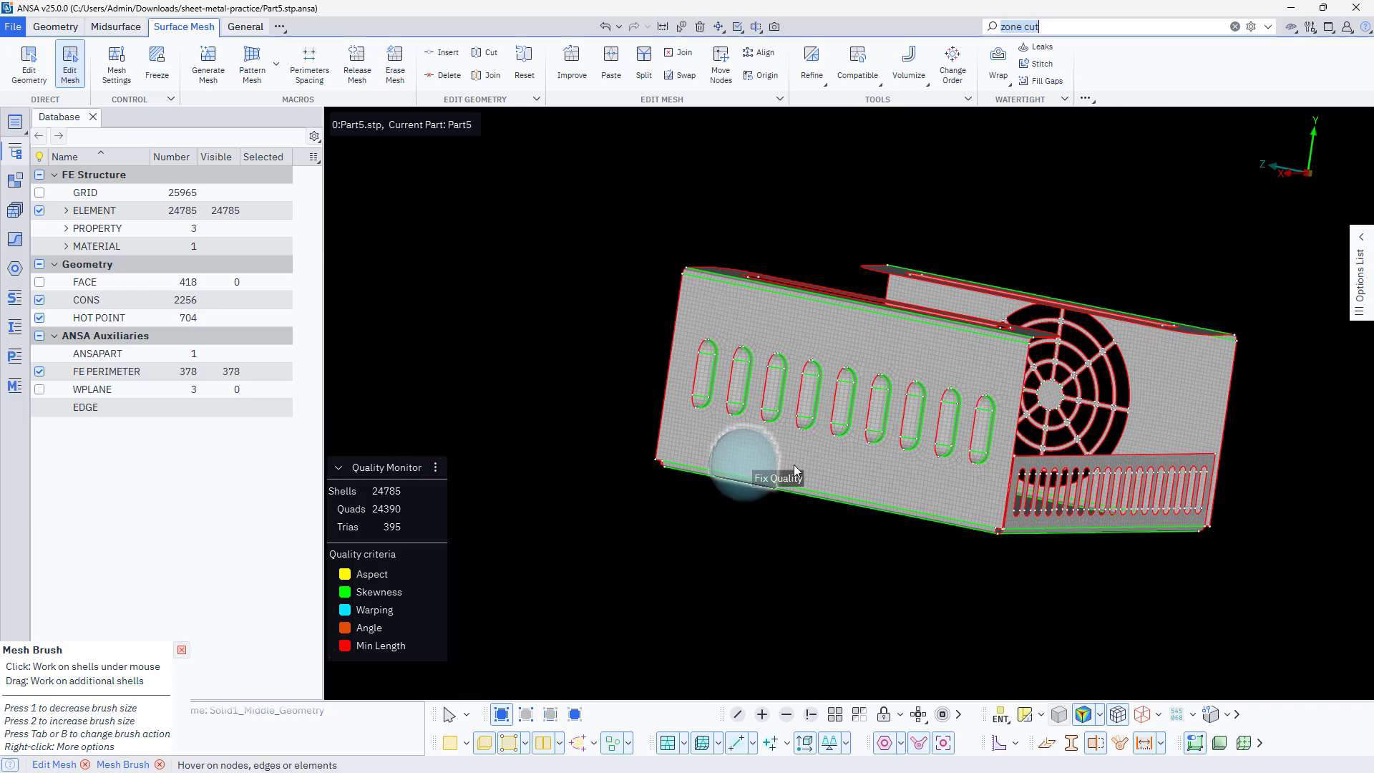
Examine the mesh on the end wall, fan grille and slotted flanges, then leave the Mesh Brush
{"action": "mouse_move", "coordinate": [708, 450]}
{"action": "left_mouse_down", "text": "ctrl"}
{"action": "mouse_move", "coordinate": [821, 465]}
{"action": "mouse_move", "coordinate": [665, 441]}
{"action": "left_mouse_up", "text": "ctrl"}
{"action": "scroll", "coordinate": [879, 451], "scroll_direction": "up", "scroll_amount": 5}
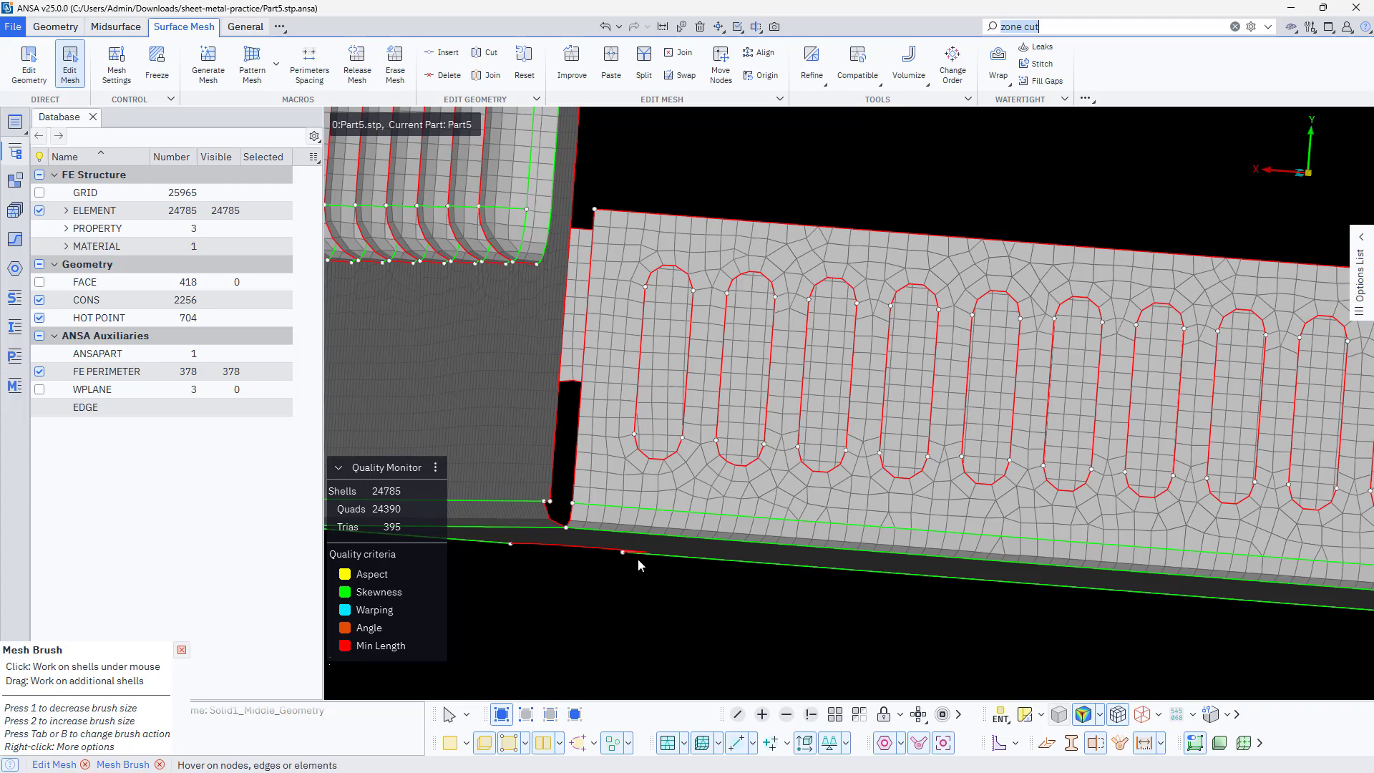
{"action": "scroll", "coordinate": [638, 558], "scroll_direction": "down", "scroll_amount": 3}
{"action": "middle_click_drag", "start_coordinate": [966, 518], "coordinate": [564, 498], "text": "ctrl"}
{"action": "left_click_drag", "start_coordinate": [959, 487], "coordinate": [753, 483], "text": "ctrl"}
{"action": "middle_click_drag", "start_coordinate": [896, 397], "coordinate": [660, 587], "text": "ctrl"}
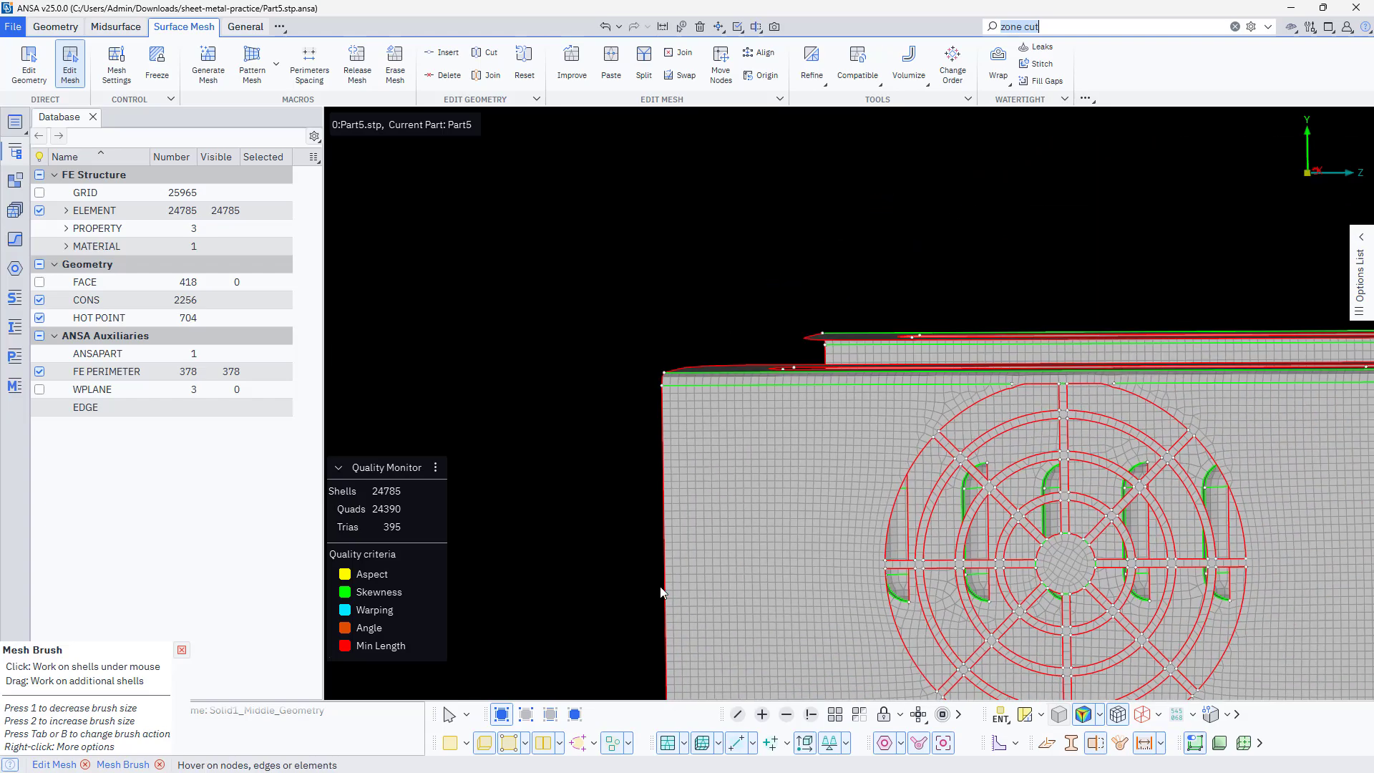
{"action": "left_click_drag", "start_coordinate": [858, 399], "coordinate": [866, 488], "text": "ctrl"}
{"action": "scroll", "coordinate": [791, 476], "scroll_direction": "down", "scroll_amount": 3}
{"action": "scroll", "coordinate": [814, 416], "scroll_direction": "up", "scroll_amount": 3}
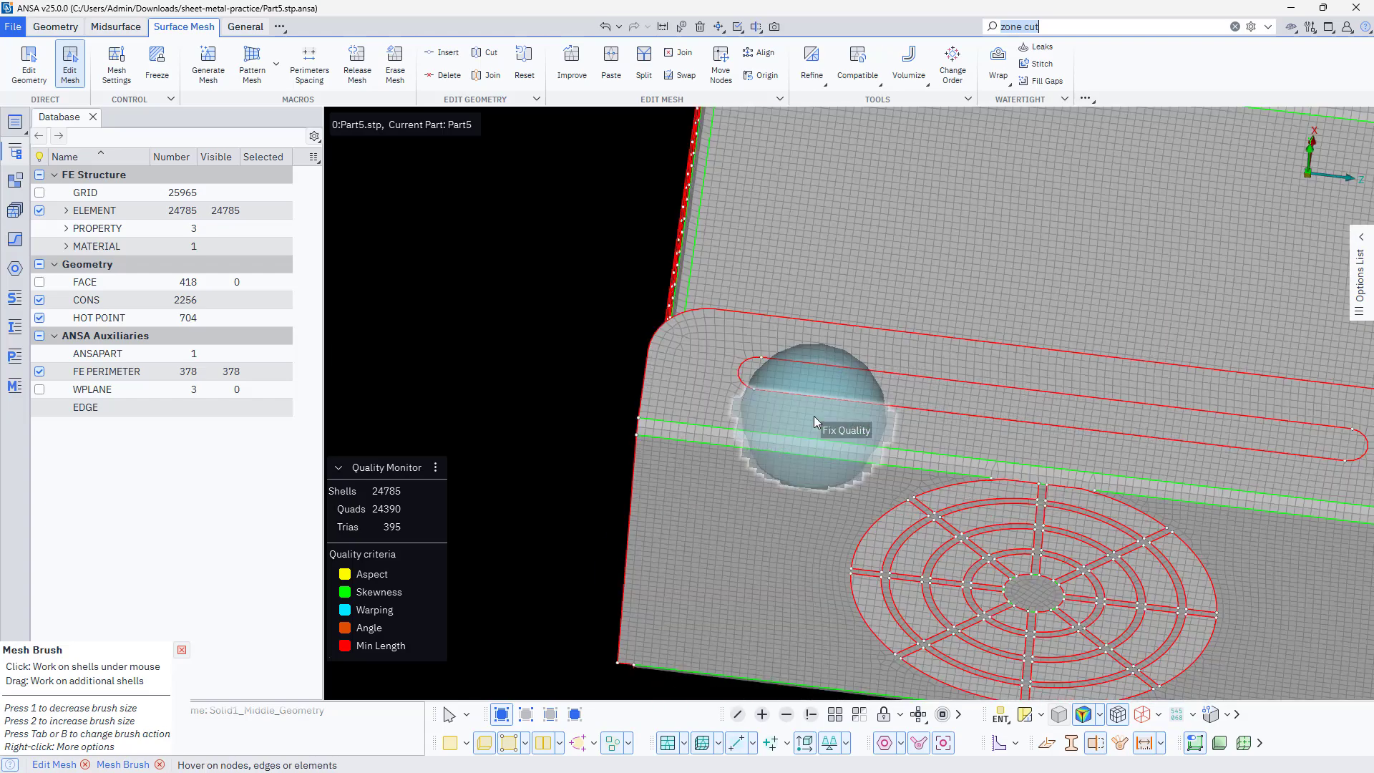
{"action": "left_click_drag", "start_coordinate": [776, 421], "coordinate": [770, 462], "text": "ctrl"}
{"action": "middle_click_drag", "start_coordinate": [833, 268], "coordinate": [716, 644], "text": "ctrl"}
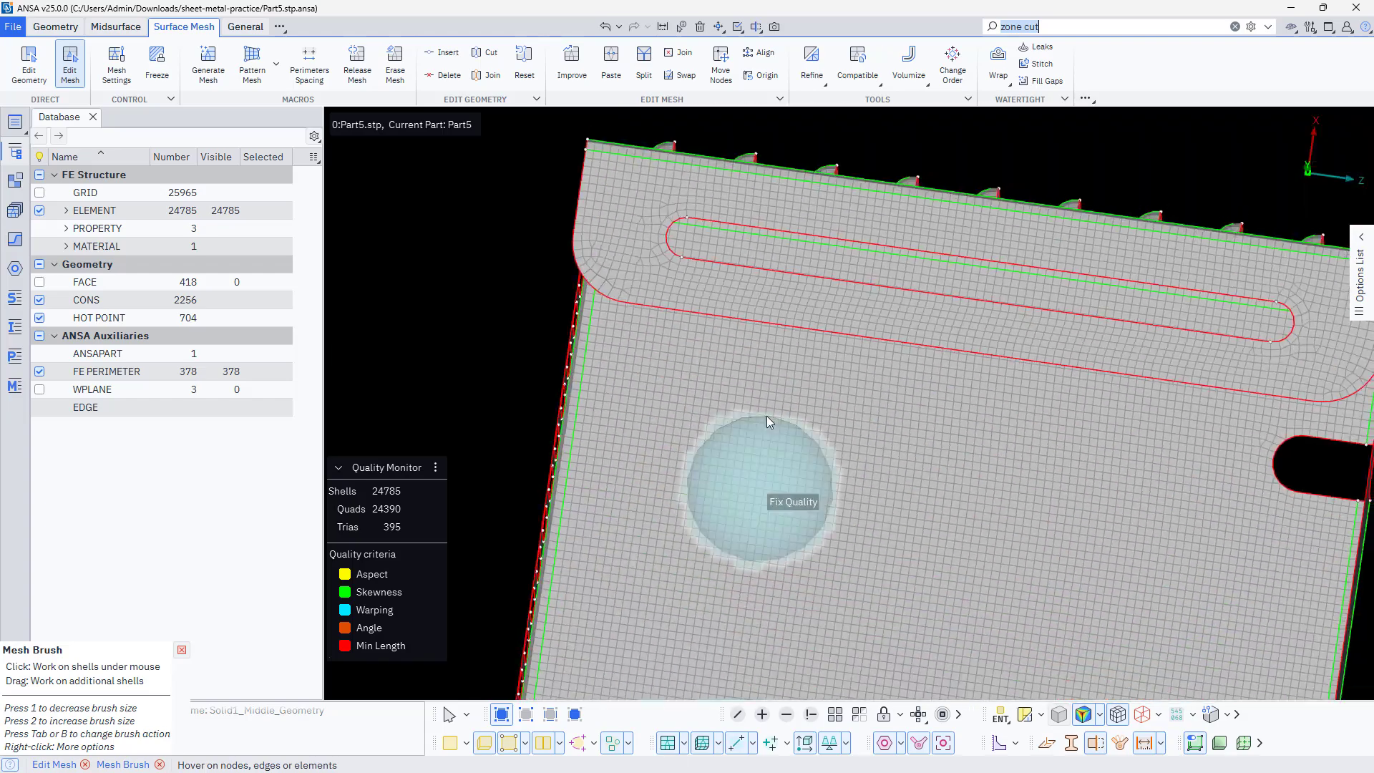
{"action": "middle_click_drag", "start_coordinate": [767, 421], "coordinate": [740, 451], "text": "ctrl"}
{"action": "key", "text": "Escape"}
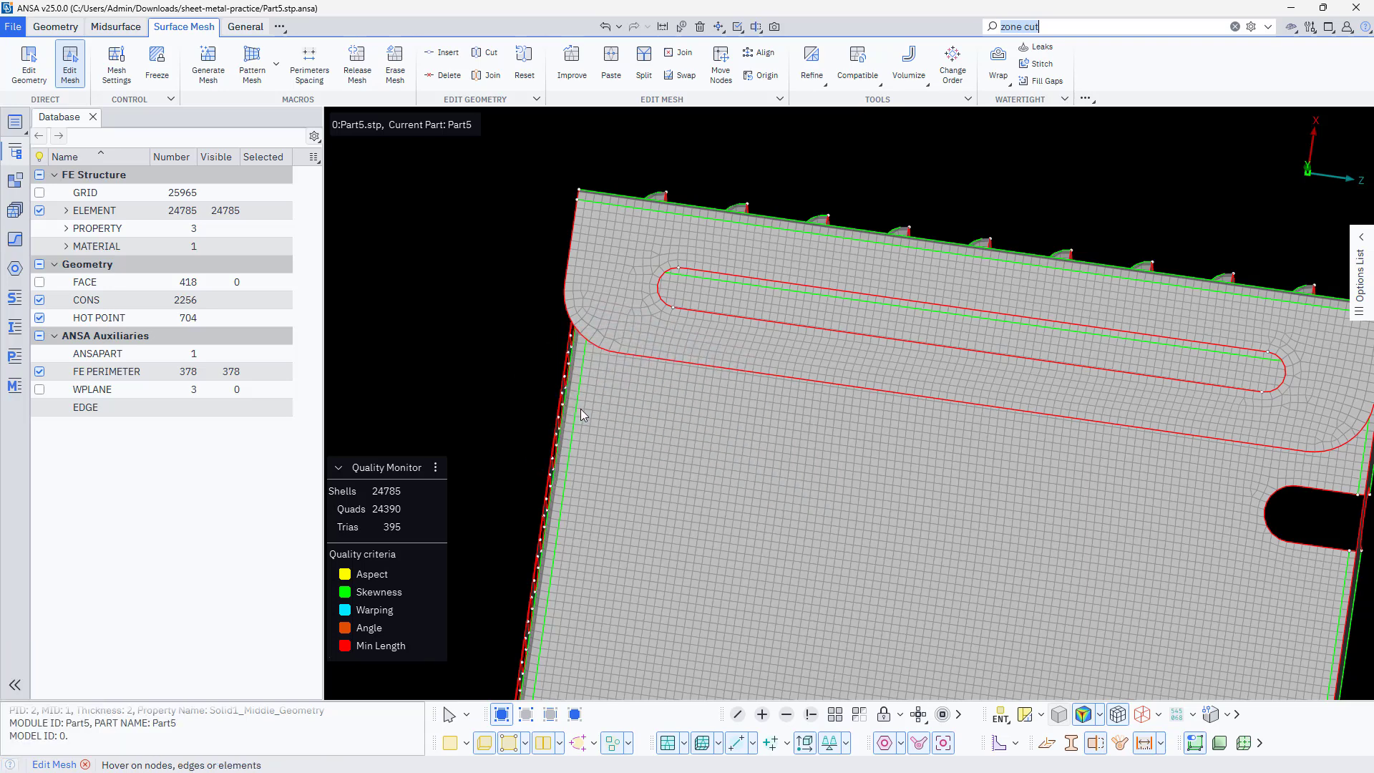
Create a mesh zone with offset 2 around the long slot in the flange next to the fan grille
{"action": "middle_click_drag", "start_coordinate": [719, 441], "coordinate": [709, 355], "text": "ctrl"}
{"action": "left_click", "coordinate": [1069, 24]}
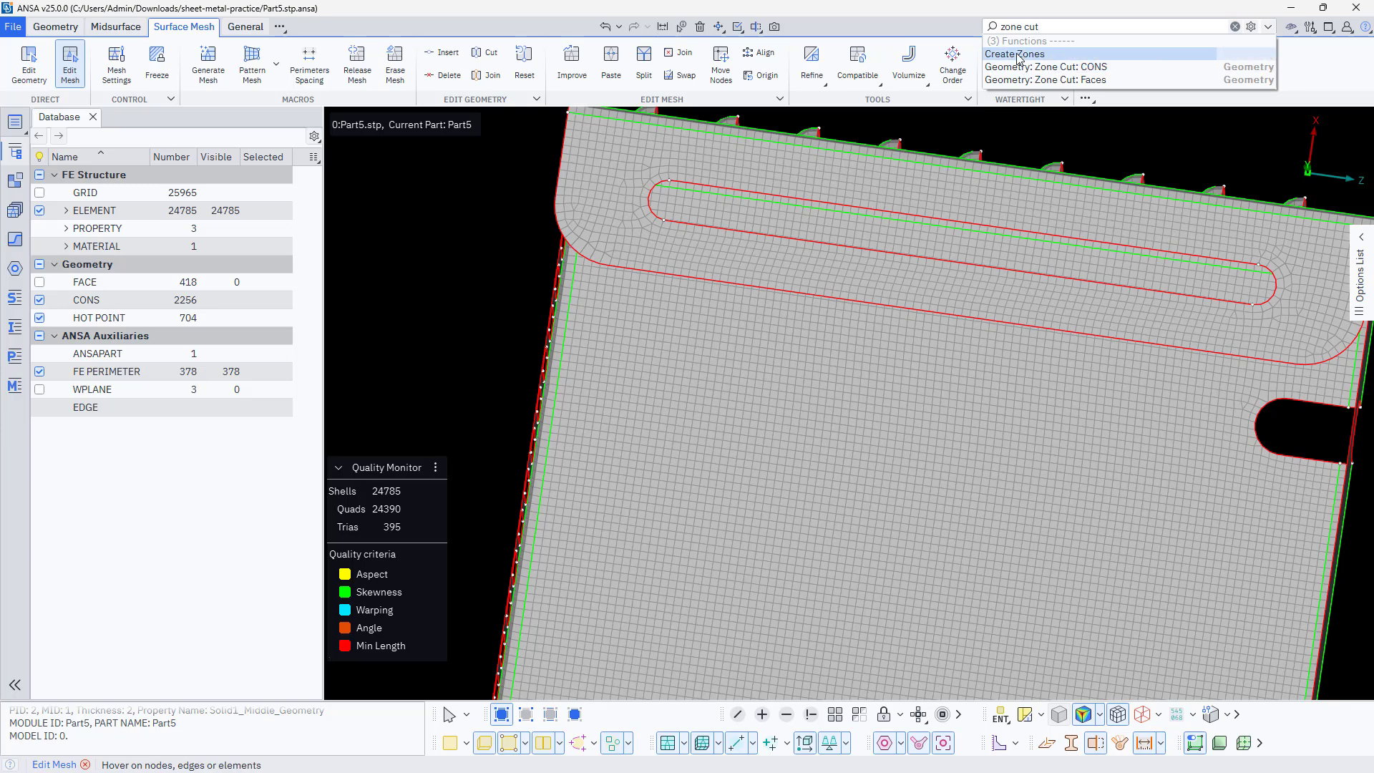
{"action": "left_click", "coordinate": [1034, 53]}
{"action": "scroll", "coordinate": [919, 315], "scroll_direction": "down", "scroll_amount": 5}
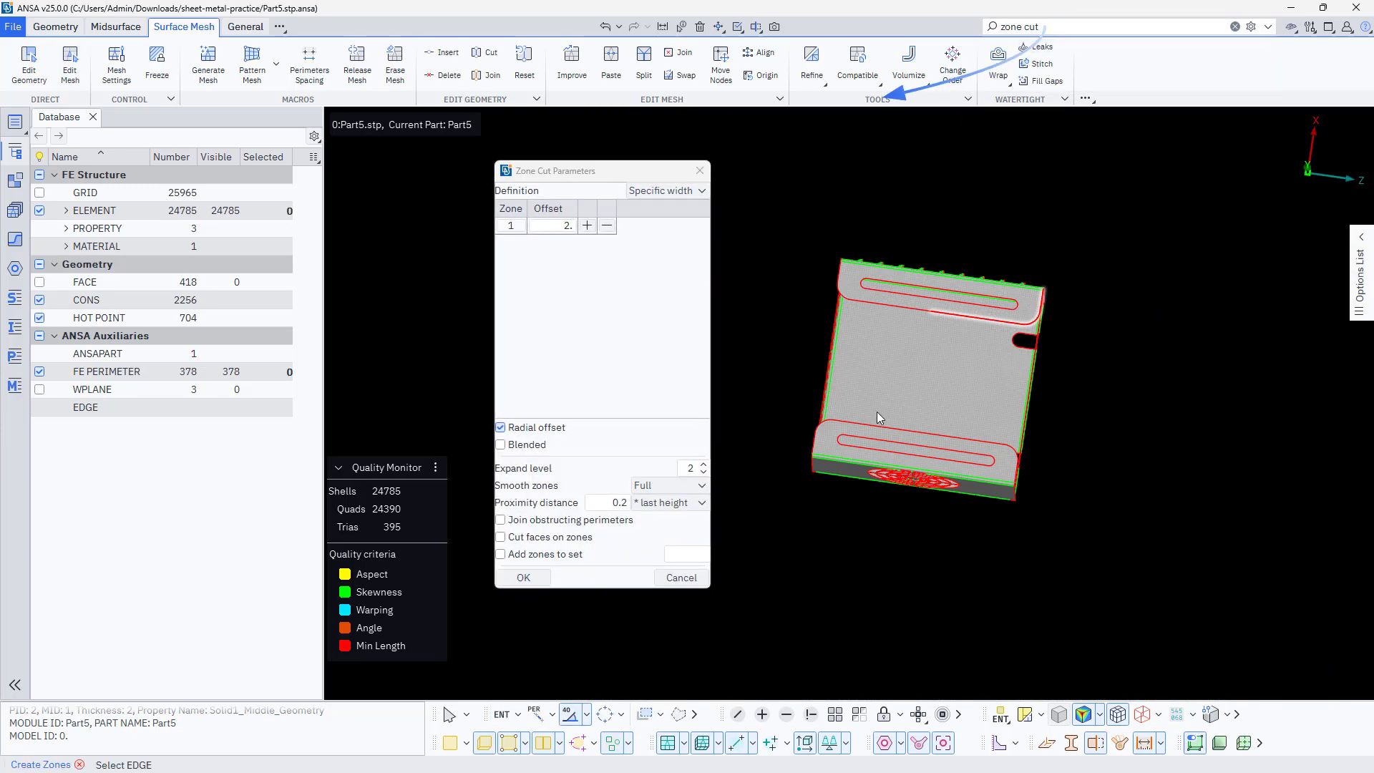
{"action": "scroll", "coordinate": [877, 420], "scroll_direction": "up", "scroll_amount": 5}
{"action": "scroll", "coordinate": [793, 475], "scroll_direction": "up", "scroll_amount": 5}
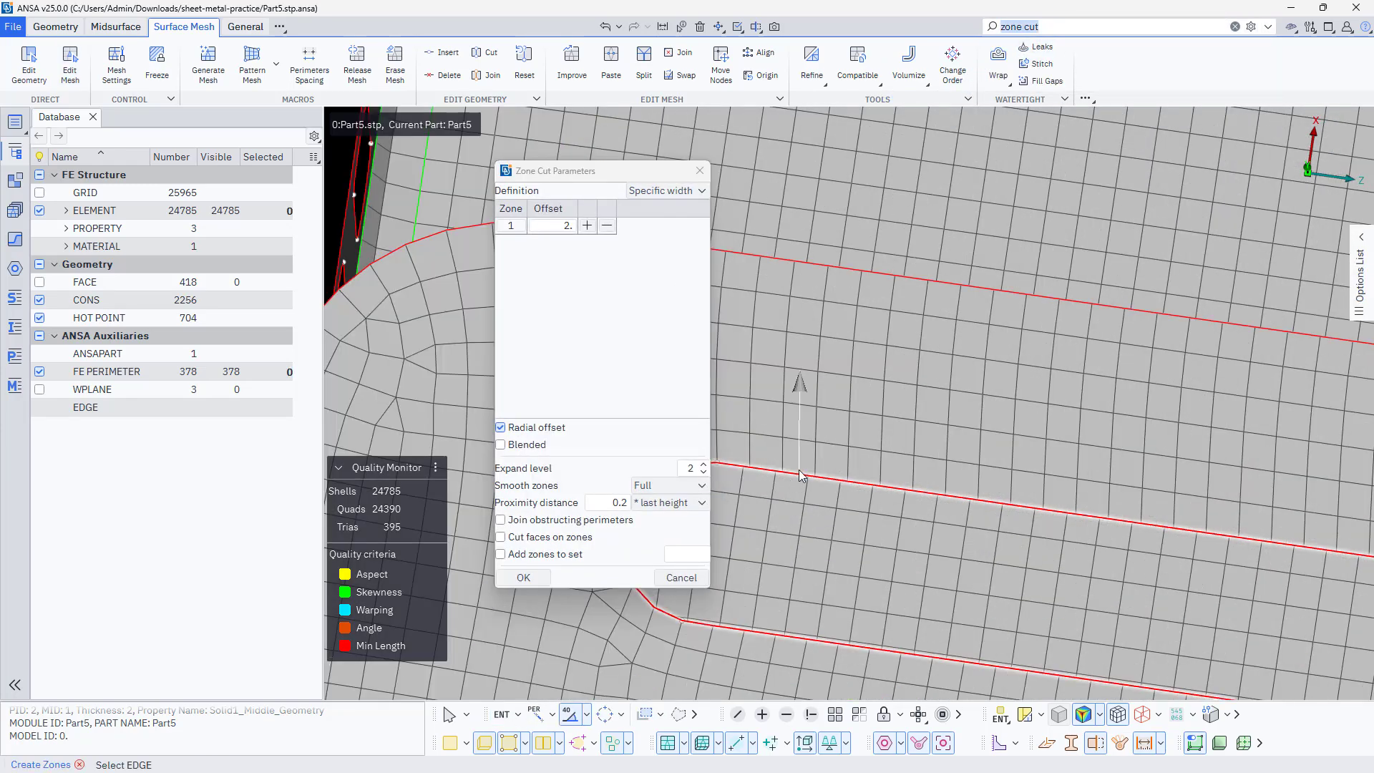
{"action": "left_click", "coordinate": [801, 467]}
{"action": "middle_click", "coordinate": [801, 467]}
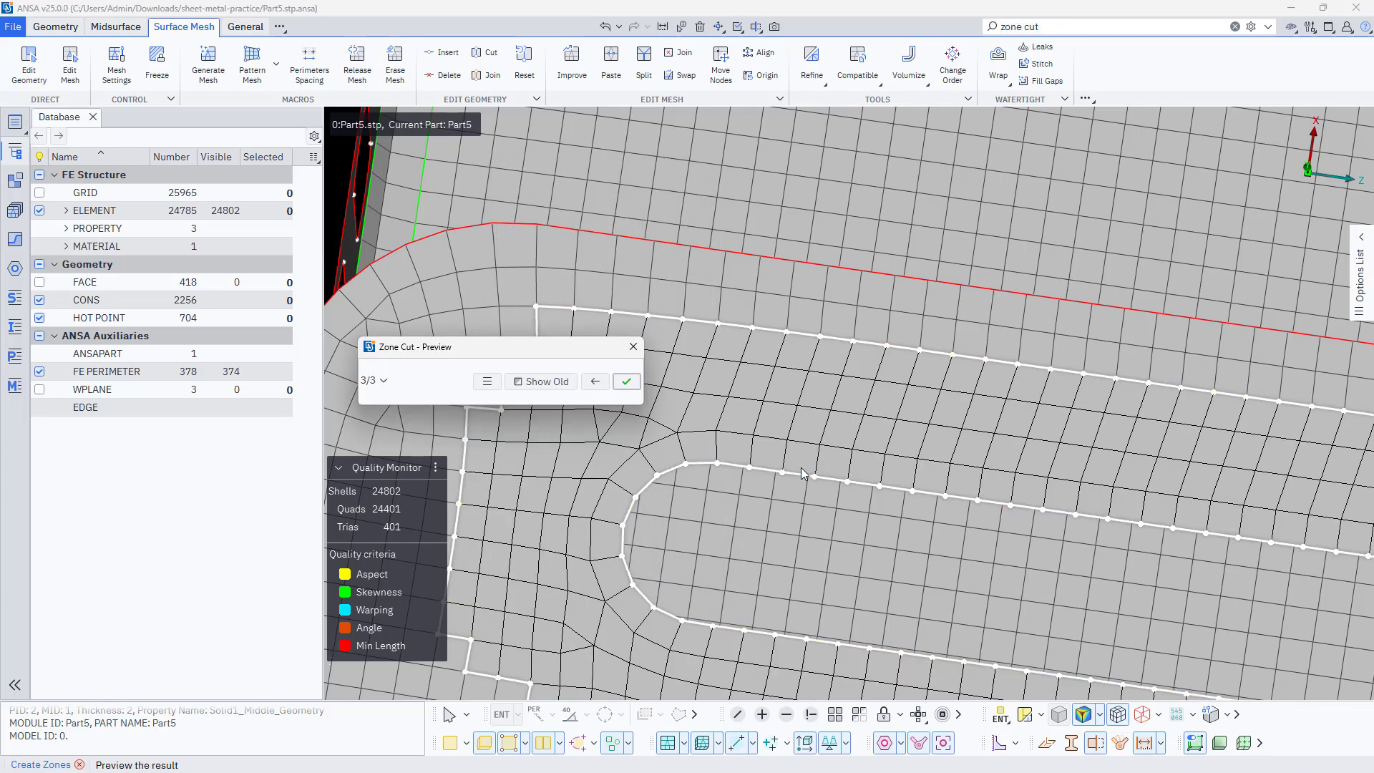
{"action": "middle_click", "coordinate": [801, 467]}
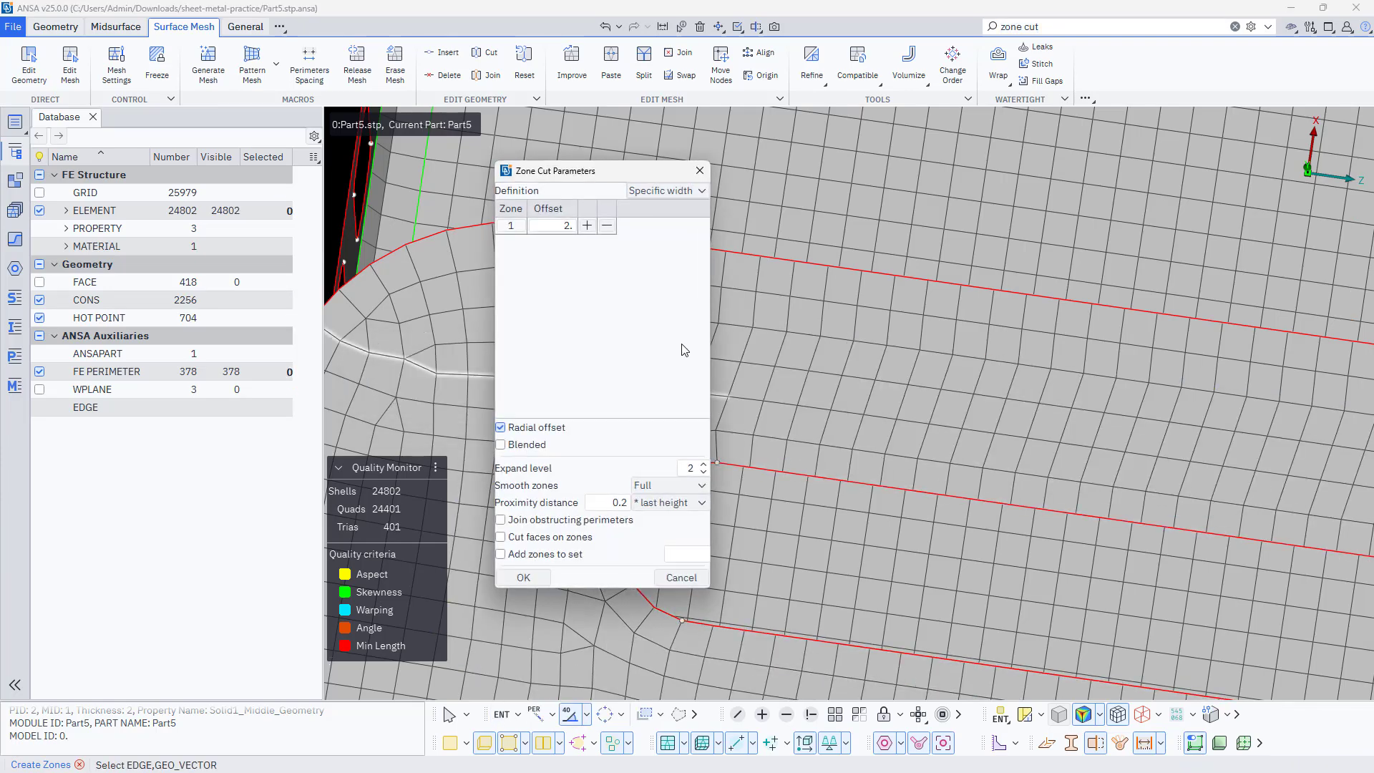
{"action": "left_click", "coordinate": [534, 582]}
{"action": "scroll", "coordinate": [663, 411], "scroll_direction": "down", "scroll_amount": 5}
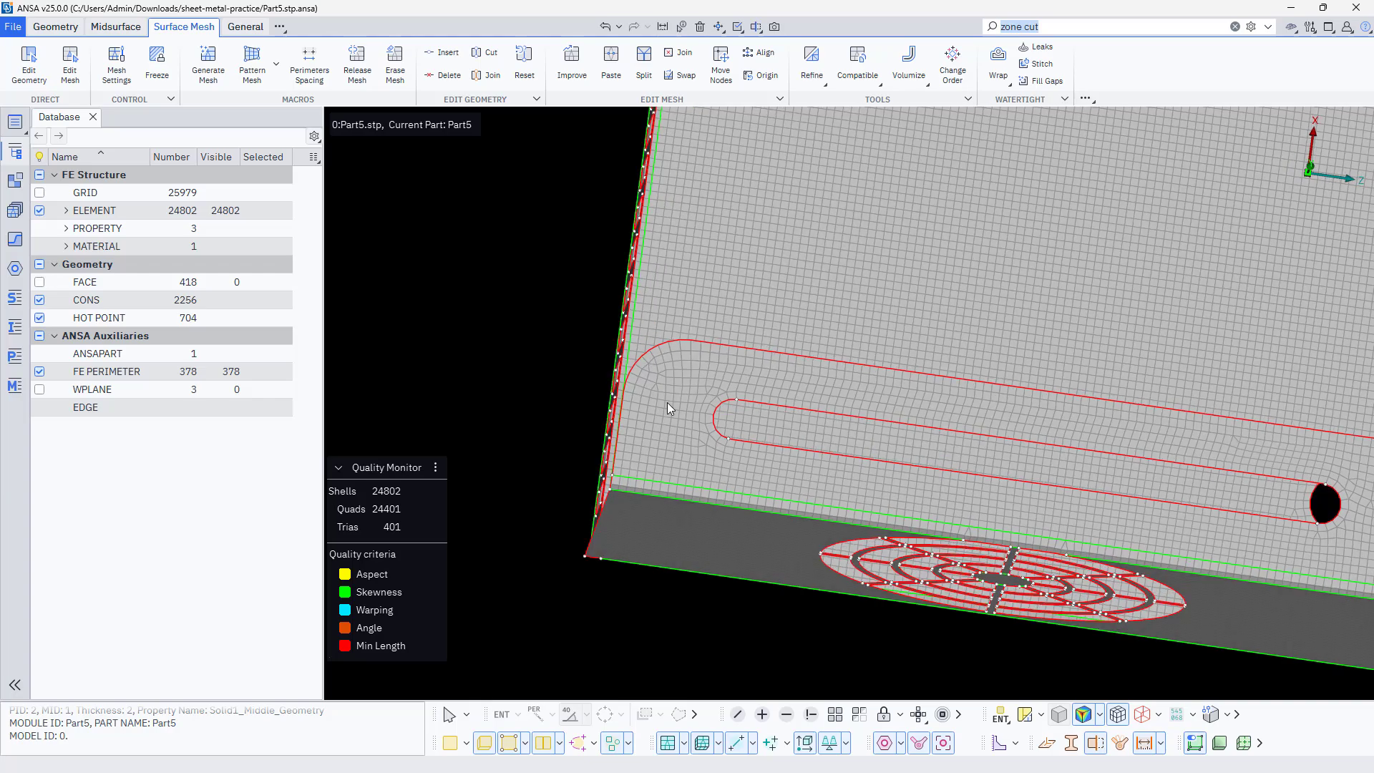
Inspect the finished mesh on the slotted end wall, louvered side and long-slot flanges, ending with an overview of the whole enclosure
{"action": "left_click_drag", "start_coordinate": [668, 402], "coordinate": [795, 404], "text": "ctrl"}
{"action": "middle_click_drag", "start_coordinate": [500, 383], "coordinate": [779, 693], "text": "ctrl"}
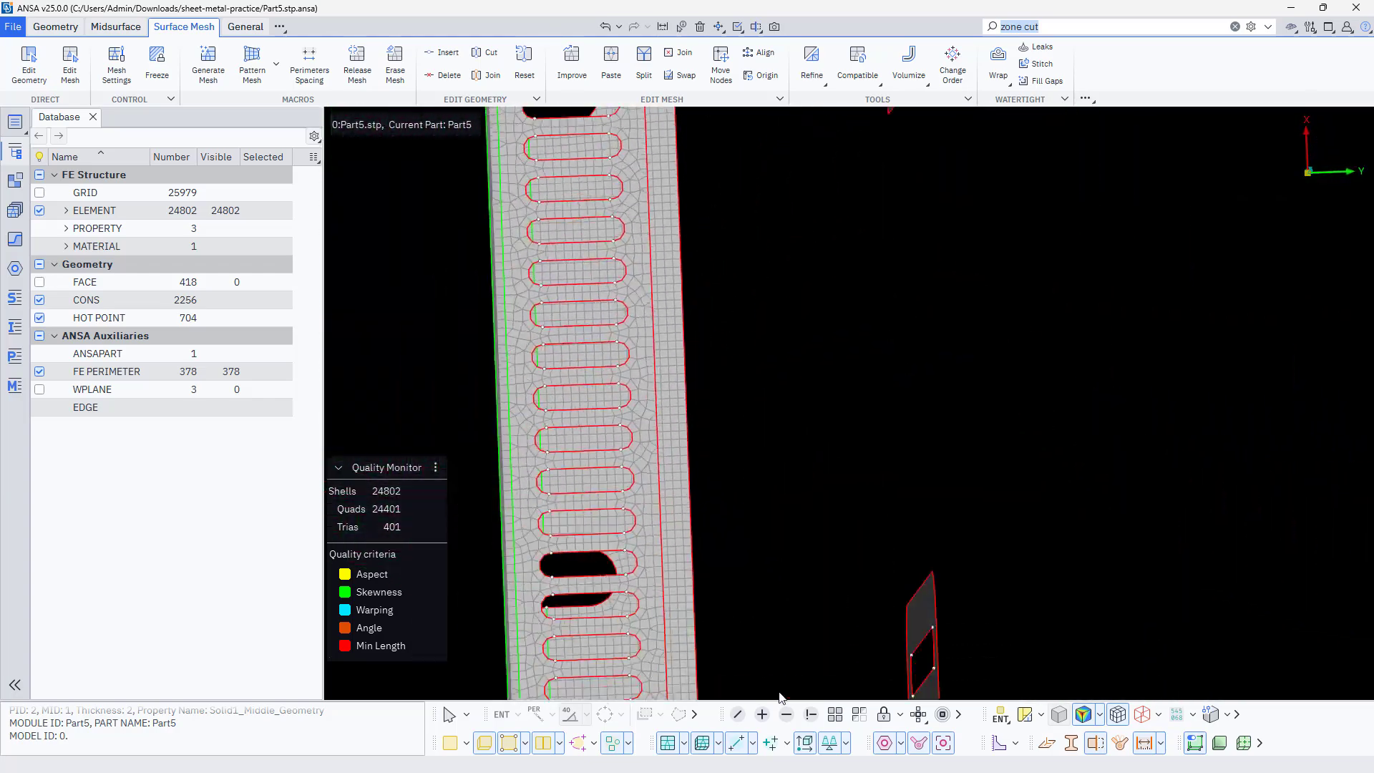
{"action": "left_click_drag", "start_coordinate": [630, 329], "coordinate": [680, 448], "text": "ctrl"}
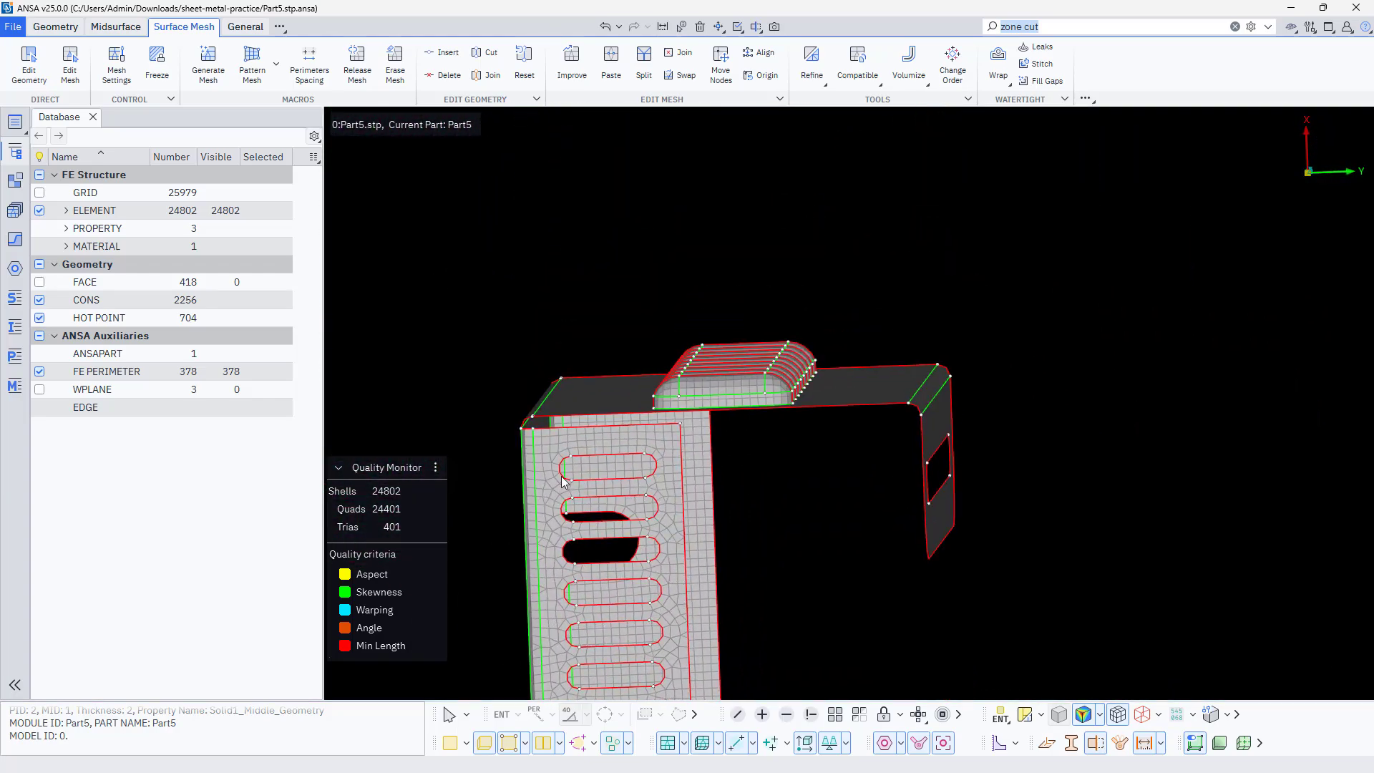
{"action": "left_click_drag", "start_coordinate": [535, 469], "coordinate": [1029, 517], "text": "ctrl"}
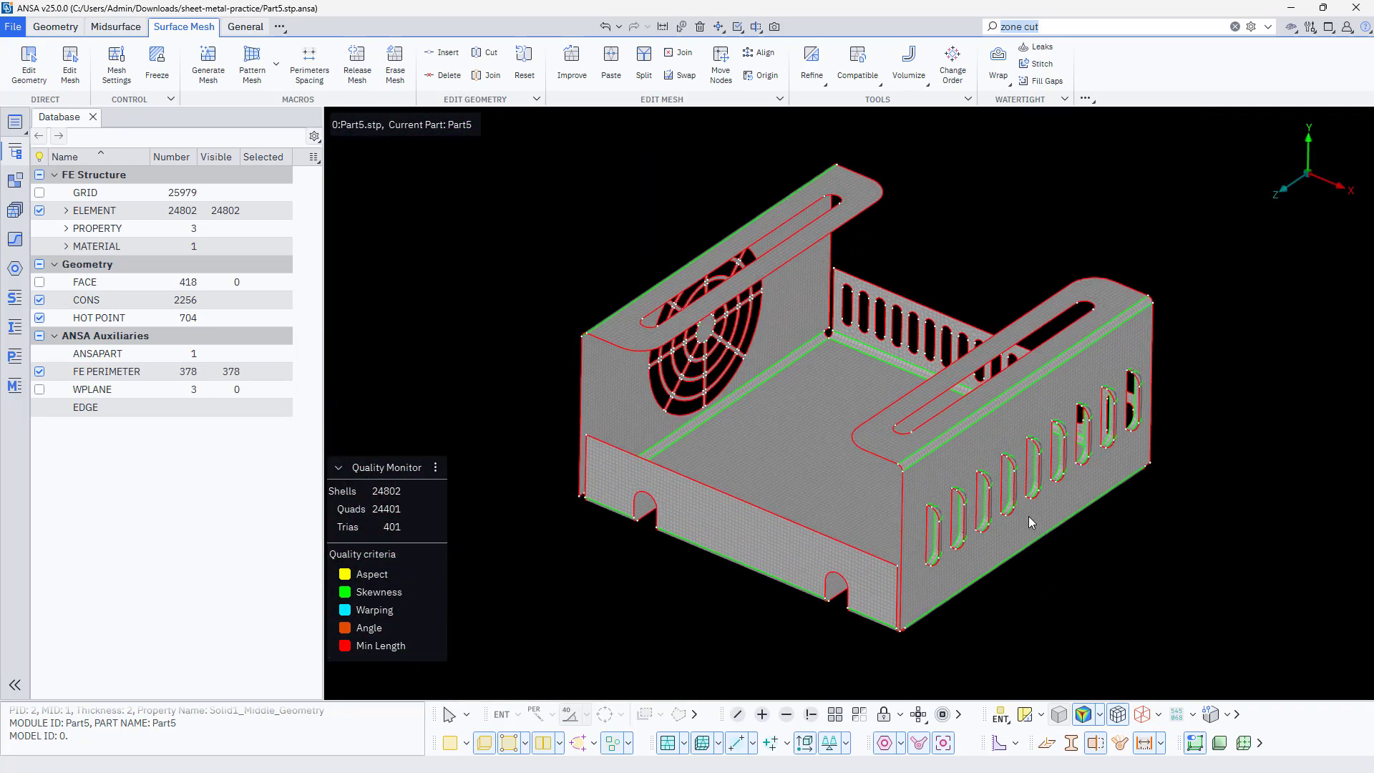
{"action": "middle_click_drag", "start_coordinate": [793, 461], "coordinate": [767, 474], "text": "ctrl"}
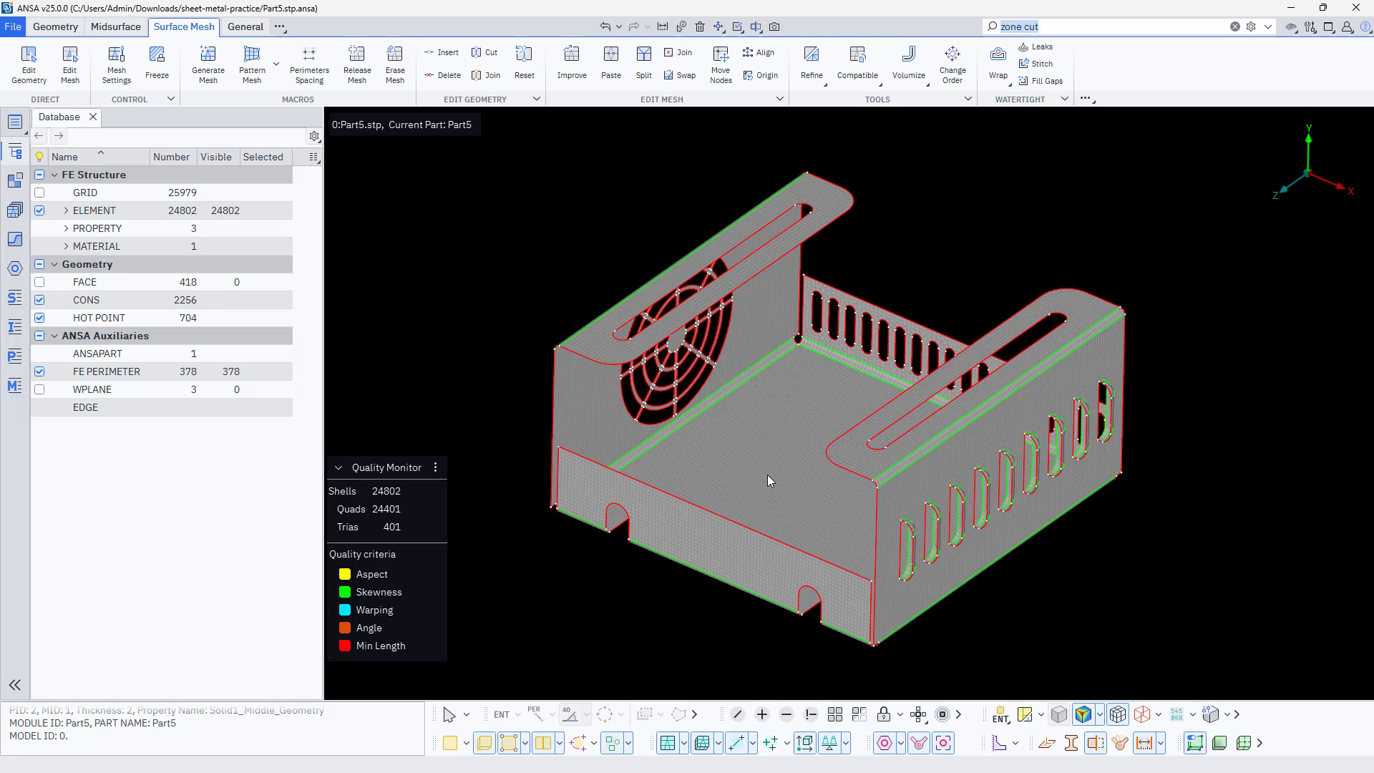
{"action": "scroll", "coordinate": [869, 455], "scroll_direction": "up", "scroll_amount": 5}
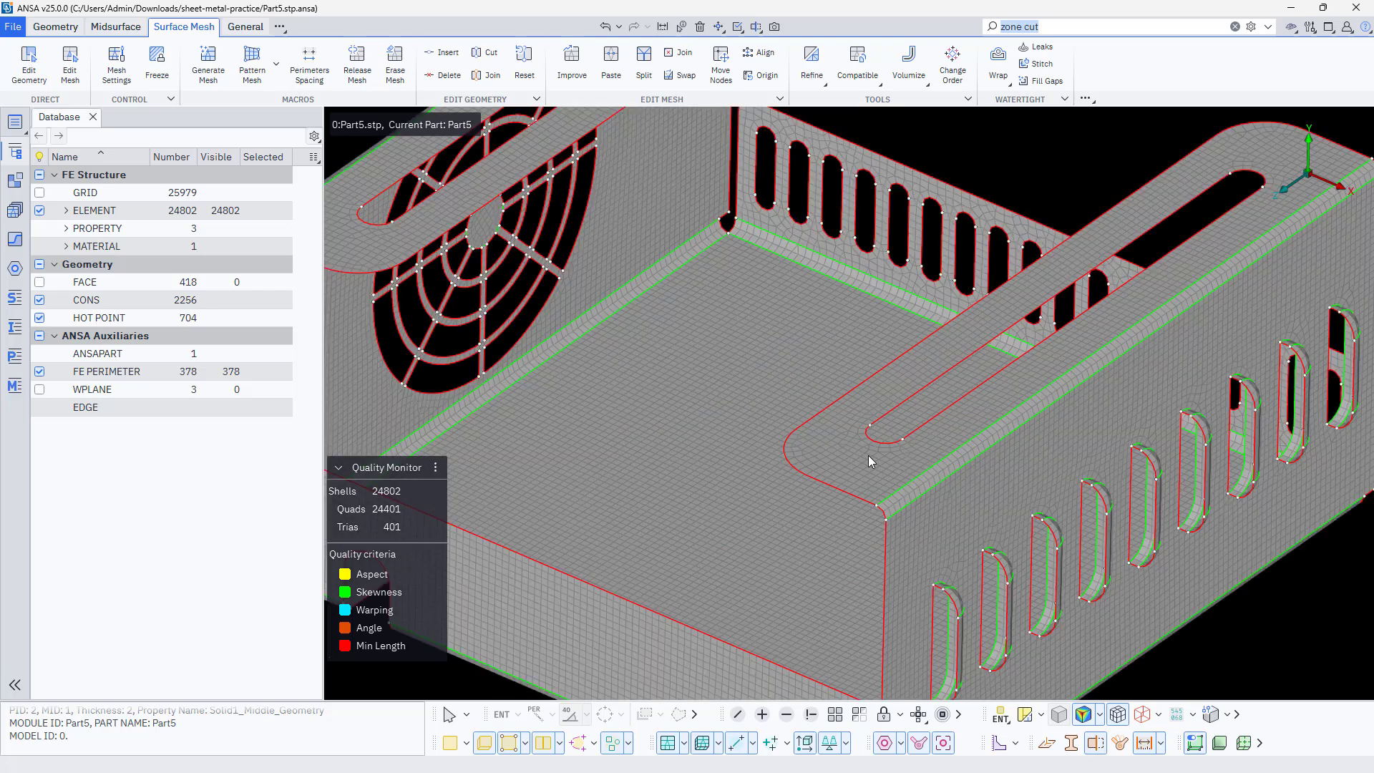
{"action": "scroll", "coordinate": [869, 456], "scroll_direction": "down", "scroll_amount": 5}
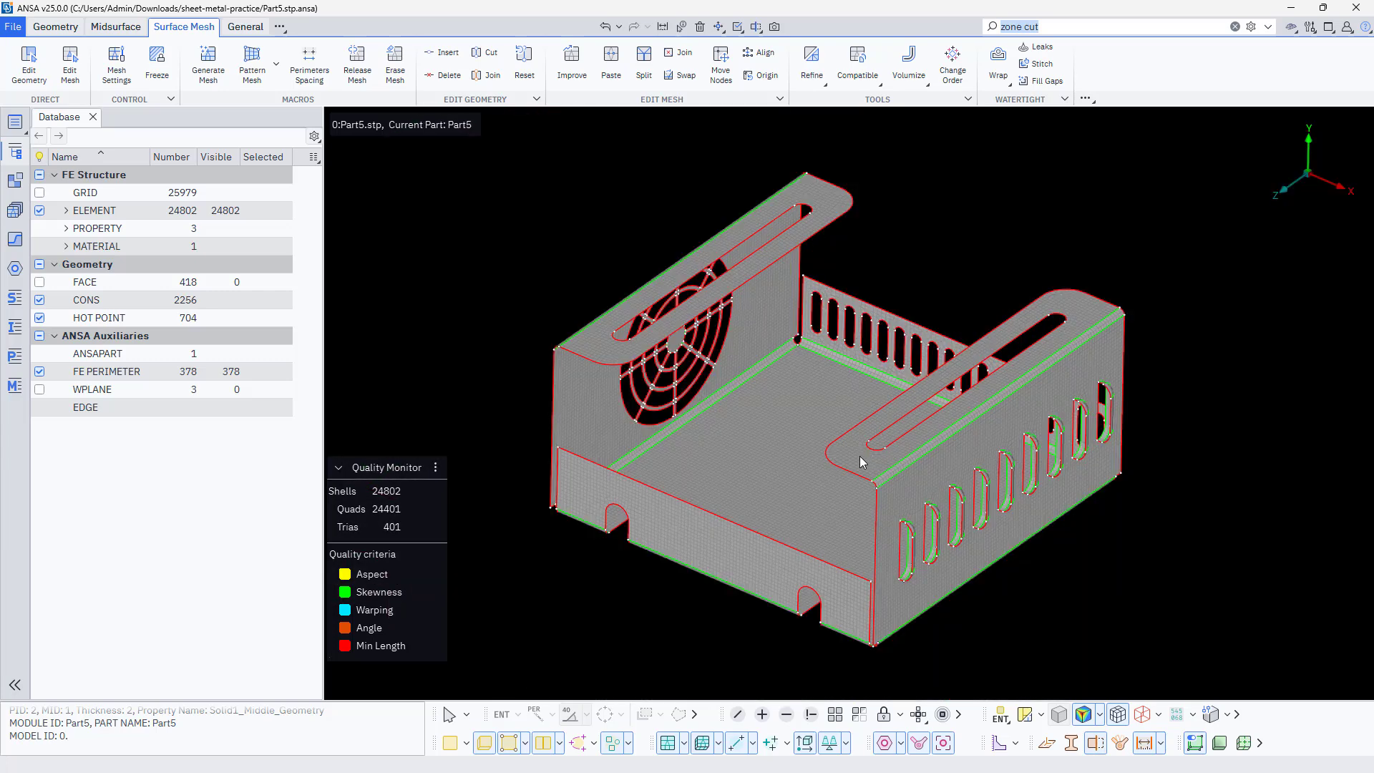